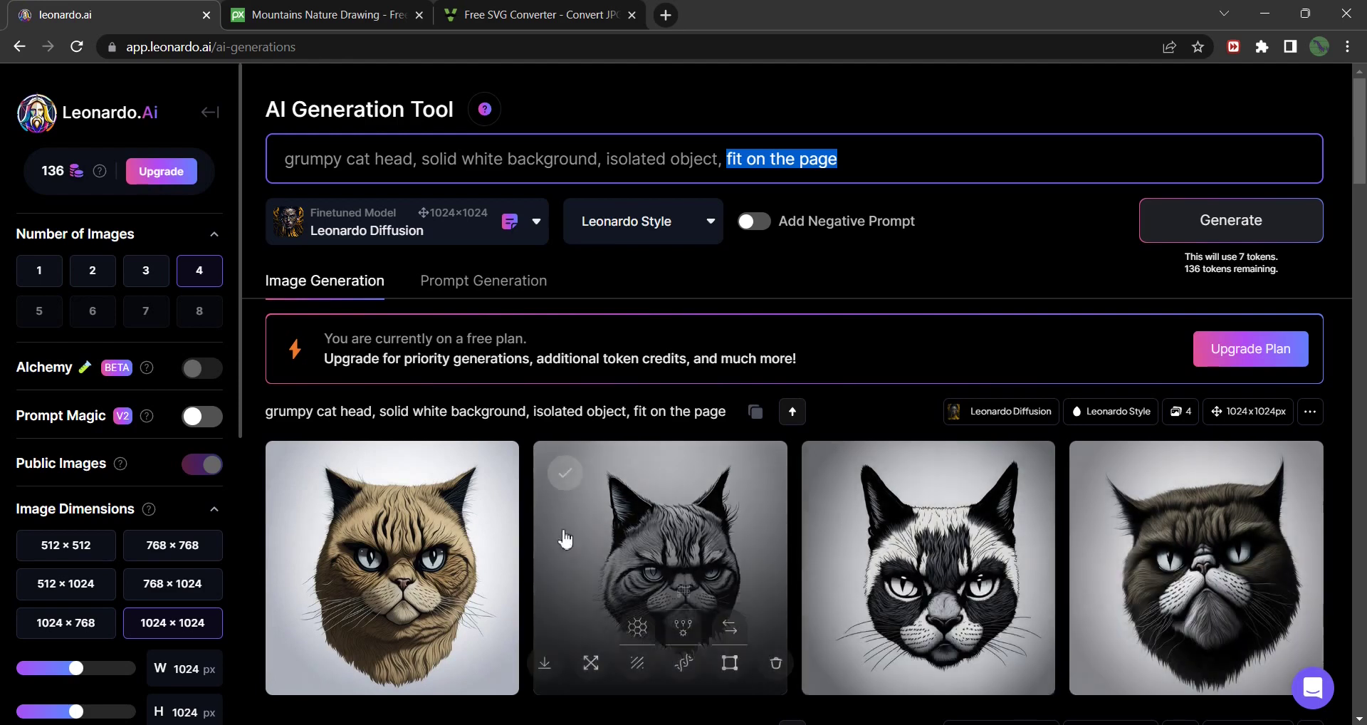
# - Download the first generated grumpy cat head image, the tan one, and dismiss the download notice
pyautogui.click(278, 668)
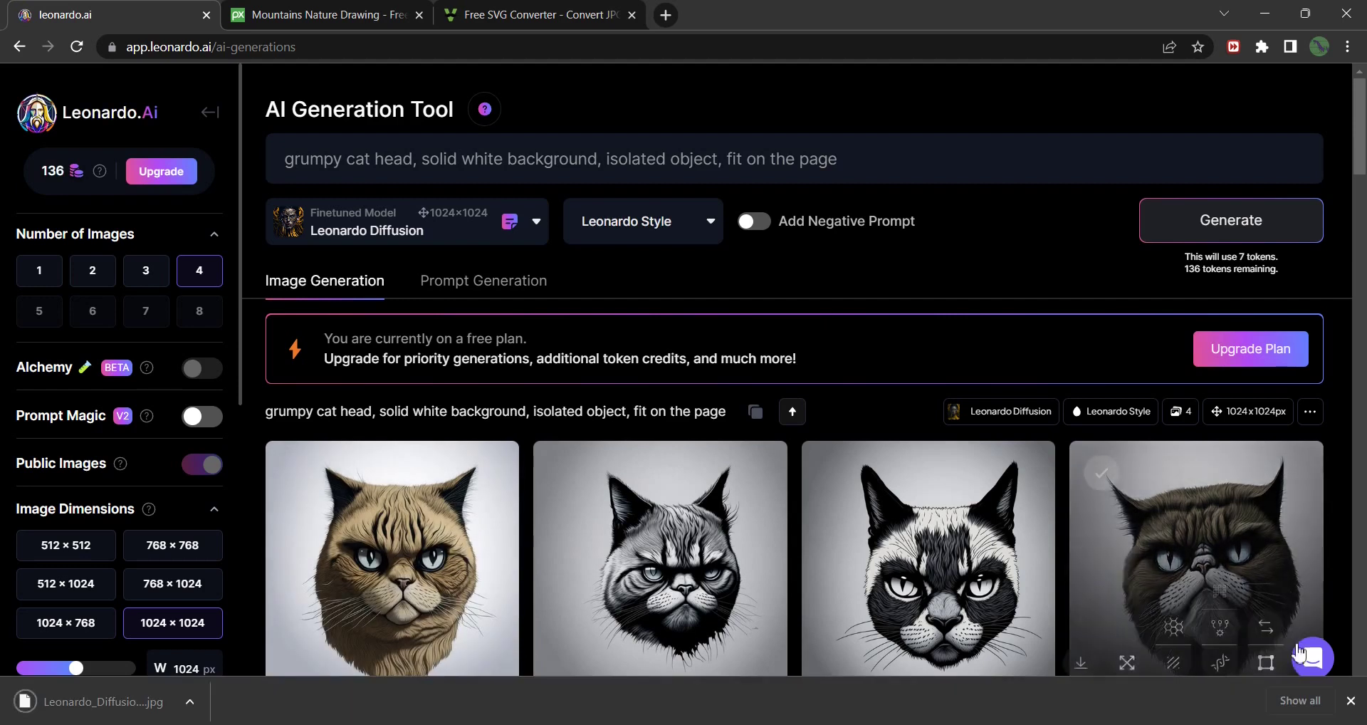
pyautogui.click(1350, 699)
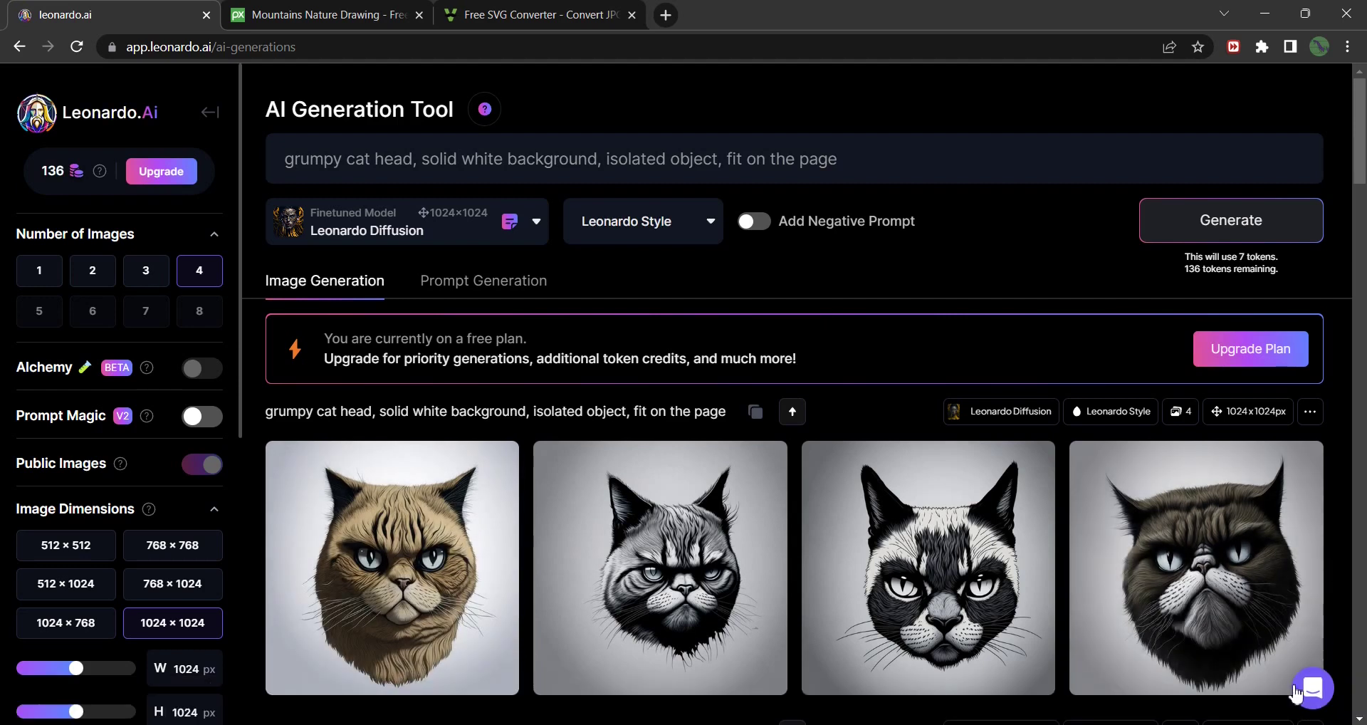
# - Switch to the Pixabay page of the Mountains Nature Drawing vector and examine the artwork
pyautogui.click(350, 20)
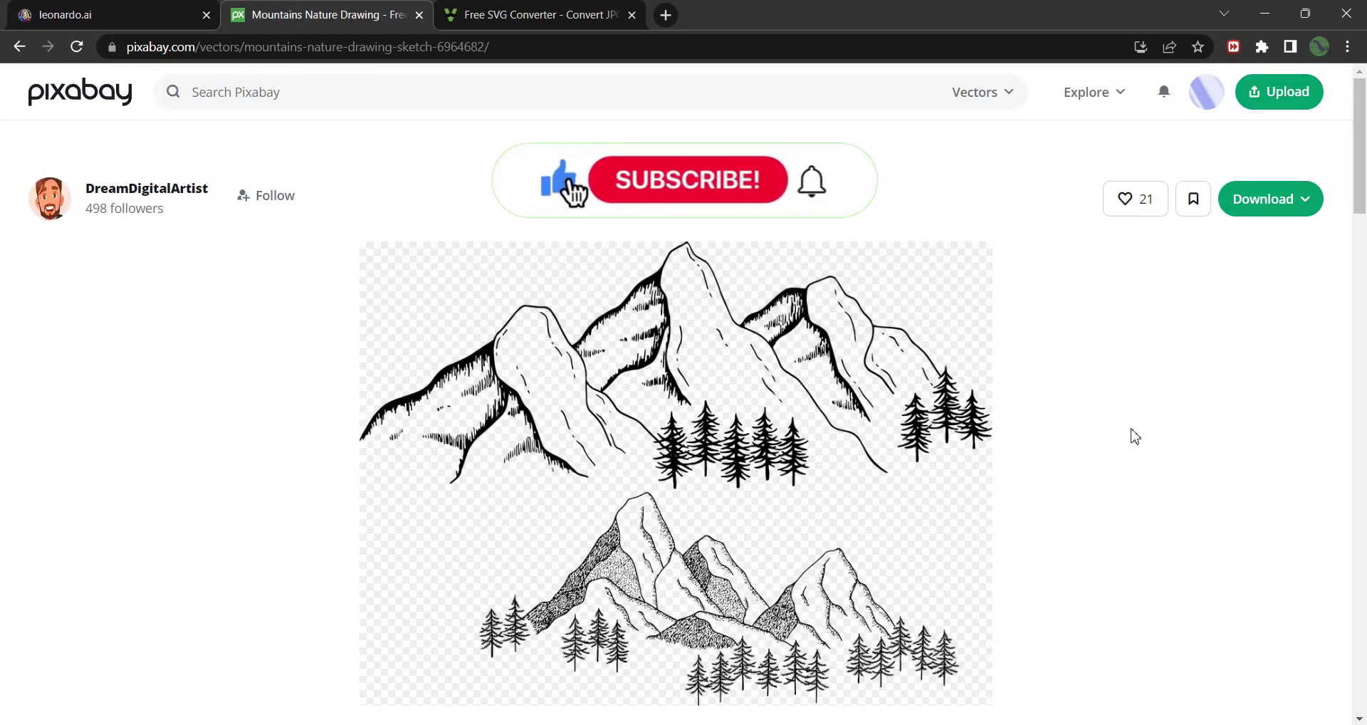
pyautogui.scroll(-1, 1127, 401)
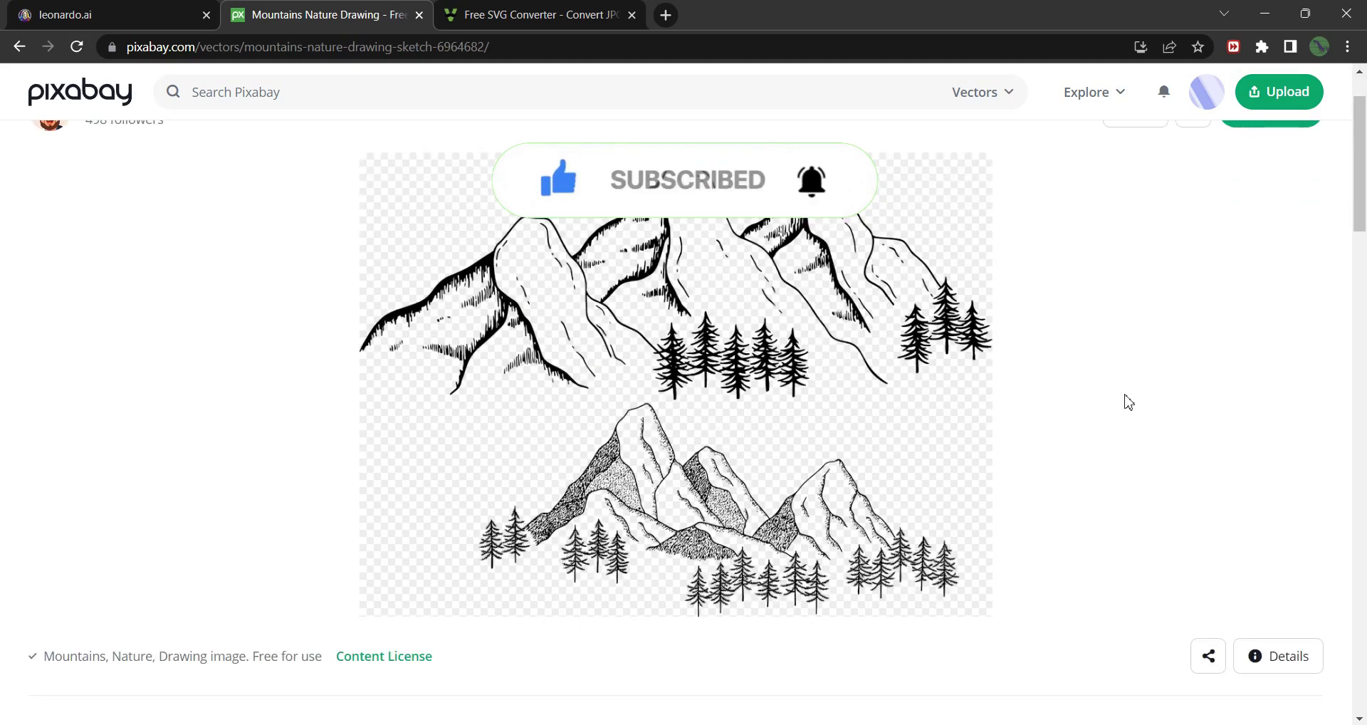
pyautogui.scroll(1, 1126, 401)
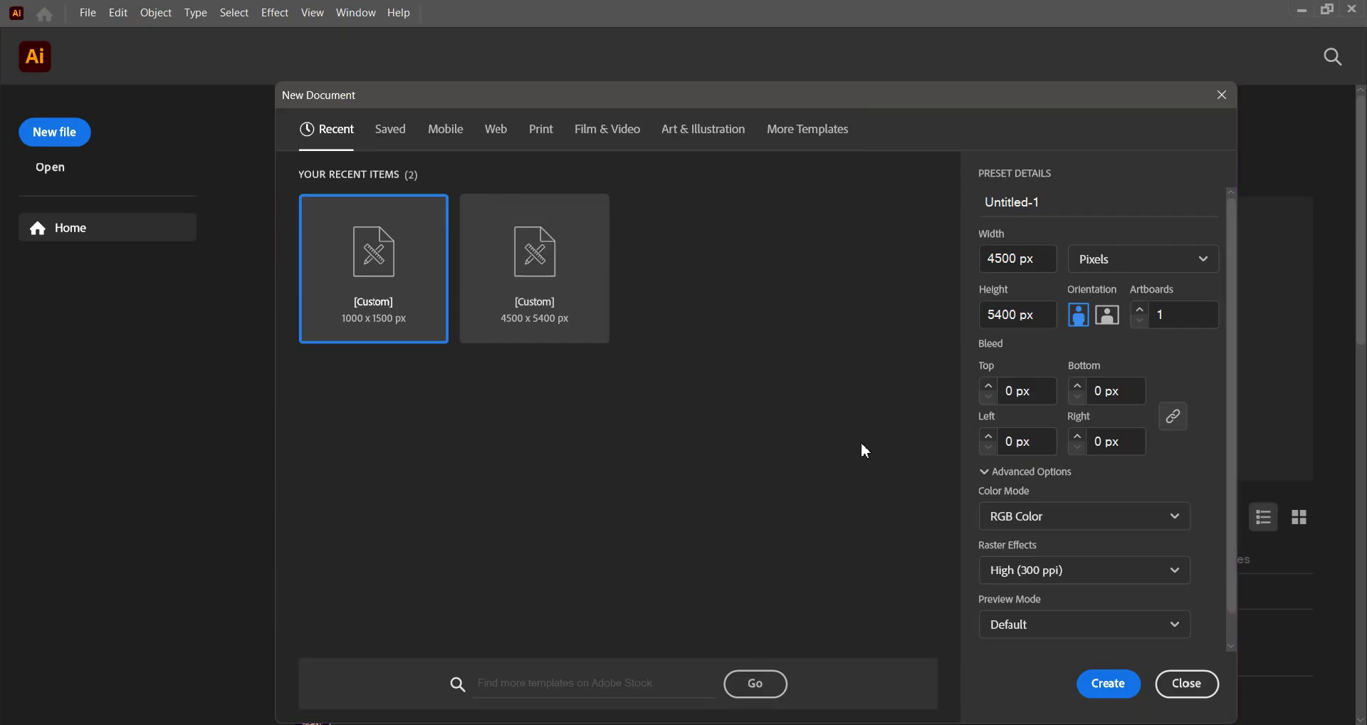
# - Create a new Illustrator document of 4500 x 5400 px in RGB Color at High (300 ppi)
pyautogui.click(1034, 257)
pyautogui.click(1045, 314)
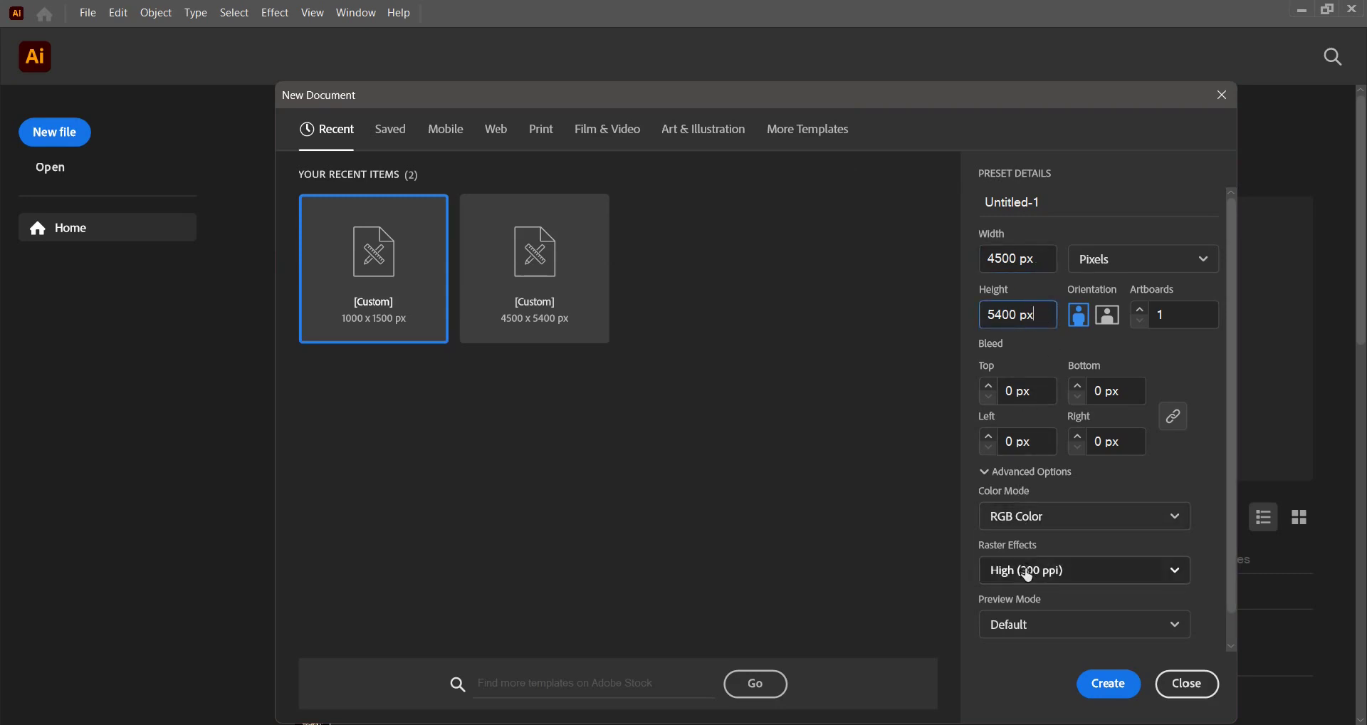
pyautogui.click(1110, 685)
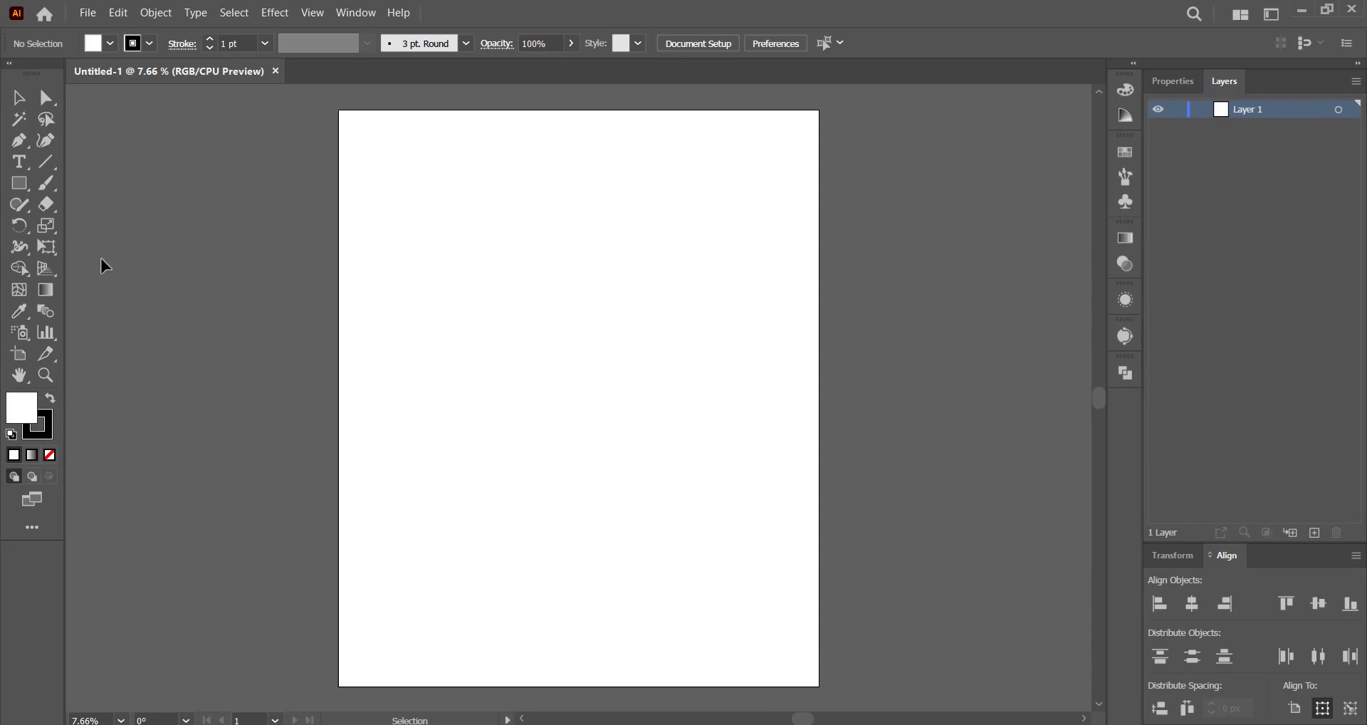
# - Cover the whole artboard with a rectangle that has a black fill and no stroke
pyautogui.click(50, 401)
pyautogui.click(26, 191)
pyautogui.moveTo(339, 111); pyautogui.dragTo(818, 687)
pyautogui.click(149, 43)
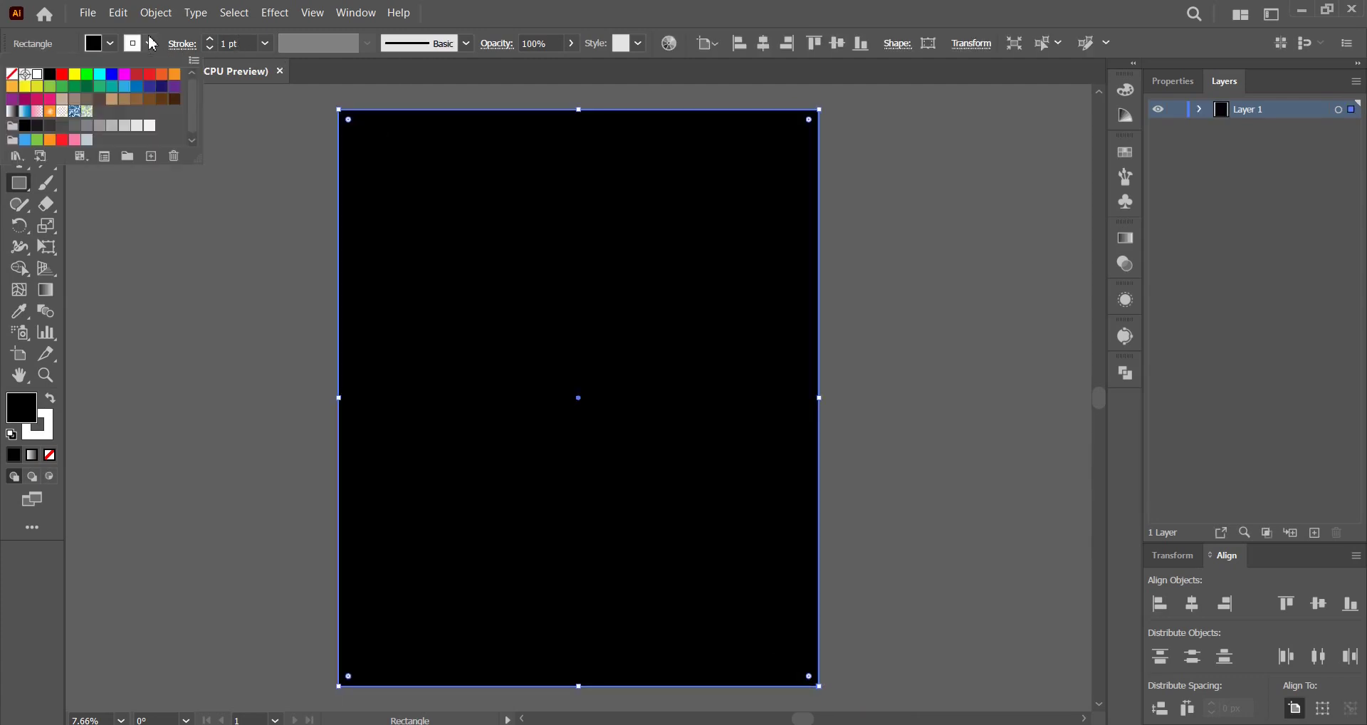
pyautogui.click(13, 74)
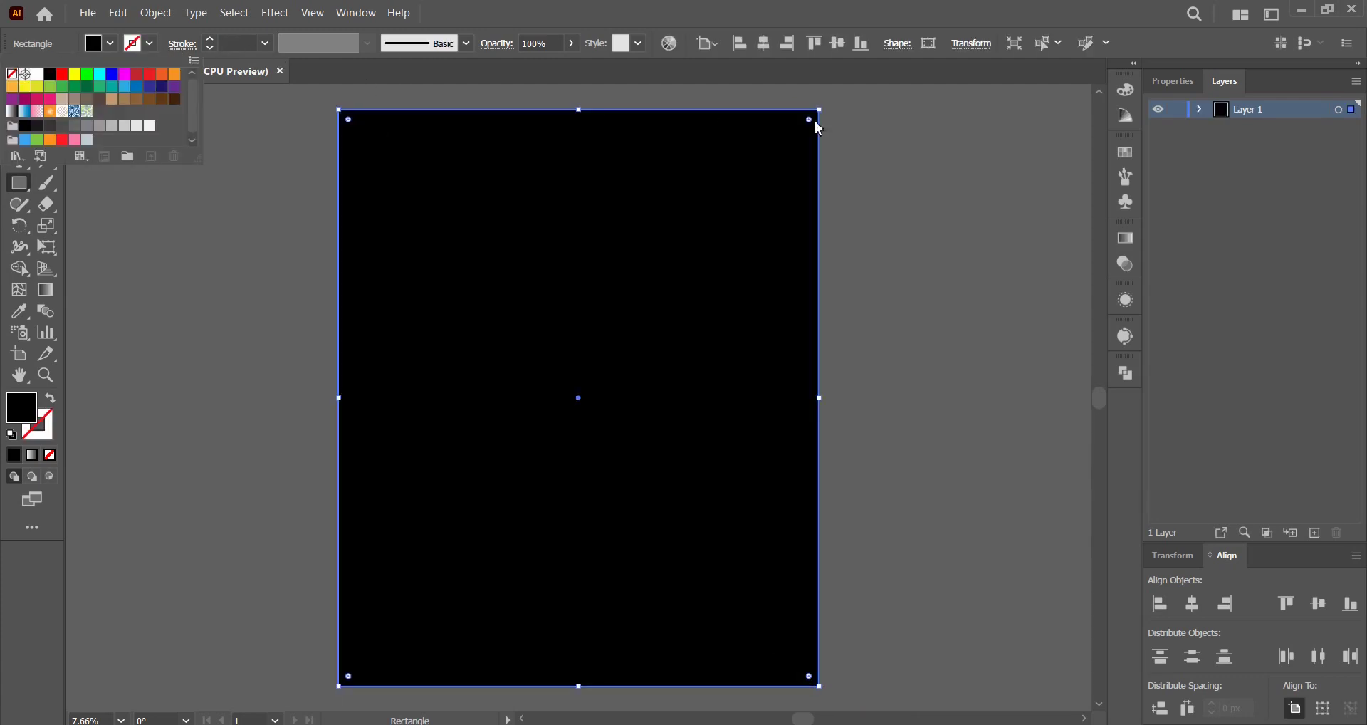
# - Expand Layer 1 and lock the black background rectangle
pyautogui.click(1203, 118)
pyautogui.click(1203, 111)
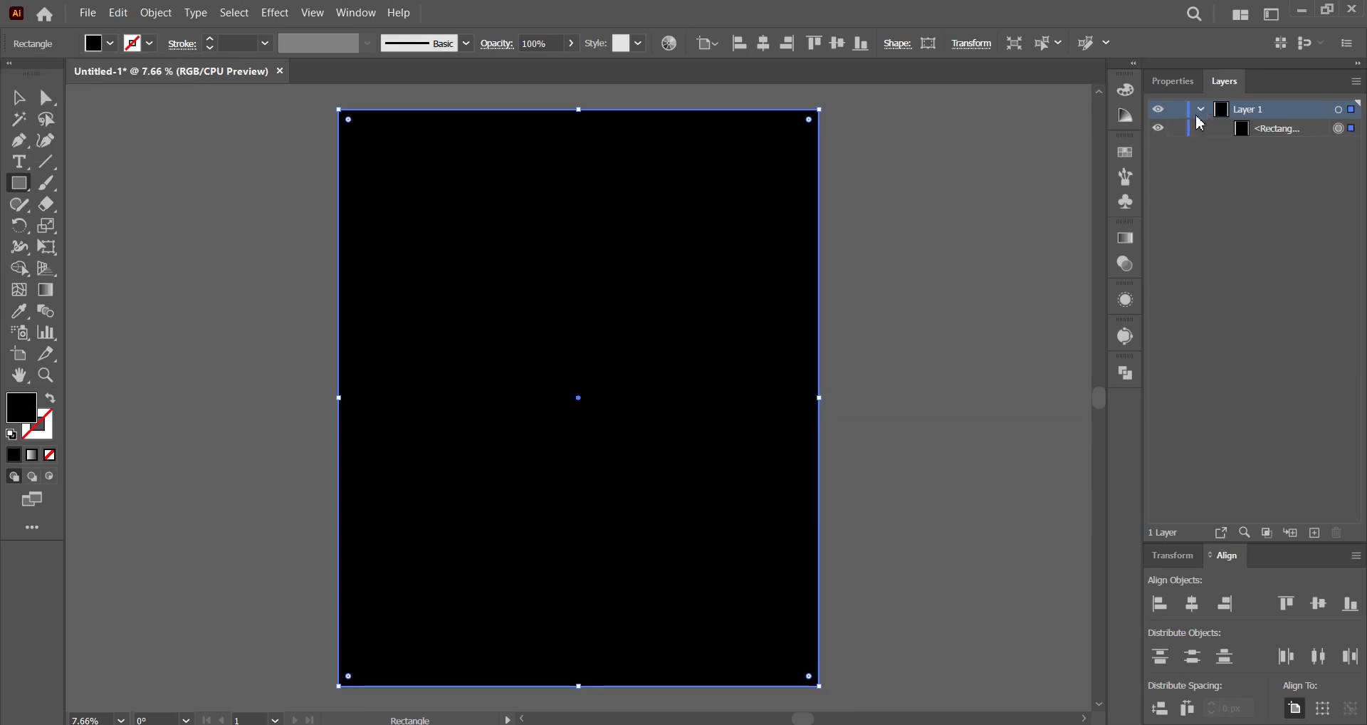
pyautogui.click(1178, 129)
# - Delete the lower mountain drawing in mountains-6964682.svg, keeping only the upper range
pyautogui.click(28, 107)
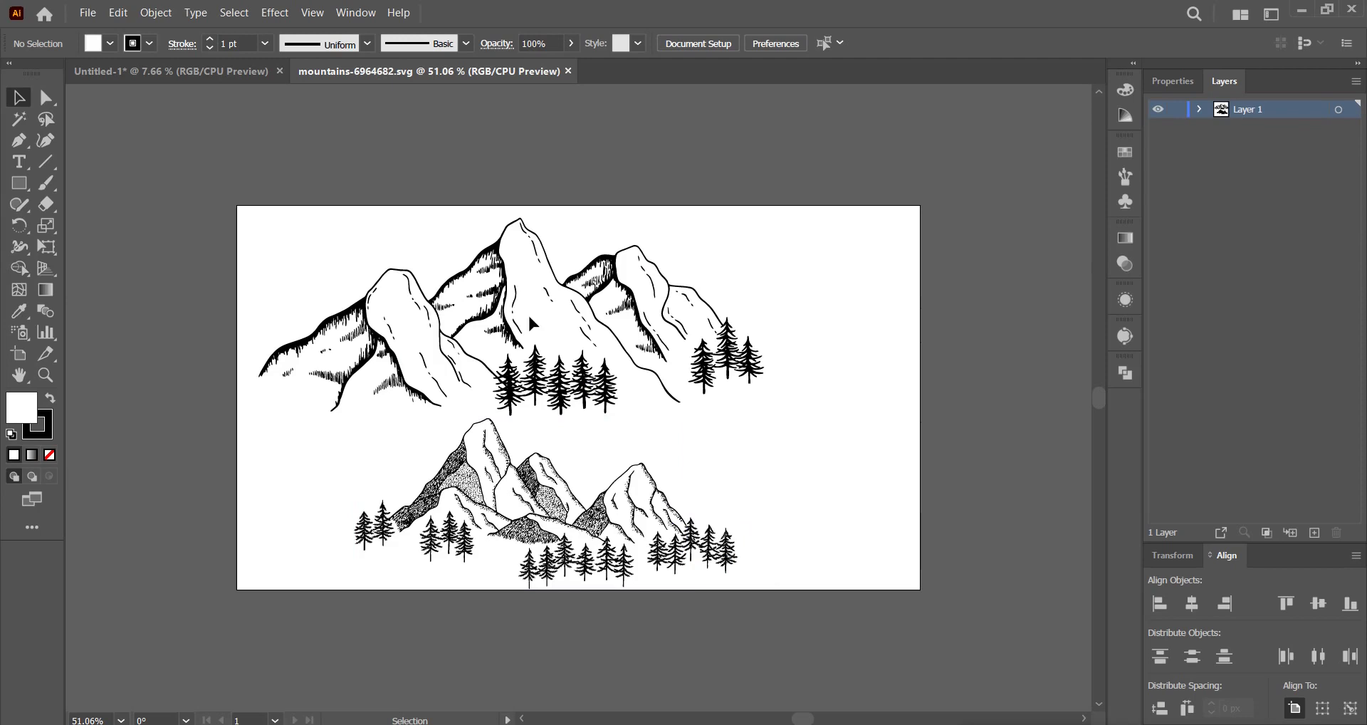
pyautogui.moveTo(805, 629); pyautogui.dragTo(344, 423)
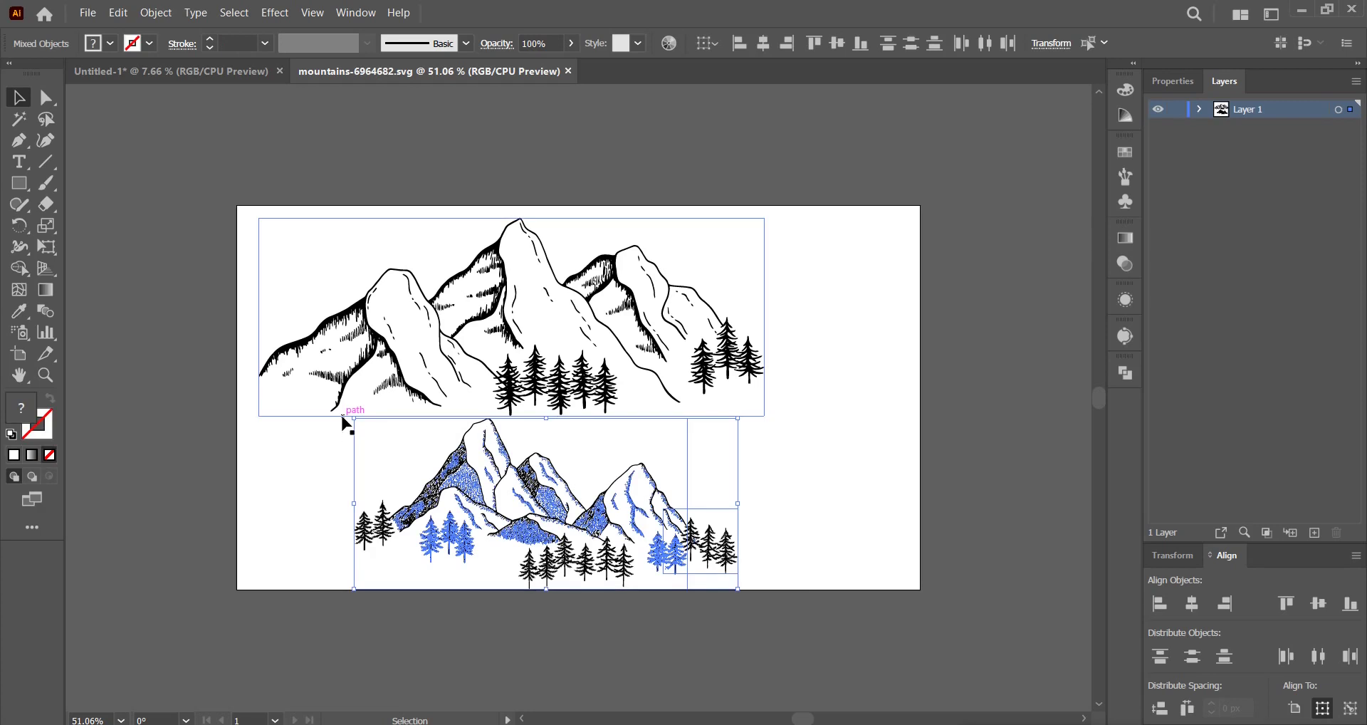
pyautogui.press('Delete')
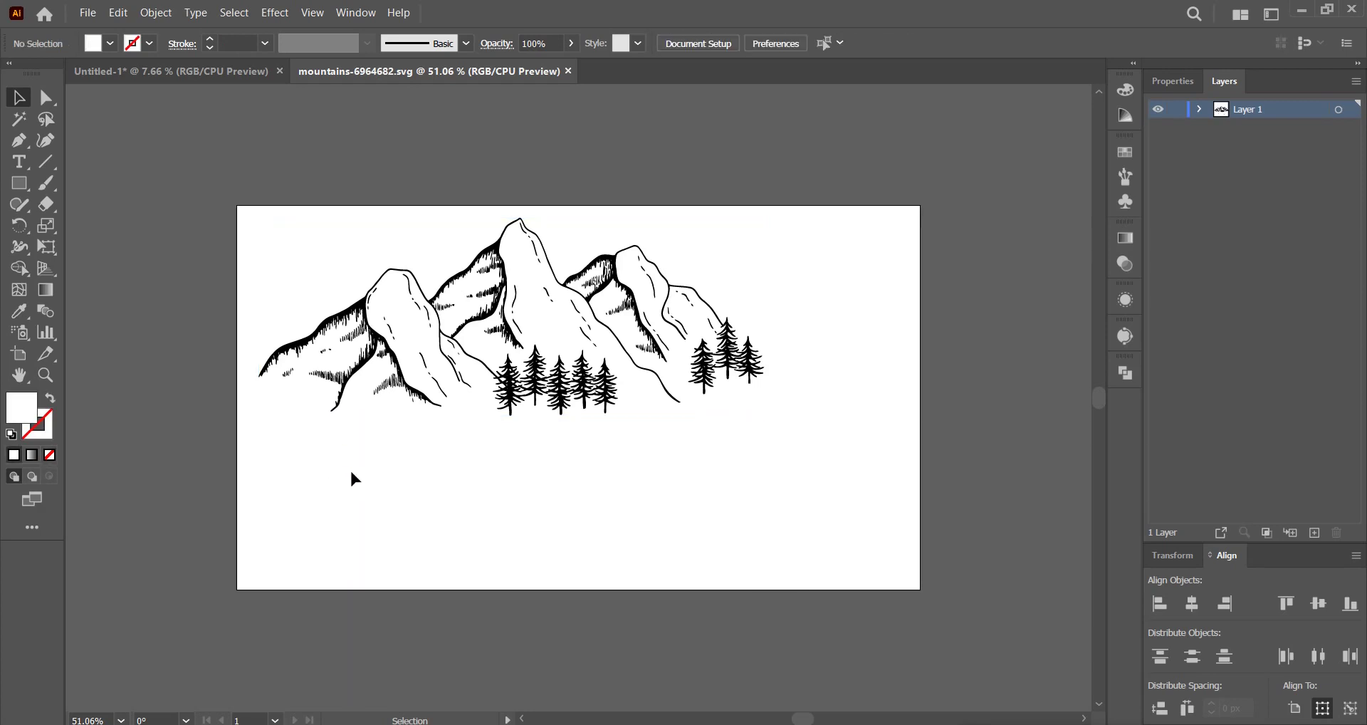
# - Release the clipping mask of the remaining mountain drawing
pyautogui.click(557, 399)
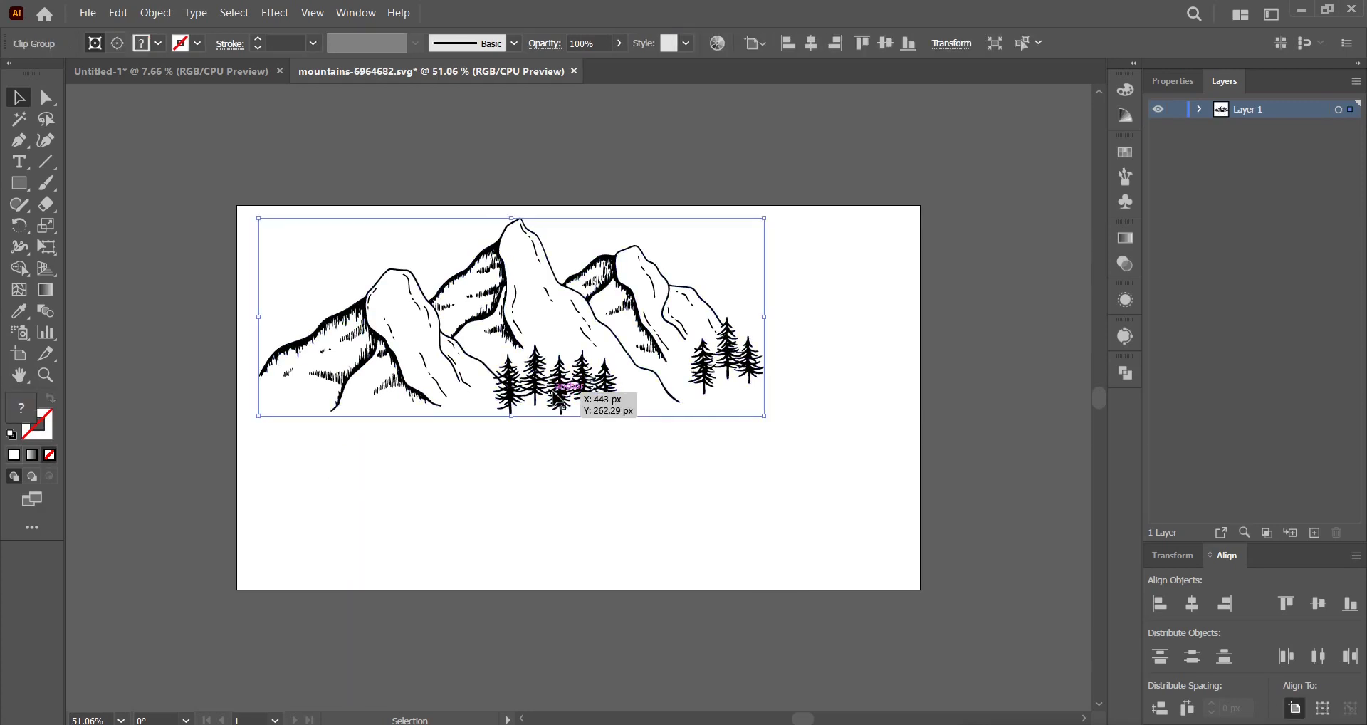
pyautogui.rightClick(557, 399)
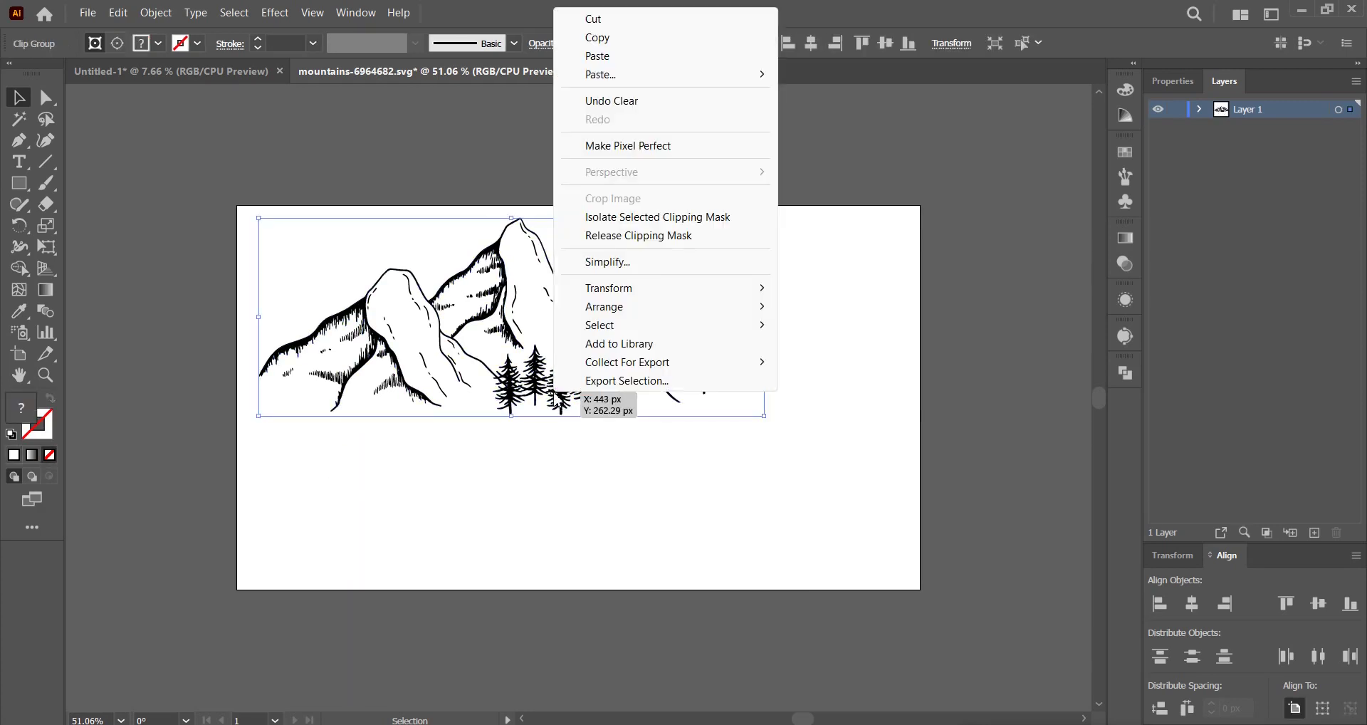
pyautogui.click(627, 247)
pyautogui.click(731, 191)
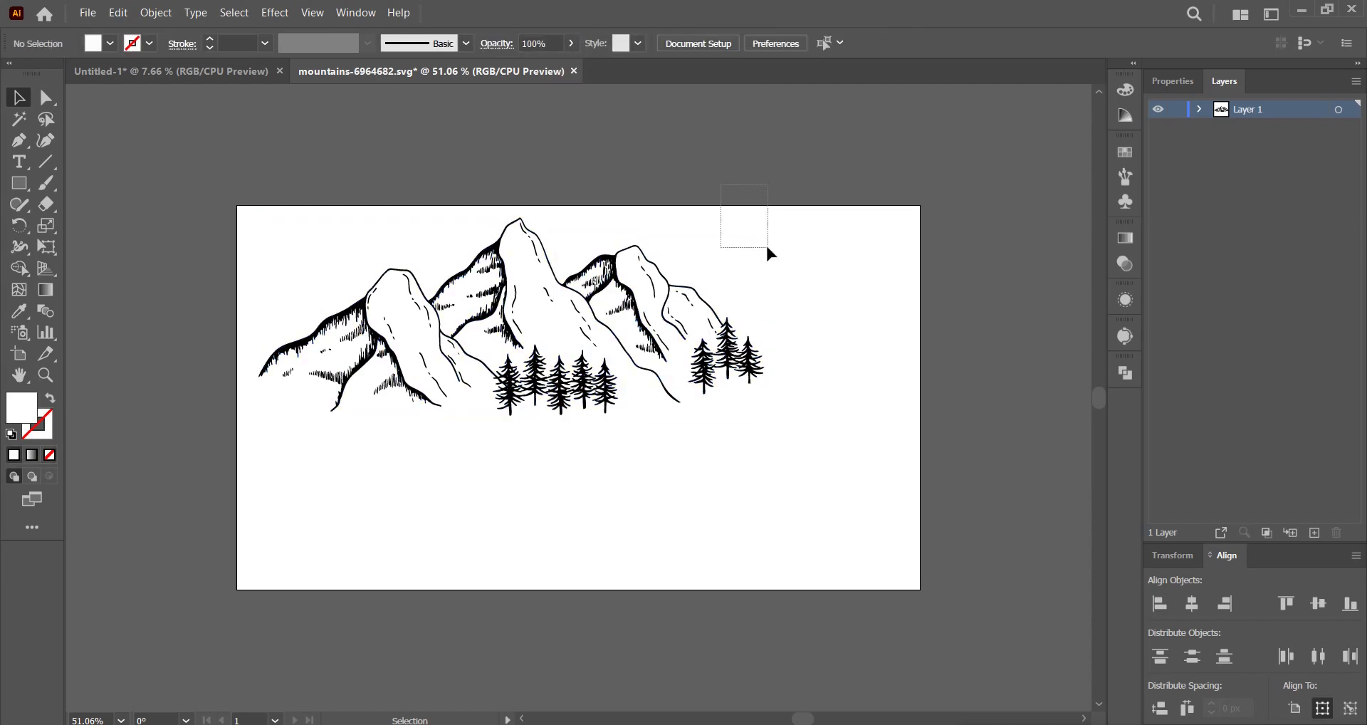
# - Select all paths of the mountain drawing and group them
pyautogui.moveTo(765, 247); pyautogui.dragTo(794, 242)
pyautogui.click(795, 242)
pyautogui.moveTo(832, 491); pyautogui.dragTo(223, 192)
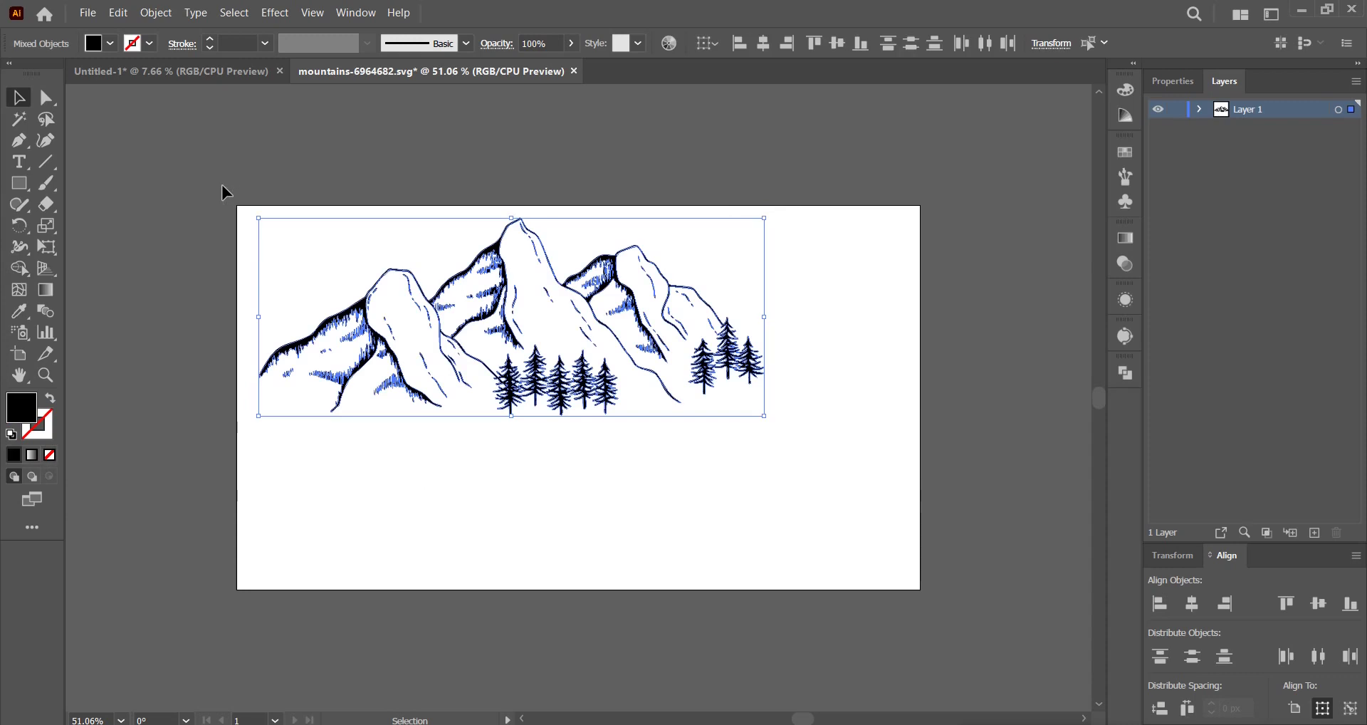
pyautogui.rightClick(584, 379)
pyautogui.click(662, 233)
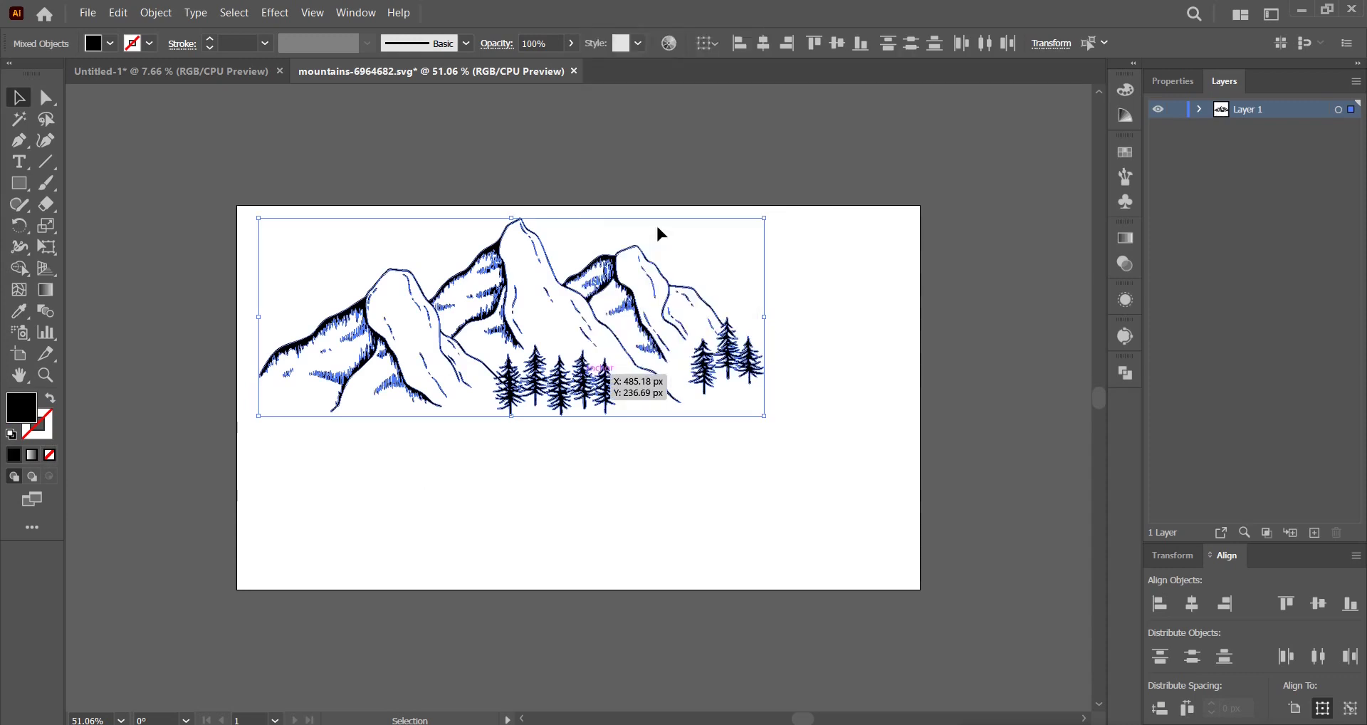
# - Copy the grouped mountains and paste them into the Untitled-1 document
pyautogui.click(121, 14)
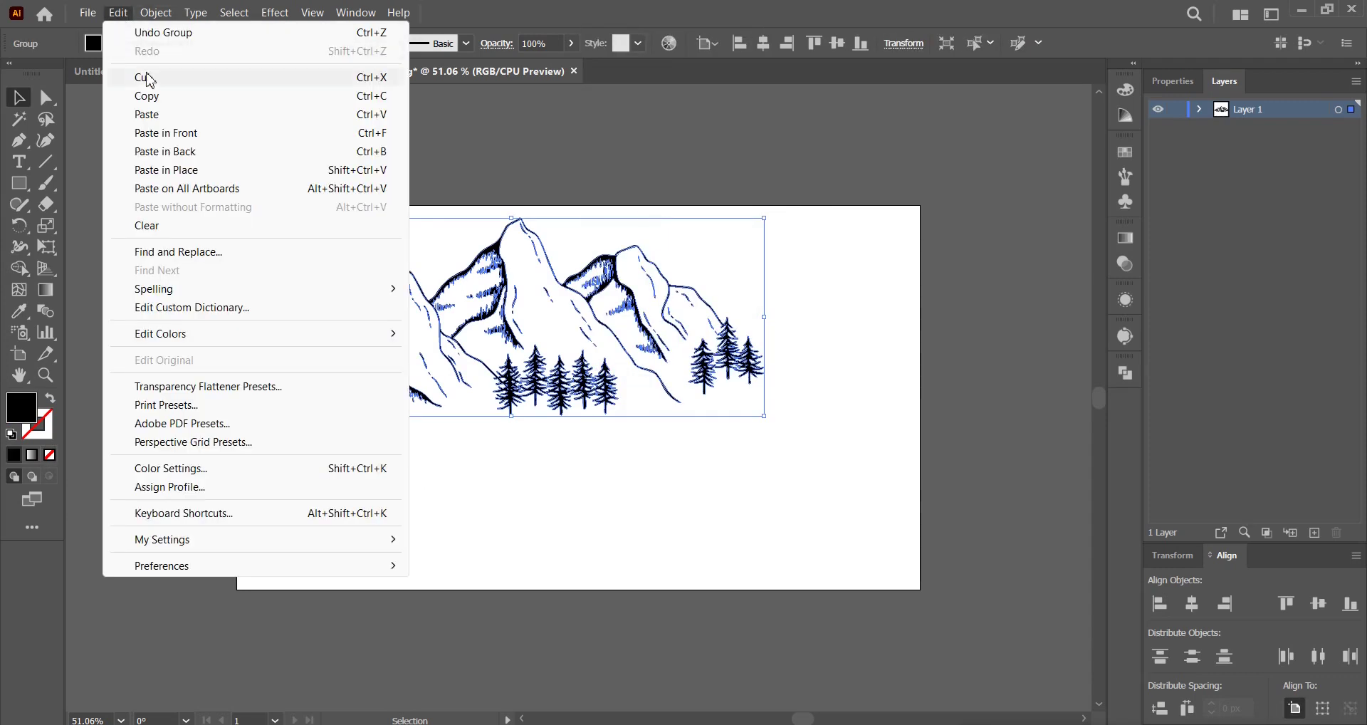
pyautogui.click(153, 96)
pyautogui.click(162, 73)
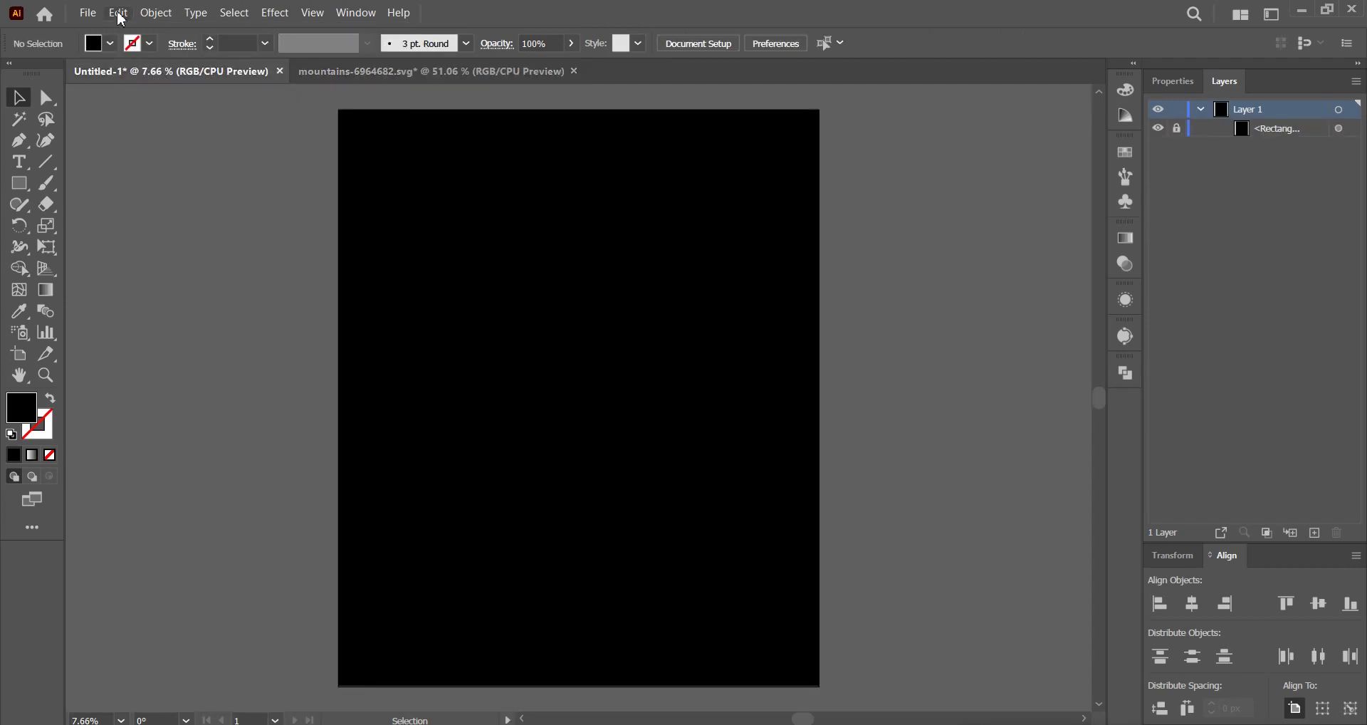
pyautogui.click(118, 13)
pyautogui.click(148, 112)
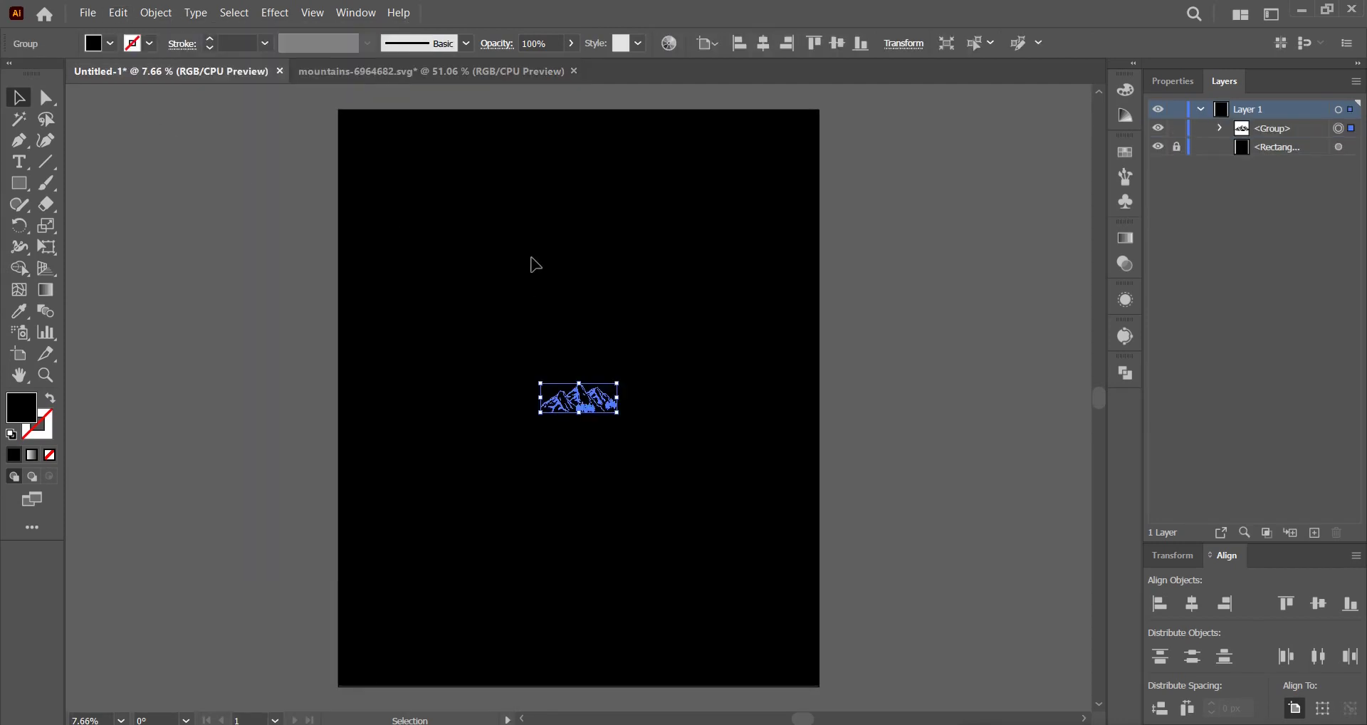
# - Fill the mountain group with bright pink and enlarge it proportionally to about two thirds of the artboard's width
pyautogui.click(110, 47)
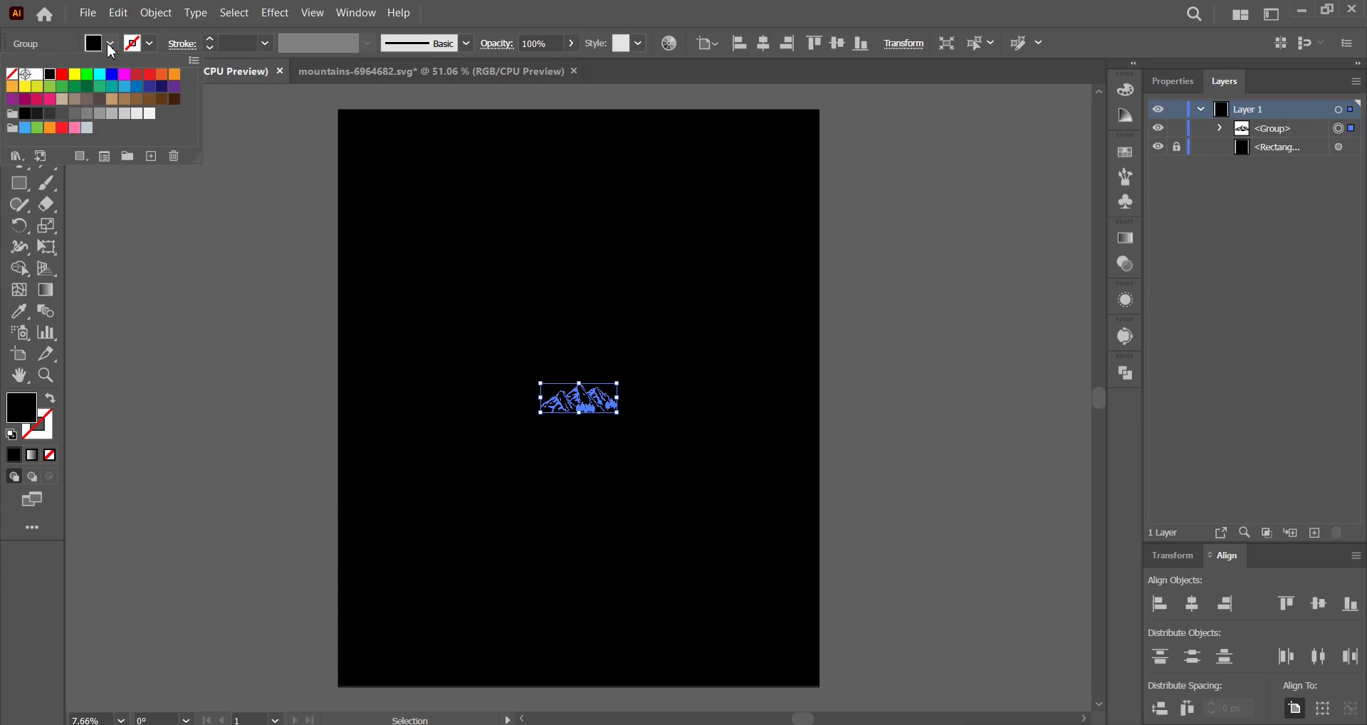
pyautogui.click(50, 98)
pyautogui.moveTo(617, 383); pyautogui.dragTo(750, 258)
pyautogui.hotkey('ctrl', 'shift', 'a')
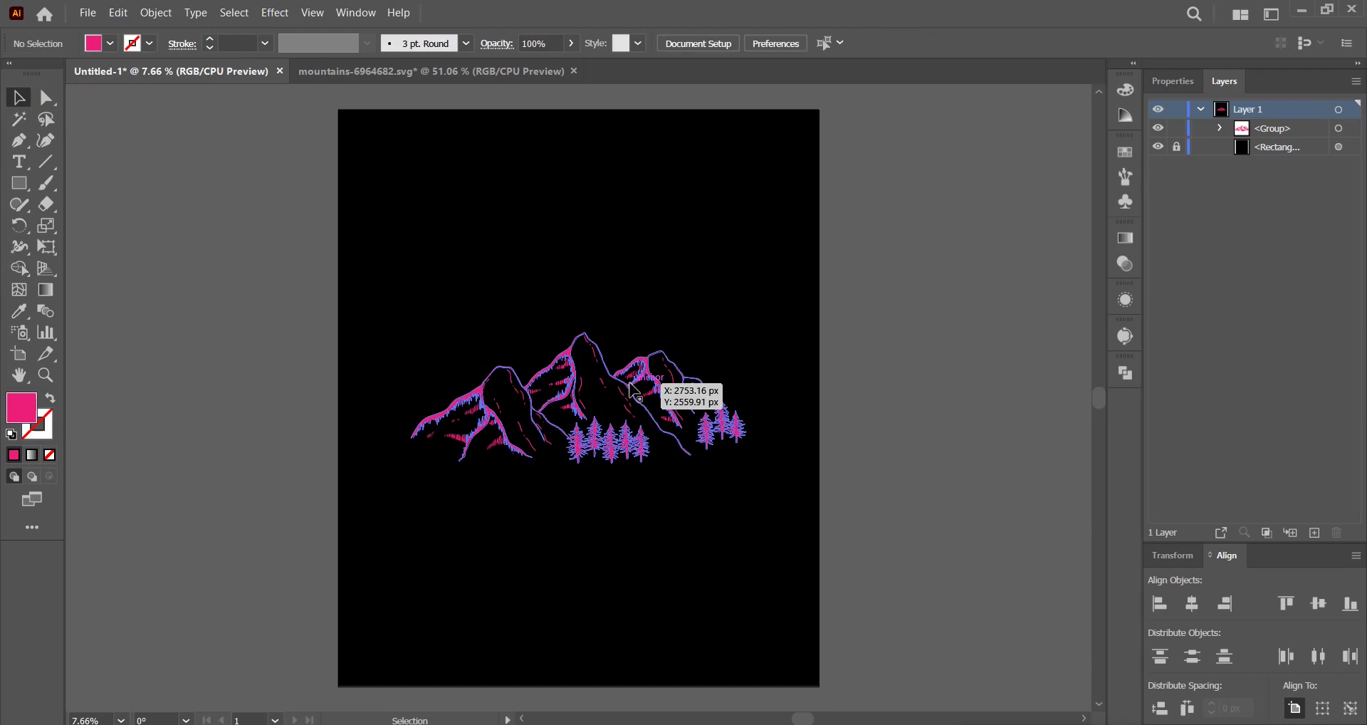
# - Move the pink mountains to the upper part of the artboard and centre them horizontally
pyautogui.moveTo(624, 383); pyautogui.dragTo(623, 271)
pyautogui.moveTo(752, 286); pyautogui.dragTo(755, 286)
pyautogui.click(757, 52)
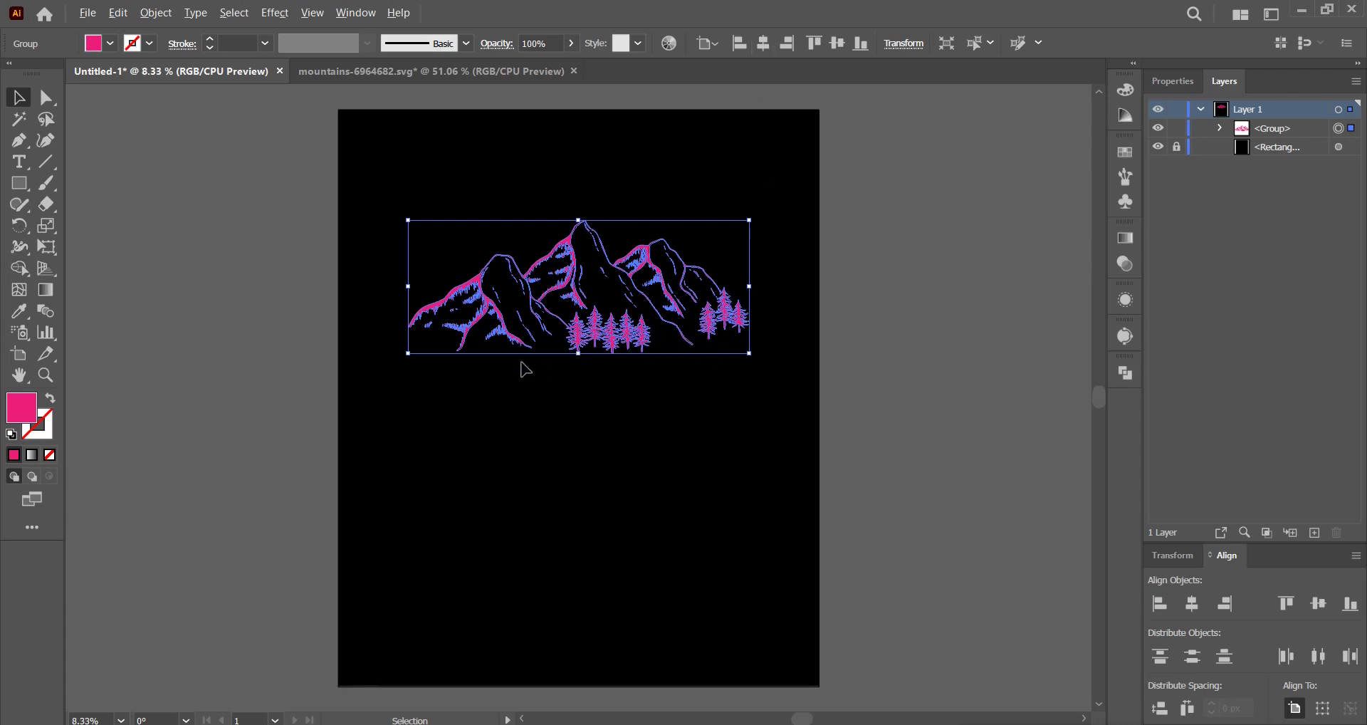
pyautogui.scroll(1, 568, 424)
pyautogui.click(680, 182)
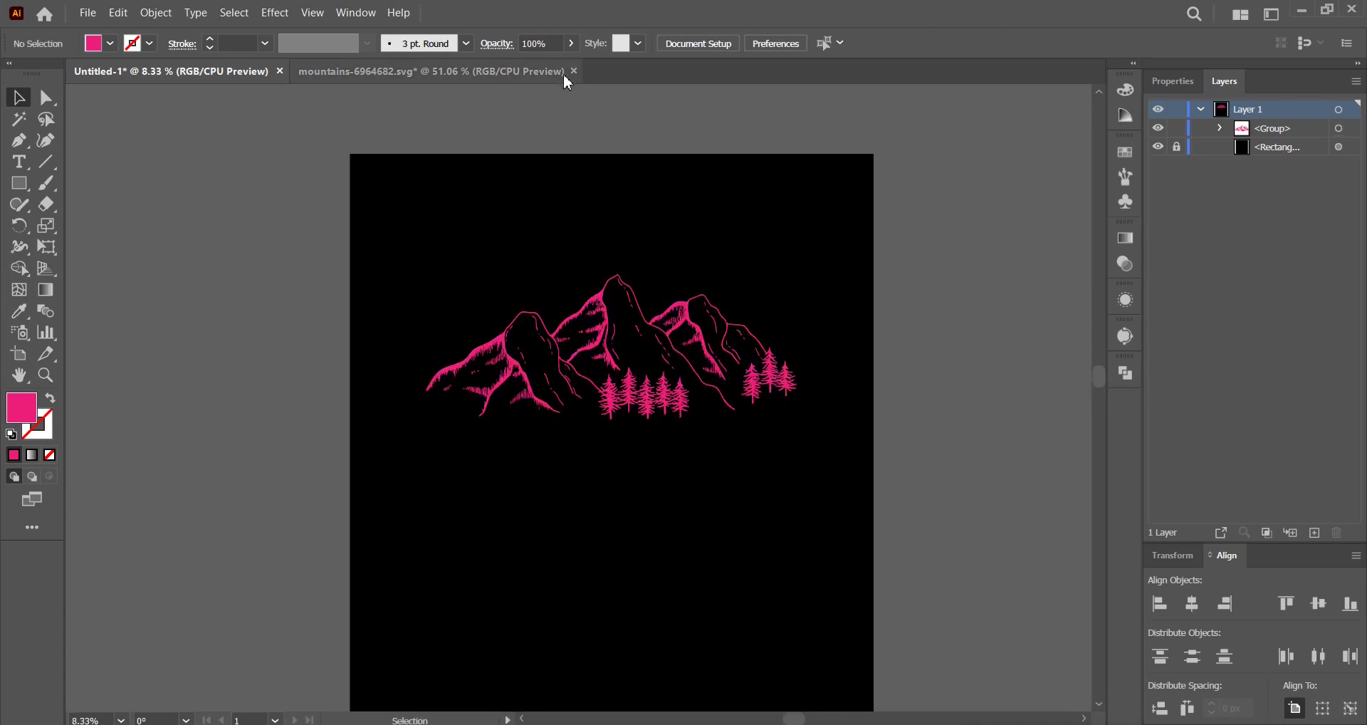
# - Close the mountains-6964682.svg document
pyautogui.click(574, 70)
pyautogui.click(779, 393)
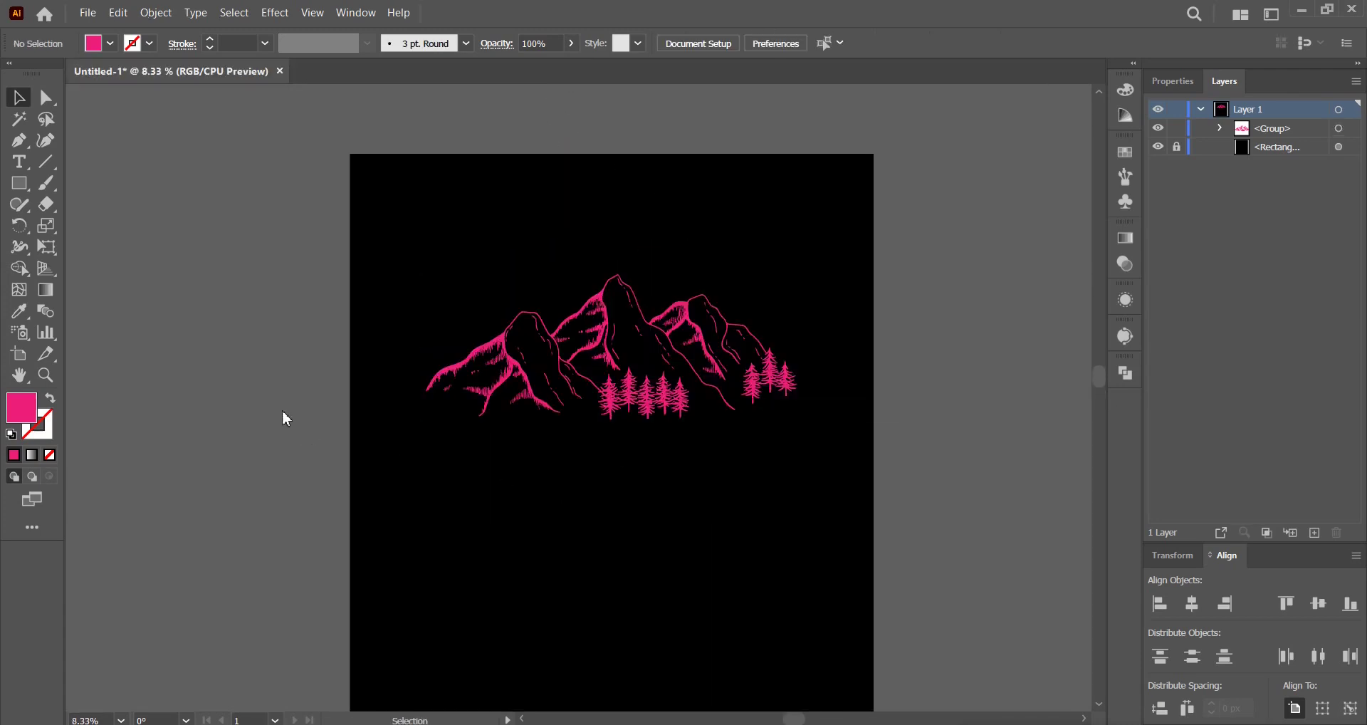
# - Set the Rectangular Grid tool to 20 horizontal and 20 vertical dividers
pyautogui.click(47, 161)
pyautogui.click(116, 225)
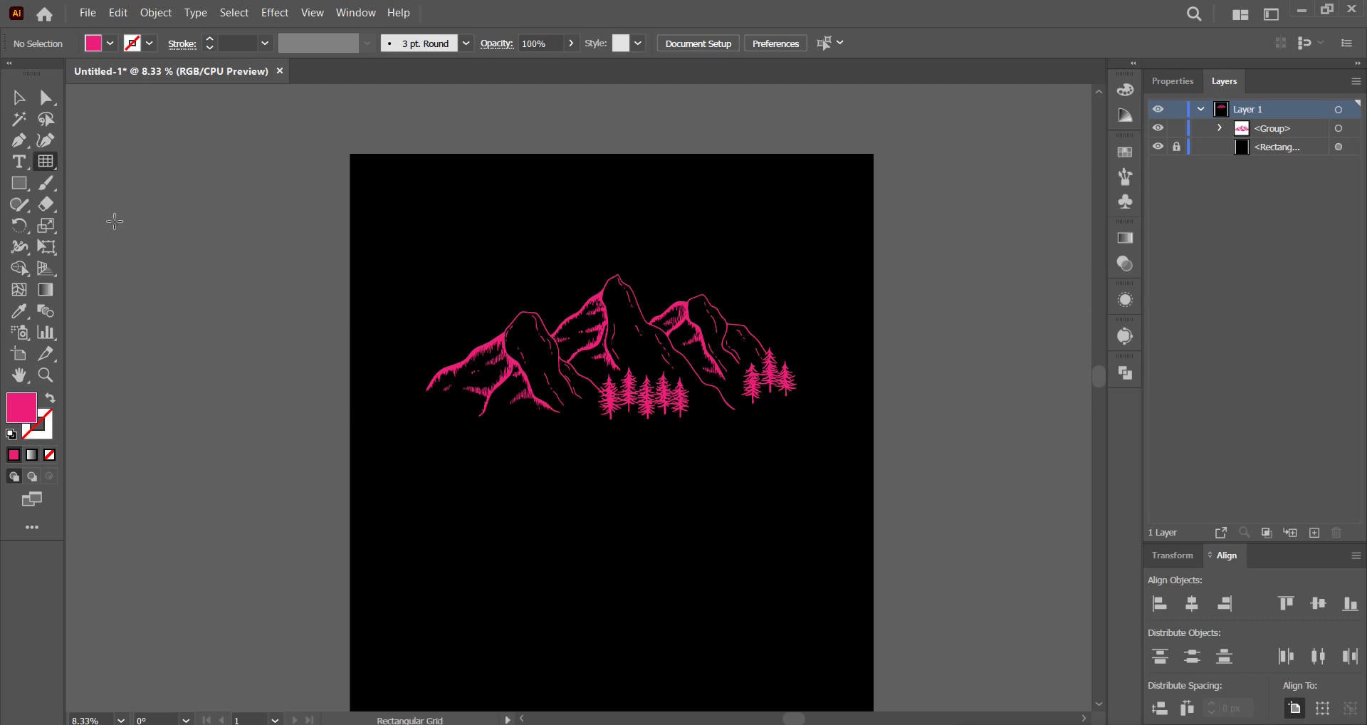
pyautogui.doubleClick(52, 167)
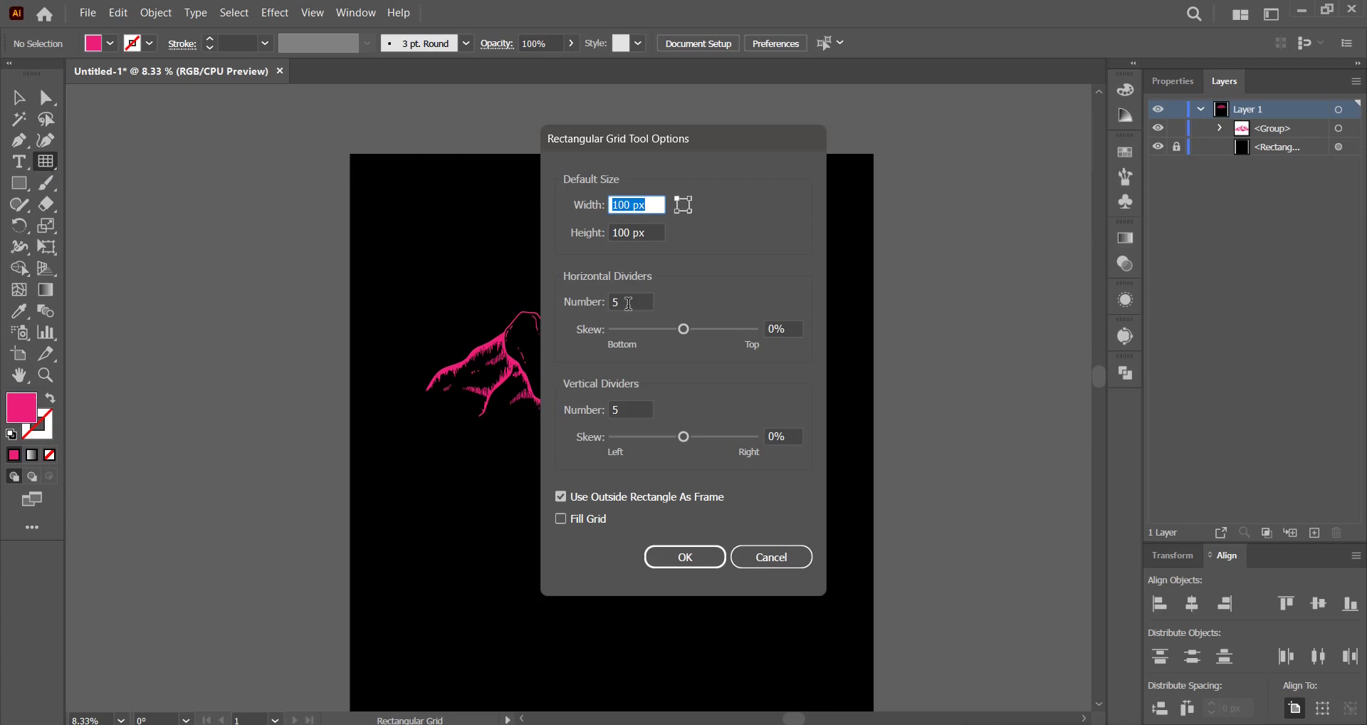
pyautogui.click(629, 301)
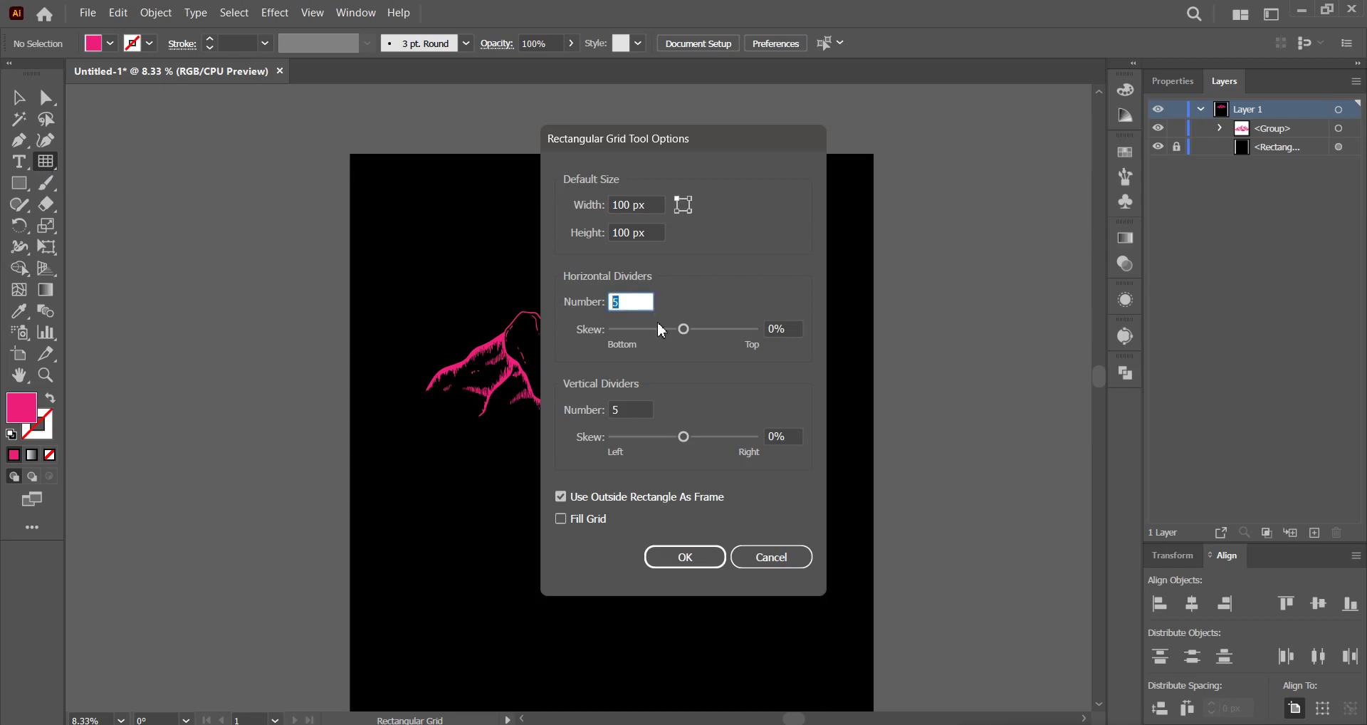
pyautogui.click(630, 410)
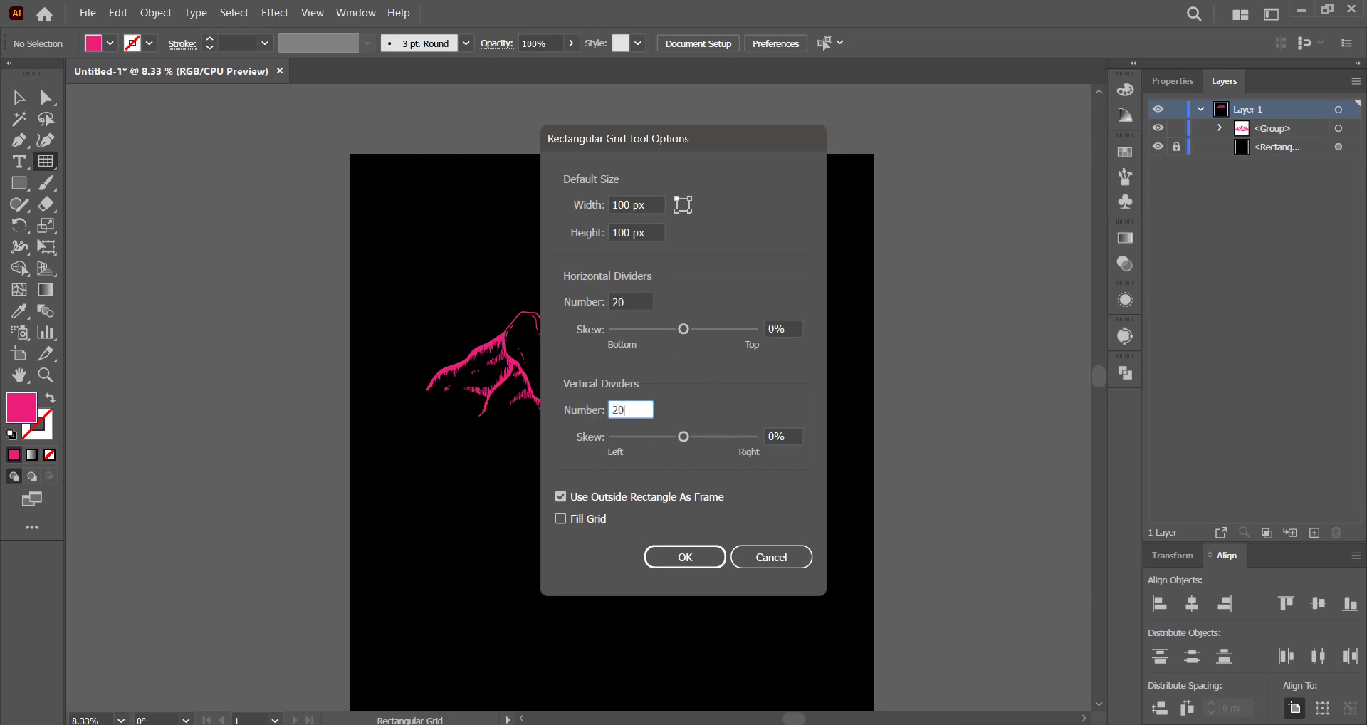
pyautogui.click(692, 557)
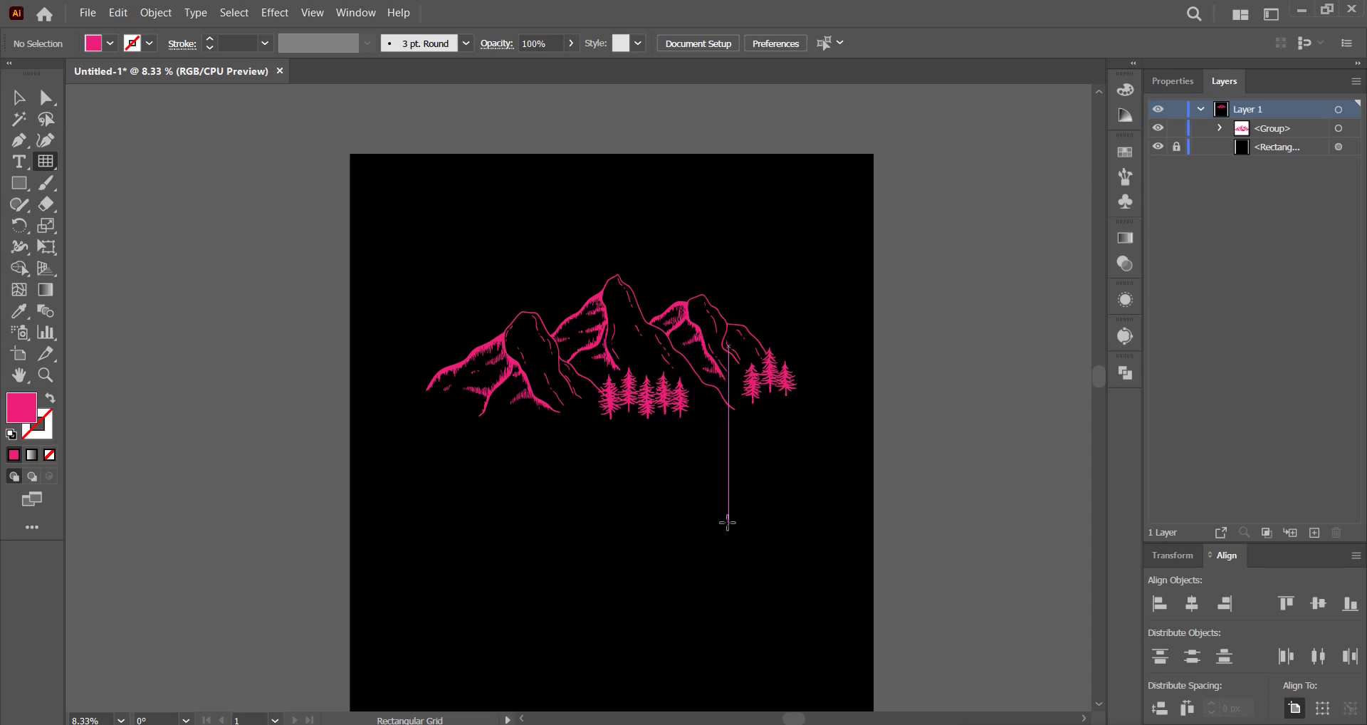
# - Draw a wide rectangular grid just below the mountains, slightly wider than them, and give it a white stroke
pyautogui.moveTo(397, 425); pyautogui.dragTo(824, 534)
pyautogui.click(20, 105)
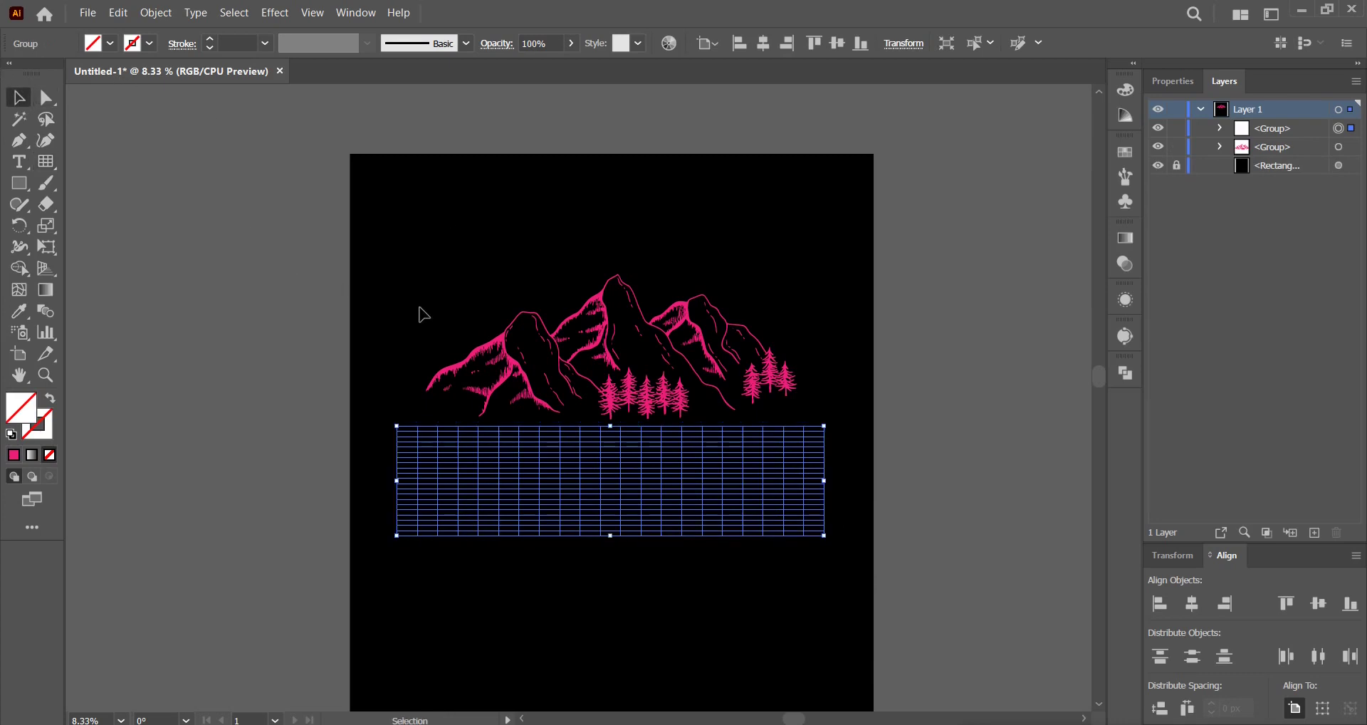
pyautogui.click(149, 47)
pyautogui.click(37, 74)
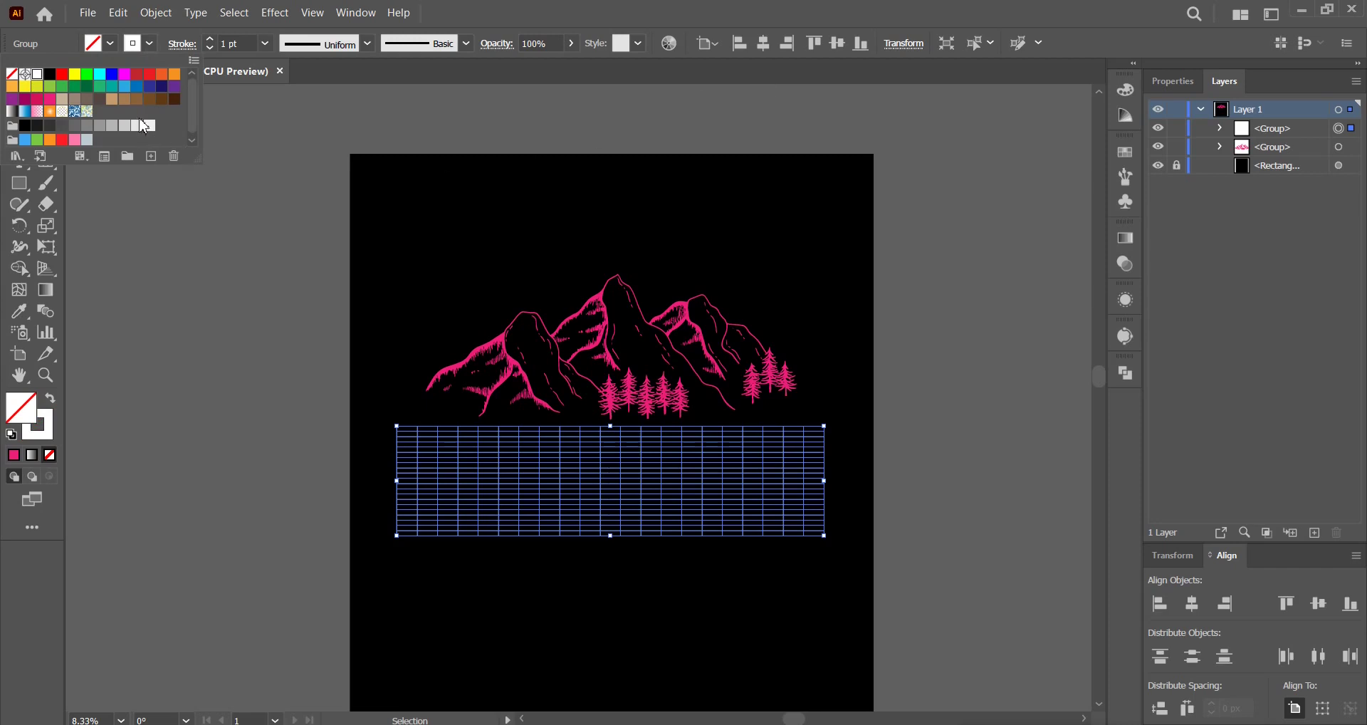
# - Centre the grid horizontally on the artboard
pyautogui.click(768, 42)
pyautogui.click(764, 44)
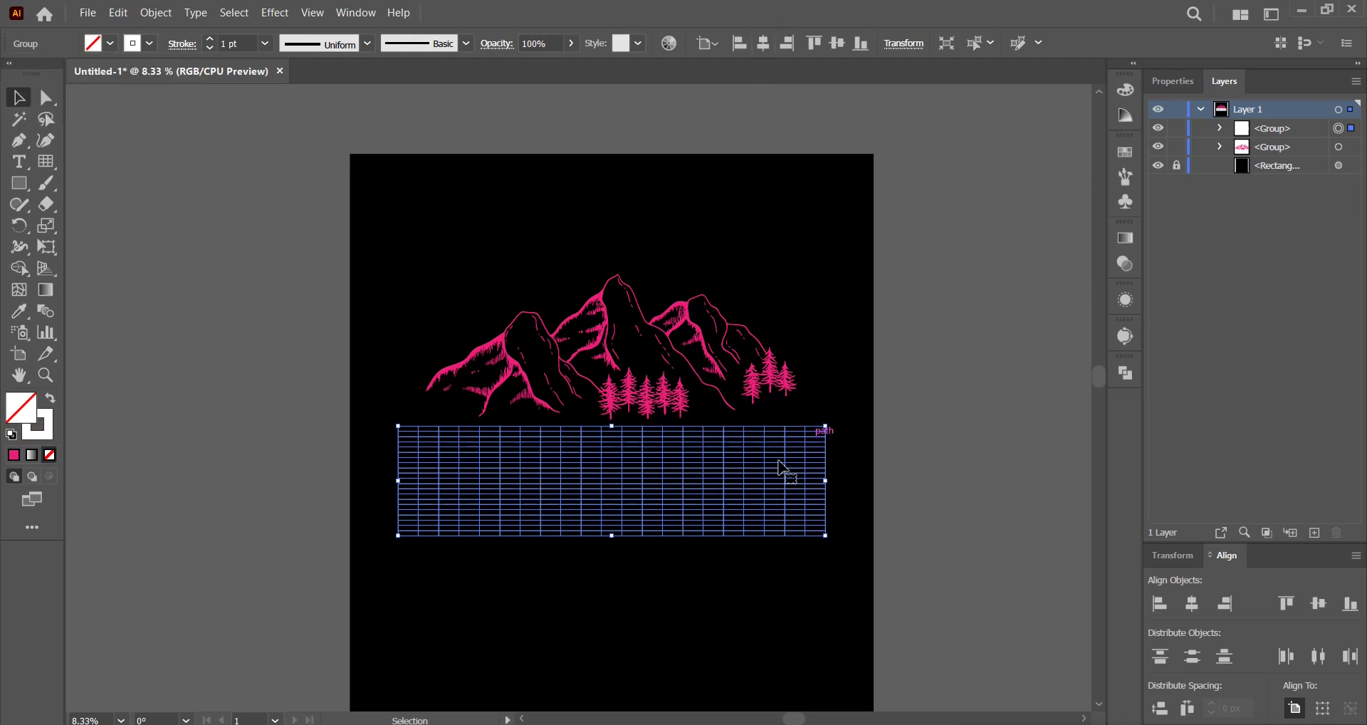
pyautogui.scroll(2, 741, 485)
pyautogui.scroll(-1, 975, 341)
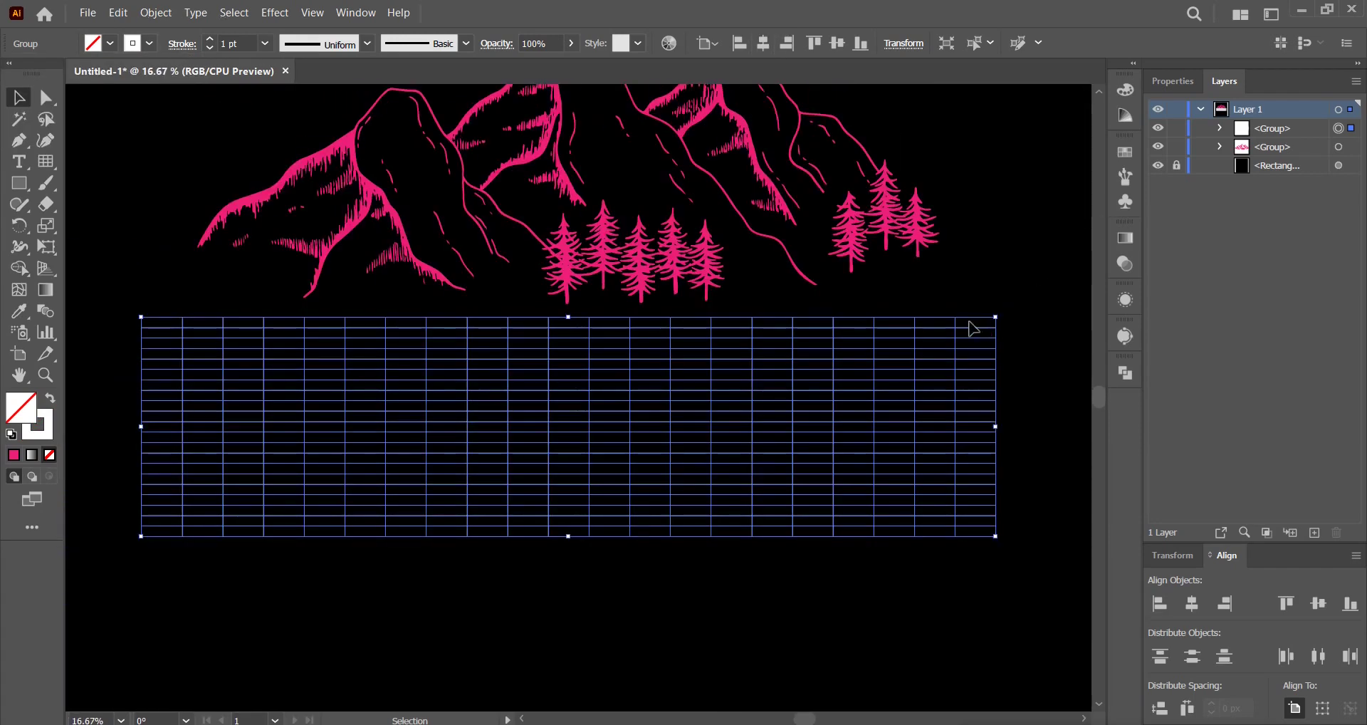
# - Set the grid's stroke weight to 5 pt
pyautogui.click(990, 235)
pyautogui.moveTo(1038, 411); pyautogui.dragTo(984, 279)
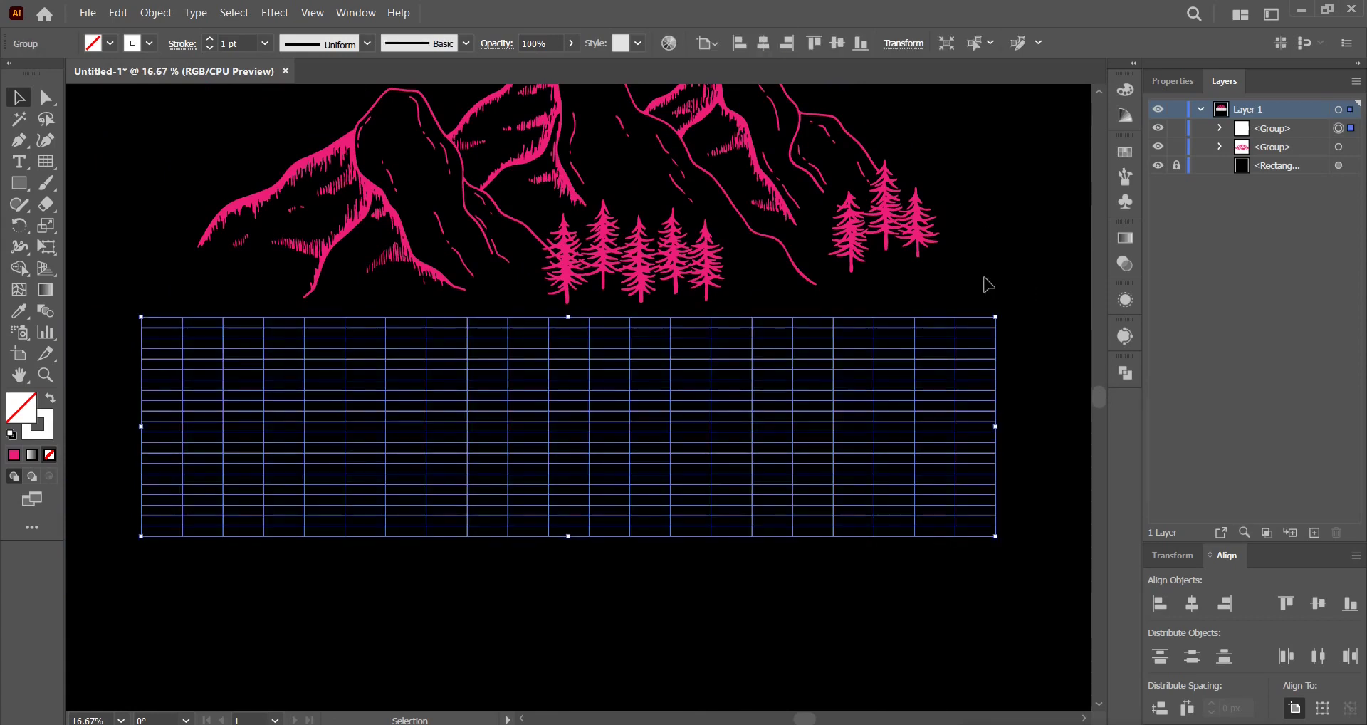
pyautogui.click(1172, 80)
pyautogui.click(1247, 302)
pyautogui.write('4')
pyautogui.press('Return')
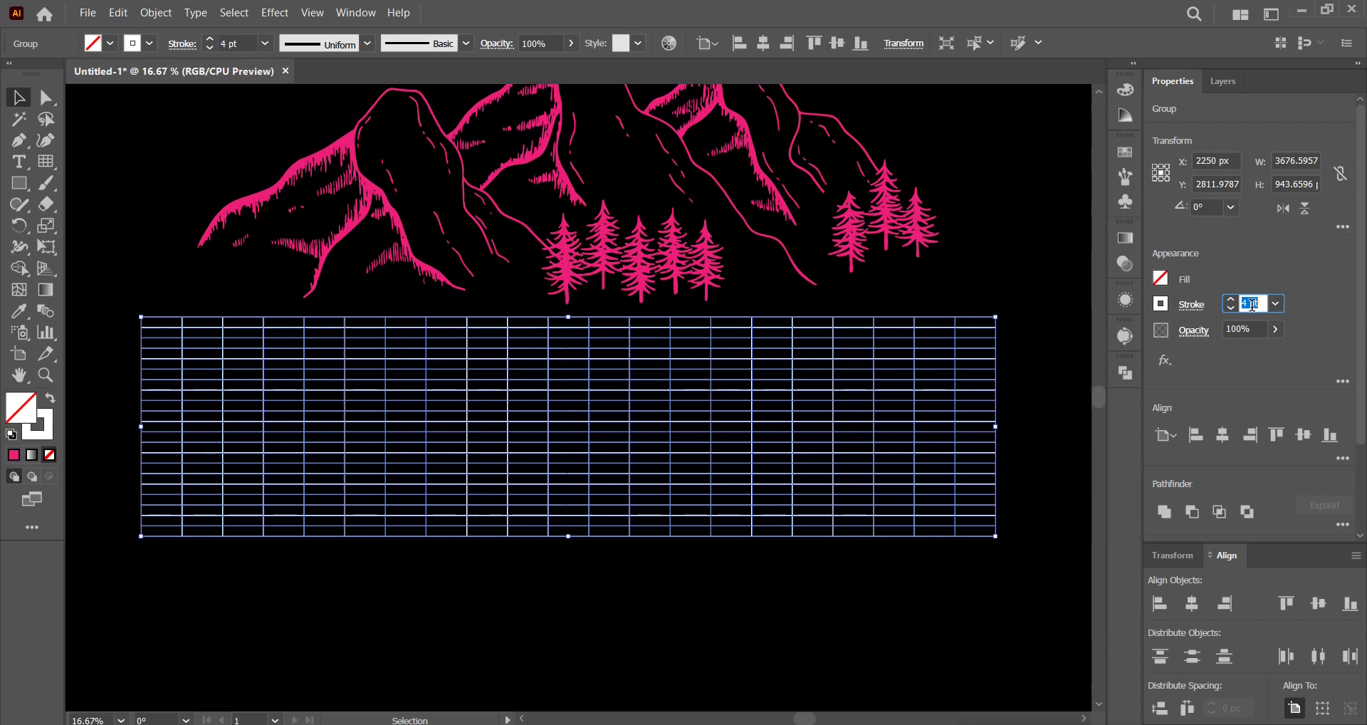
pyautogui.press('Up')
pyautogui.click(1019, 271)
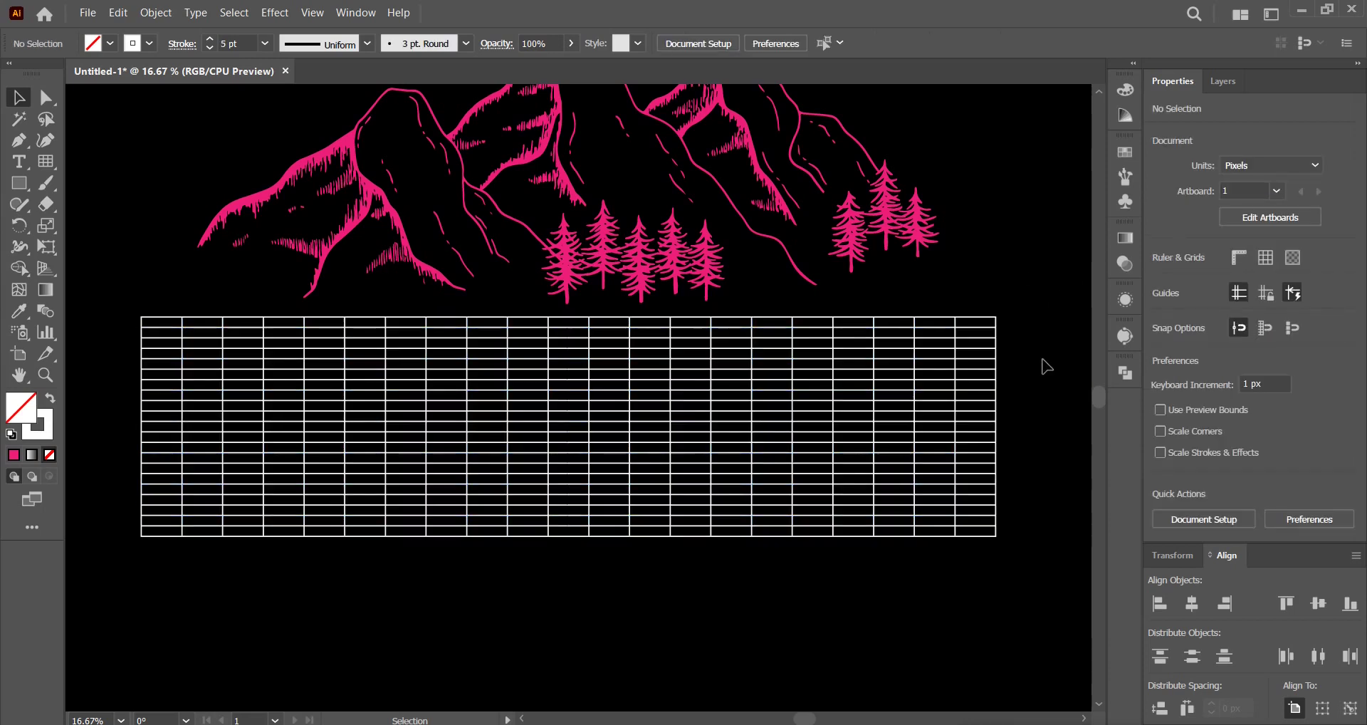
# - Distort the grid in perspective with Free Transform, narrowing its upper edge symmetrically to a little over half the lower edge's width
pyautogui.click(996, 345)
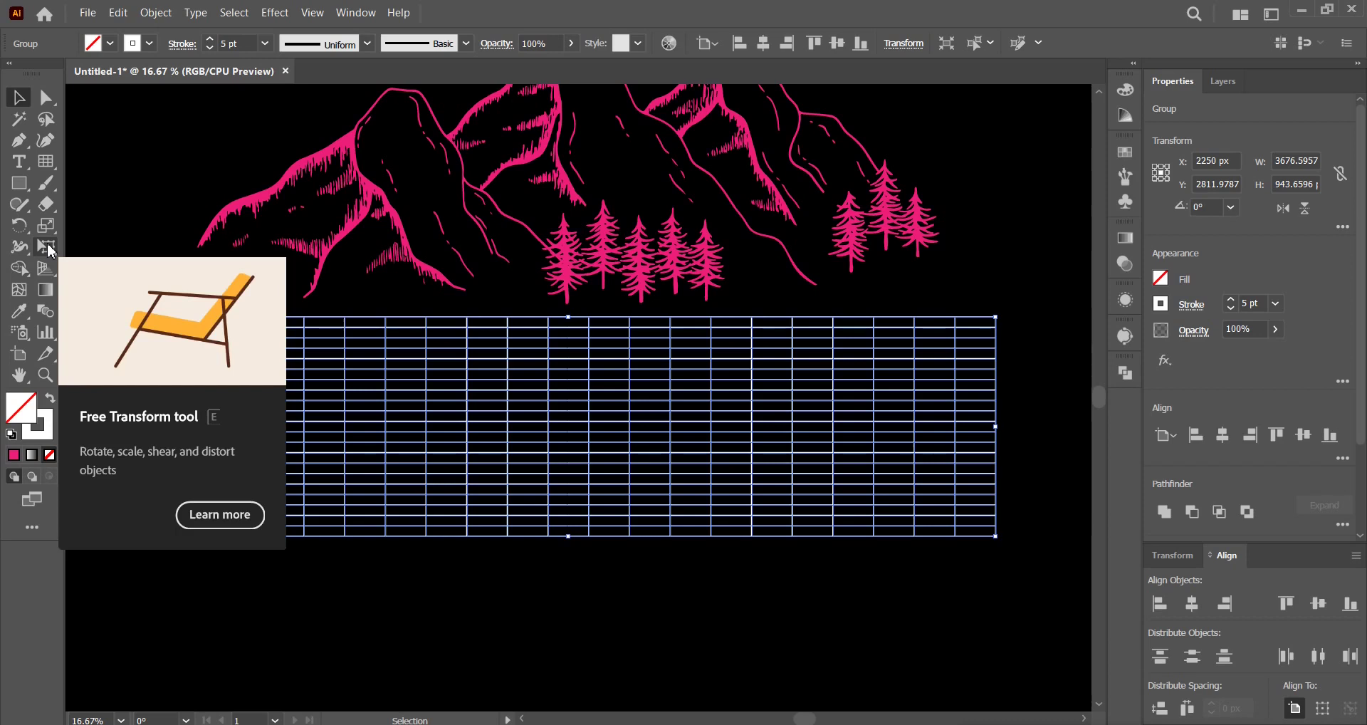
pyautogui.click(47, 248)
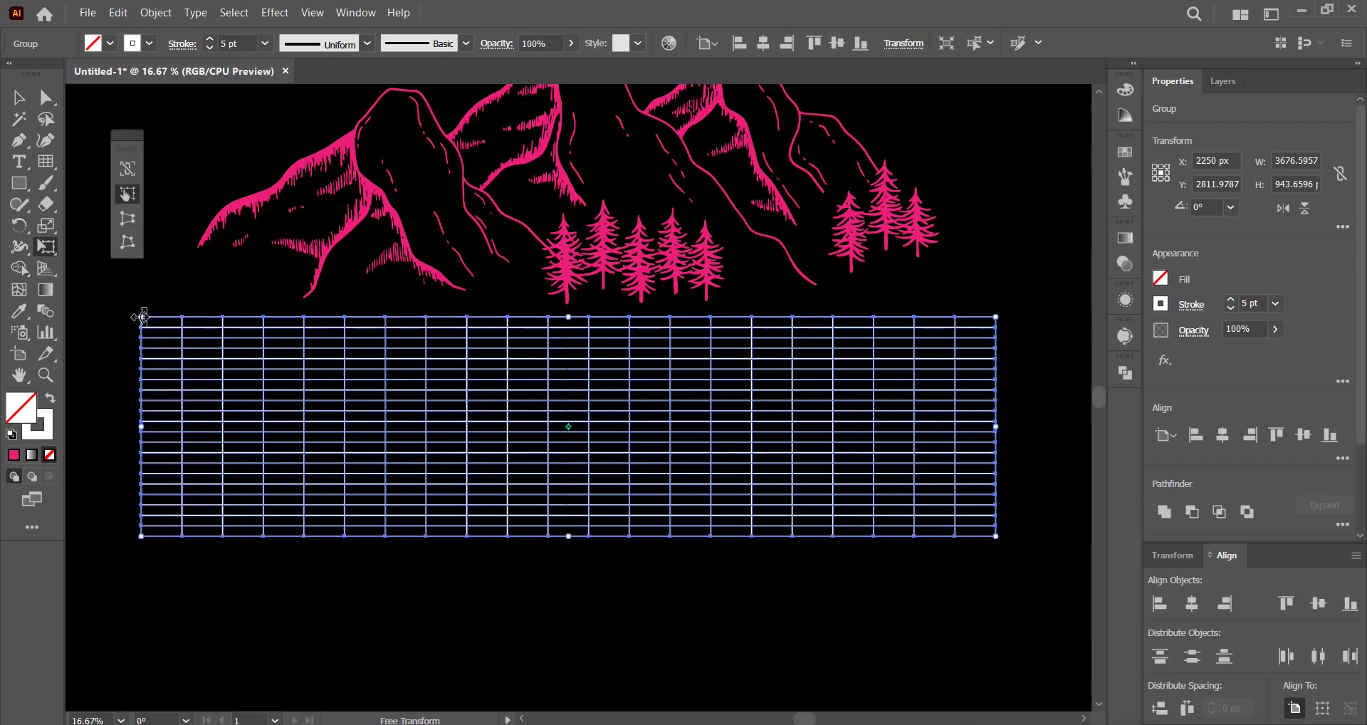
pyautogui.moveTo(141, 316); pyautogui.dragTo(320, 314)
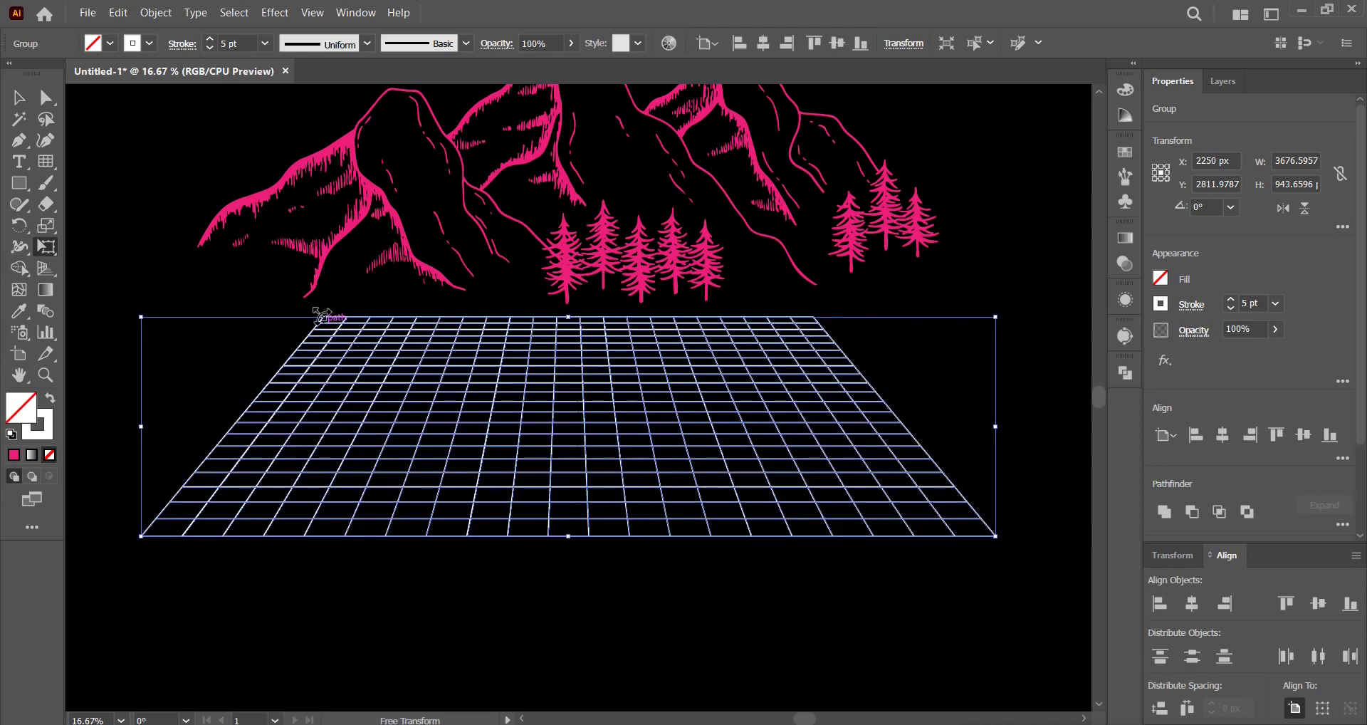
pyautogui.click(18, 96)
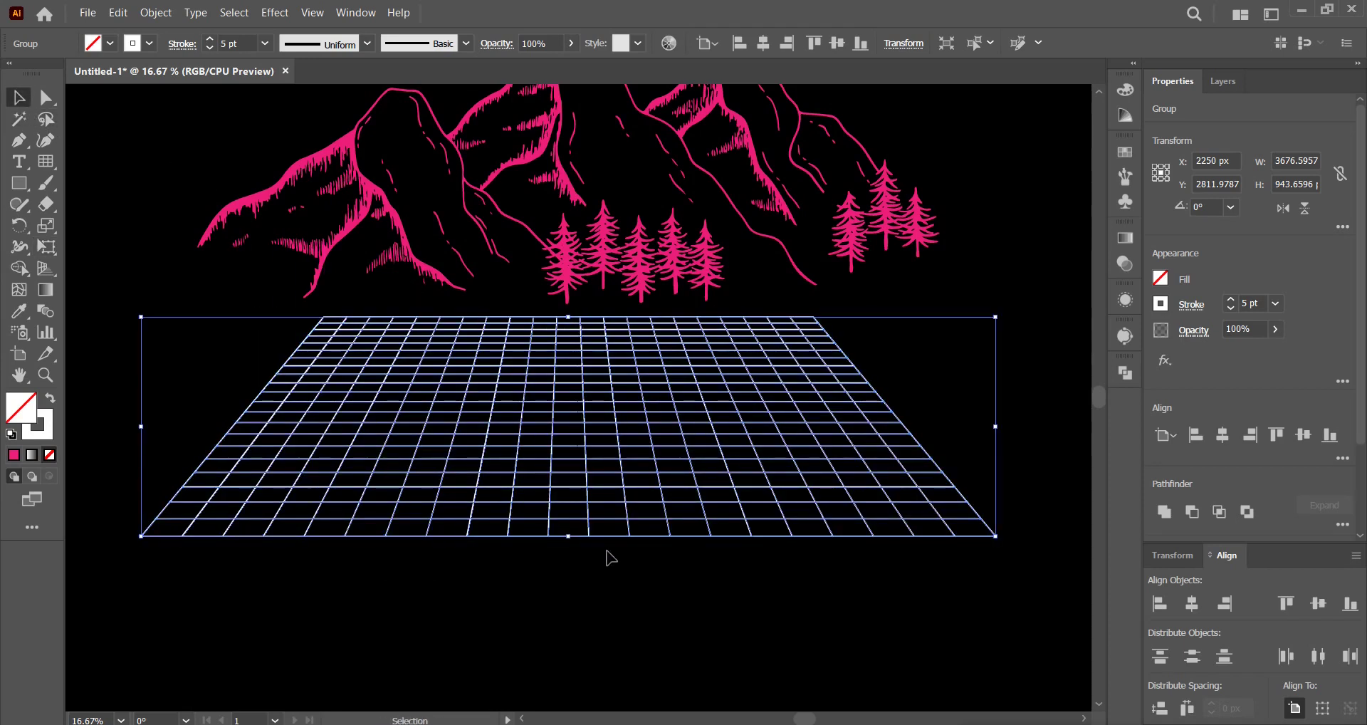
# - Flatten the perspective grid to a height of about 553 px, keeping its upper edge in place
pyautogui.moveTo(567, 535); pyautogui.dragTo(580, 451)
pyautogui.click(600, 498)
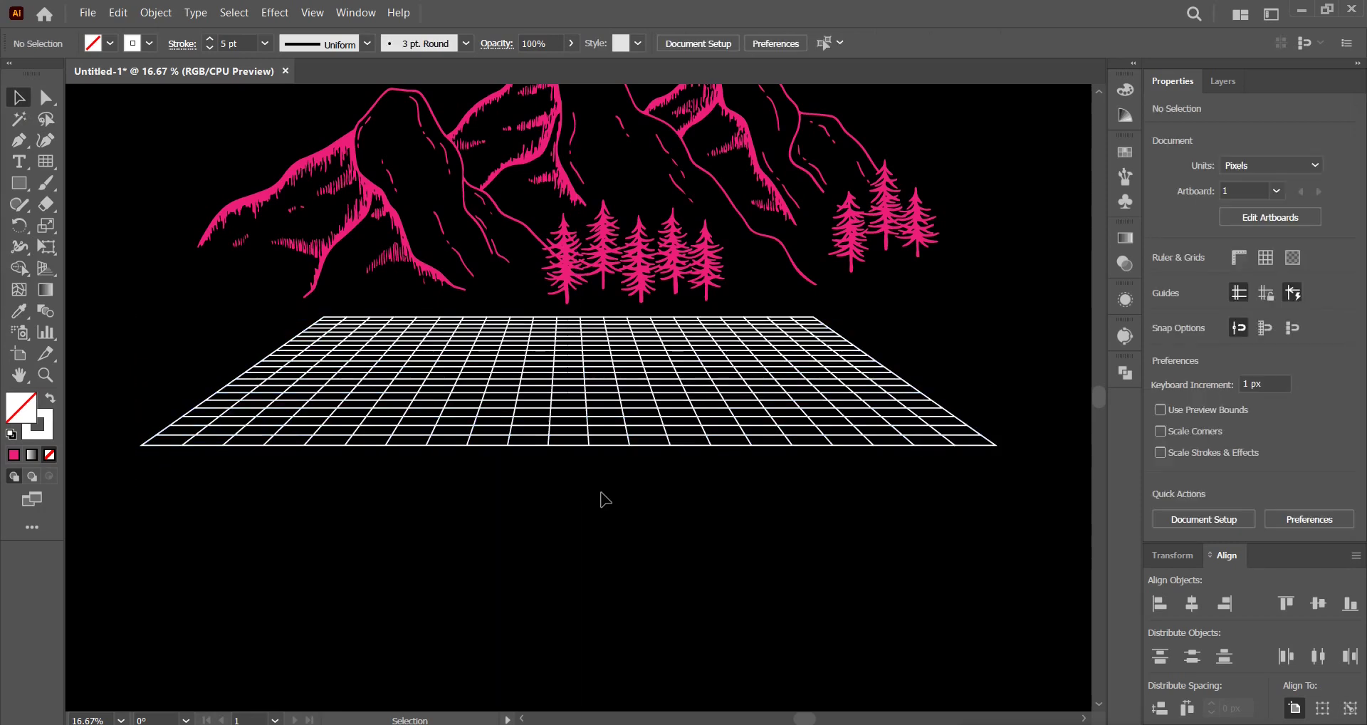
pyautogui.scroll(-1, 600, 498)
pyautogui.scroll(2, 660, 523)
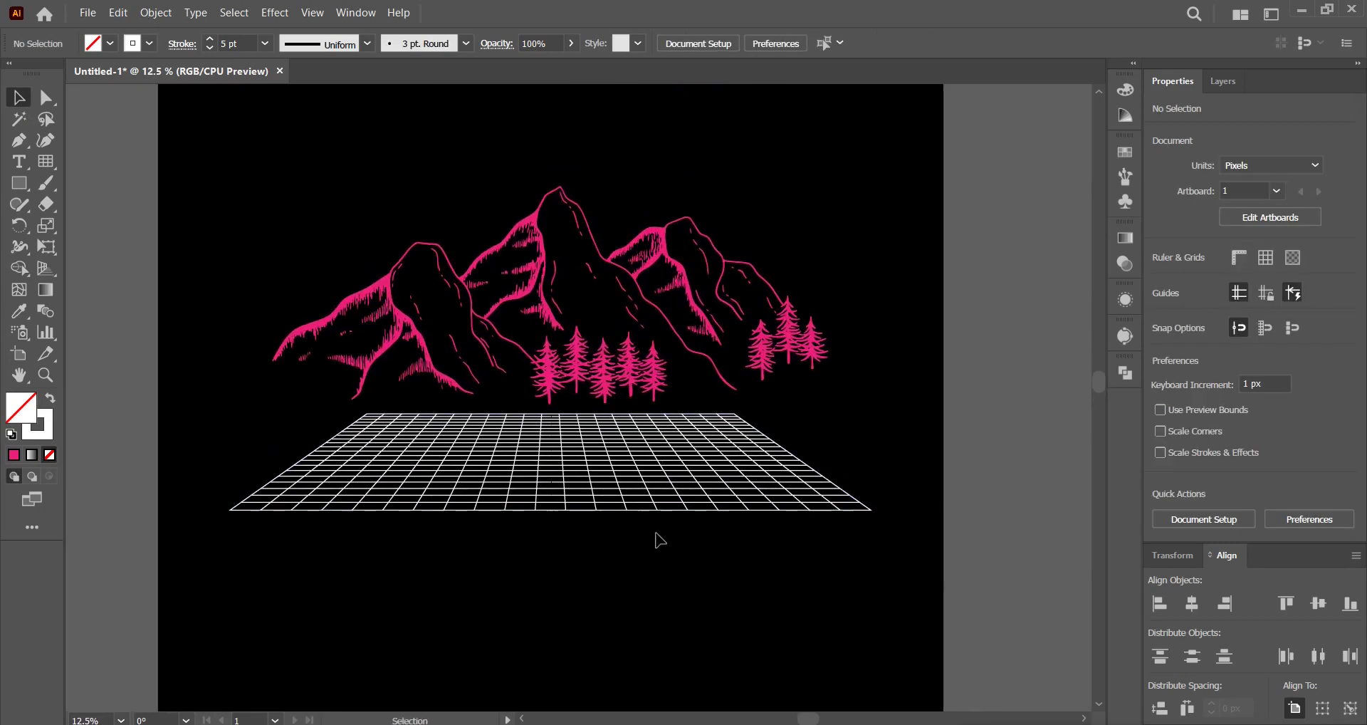
# - Scale the mountains down to roughly the width of the grid's upper edge and rest them on that edge
pyautogui.click(771, 342)
pyautogui.moveTo(833, 294); pyautogui.dragTo(743, 294)
pyautogui.moveTo(705, 360); pyautogui.dragTo(699, 377)
pyautogui.click(827, 430)
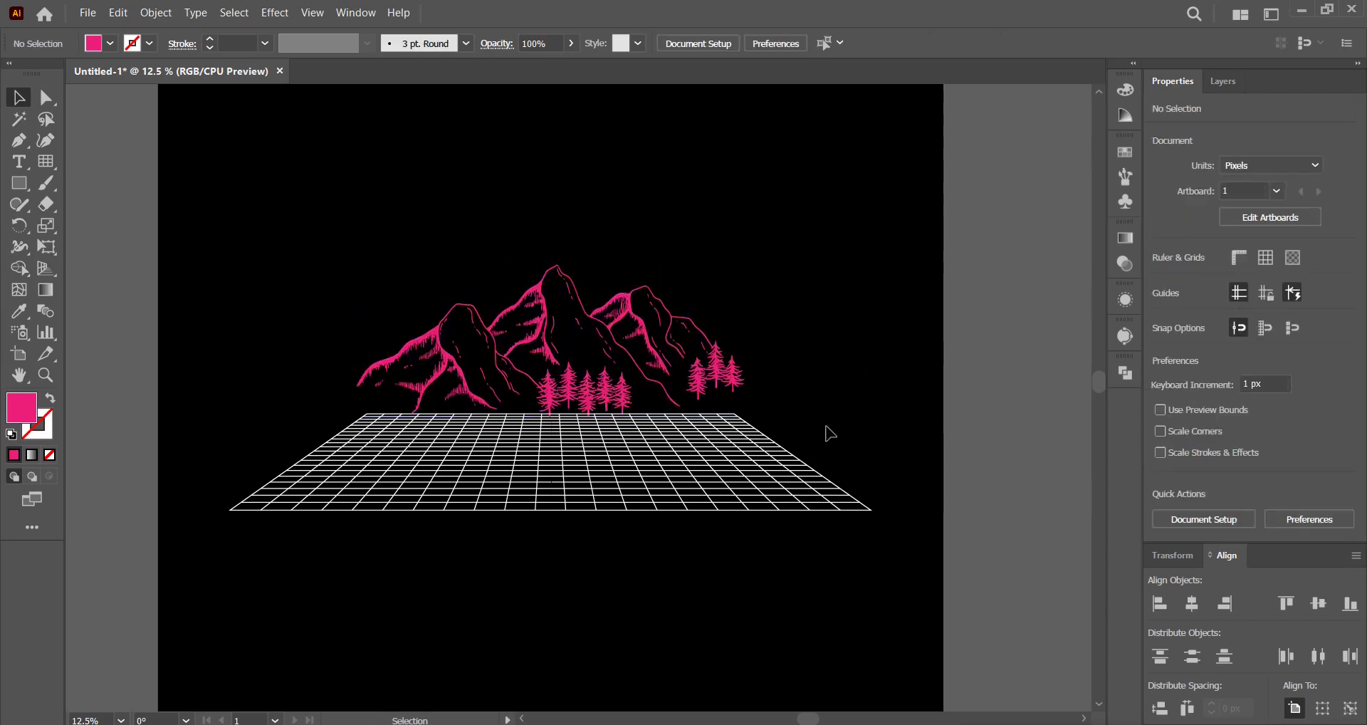
# - Expand the grid and unite its lines into a single shape
pyautogui.click(798, 466)
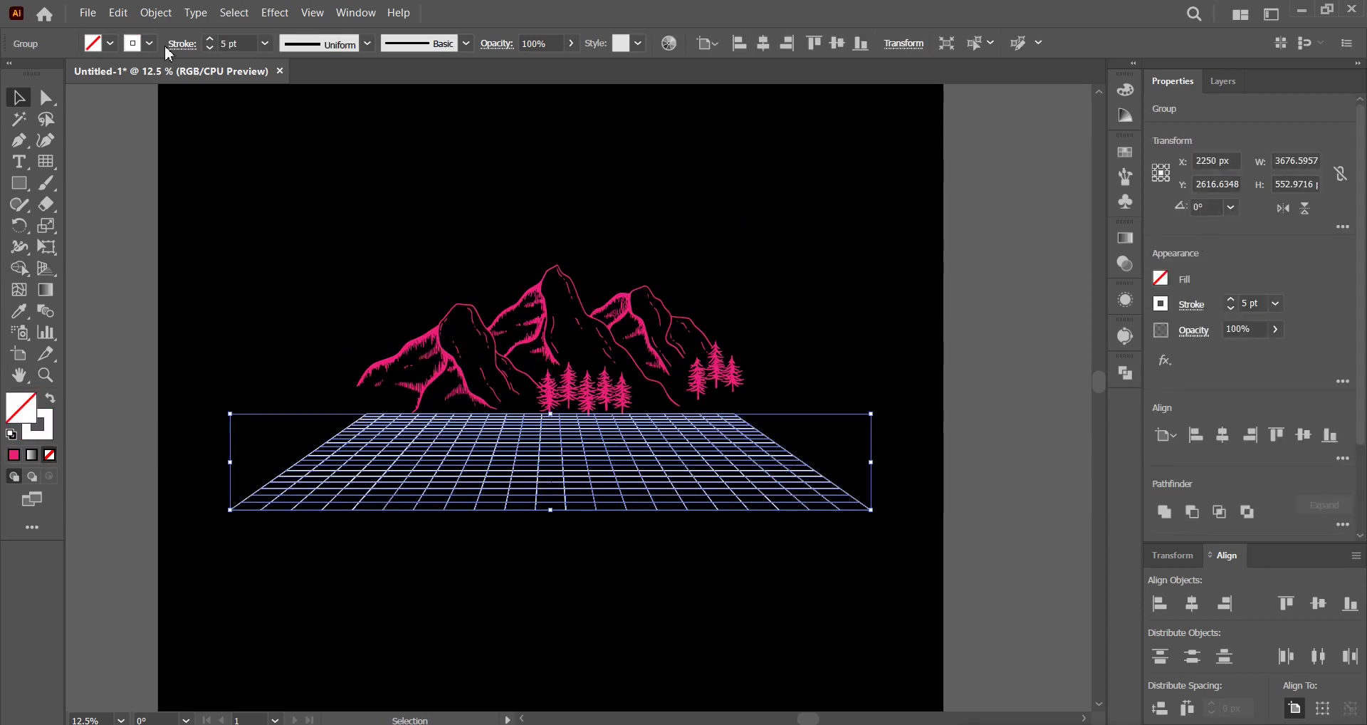
pyautogui.click(155, 13)
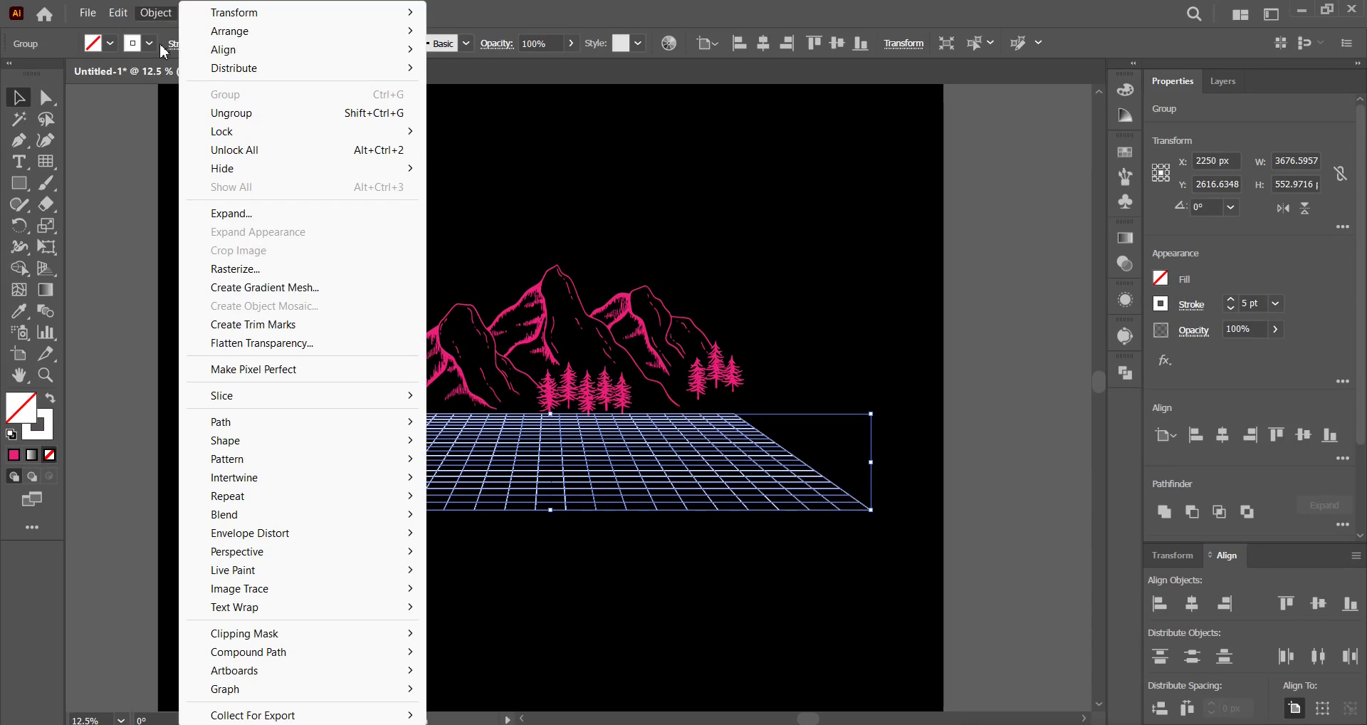
pyautogui.click(228, 215)
pyautogui.click(662, 470)
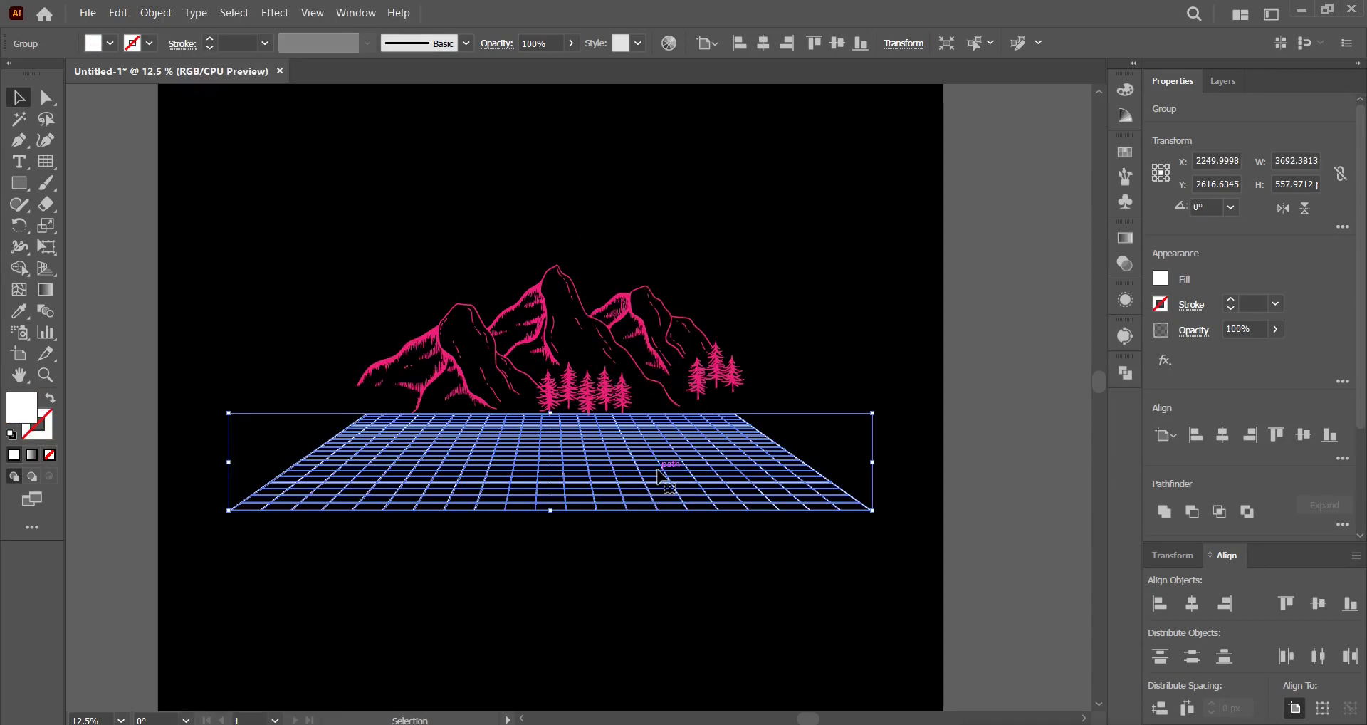
pyautogui.click(1125, 372)
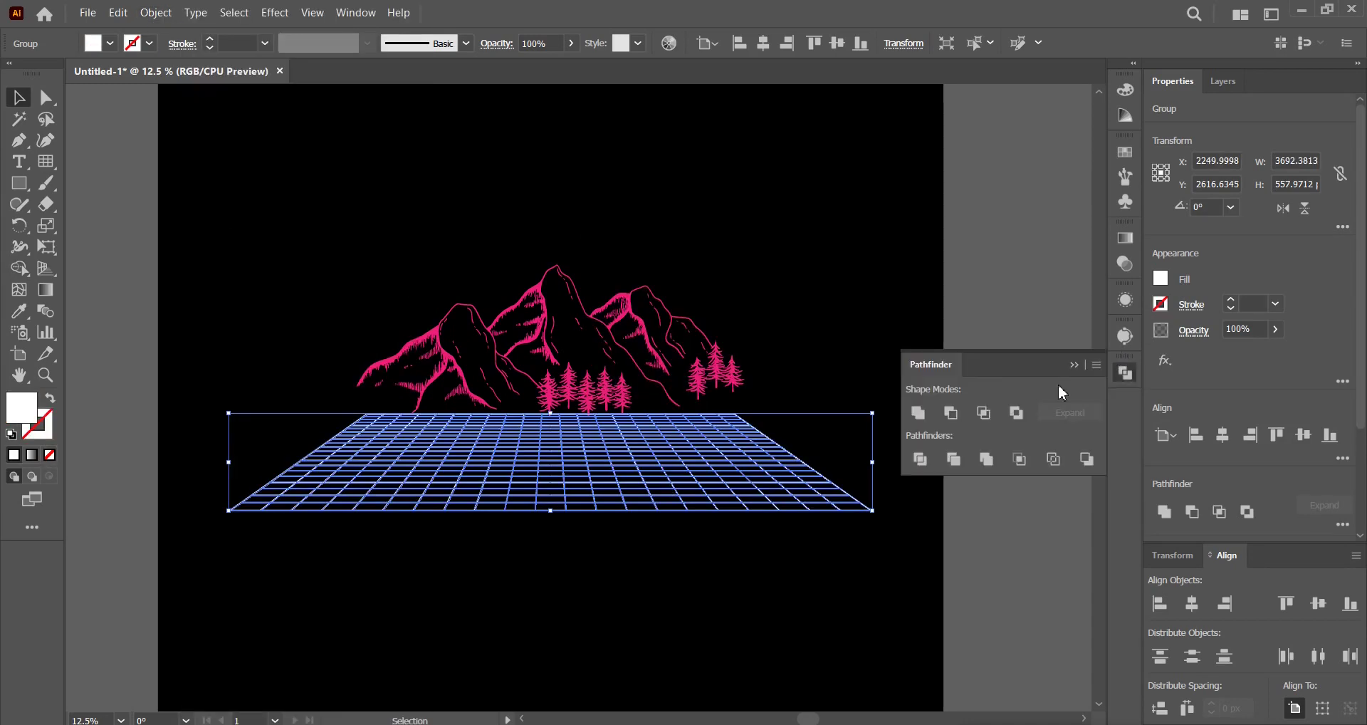
pyautogui.click(927, 419)
pyautogui.click(1124, 373)
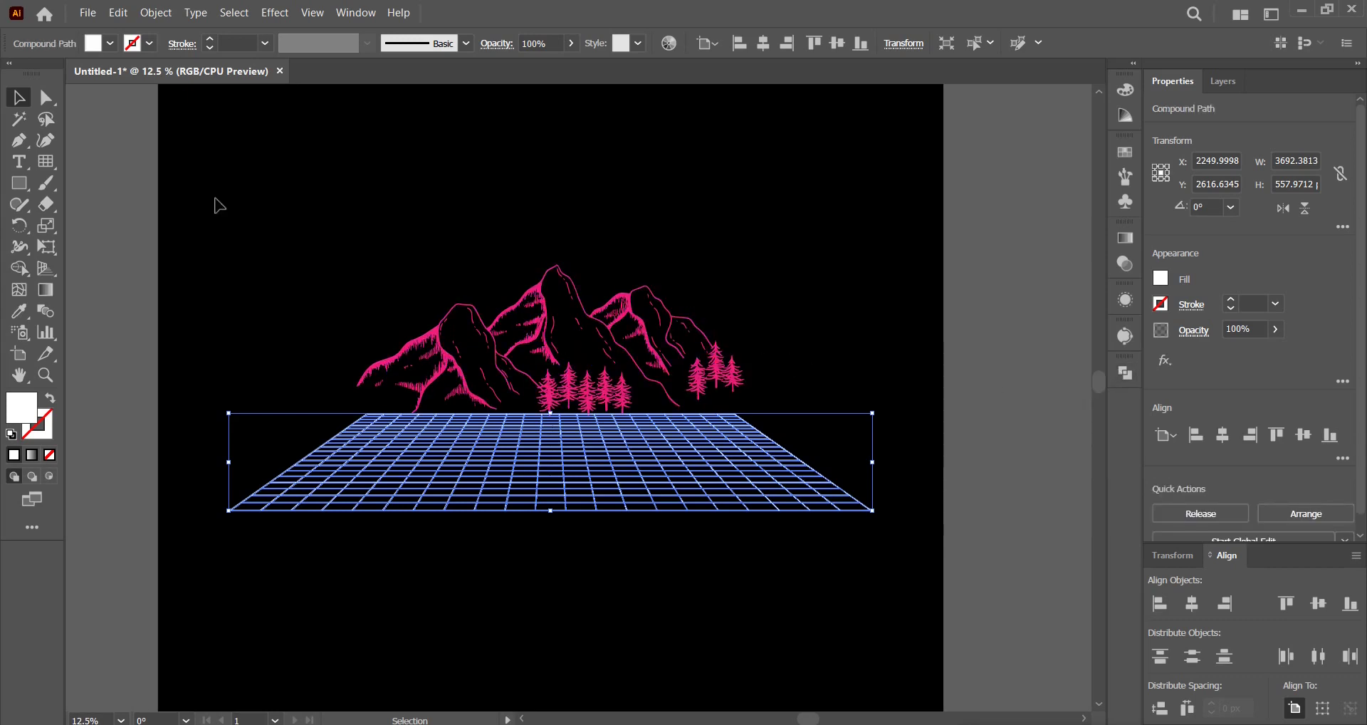
# - Fill the united grid with the same pink as the mountains
pyautogui.click(111, 44)
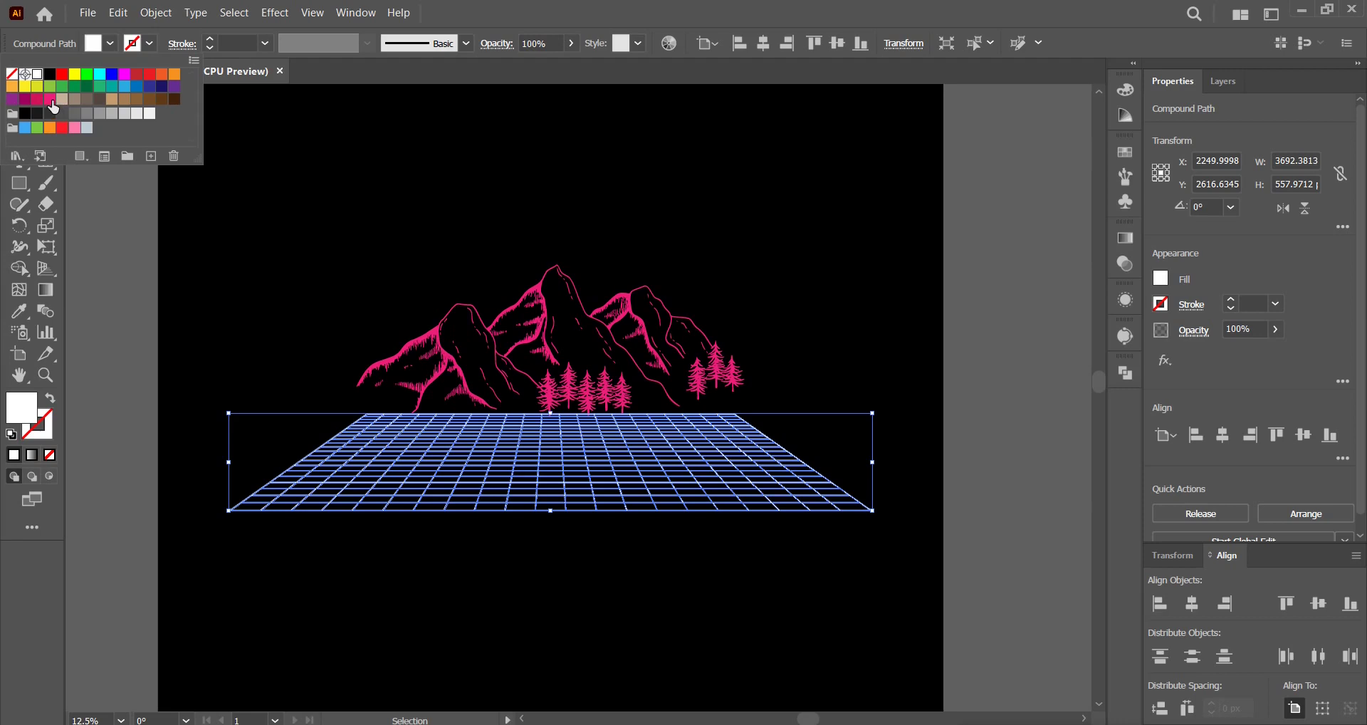
pyautogui.click(51, 100)
pyautogui.click(398, 190)
pyautogui.click(695, 240)
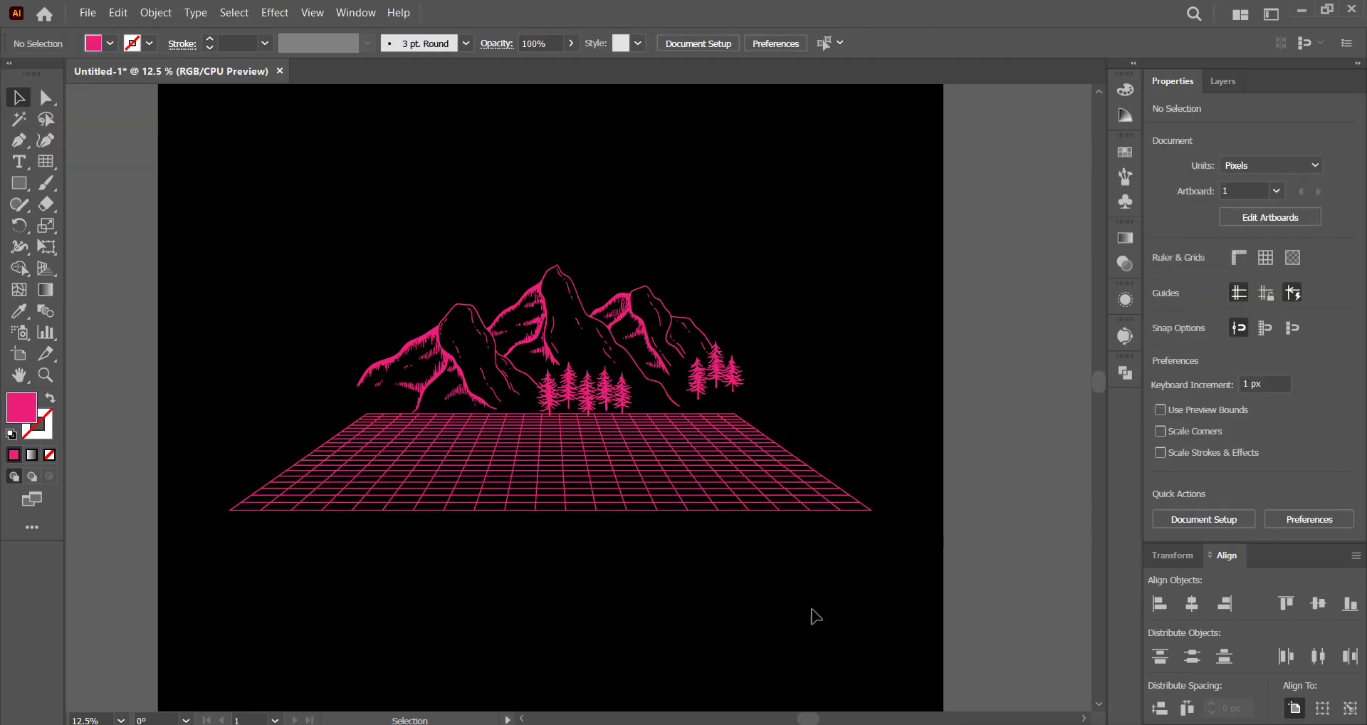
# - Nudge the mountains slightly down so their base just overlaps the grid's upper edge
pyautogui.scroll(1, 685, 569)
pyautogui.moveTo(583, 342)
pyautogui.mouseDown()
pyautogui.moveTo(584, 362)
pyautogui.moveTo(583, 304)
pyautogui.moveTo(582, 350)
pyautogui.moveTo(554, 348)
pyautogui.moveTo(553, 317)
pyautogui.moveTo(559, 337)
pyautogui.mouseUp()
pyautogui.click(847, 283)
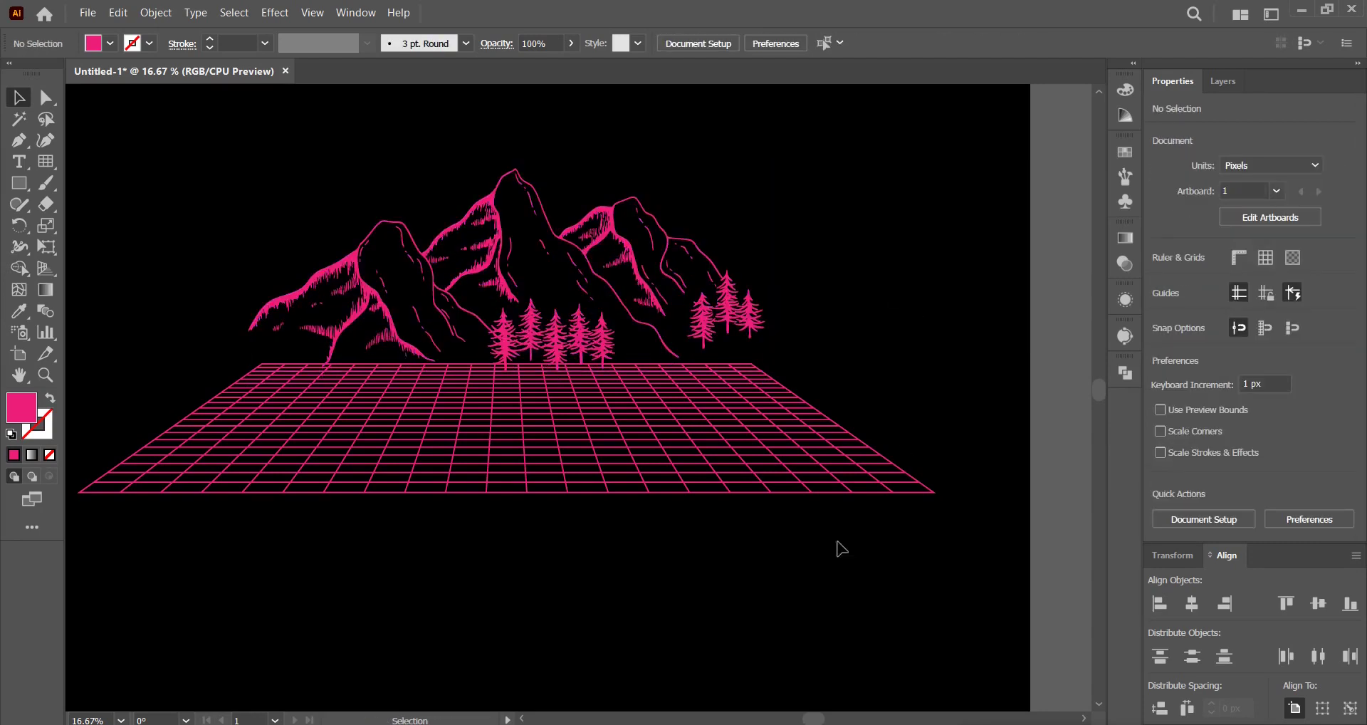
pyautogui.scroll(-1, 838, 548)
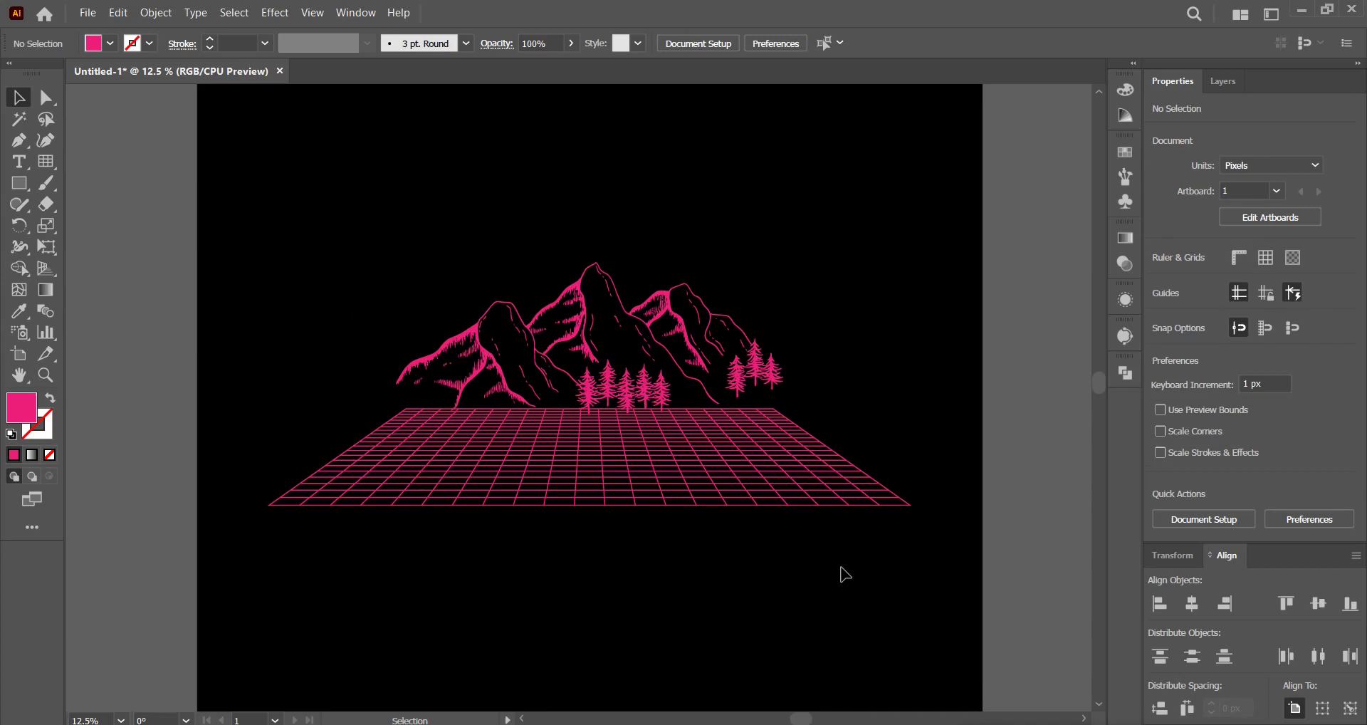
pyautogui.moveTo(842, 567); pyautogui.dragTo(864, 535)
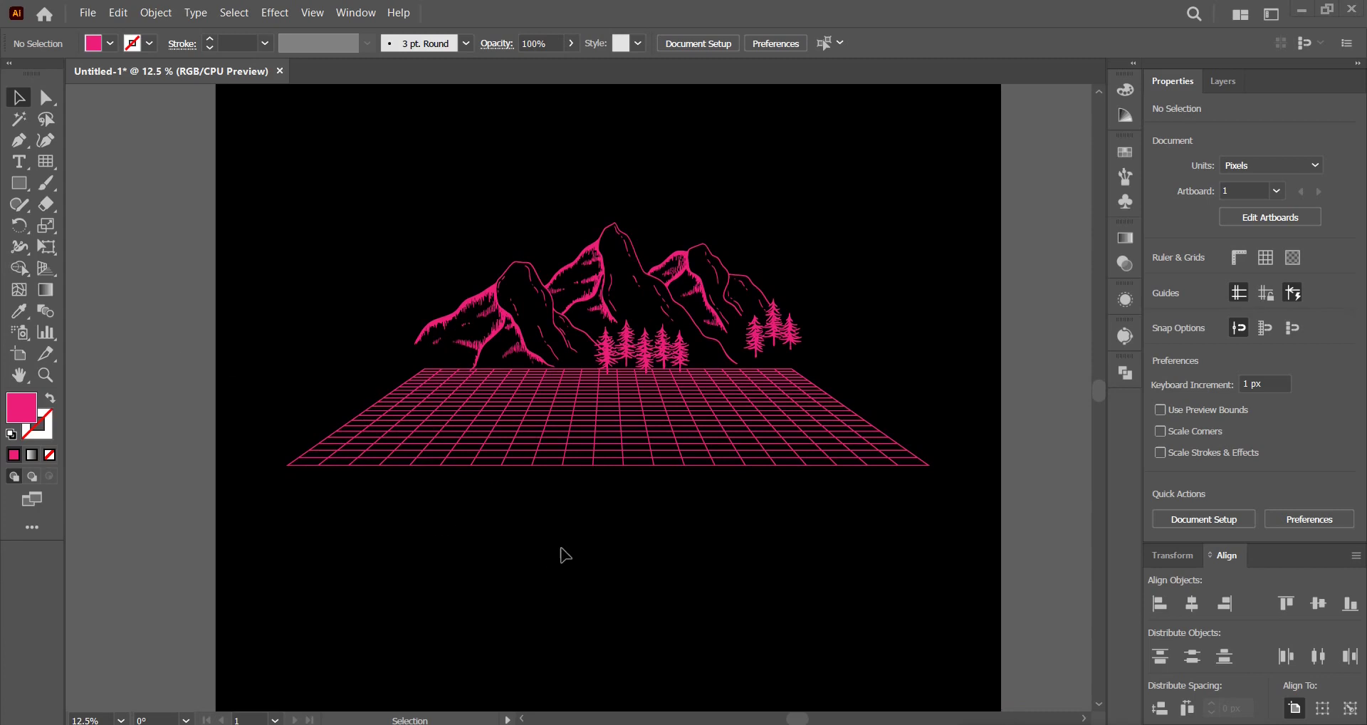
# - Draw a tilted triangle over the scene with the Pen tool, cornered at about X 901, Y 1417, X 2223, Y 3255, and beyond the far trees
pyautogui.click(21, 142)
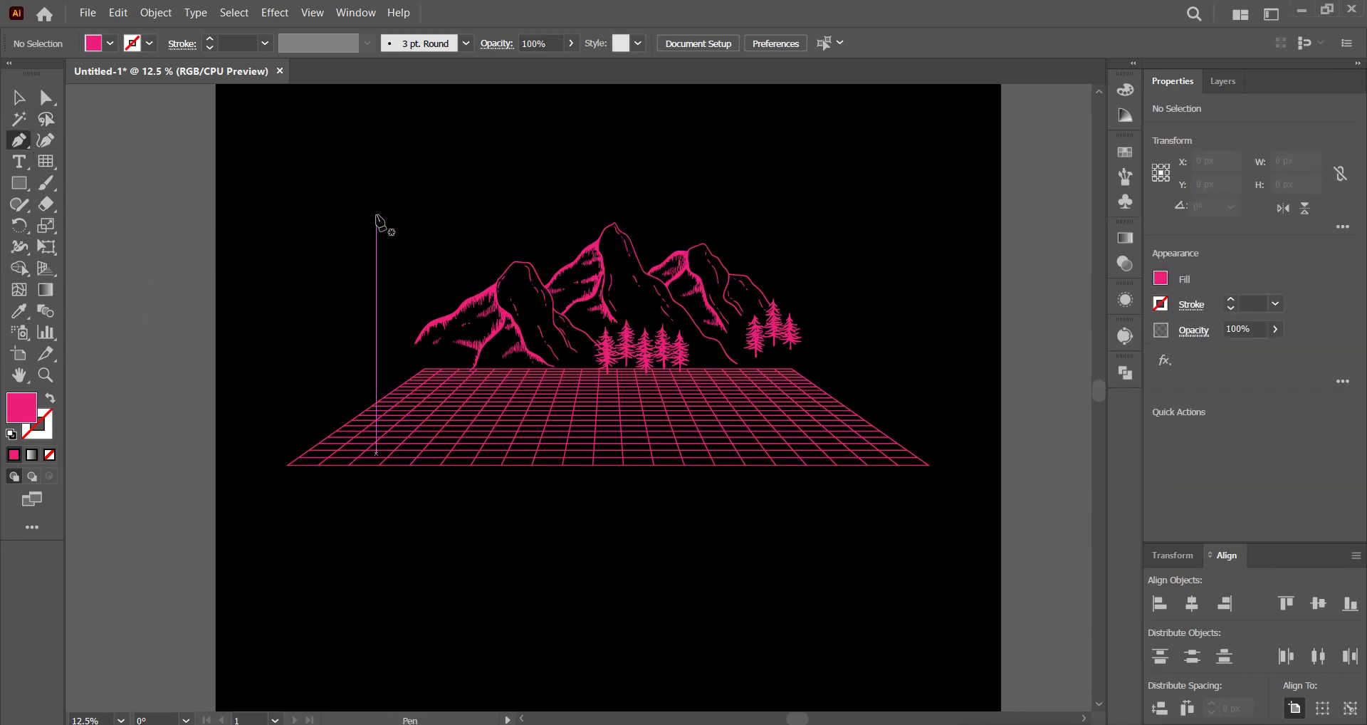
pyautogui.click(373, 208)
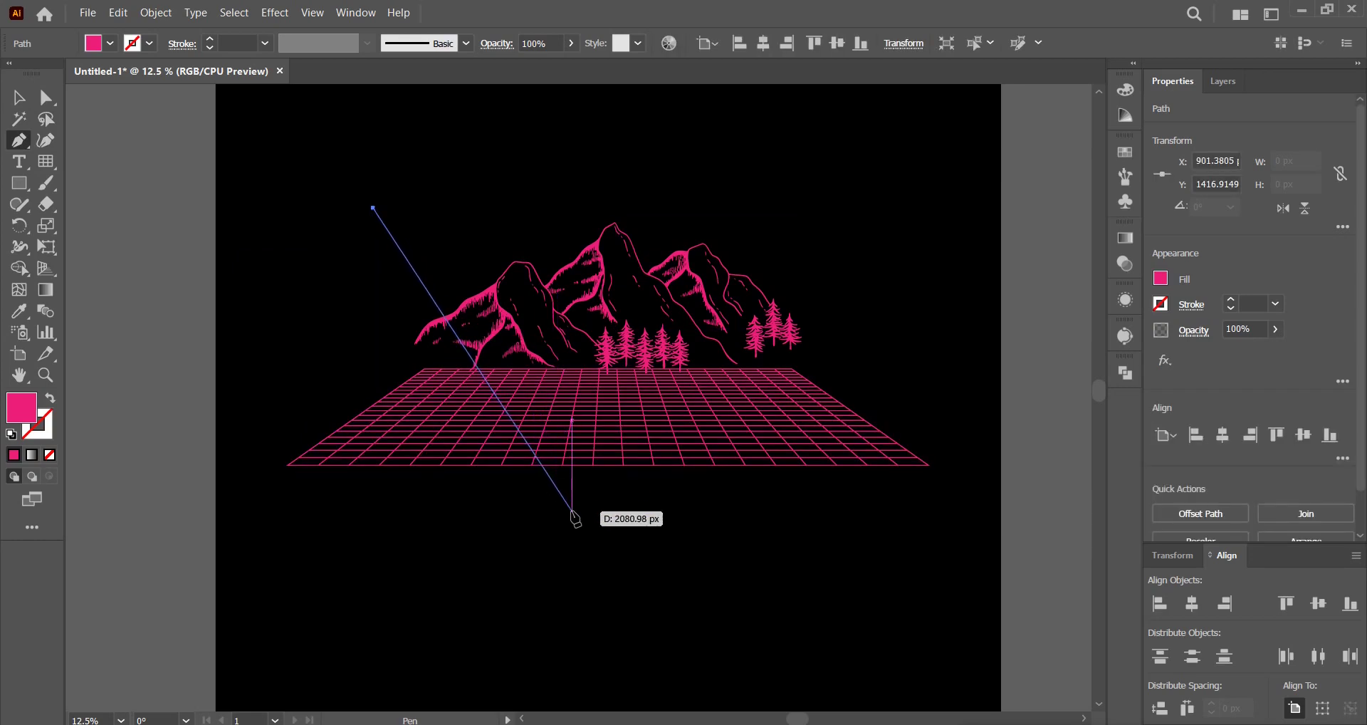
pyautogui.click(603, 528)
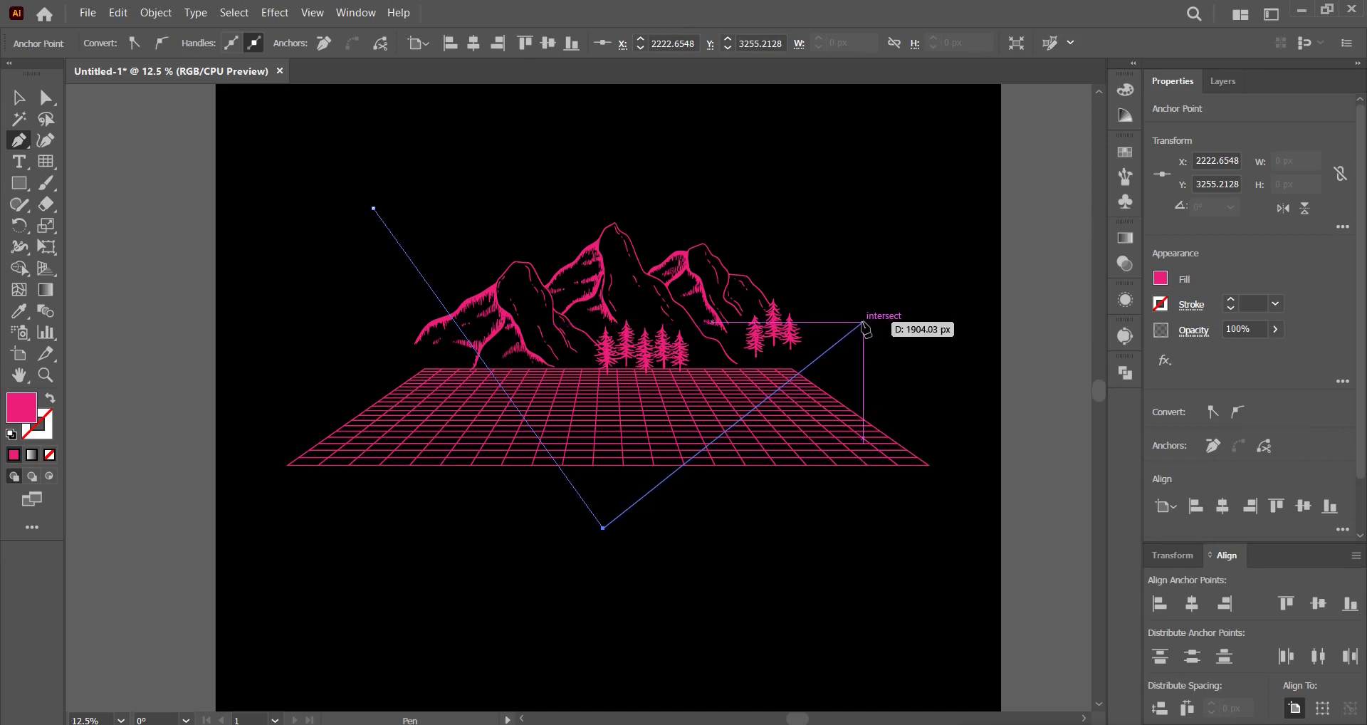
pyautogui.click(863, 322)
pyautogui.click(373, 207)
pyautogui.click(18, 99)
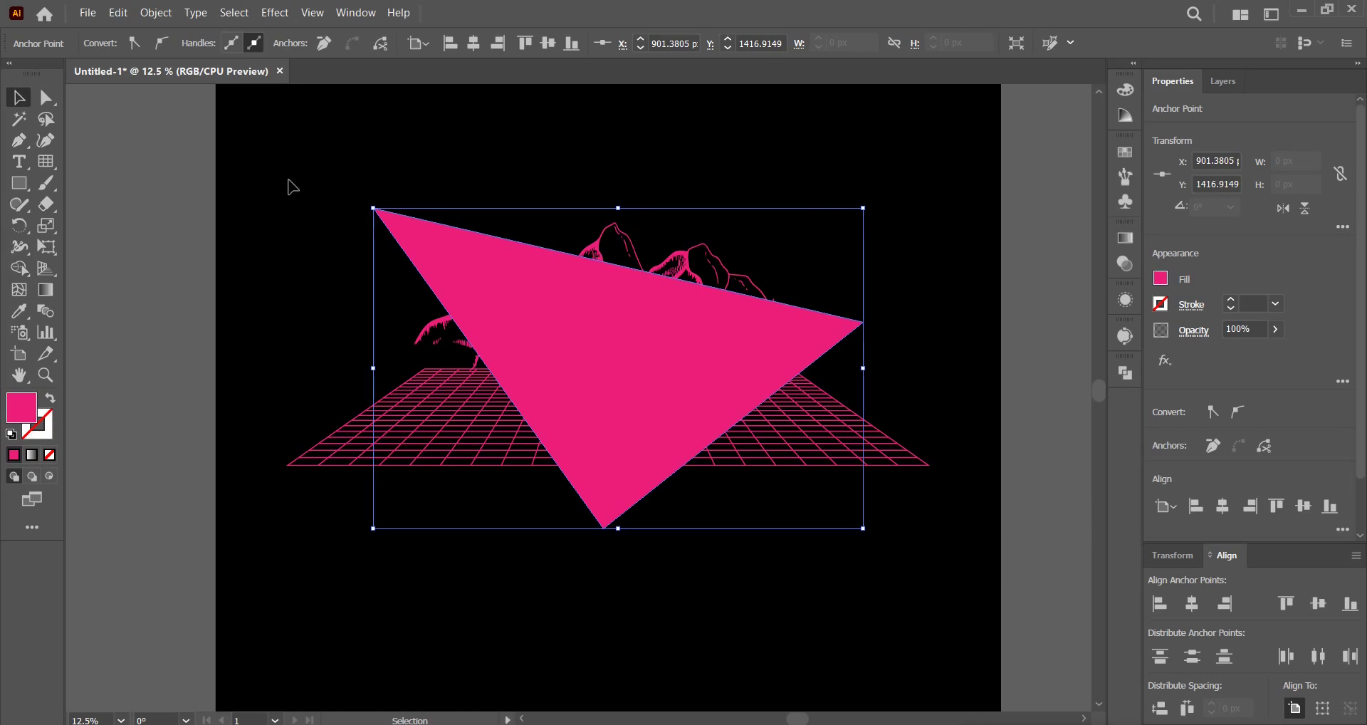
# - Give the triangle no fill and a 19 pt pink stroke with round joins at its corners
pyautogui.click(51, 401)
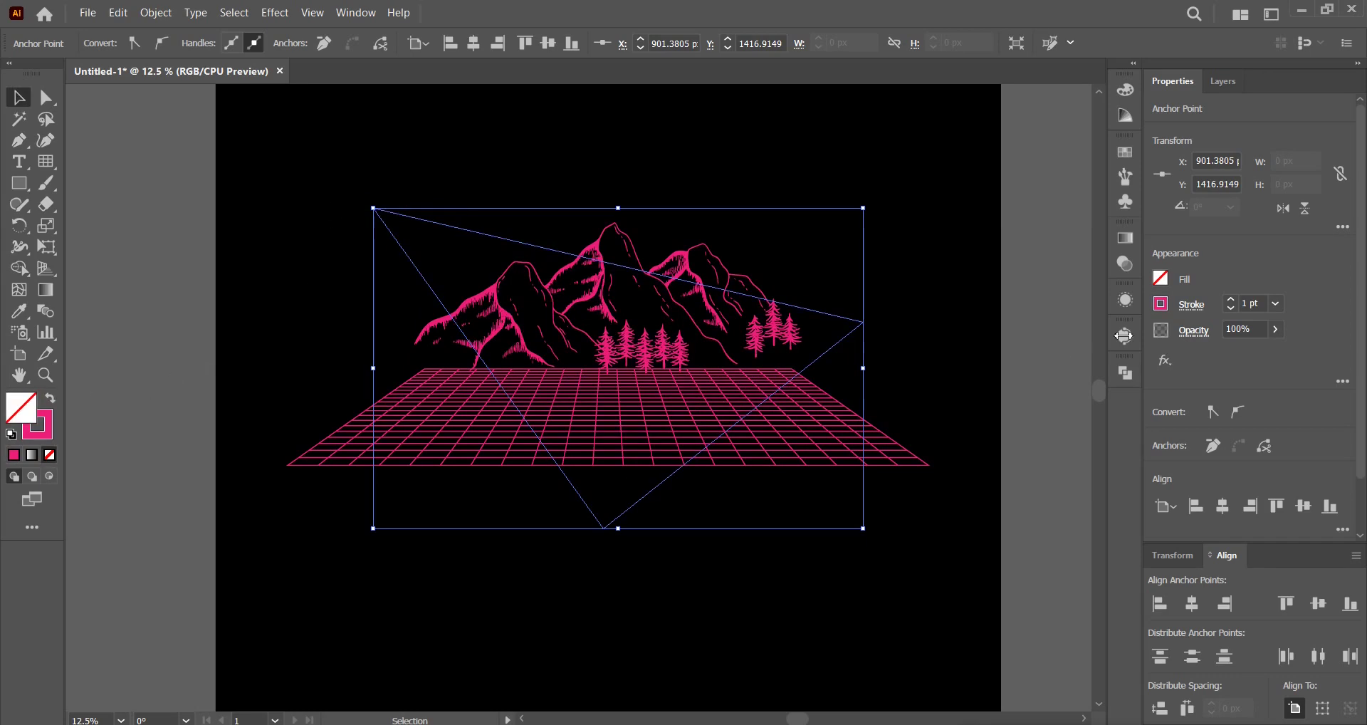
pyautogui.click(1260, 303)
pyautogui.scroll(14, 1260, 303)
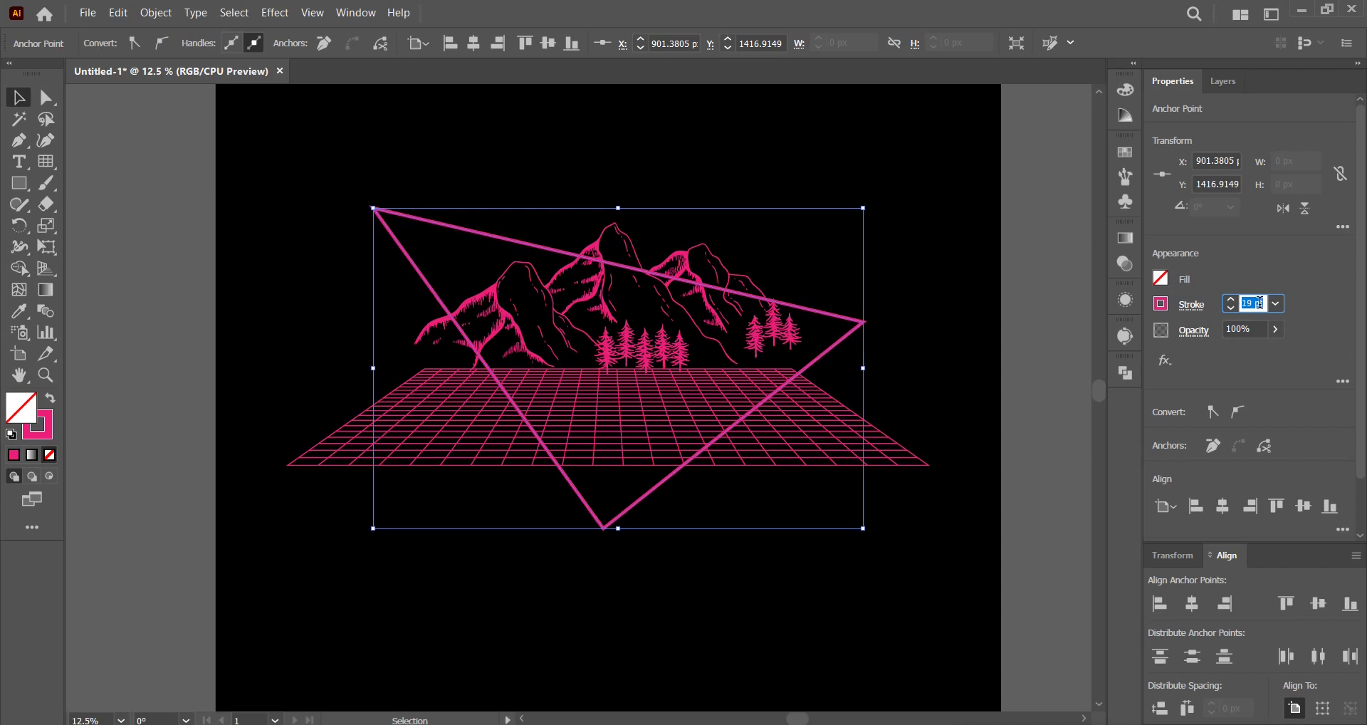
pyautogui.click(1193, 311)
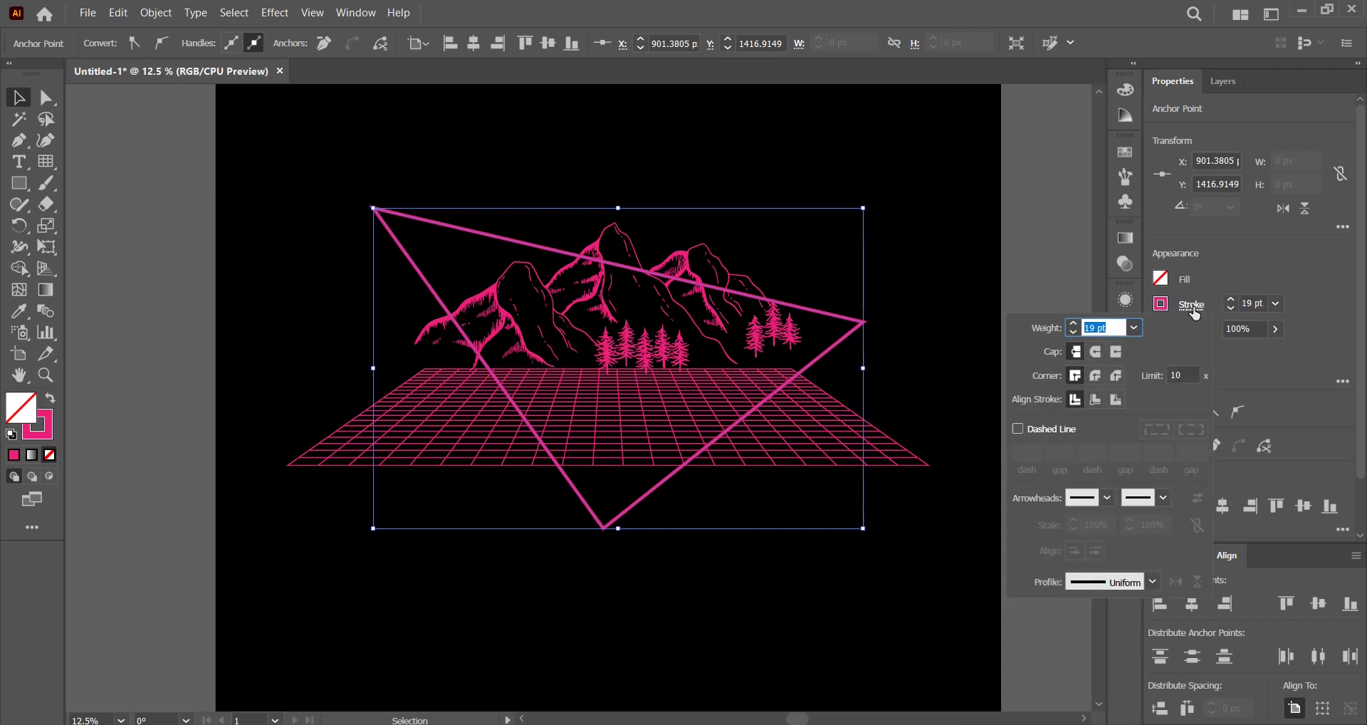
pyautogui.click(1096, 375)
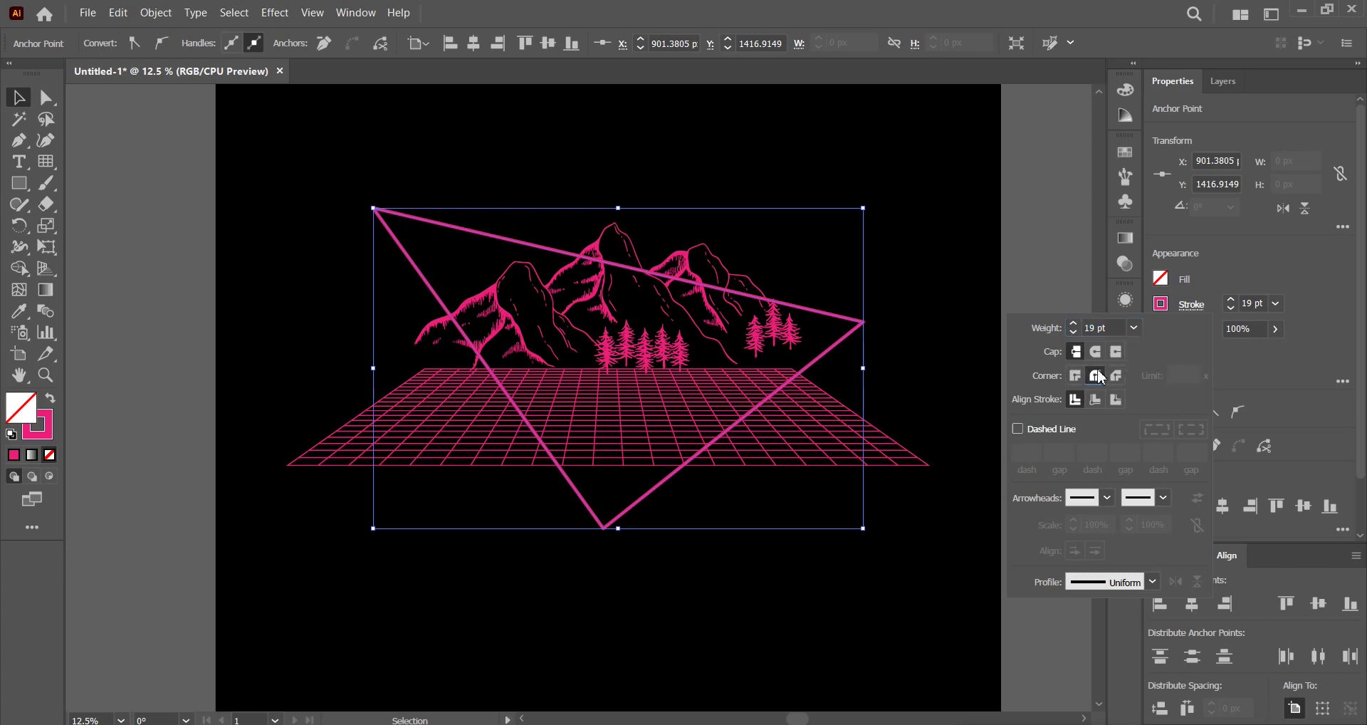
pyautogui.click(1225, 259)
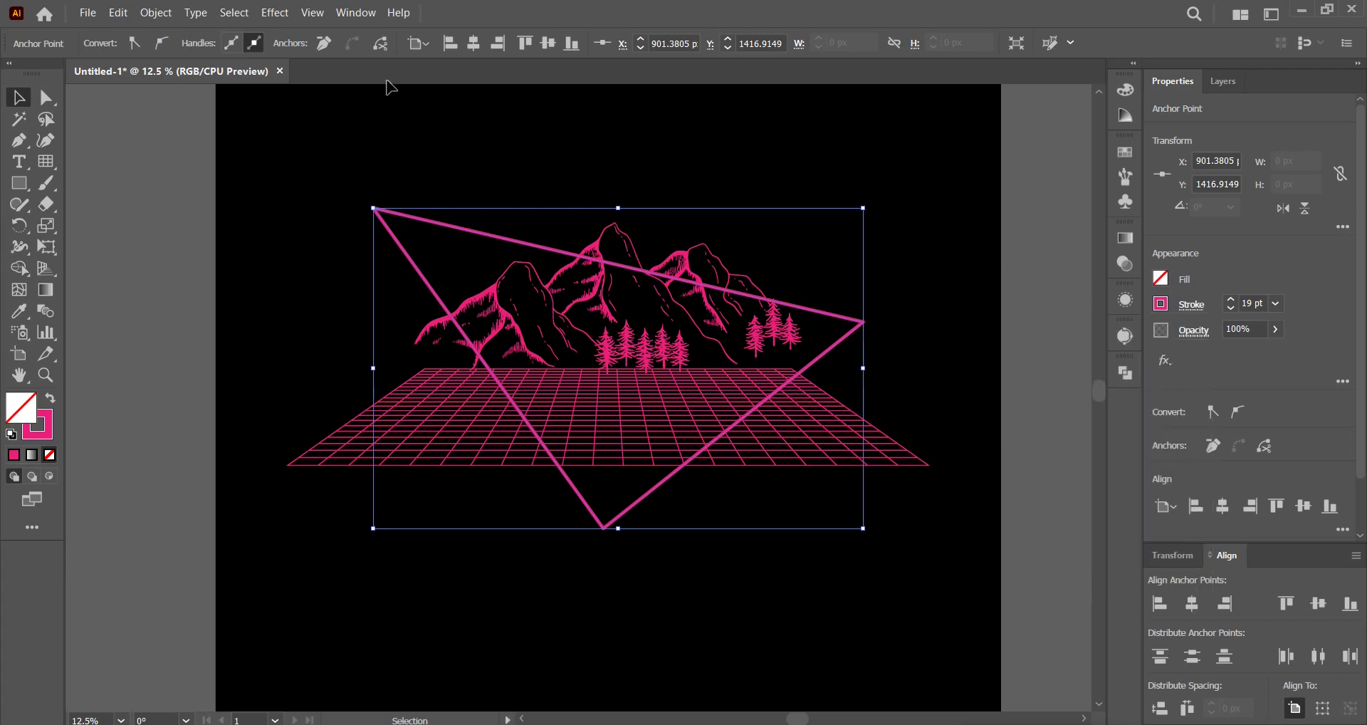
# - Expand the triangle's fill and stroke into outlined shapes
pyautogui.click(120, 13)
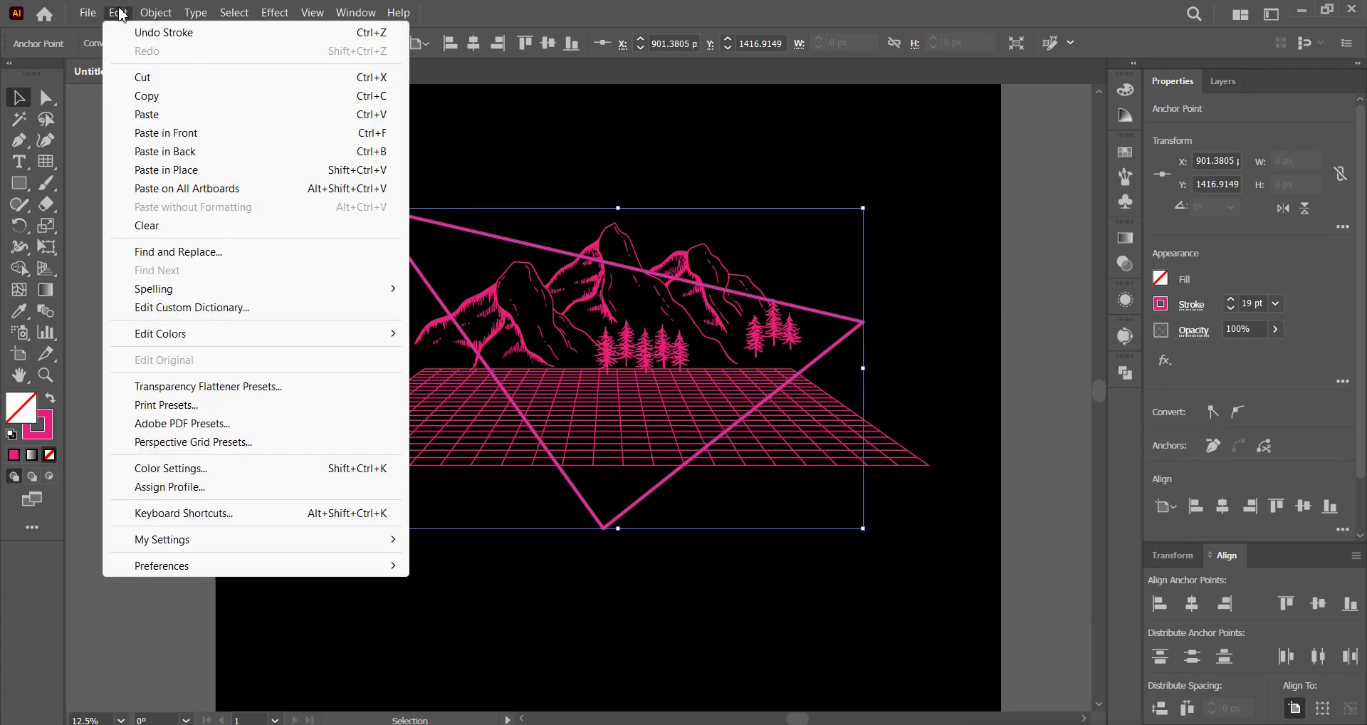
pyautogui.moveTo(156, 13)
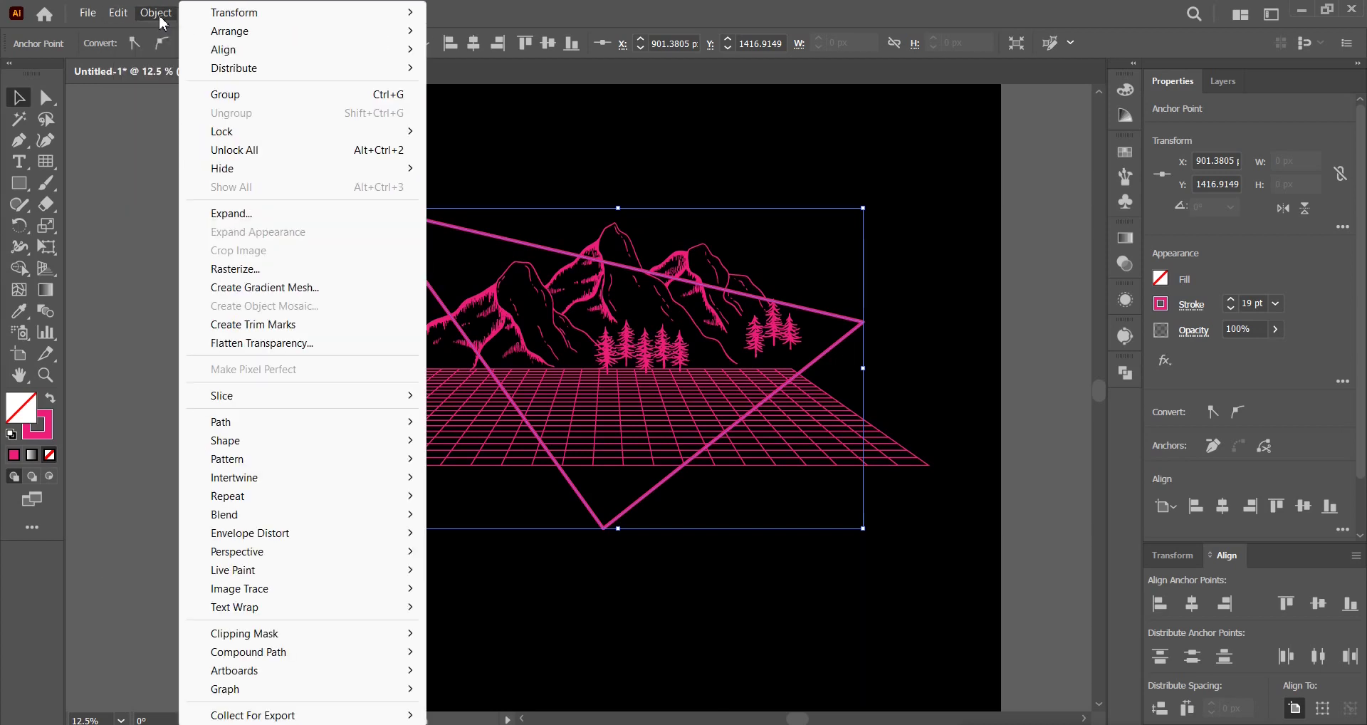
pyautogui.click(226, 214)
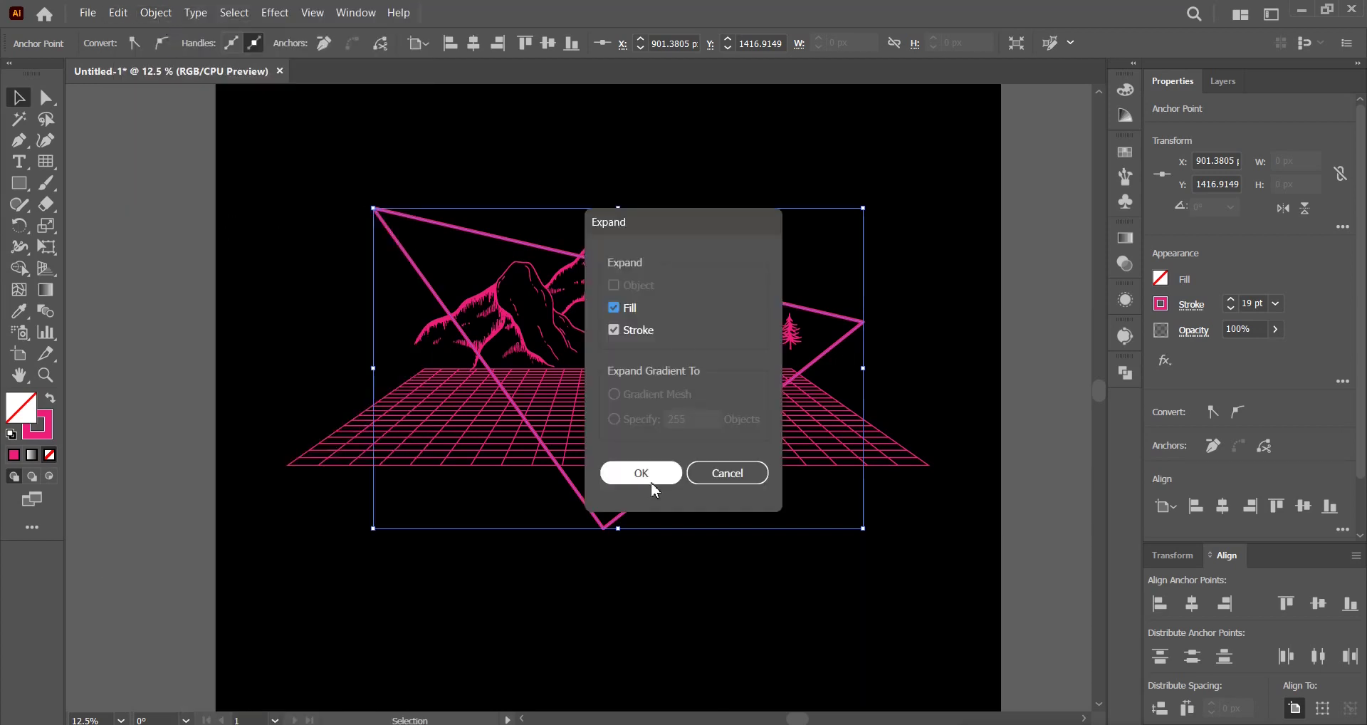
pyautogui.click(640, 472)
pyautogui.click(934, 385)
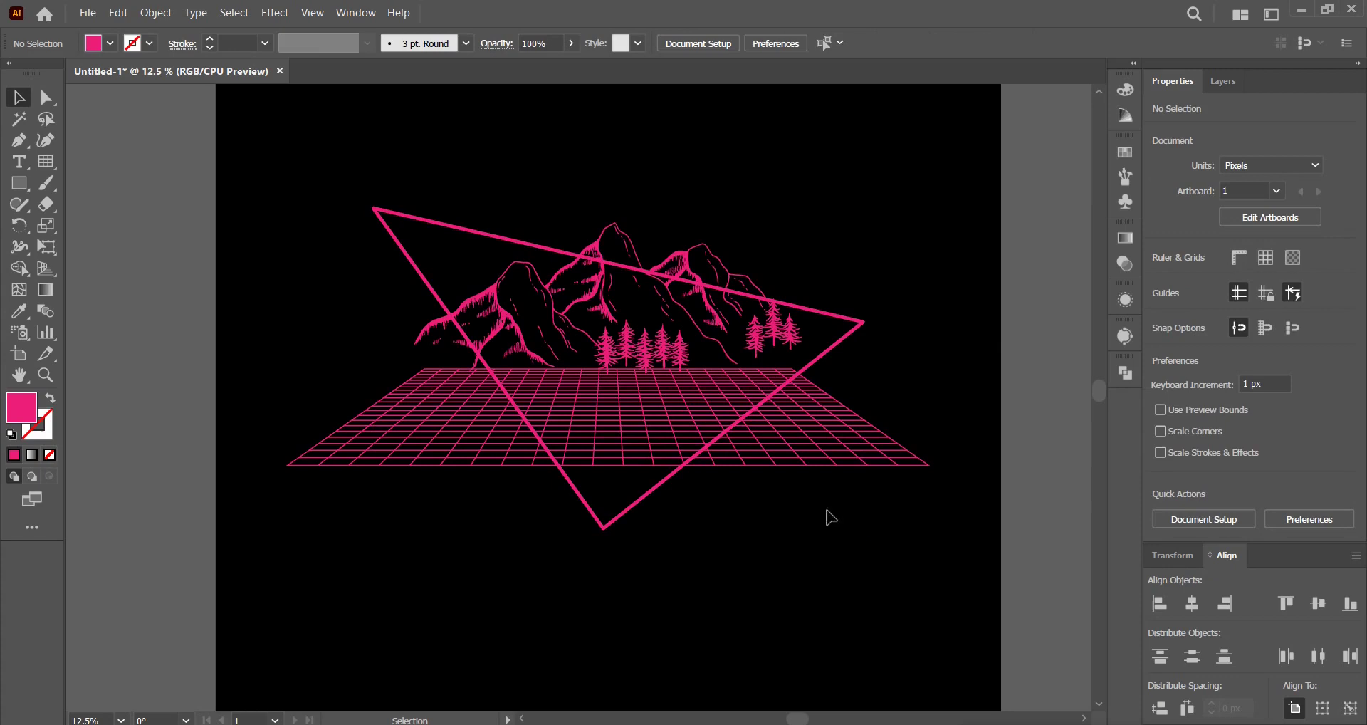
# - Trim away the grid portions outside the triangle's two slanted lower sides with the Shape Builder tool
pyautogui.scroll(1, 796, 527)
pyautogui.scroll(1, 815, 605)
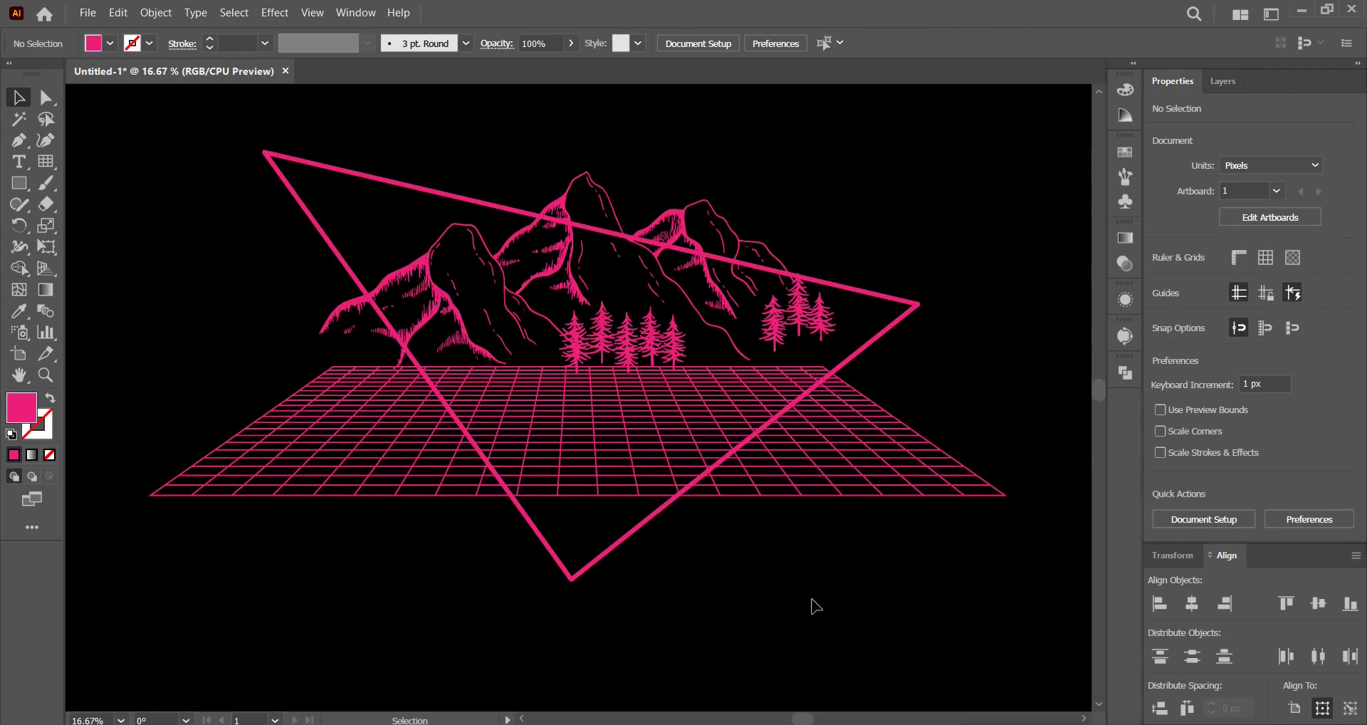
pyautogui.moveTo(840, 617); pyautogui.dragTo(424, 453)
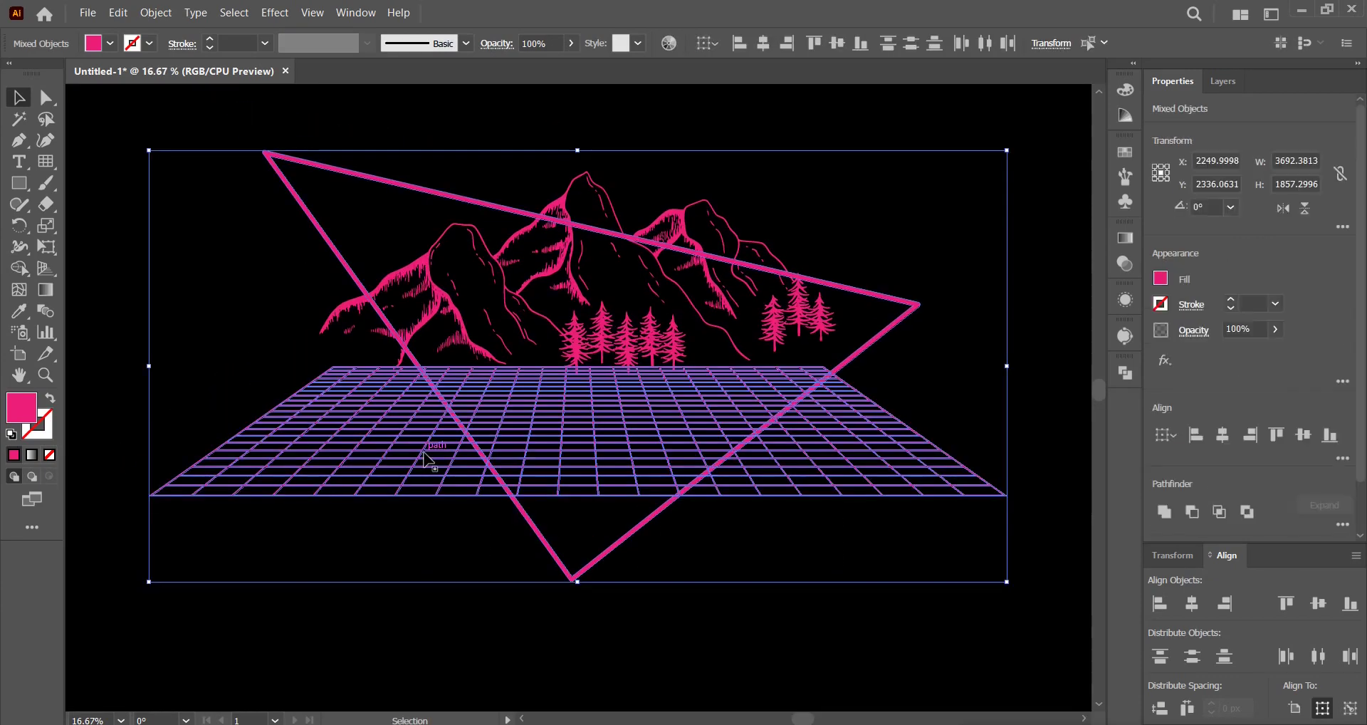
pyautogui.click(19, 267)
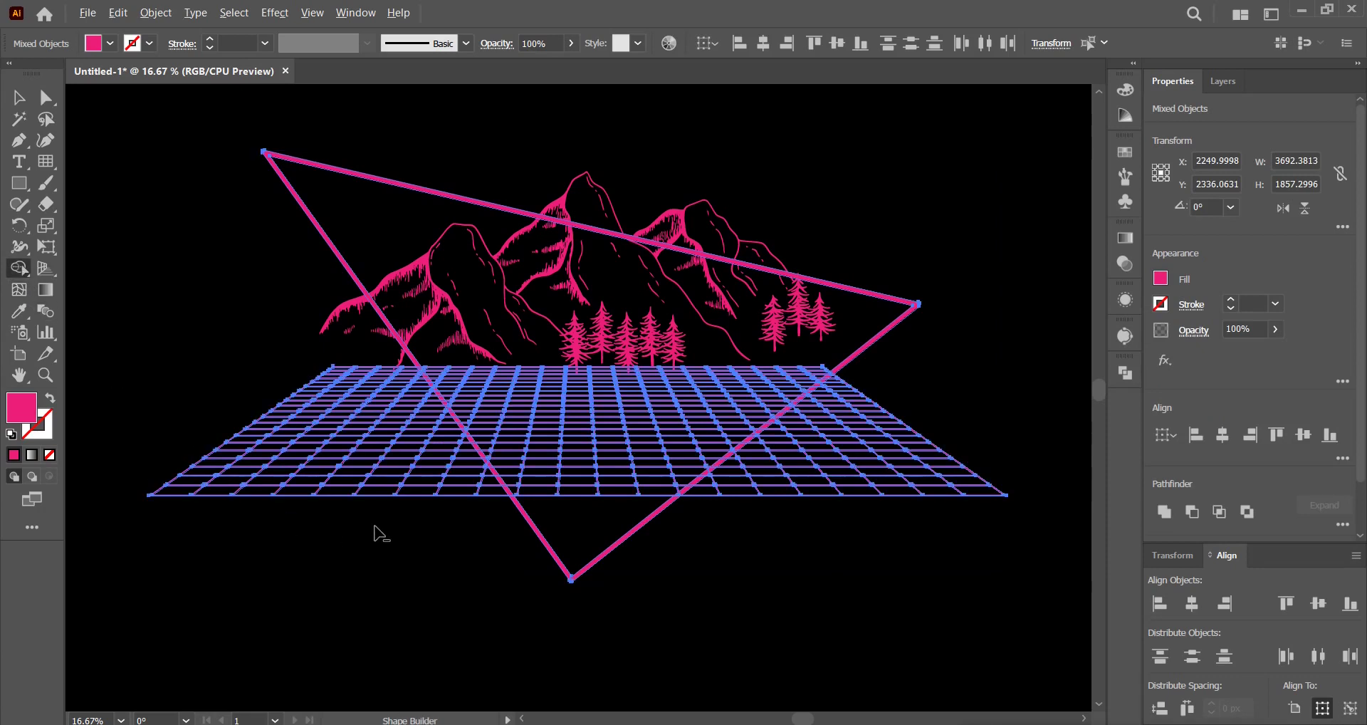
pyautogui.moveTo(403, 532); pyautogui.dragTo(271, 363)
pyautogui.moveTo(321, 410); pyautogui.dragTo(322, 413)
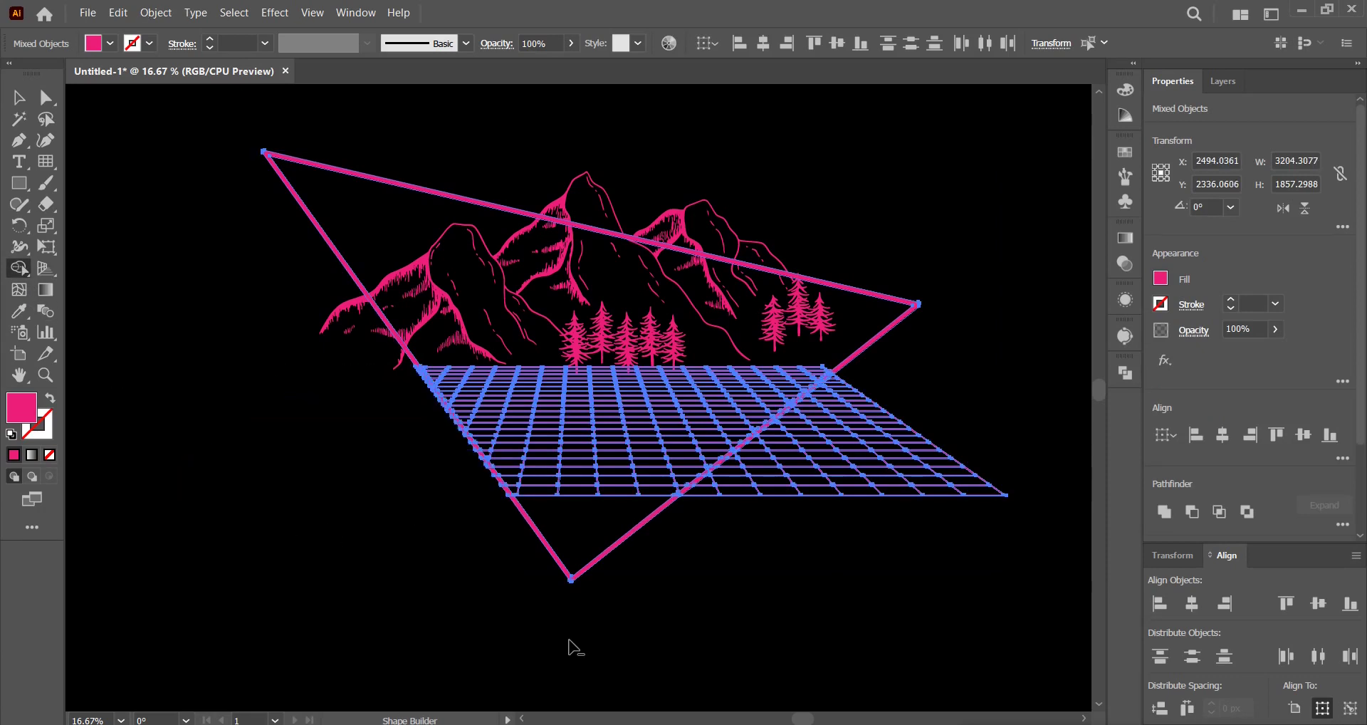
pyautogui.moveTo(707, 580); pyautogui.dragTo(967, 404)
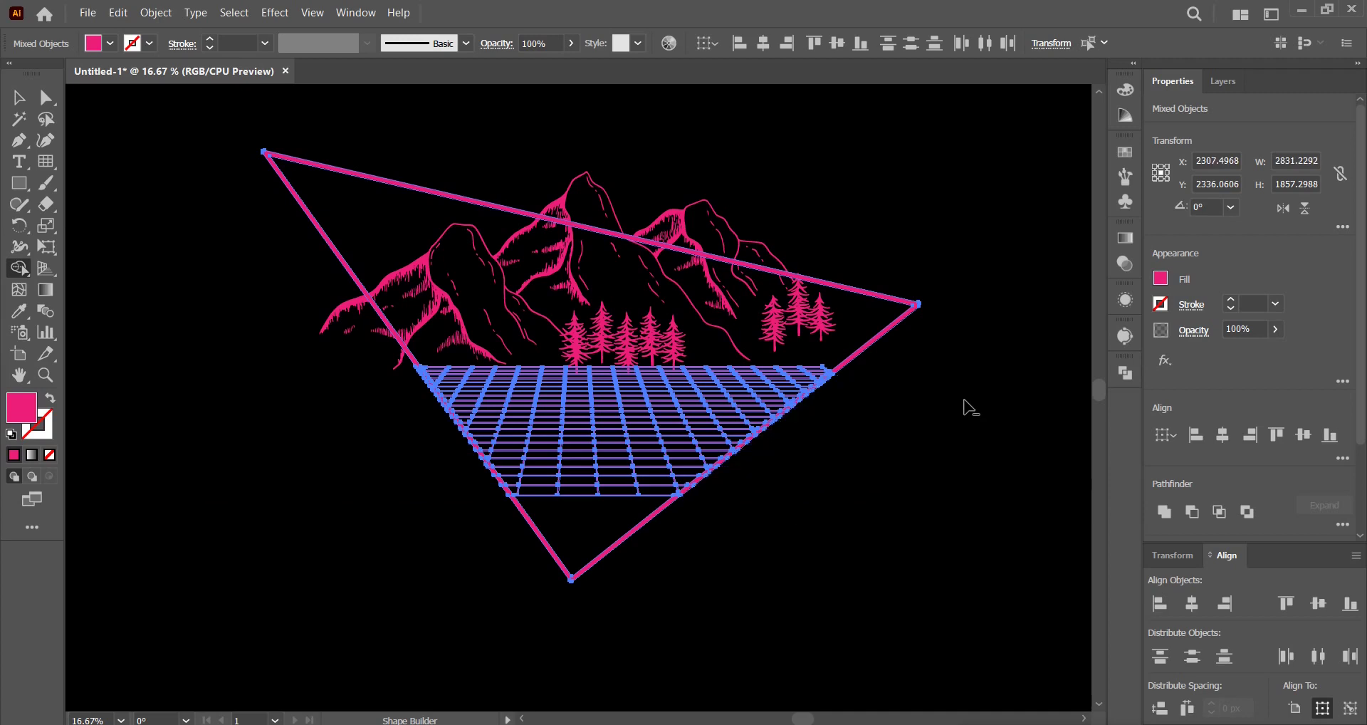
pyautogui.click(19, 97)
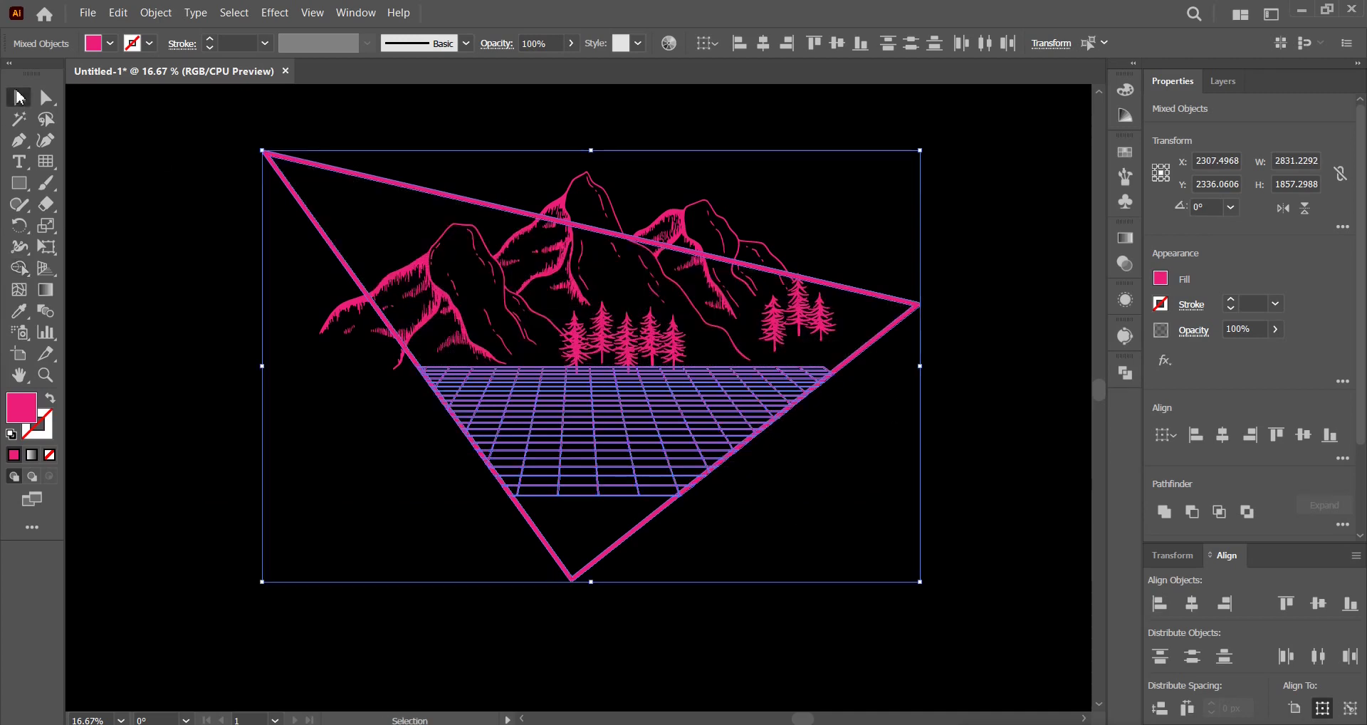
pyautogui.click(874, 486)
# - Erase the triangle frame's upper edge where it crosses the face of the tallest mountain
pyautogui.hotkey('ctrl', '=')
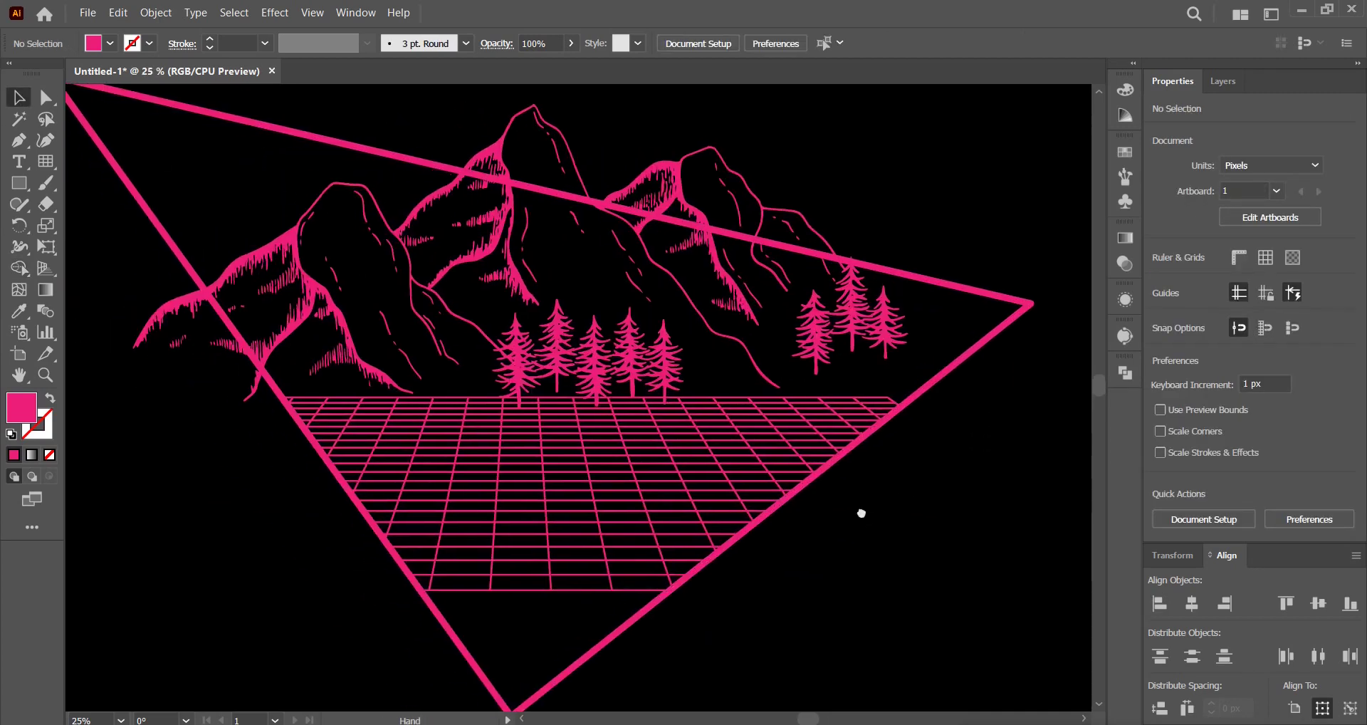
pyautogui.click(917, 279)
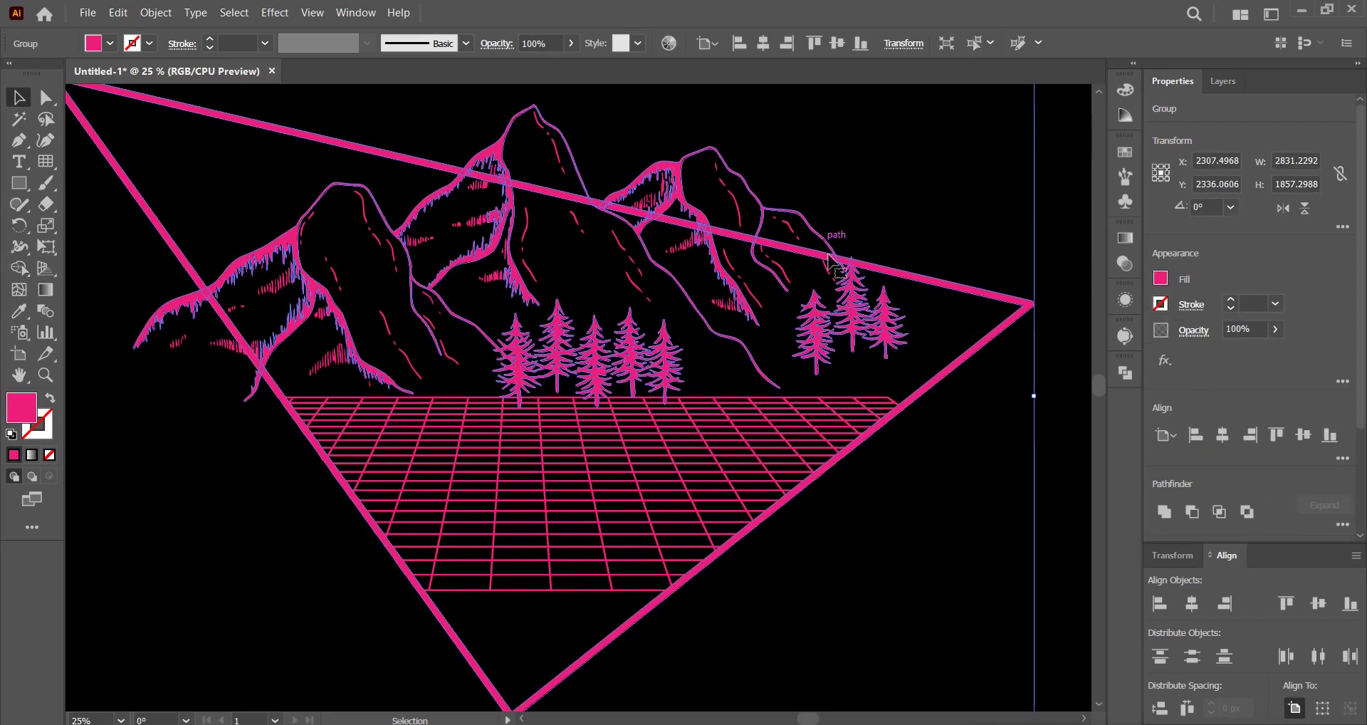
pyautogui.moveTo(959, 359); pyautogui.dragTo(964, 427)
pyautogui.hotkey('ctrl', 'z')
pyautogui.scroll(2, 488, 147)
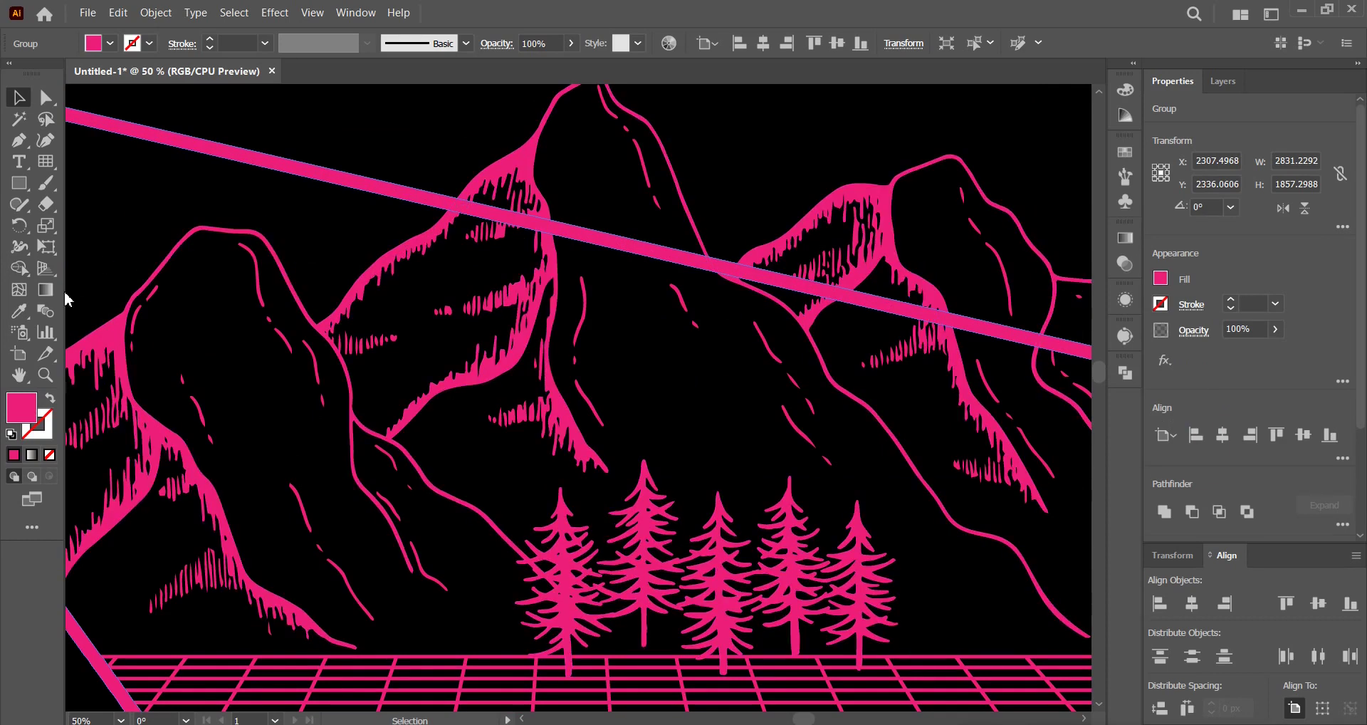
pyautogui.click(45, 203)
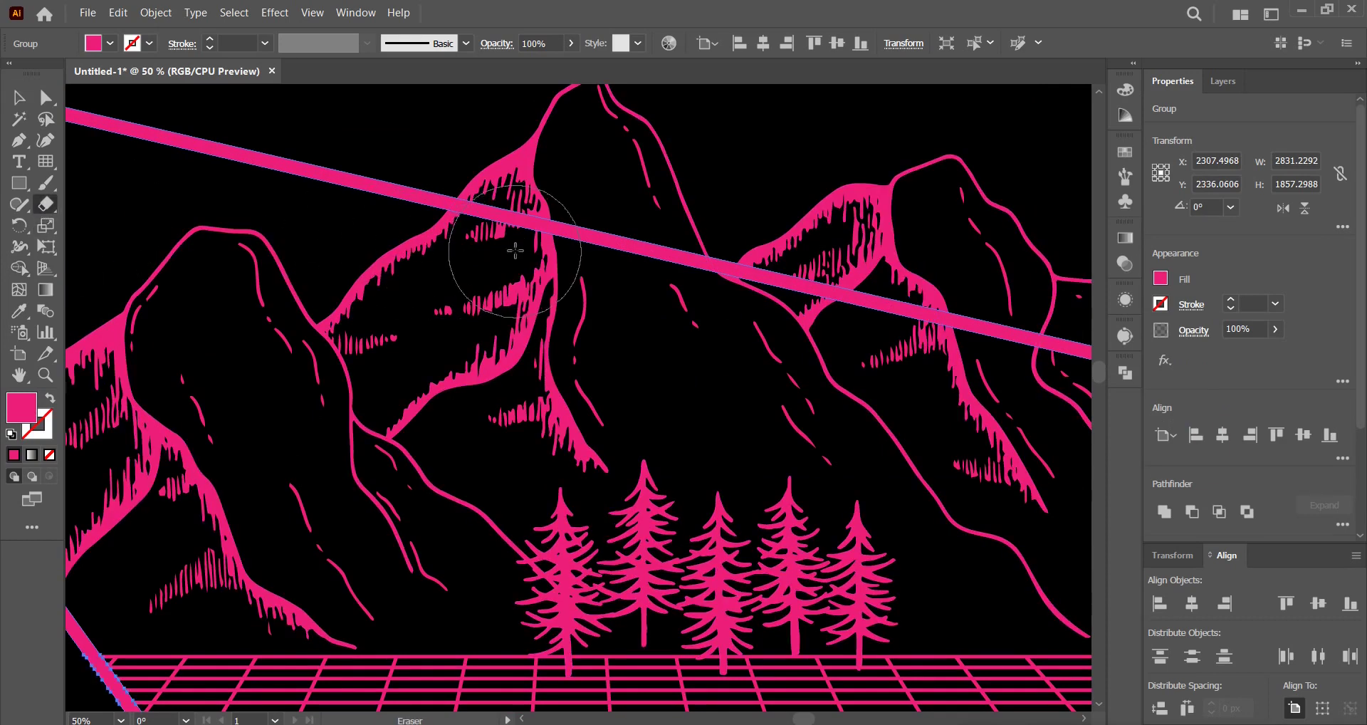
pyautogui.moveTo(506, 246)
pyautogui.mouseDown()
pyautogui.moveTo(558, 244)
pyautogui.moveTo(655, 281)
pyautogui.mouseUp()
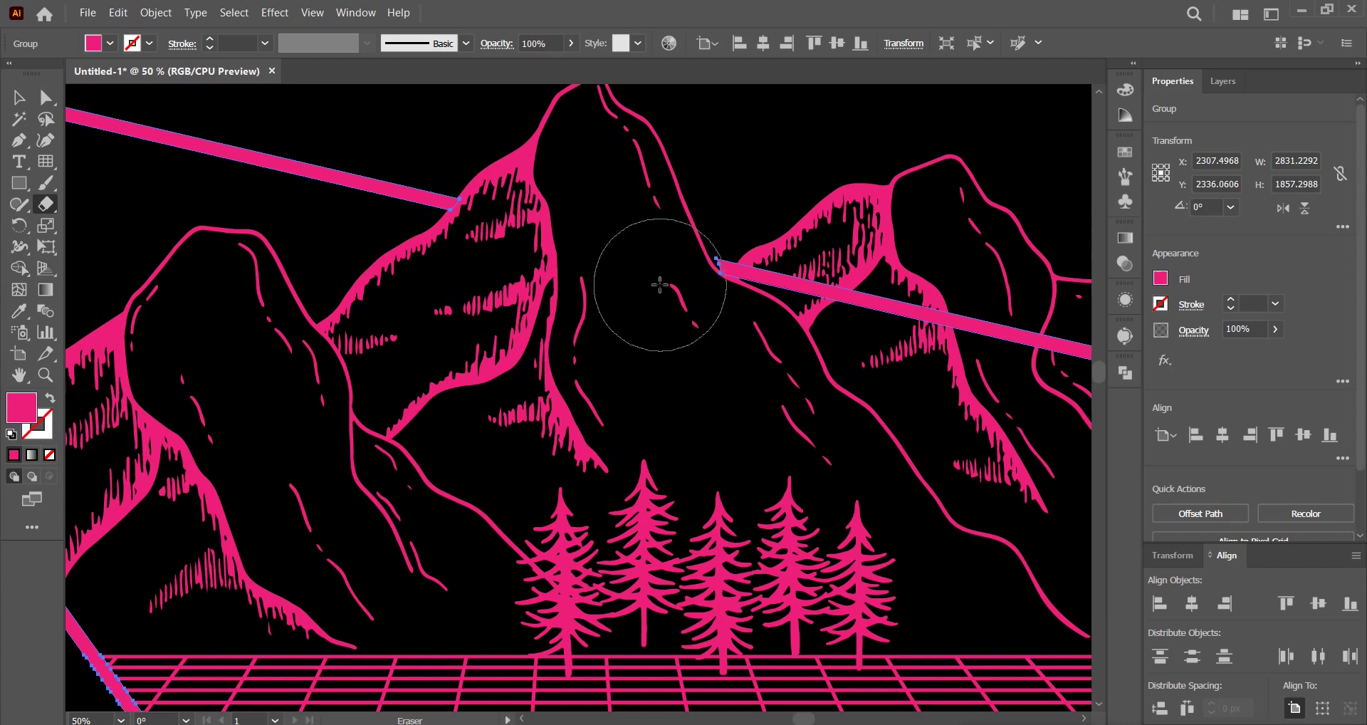
pyautogui.hotkey('ctrl', 'z')
pyautogui.click(567, 264)
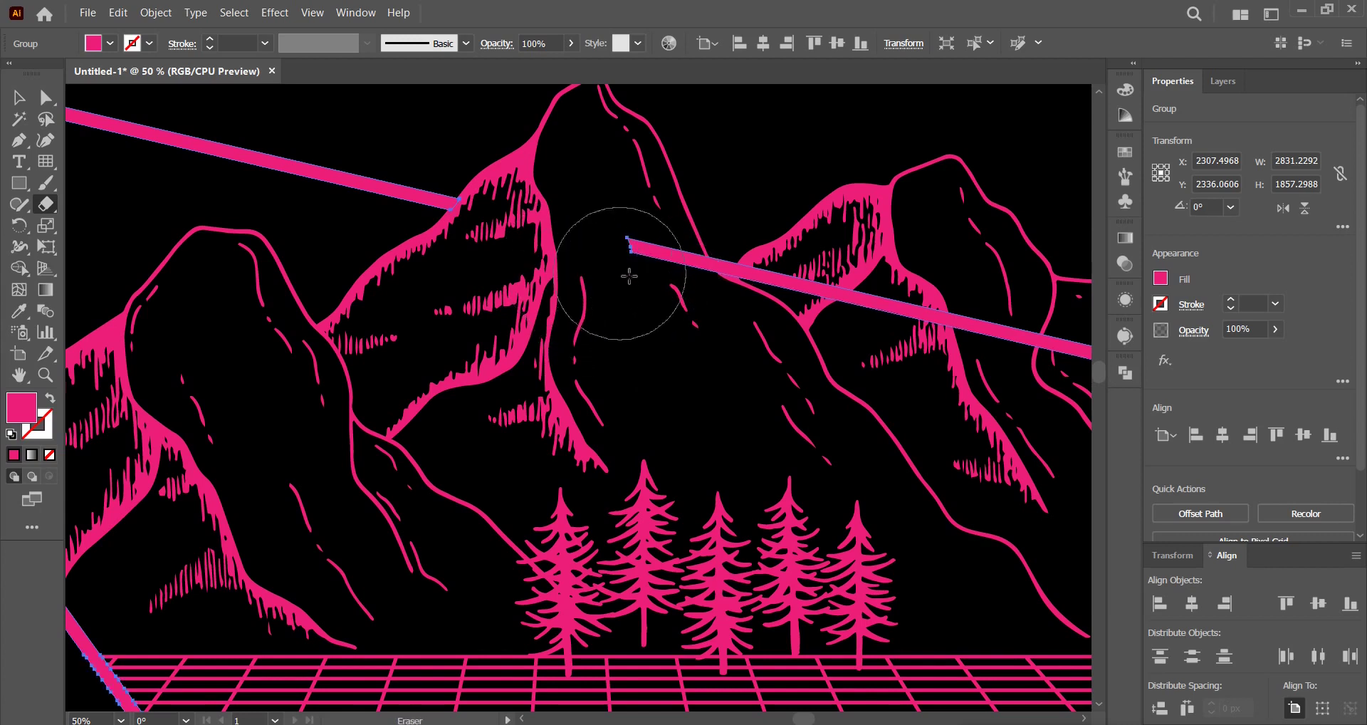
pyautogui.click(655, 305)
# - Erase the triangle's upper edge across the right-hand mountains as far as the outer slope beside the far trees
pyautogui.moveTo(616, 353); pyautogui.dragTo(414, 406)
pyautogui.click(580, 370)
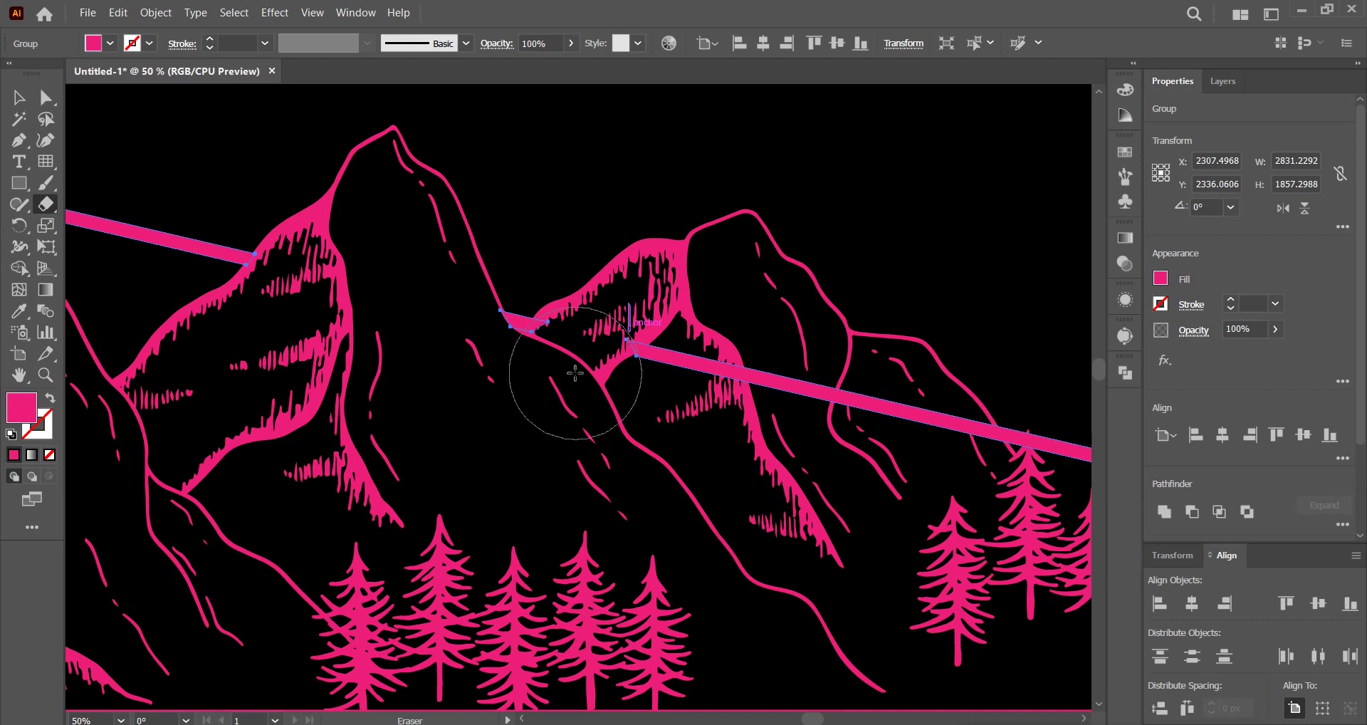
pyautogui.moveTo(658, 384); pyautogui.dragTo(789, 409)
pyautogui.moveTo(839, 458); pyautogui.dragTo(604, 428)
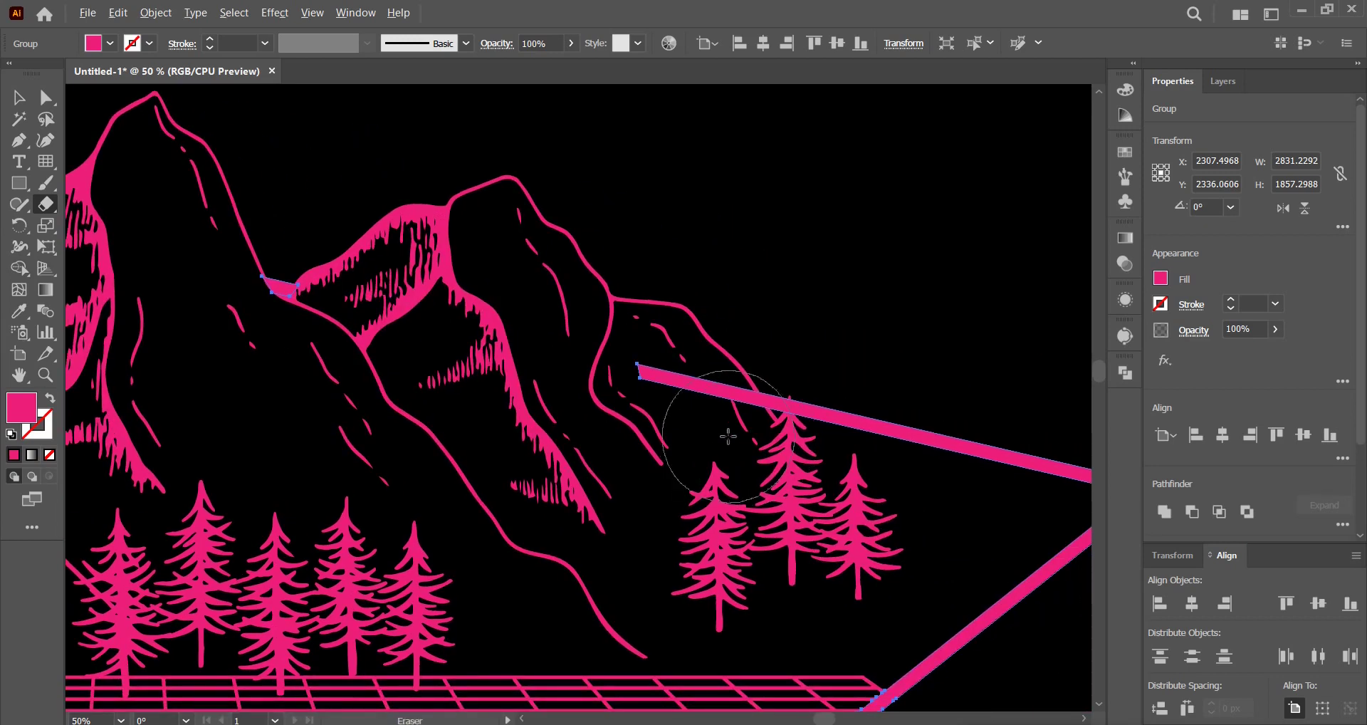
pyautogui.scroll(3, 725, 436)
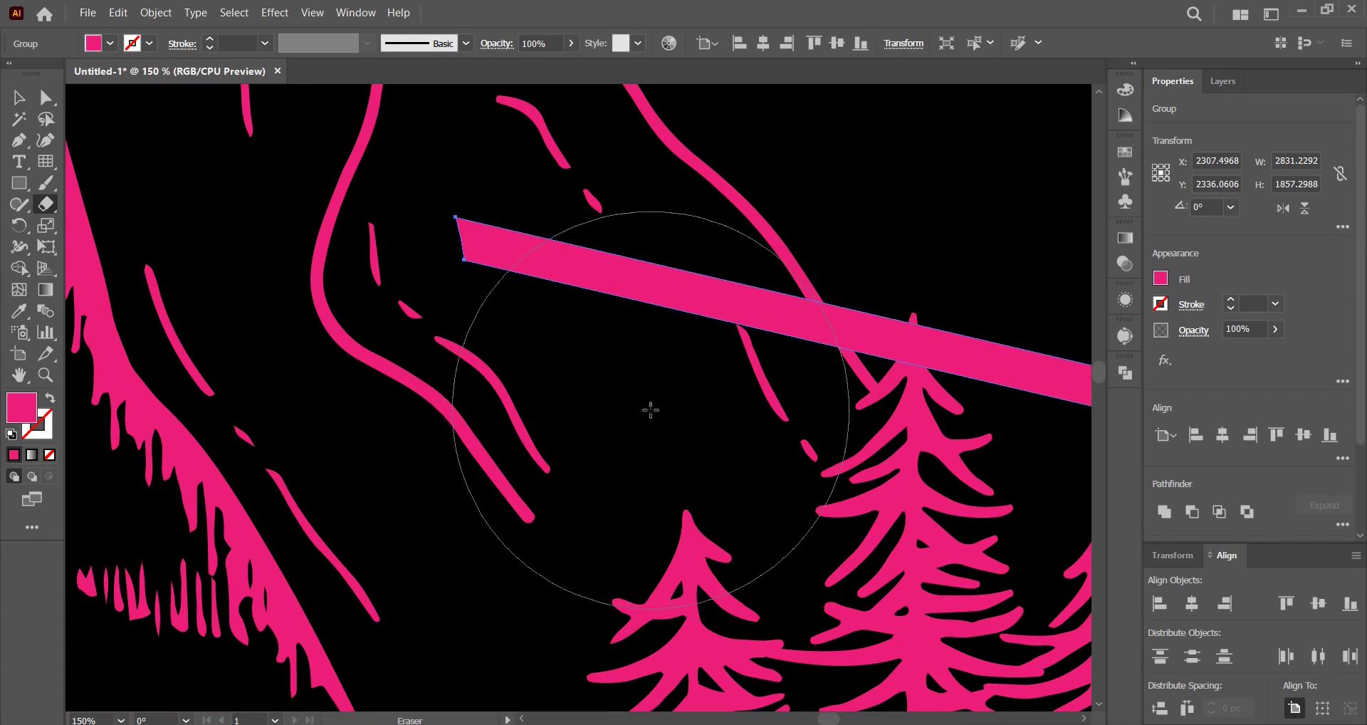
pyautogui.click(650, 409)
pyautogui.click(519, 353)
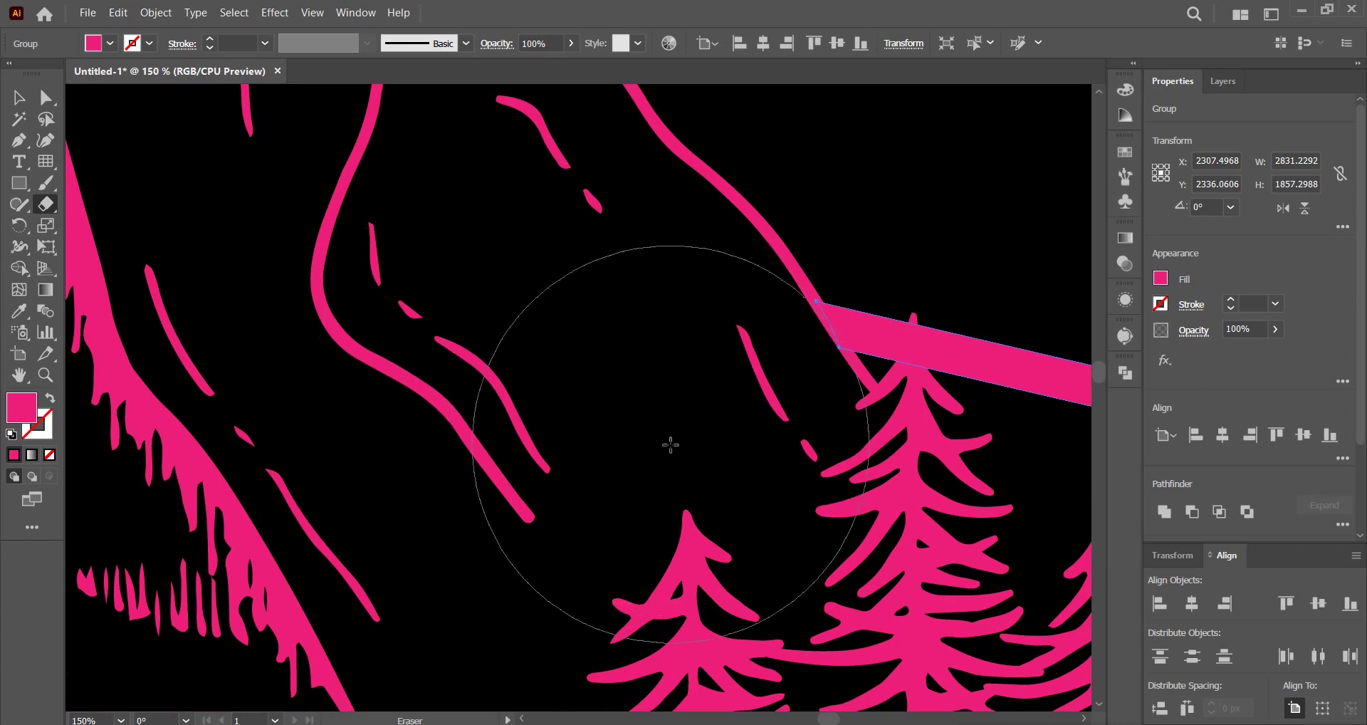
pyautogui.scroll(-2, 284, 279)
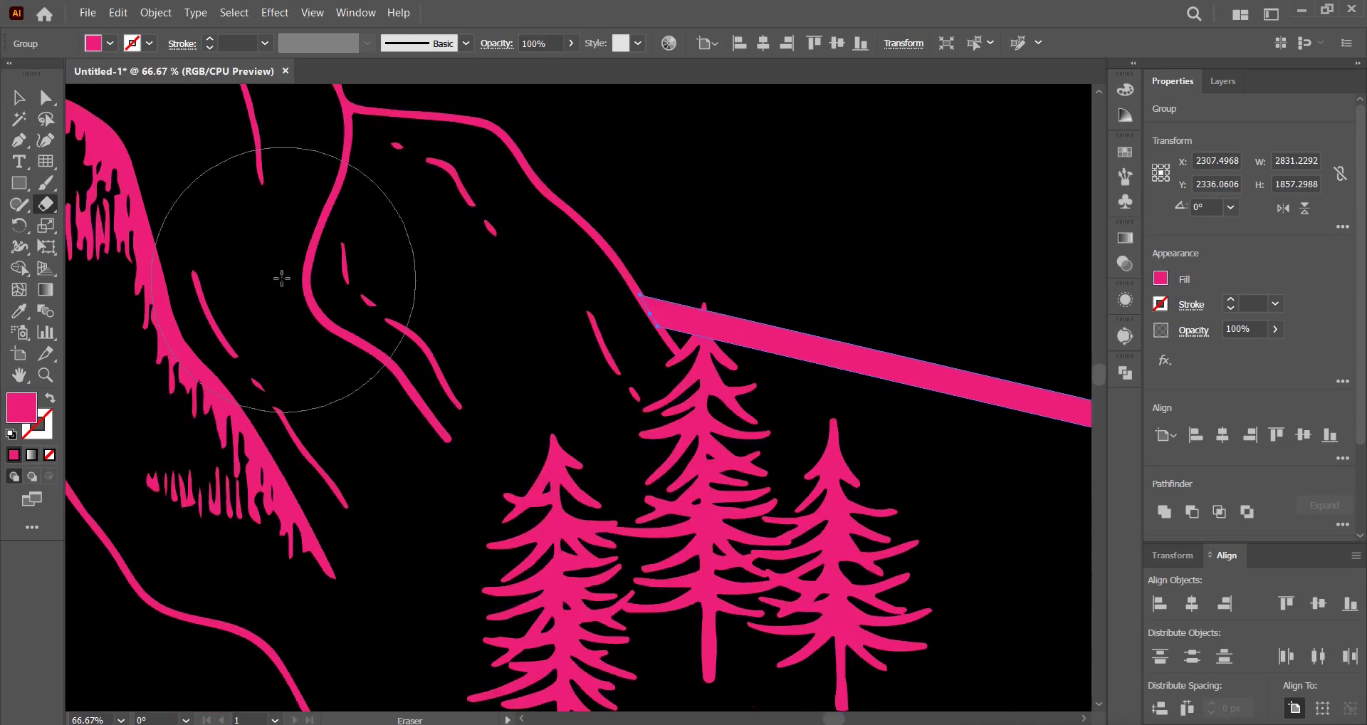
pyautogui.click(19, 97)
pyautogui.click(668, 280)
# - Erase the parts of the leftmost mountain that extend outside the triangle's left side
pyautogui.scroll(-1, 671, 281)
pyautogui.scroll(-2, 671, 281)
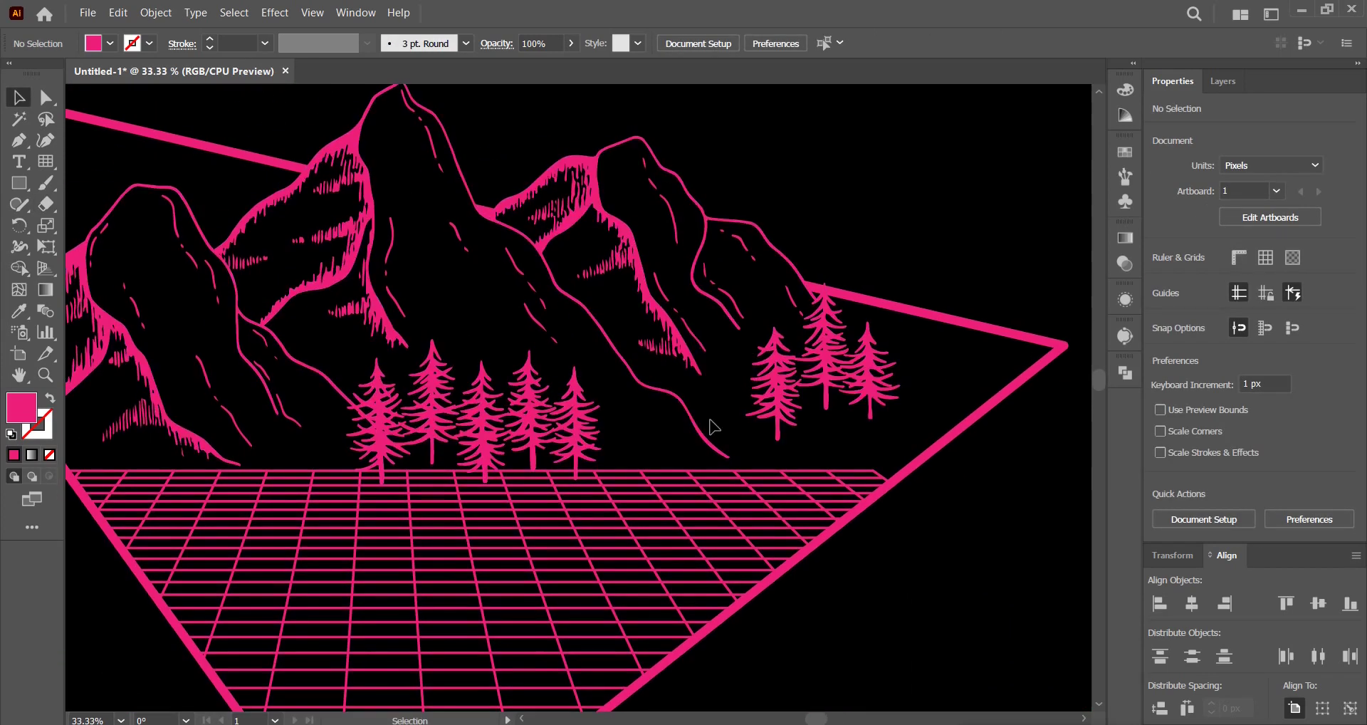
pyautogui.scroll(-2, 711, 426)
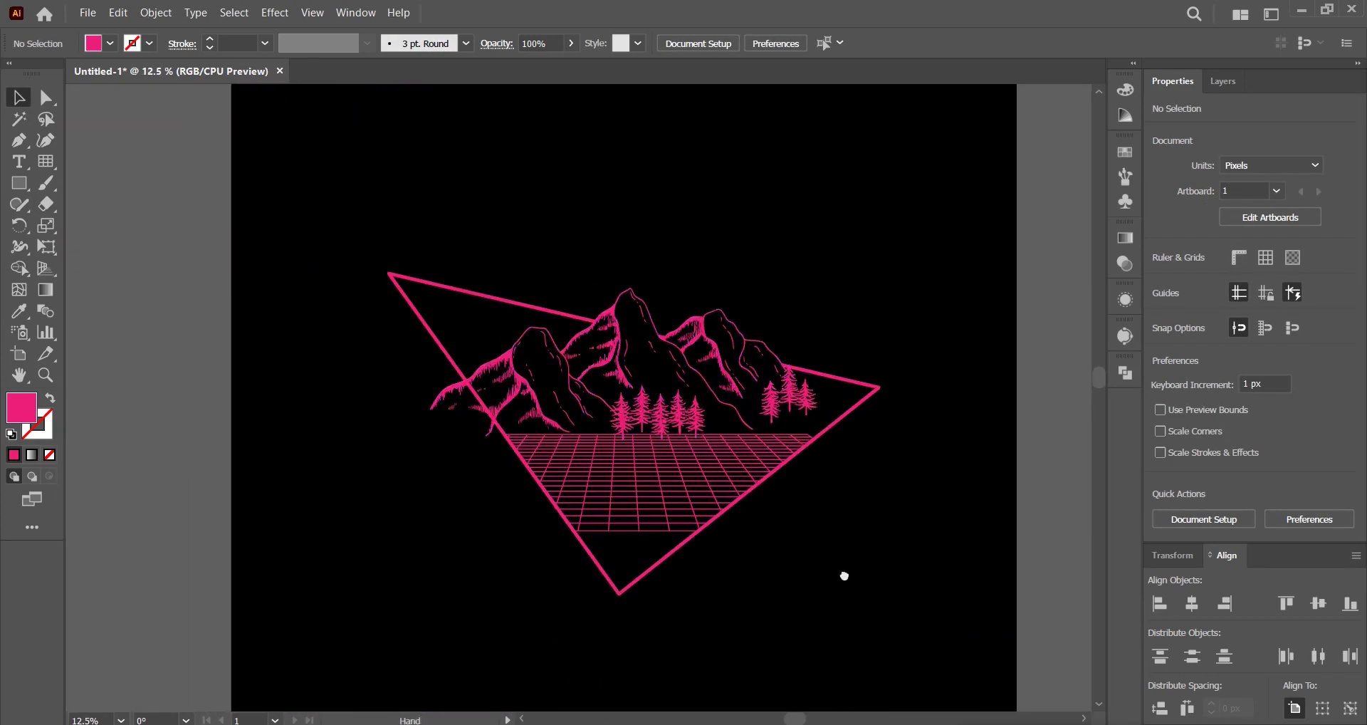
pyautogui.scroll(1, 825, 556)
pyautogui.click(459, 352)
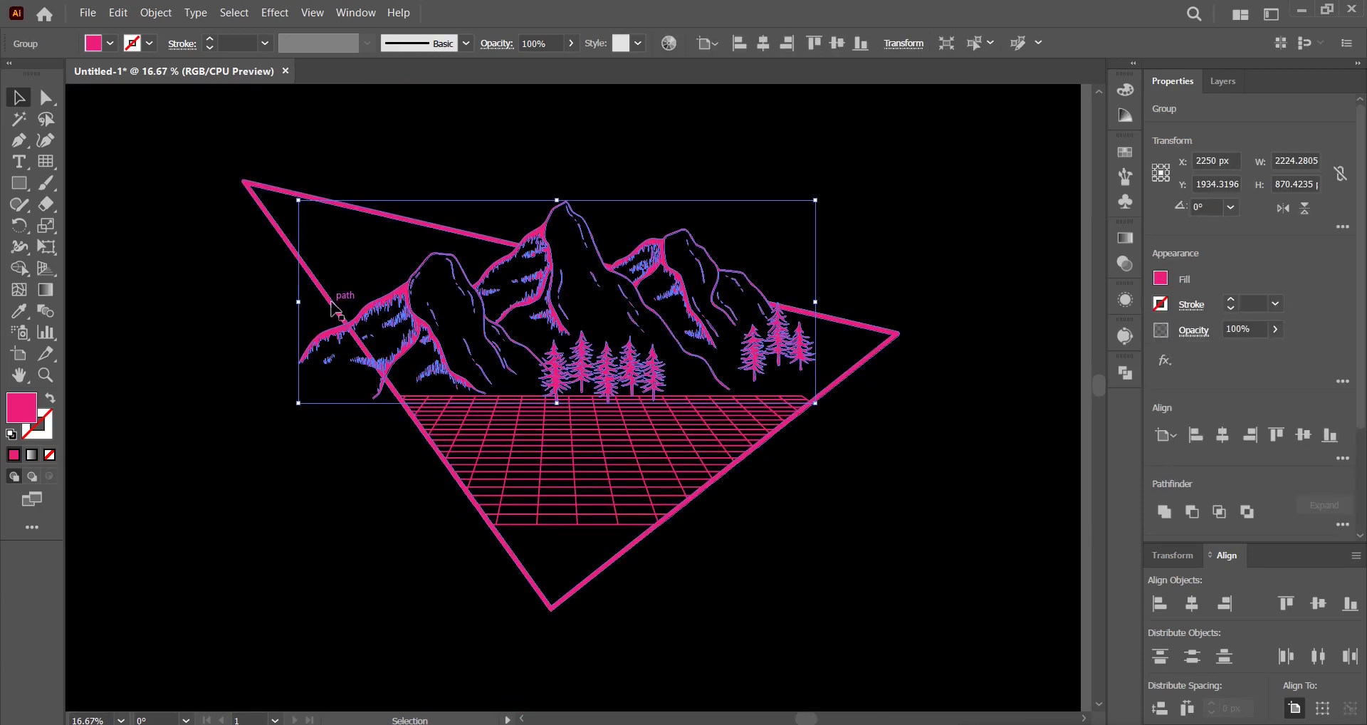
pyautogui.scroll(4, 275, 320)
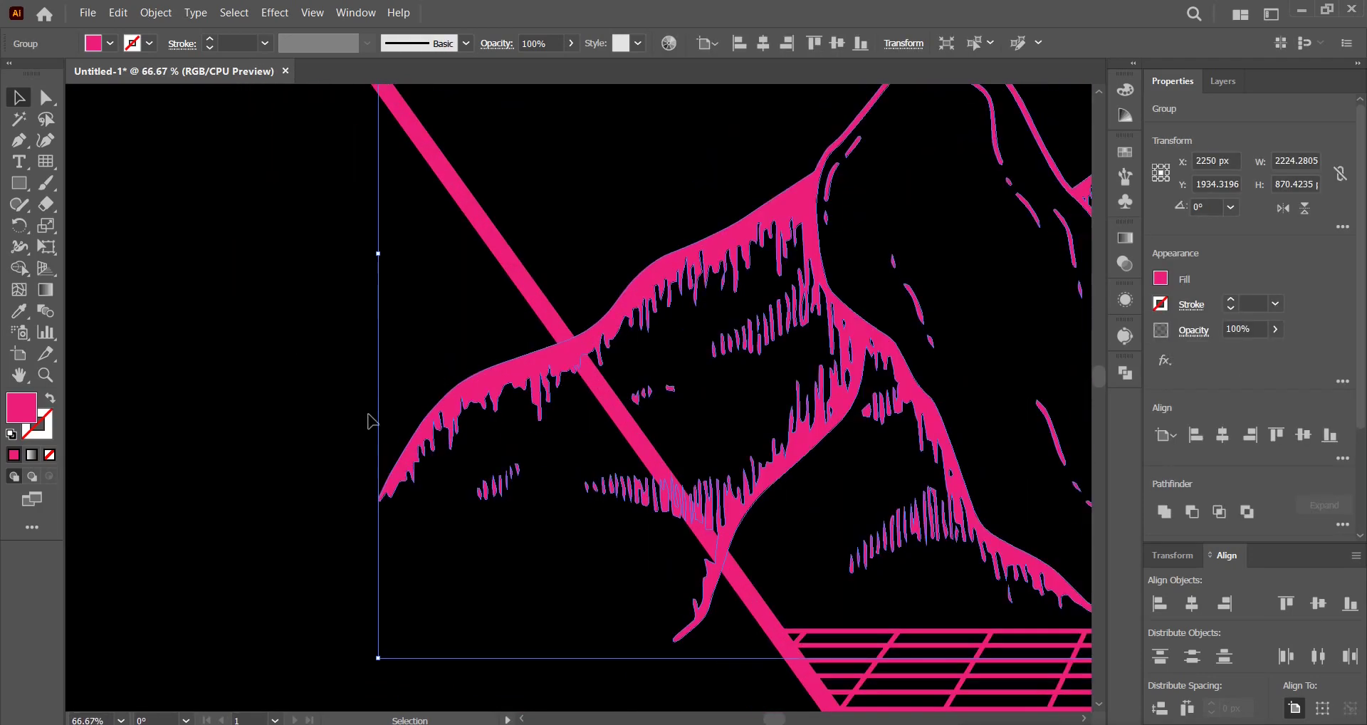
pyautogui.click(45, 205)
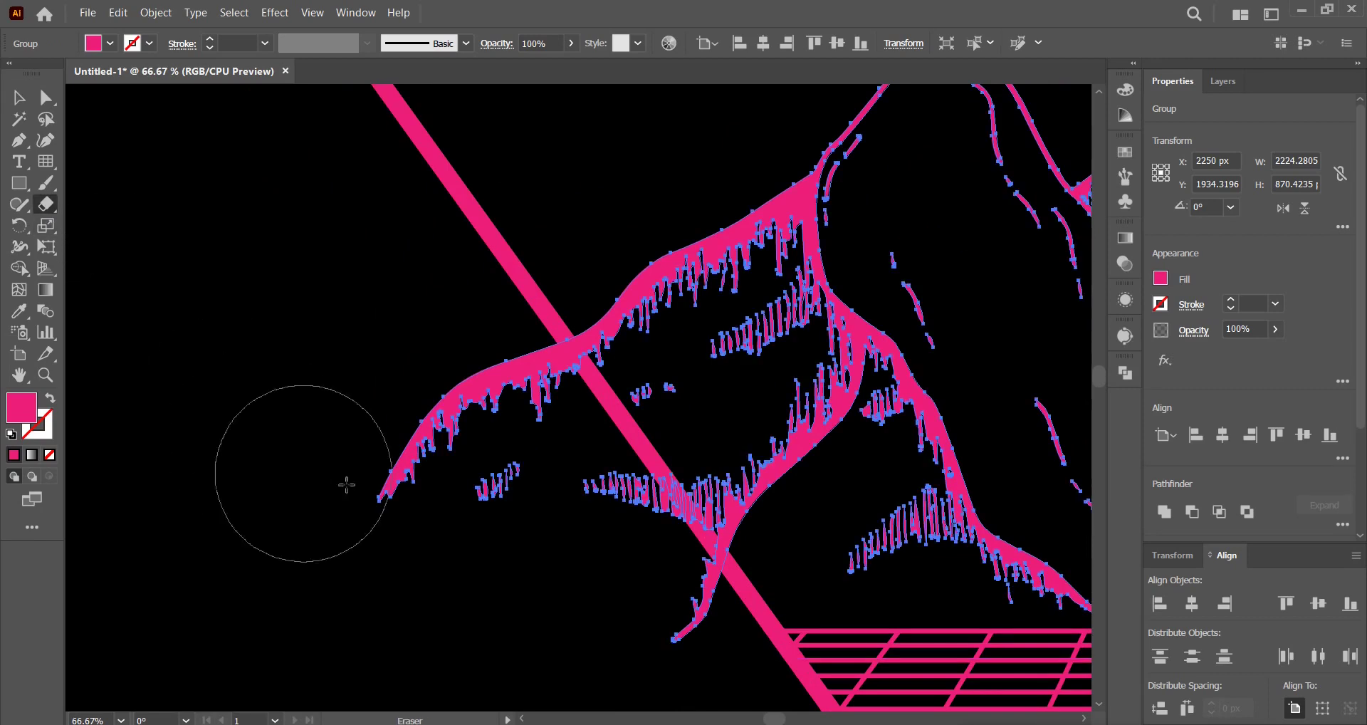
pyautogui.moveTo(505, 405)
pyautogui.mouseDown()
pyautogui.moveTo(430, 439)
pyautogui.moveTo(406, 486)
pyautogui.mouseUp()
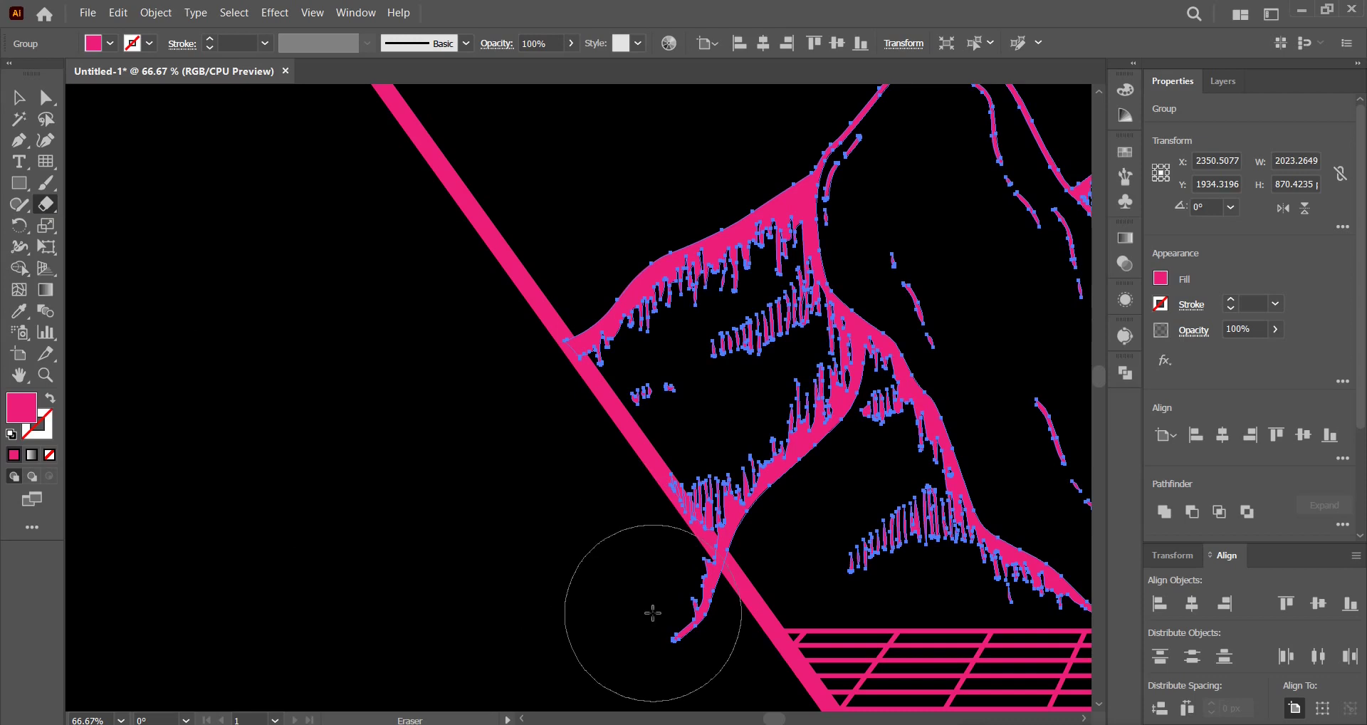
pyautogui.click(19, 97)
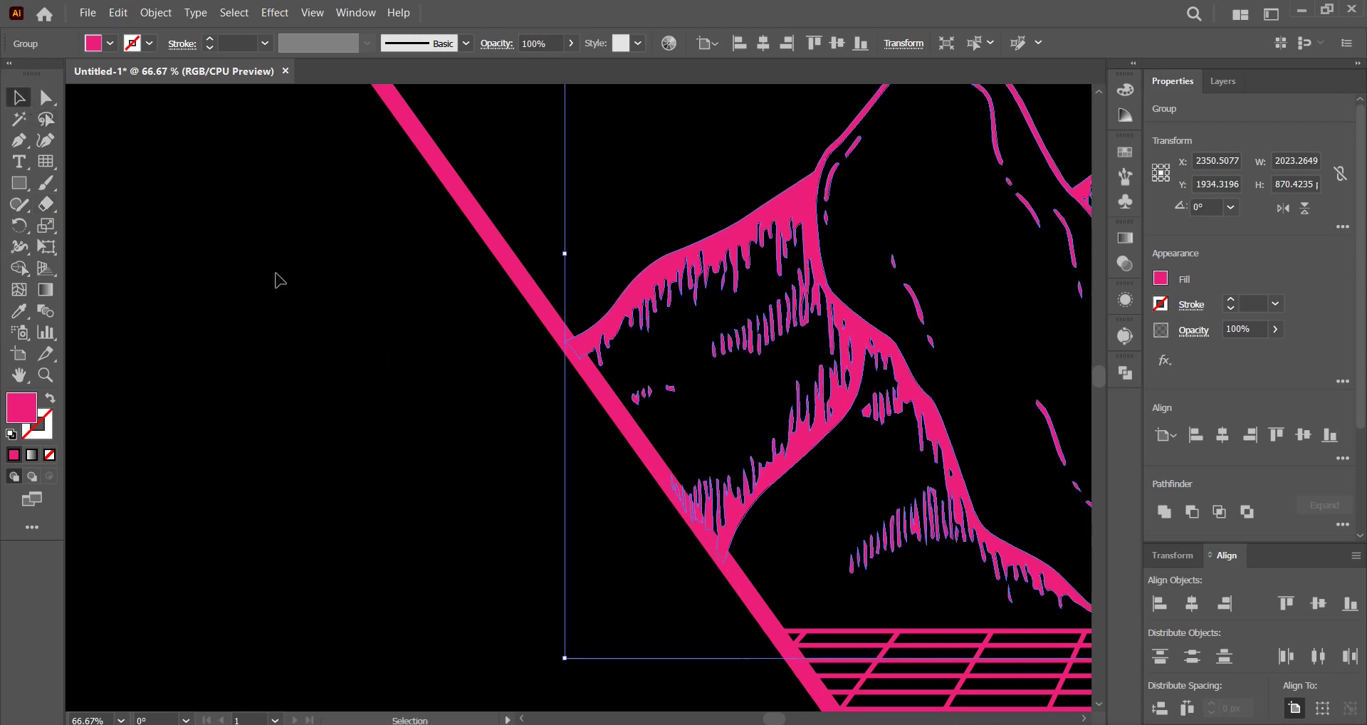
pyautogui.click(357, 390)
# - Group the mountains, trees, grid and triangle frame into one object
pyautogui.scroll(-4, 358, 390)
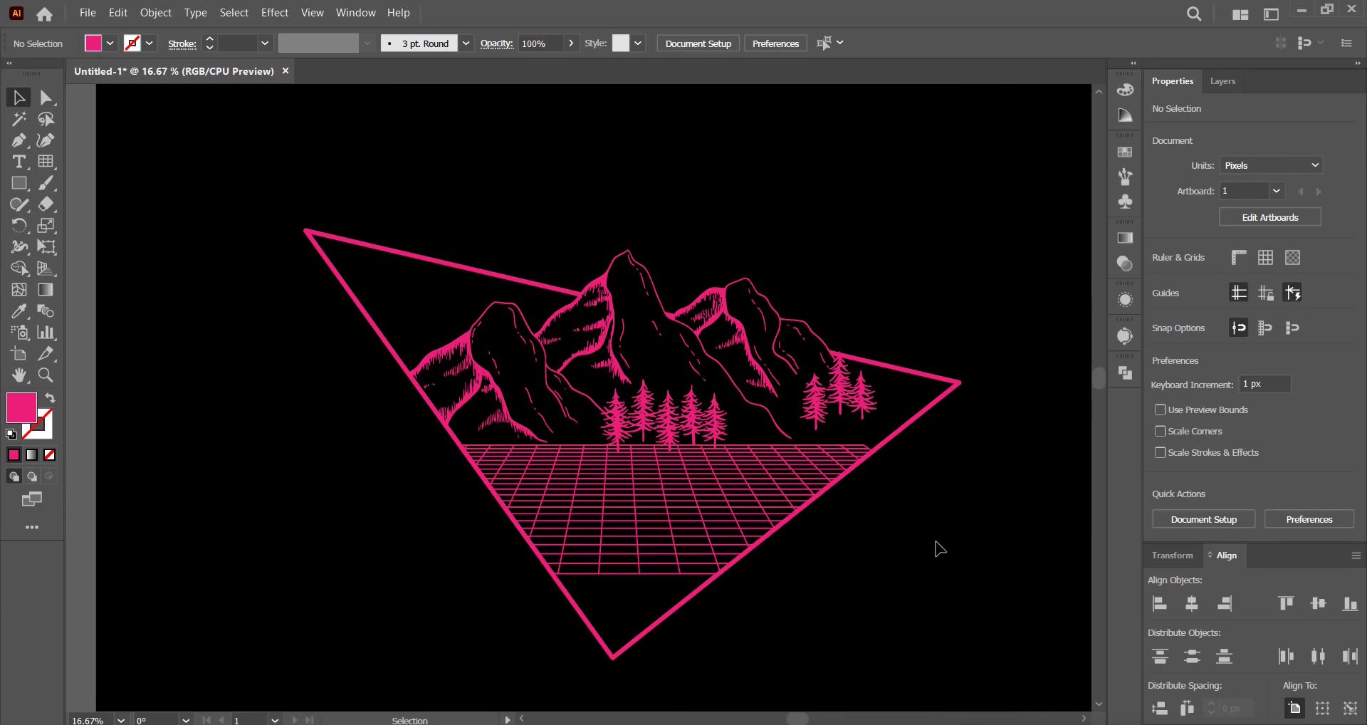
pyautogui.moveTo(930, 627); pyautogui.dragTo(402, 242)
pyautogui.rightClick(608, 336)
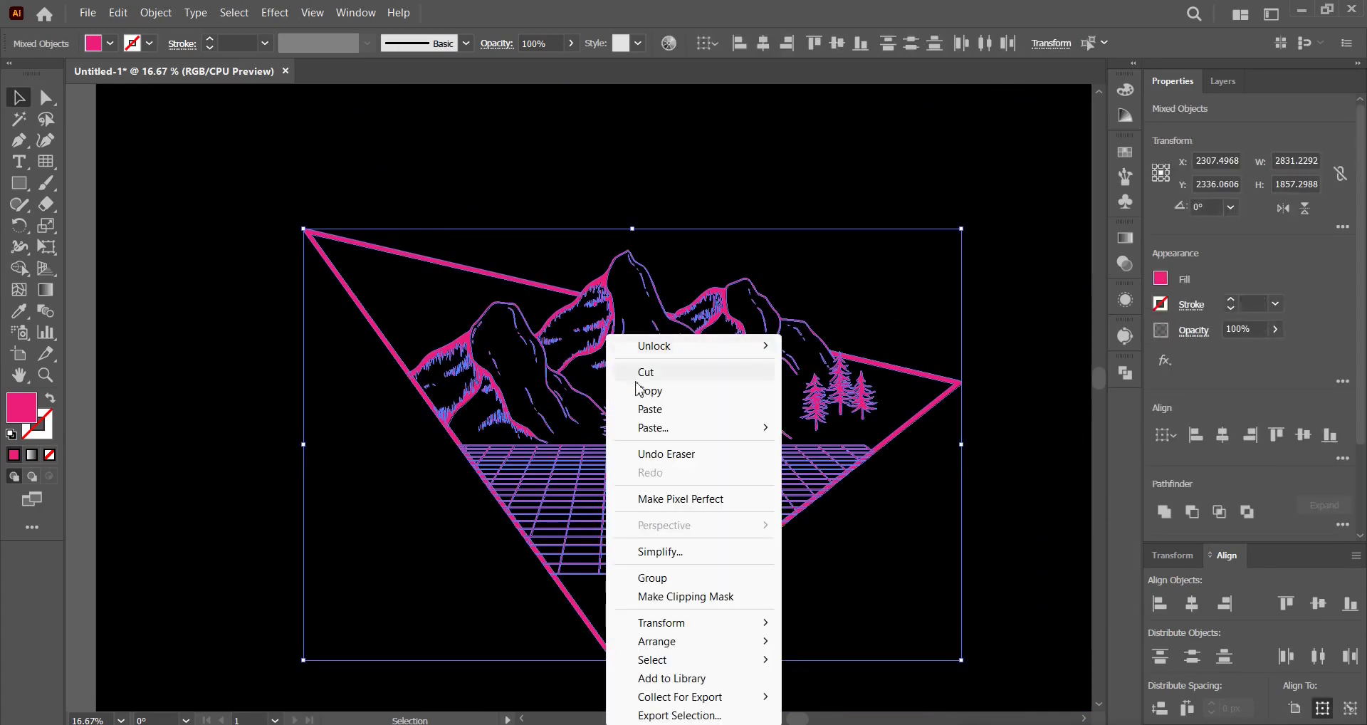
pyautogui.click(665, 578)
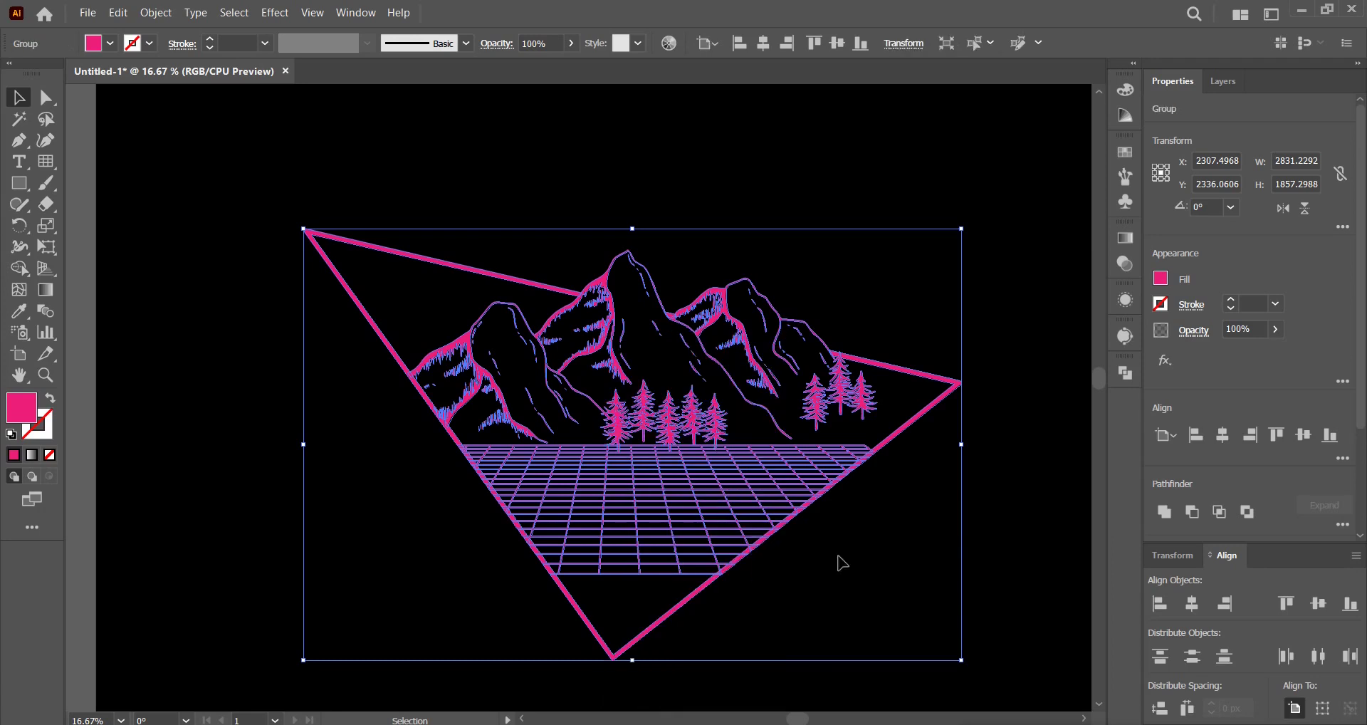
pyautogui.click(840, 563)
# - Place the grumpy cat head image as a 1024 px square linked file over the triangle's right corner
pyautogui.moveTo(836, 557); pyautogui.dragTo(807, 565)
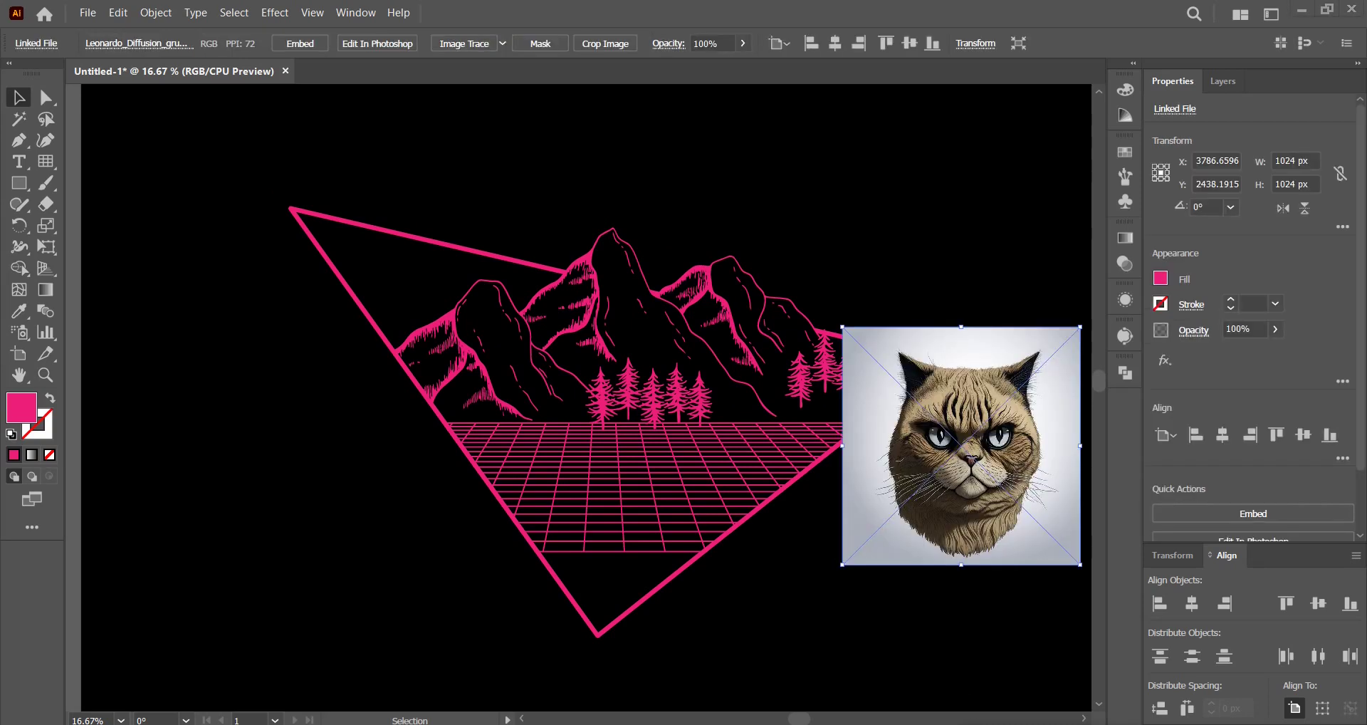
pyautogui.hscroll(5, 818, 605)
pyautogui.scroll(-2, 818, 605)
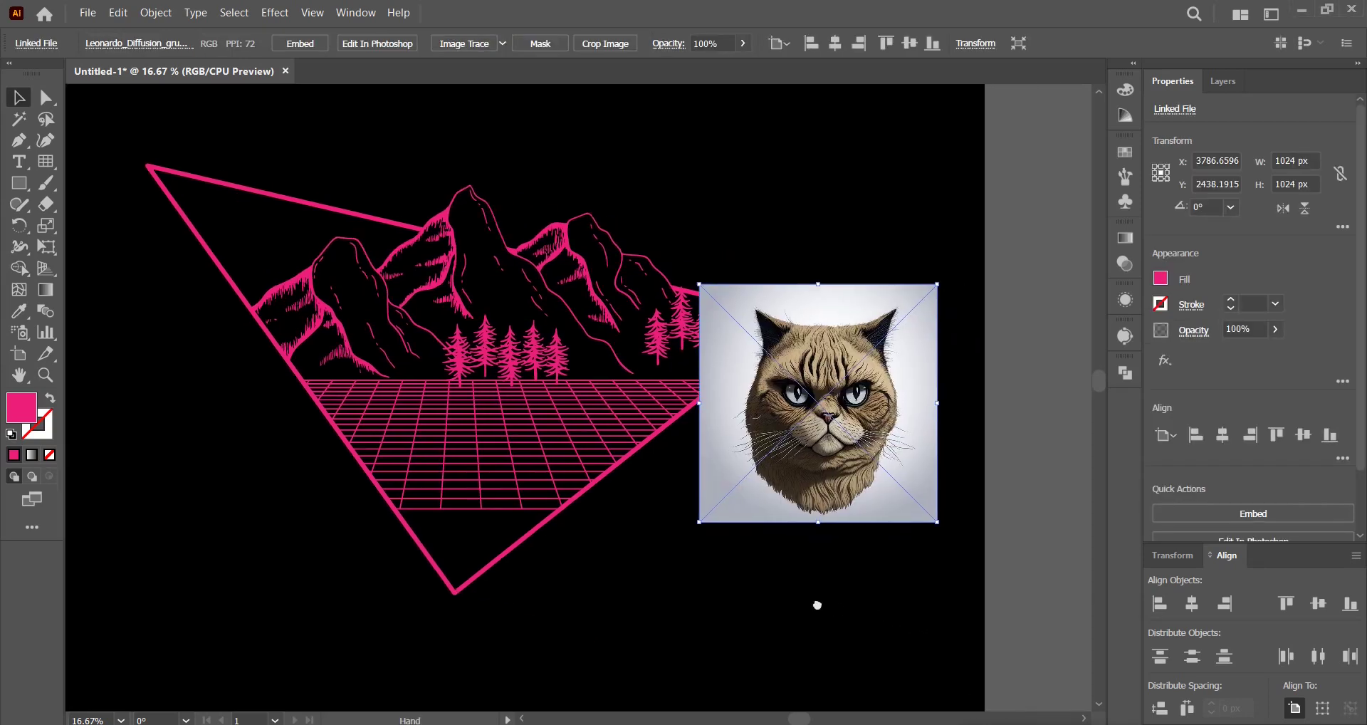
pyautogui.scroll(1, 852, 314)
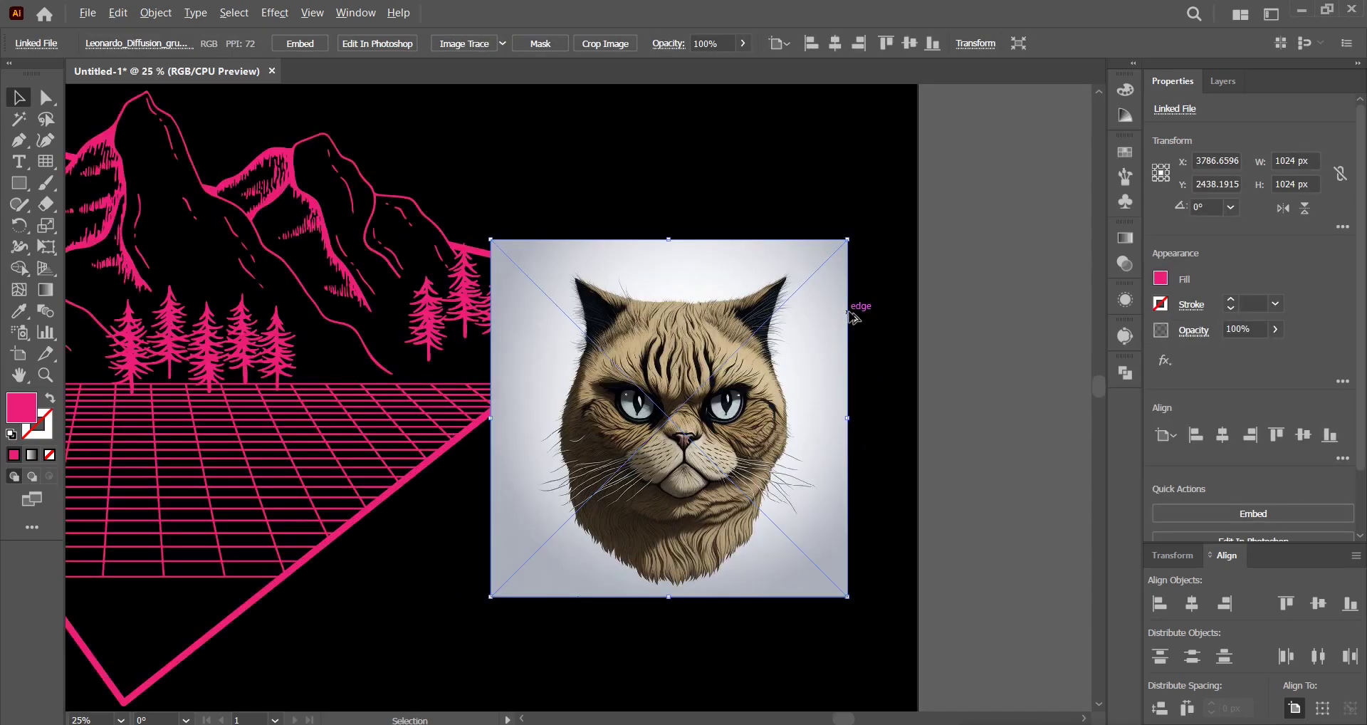
# - Trace the cat image in Color mode with a Limited palette of 4 colors
pyautogui.click(465, 43)
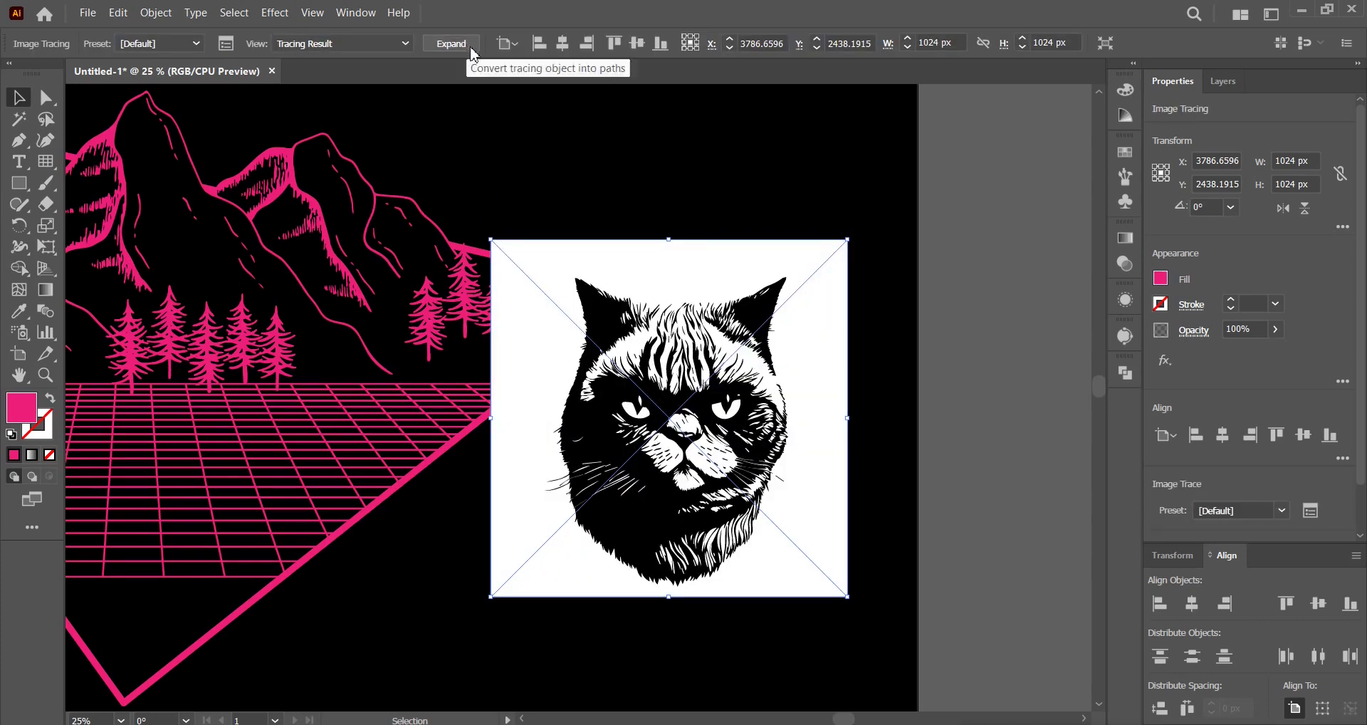
pyautogui.click(1125, 335)
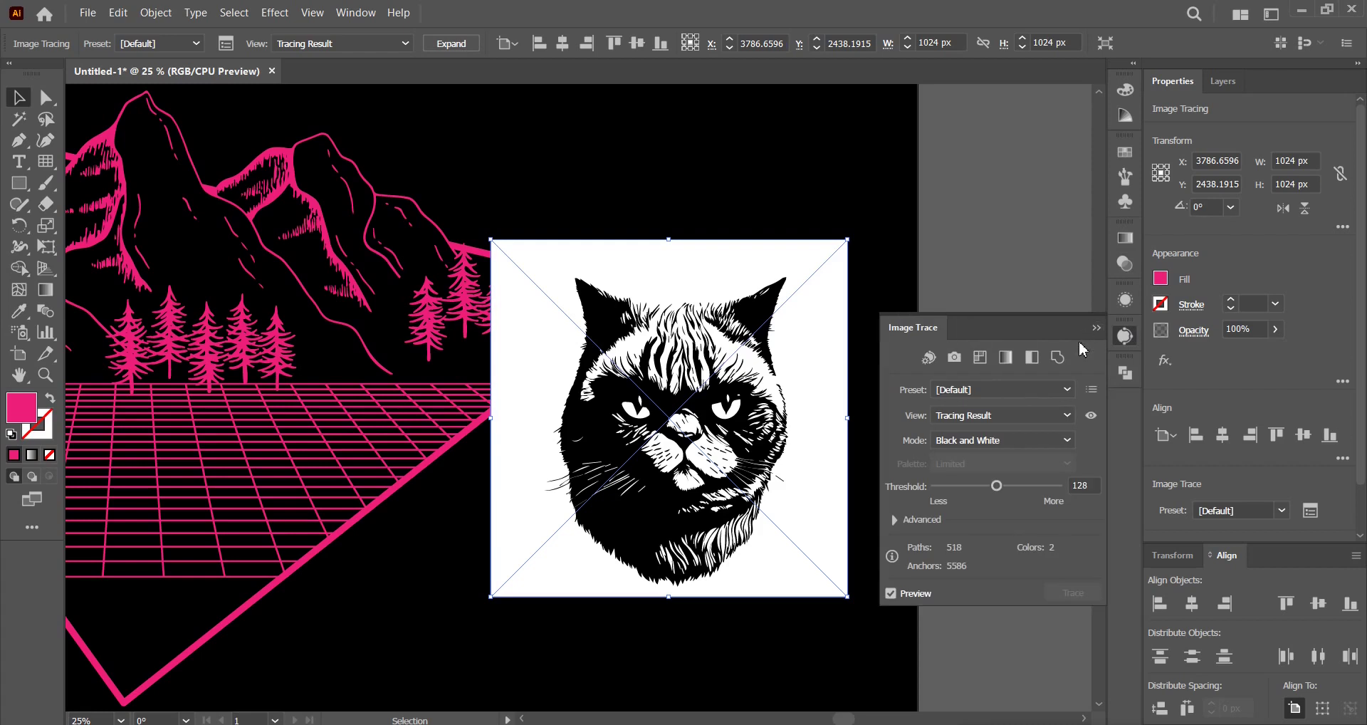
pyautogui.click(1051, 445)
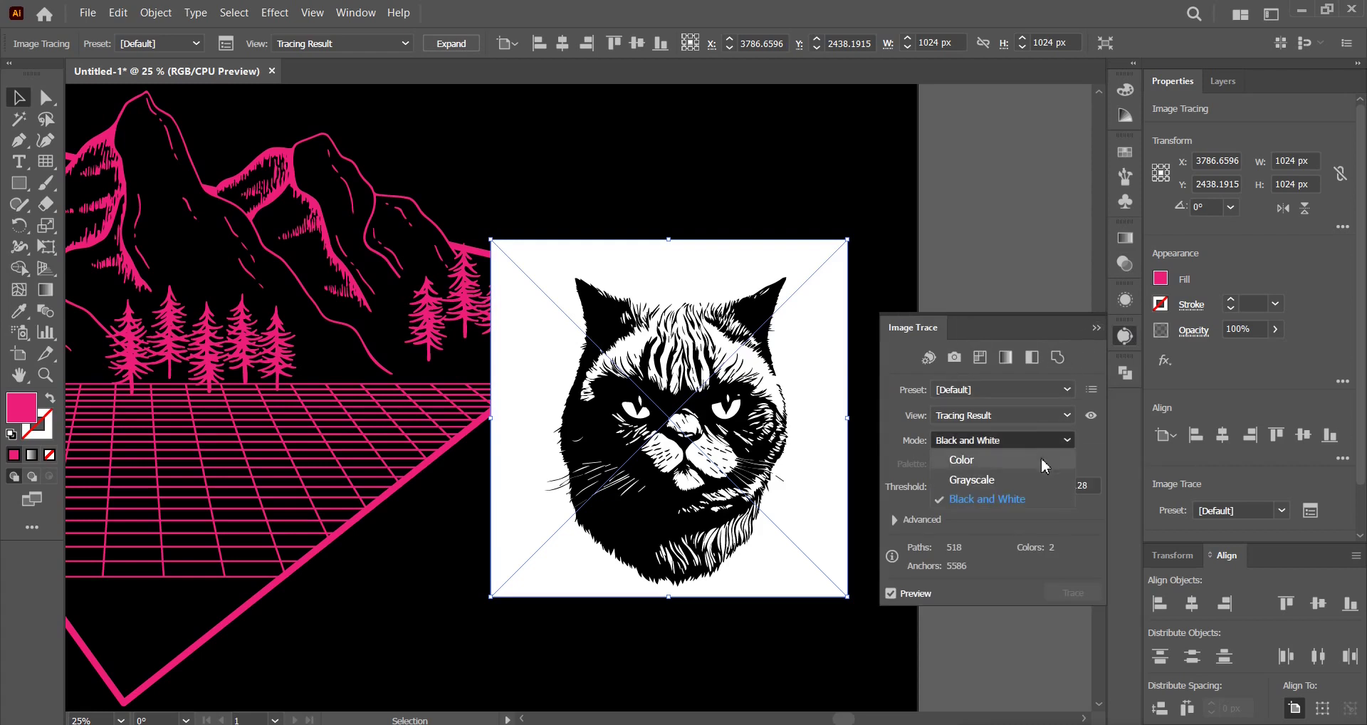
pyautogui.click(1045, 461)
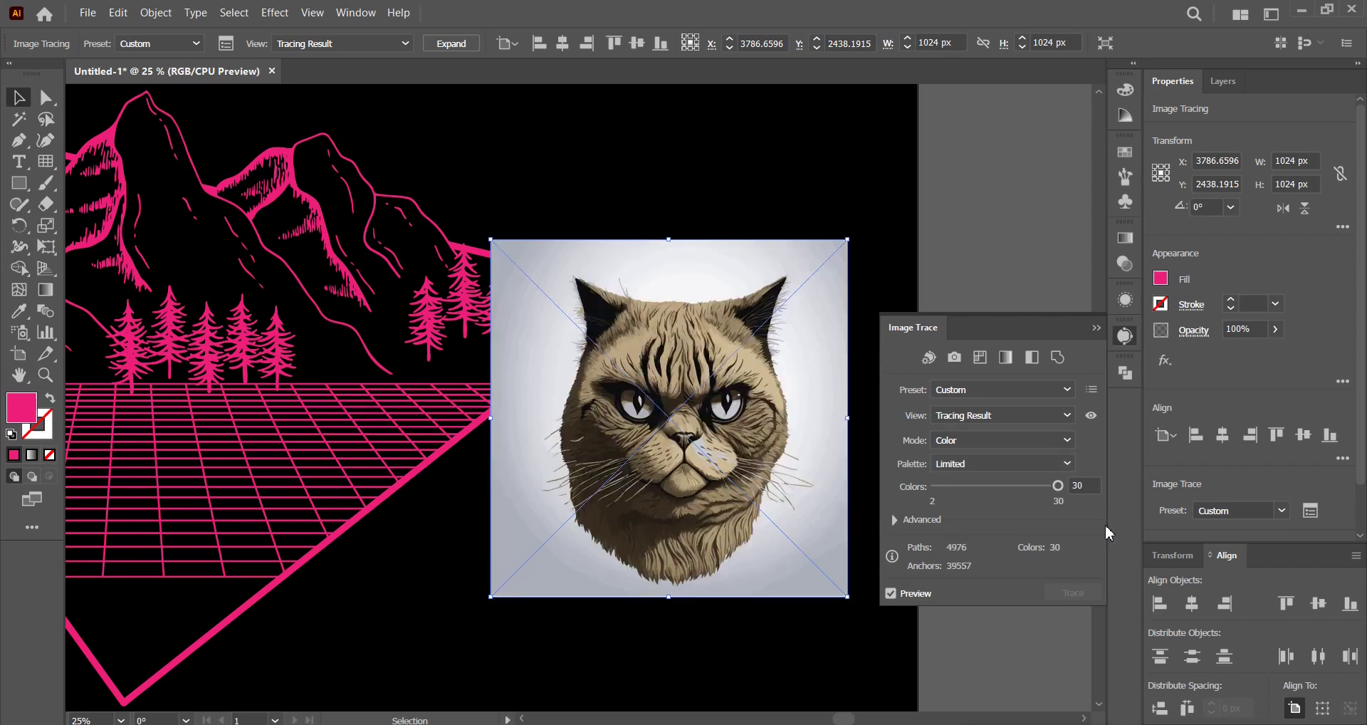
pyautogui.click(1069, 484)
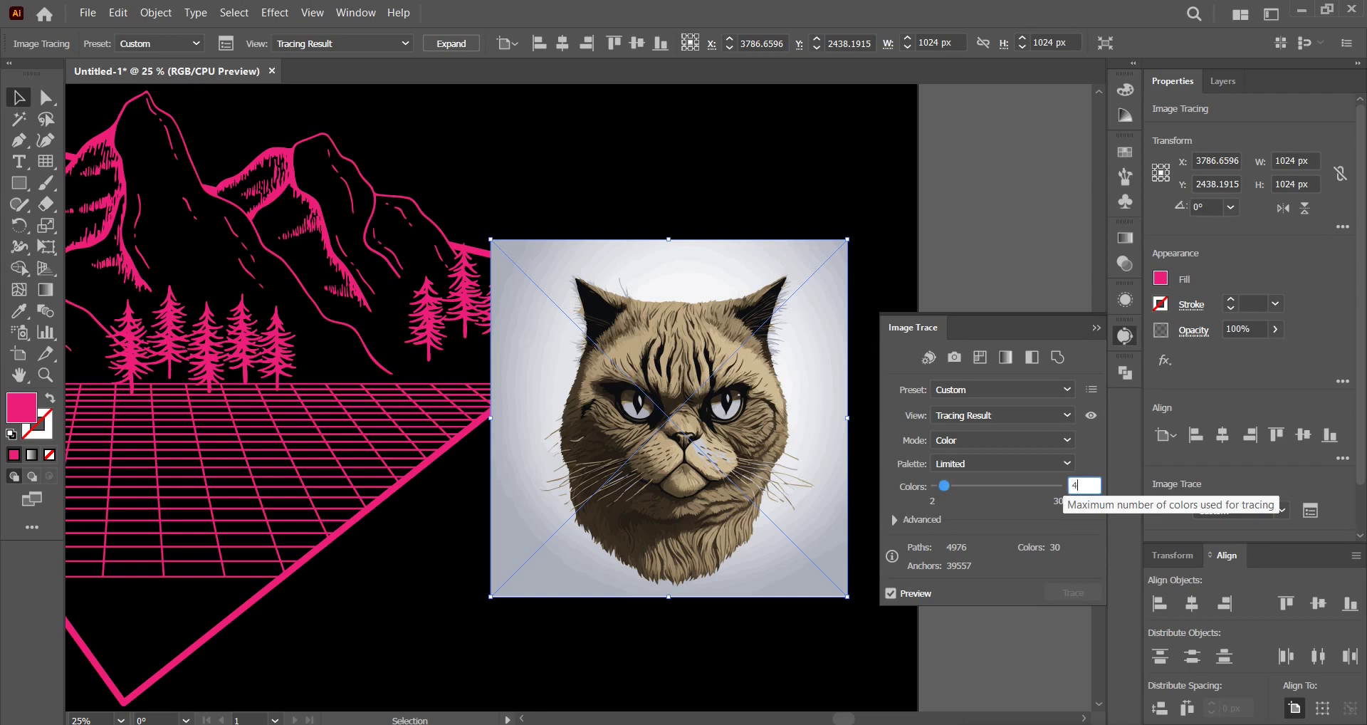
pyautogui.press('Return')
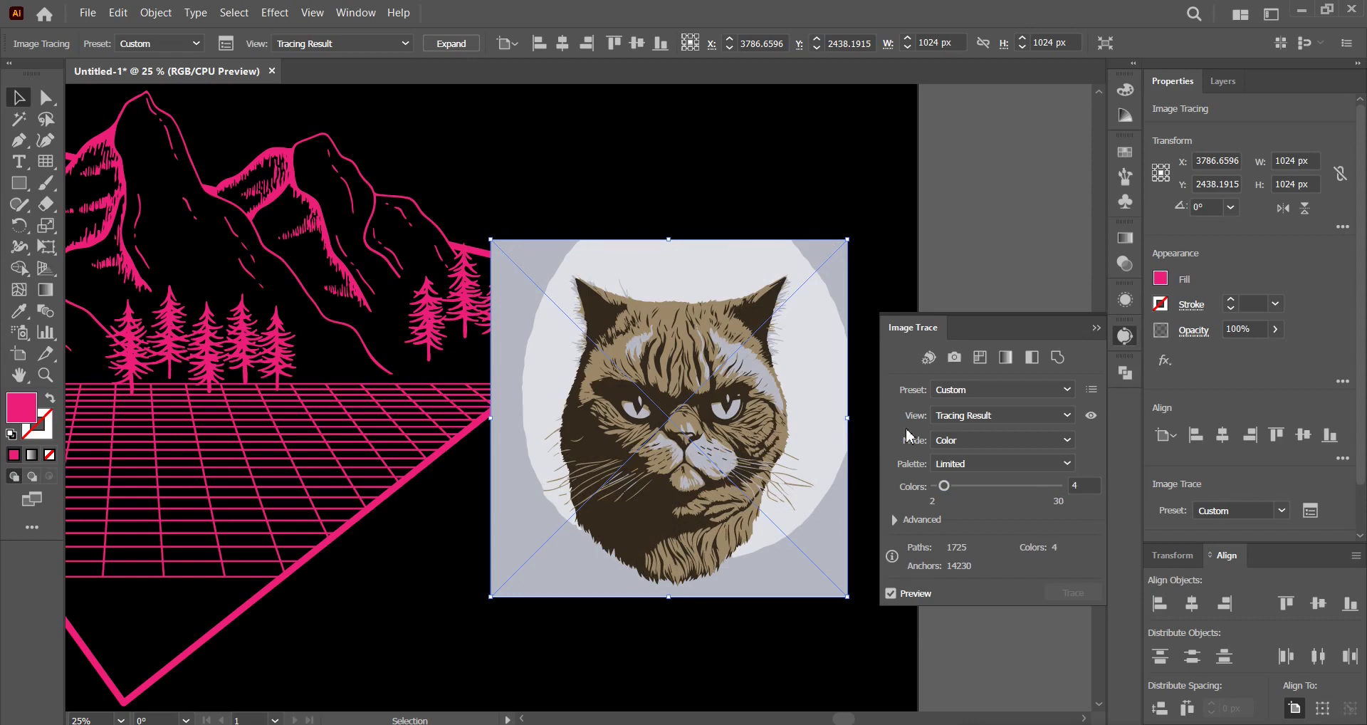
# - Expand the cat tracing into paths, move it clear of the triangle across the artboard's right edge, and ungroup it
pyautogui.click(437, 44)
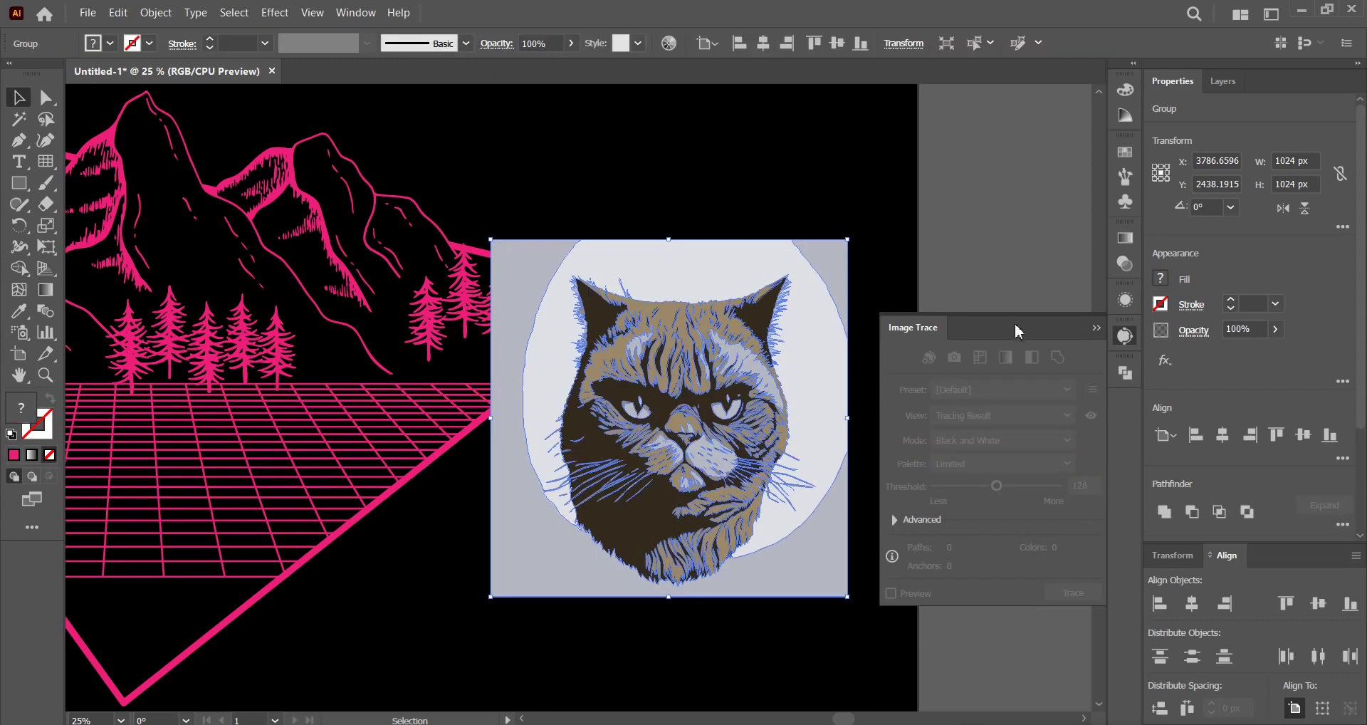
pyautogui.click(1110, 336)
pyautogui.moveTo(810, 329); pyautogui.dragTo(990, 294)
pyautogui.rightClick(990, 296)
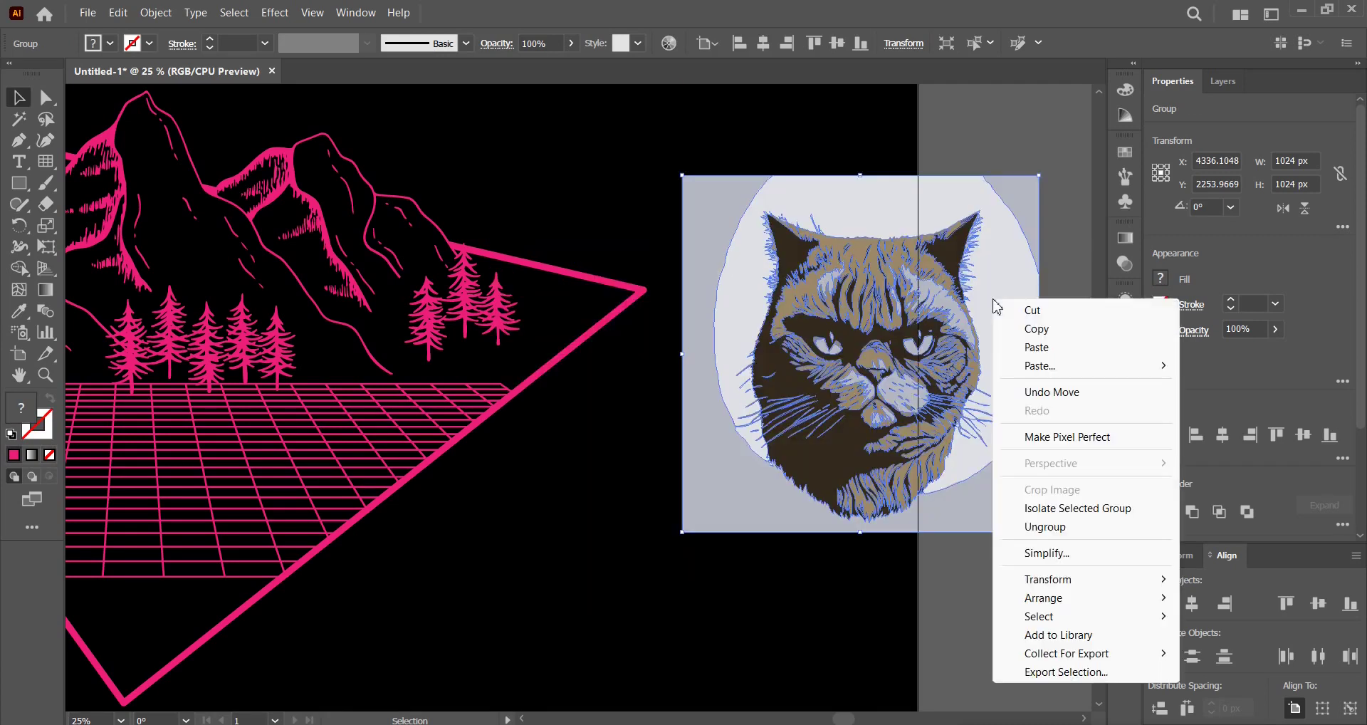
pyautogui.click(1044, 526)
pyautogui.click(1005, 573)
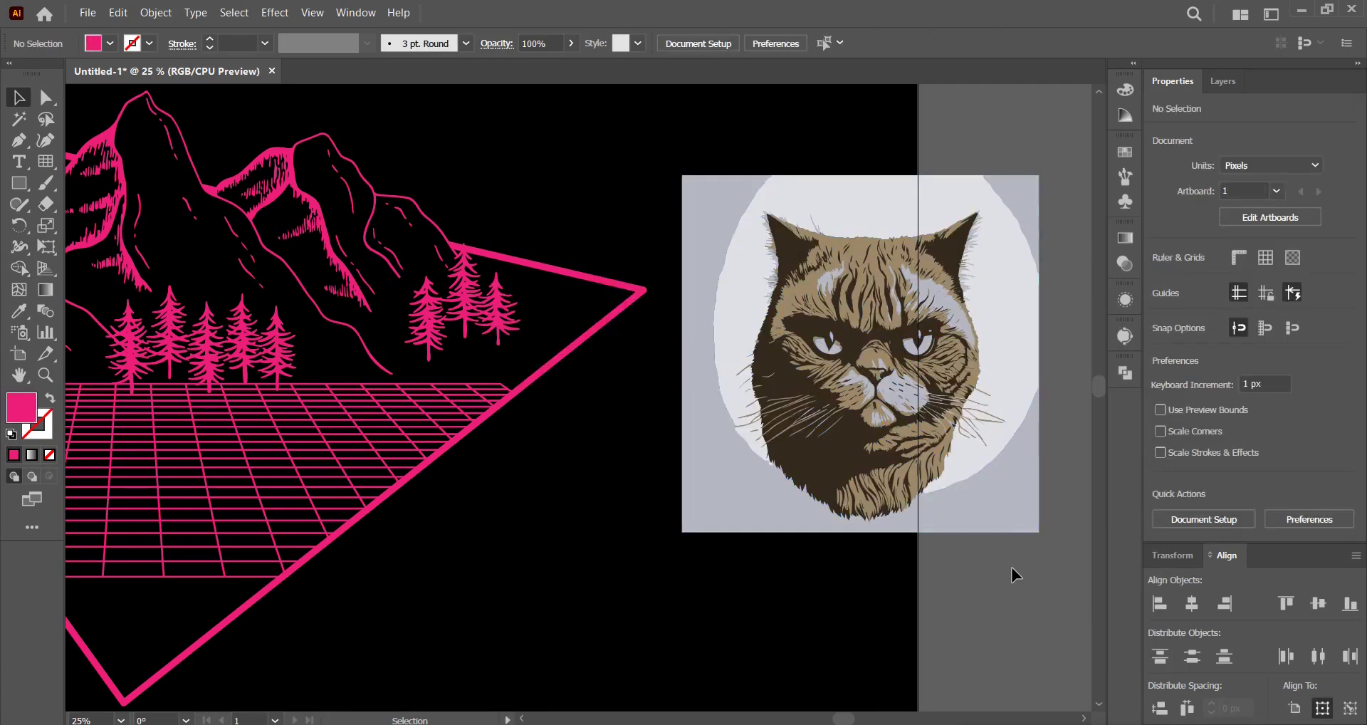
# - Delete the grey and off-white background shapes and the leftover outline around the cat's head
pyautogui.click(1023, 518)
pyautogui.press('Delete')
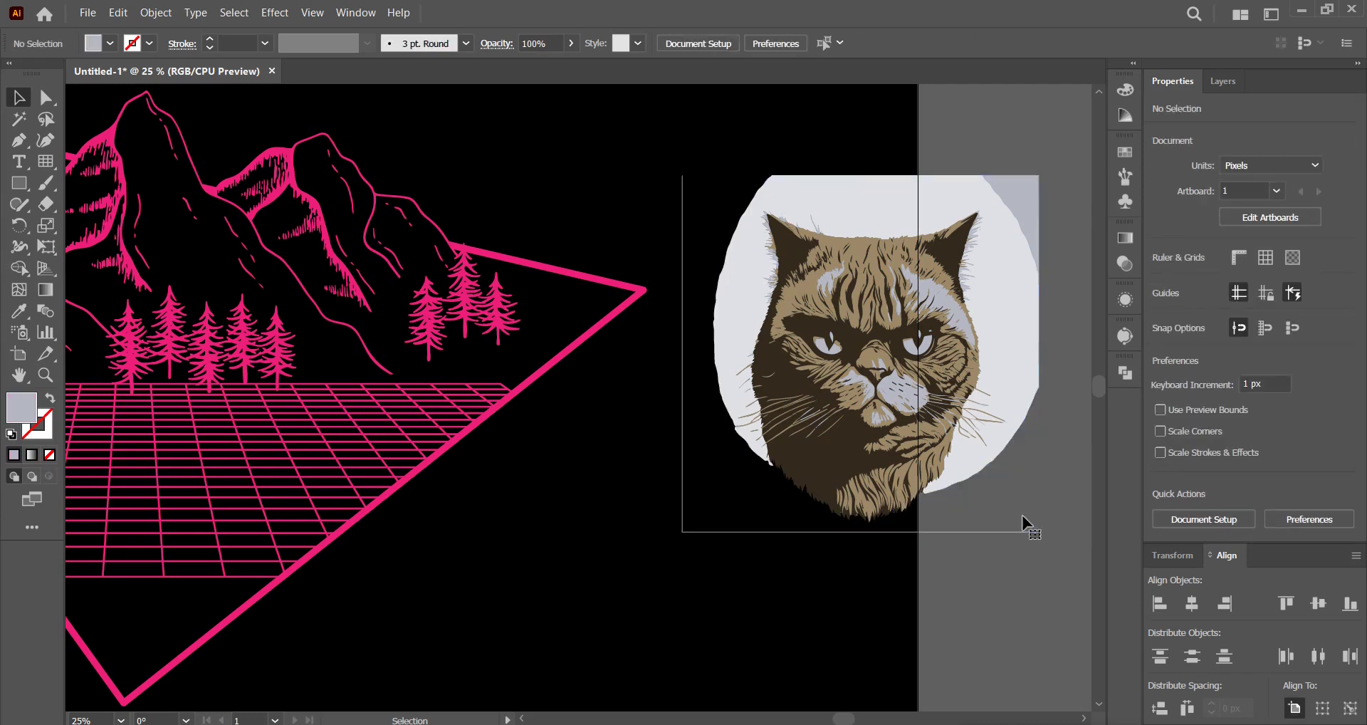
pyautogui.click(1018, 355)
pyautogui.press('Delete')
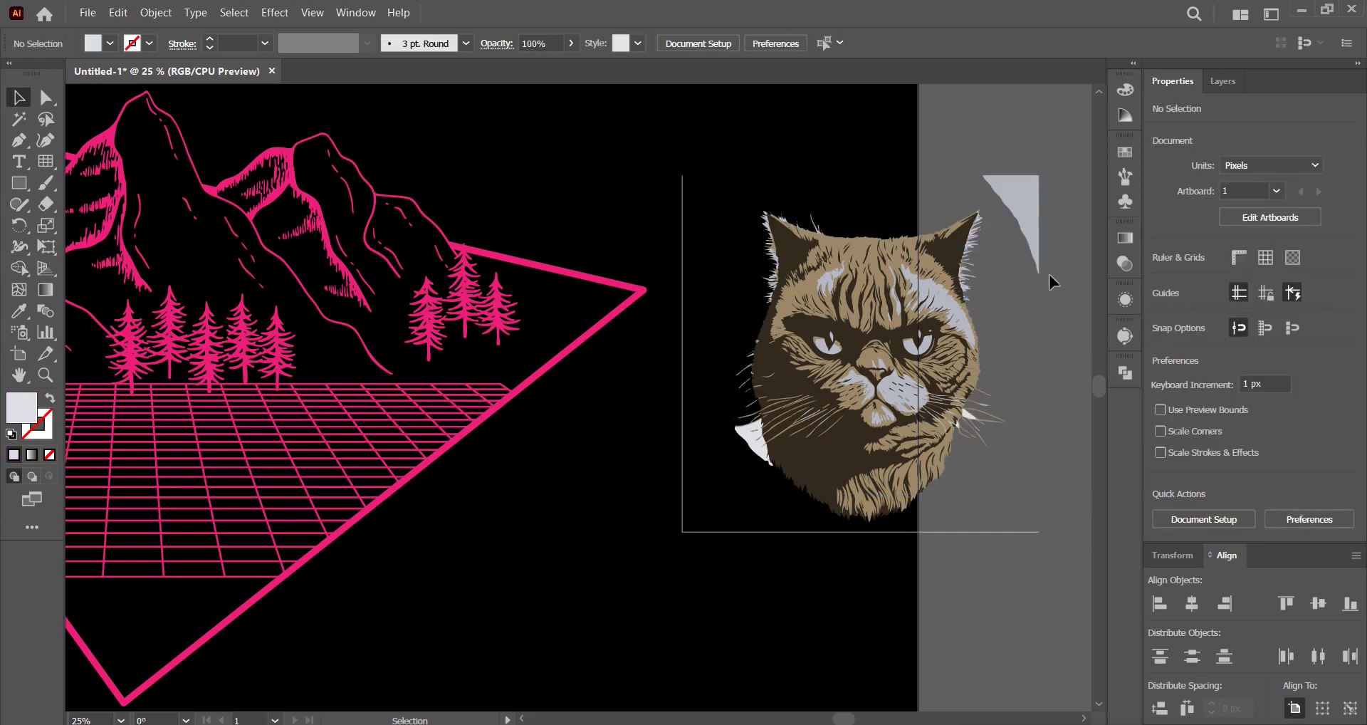
pyautogui.click(1033, 217)
pyautogui.press('Delete')
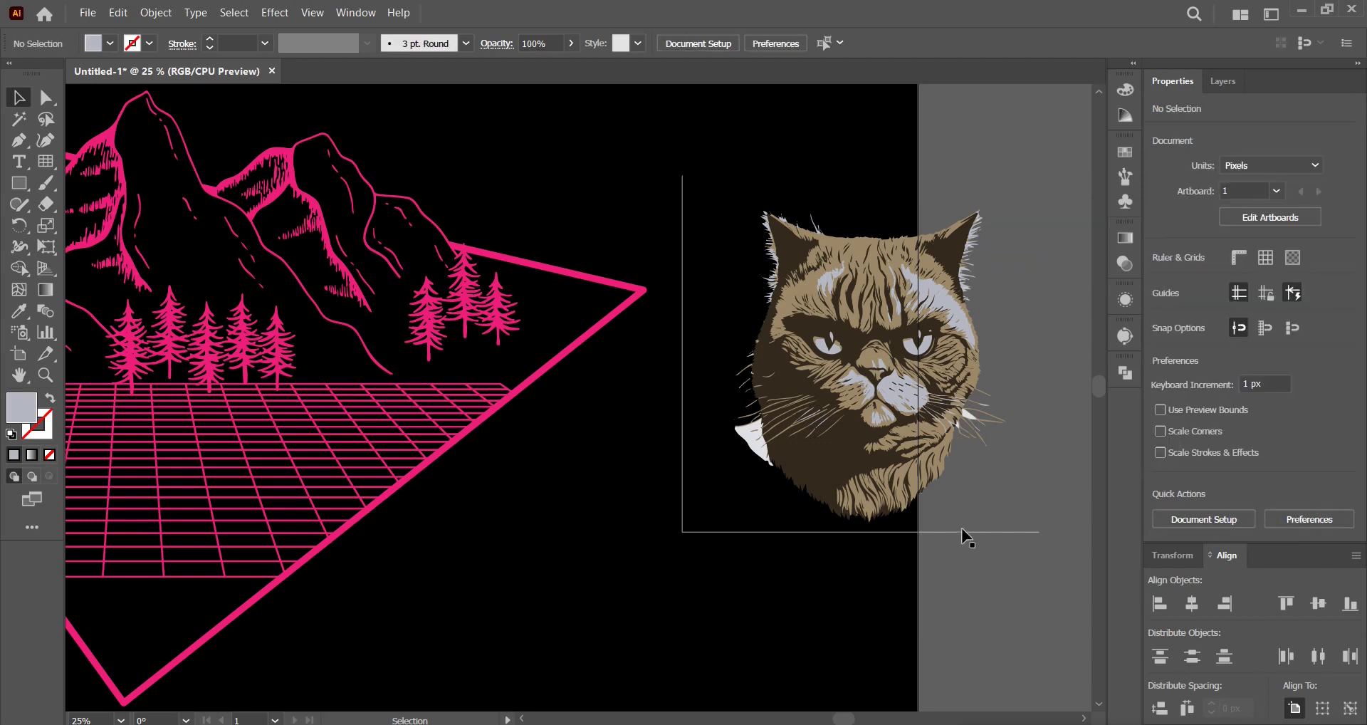
pyautogui.click(961, 533)
pyautogui.press('Delete')
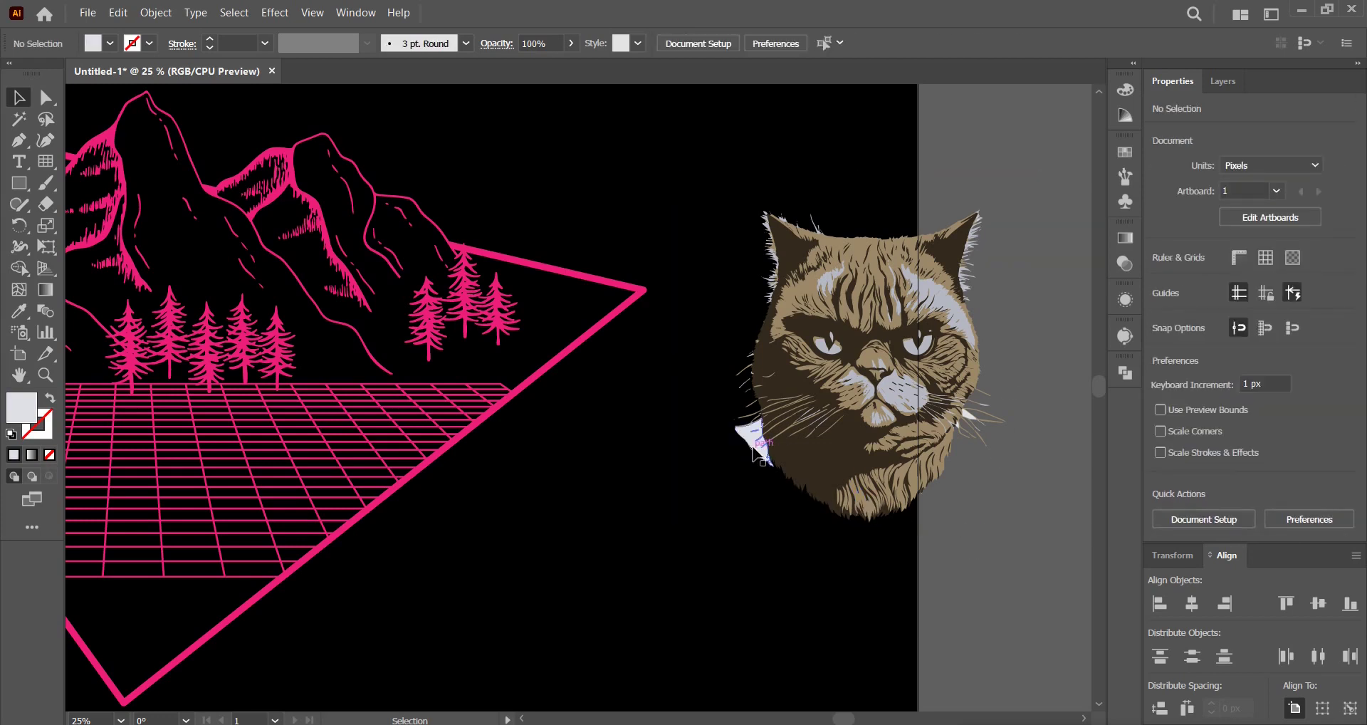
# - Delete the leftover off-white background pieces on both sides of the cat's lower cheeks
pyautogui.scroll(4, 977, 411)
pyautogui.click(932, 485)
pyautogui.press('Delete')
pyautogui.click(1004, 448)
pyautogui.press('Delete')
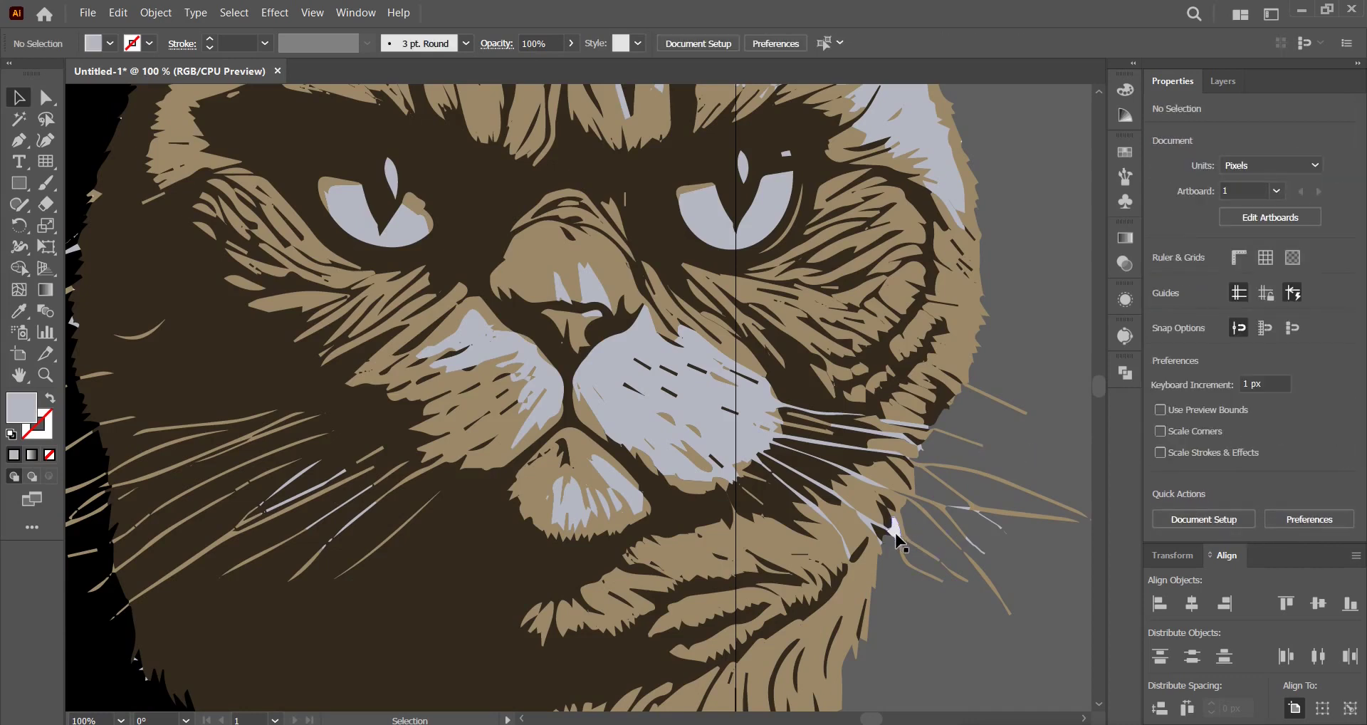
# - Recolor the whiskers protruding past the cat's right cheek with the tan sampled from the fur
pyautogui.moveTo(954, 487); pyautogui.dragTo(952, 484)
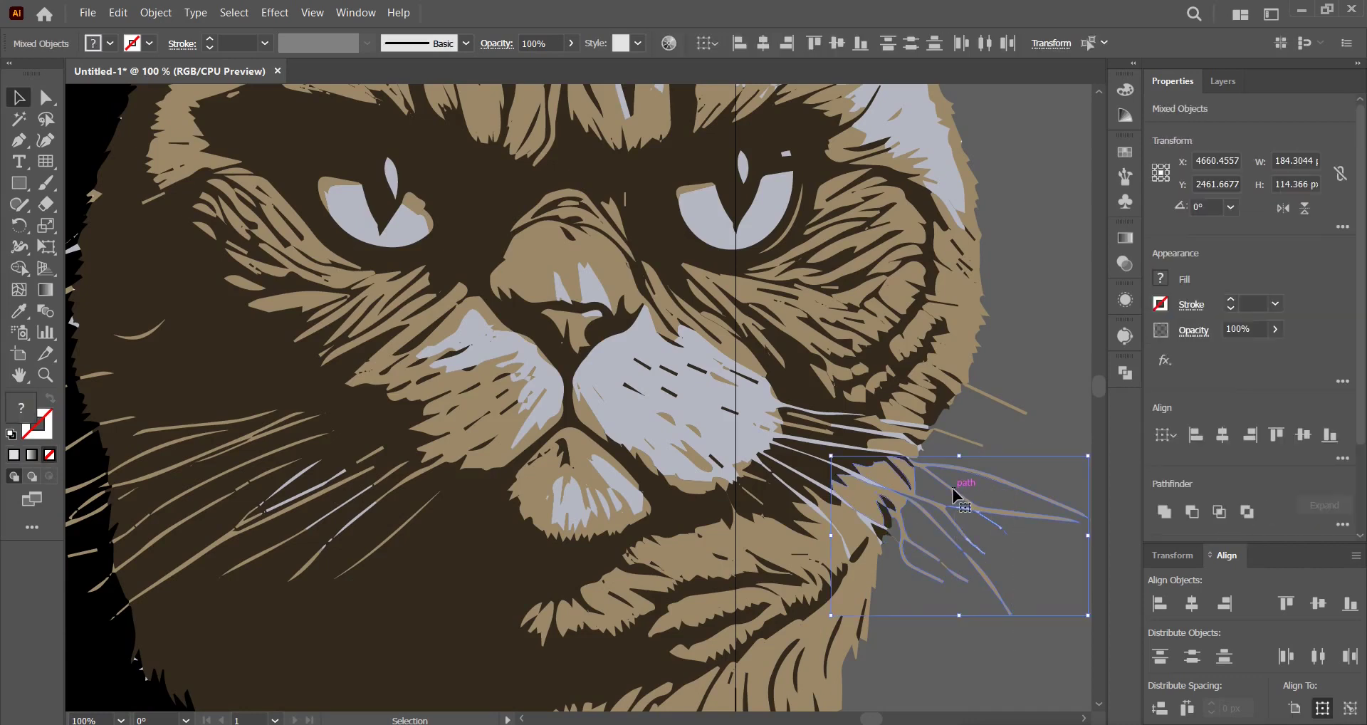
pyautogui.click(19, 310)
pyautogui.click(607, 292)
pyautogui.click(610, 282)
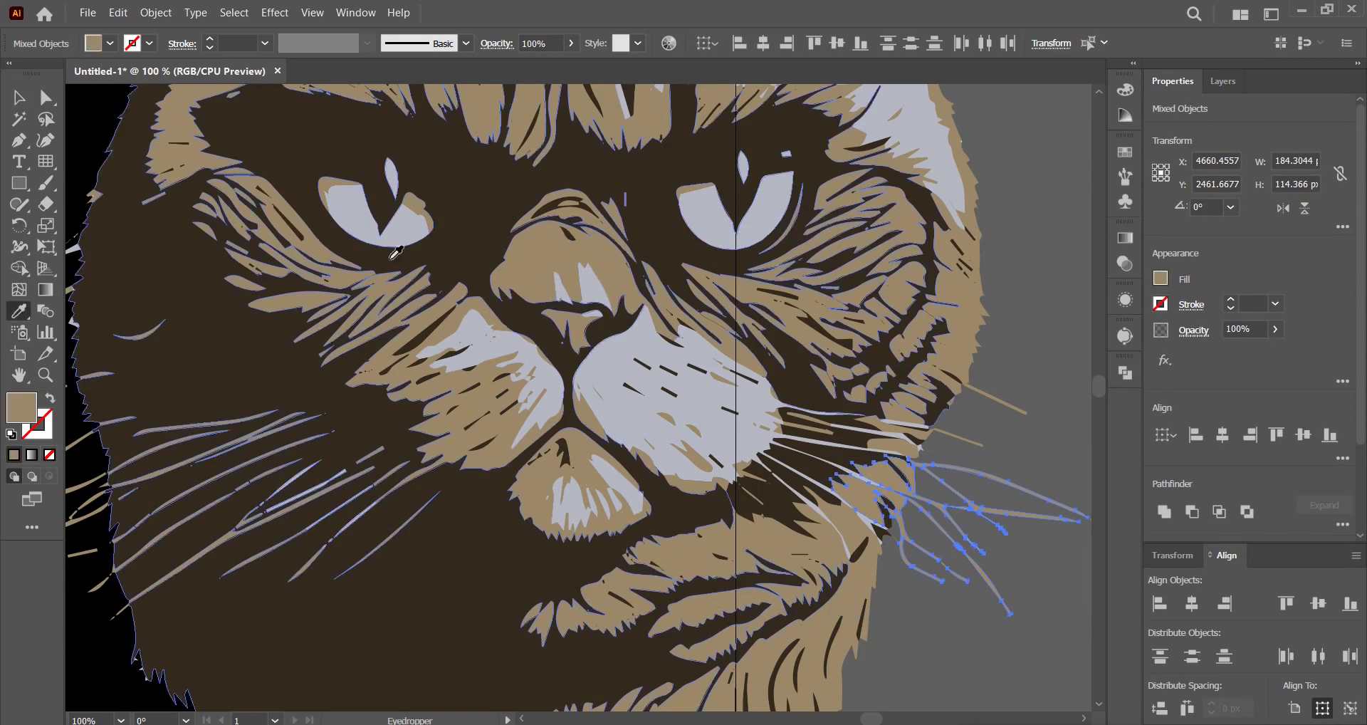
pyautogui.press('v')
pyautogui.click(1001, 269)
# - Delete the stray light-coloured fragments along the left outline of the cat's face
pyautogui.scroll(-1, 881, 291)
pyautogui.hscroll(-3, 518, 519)
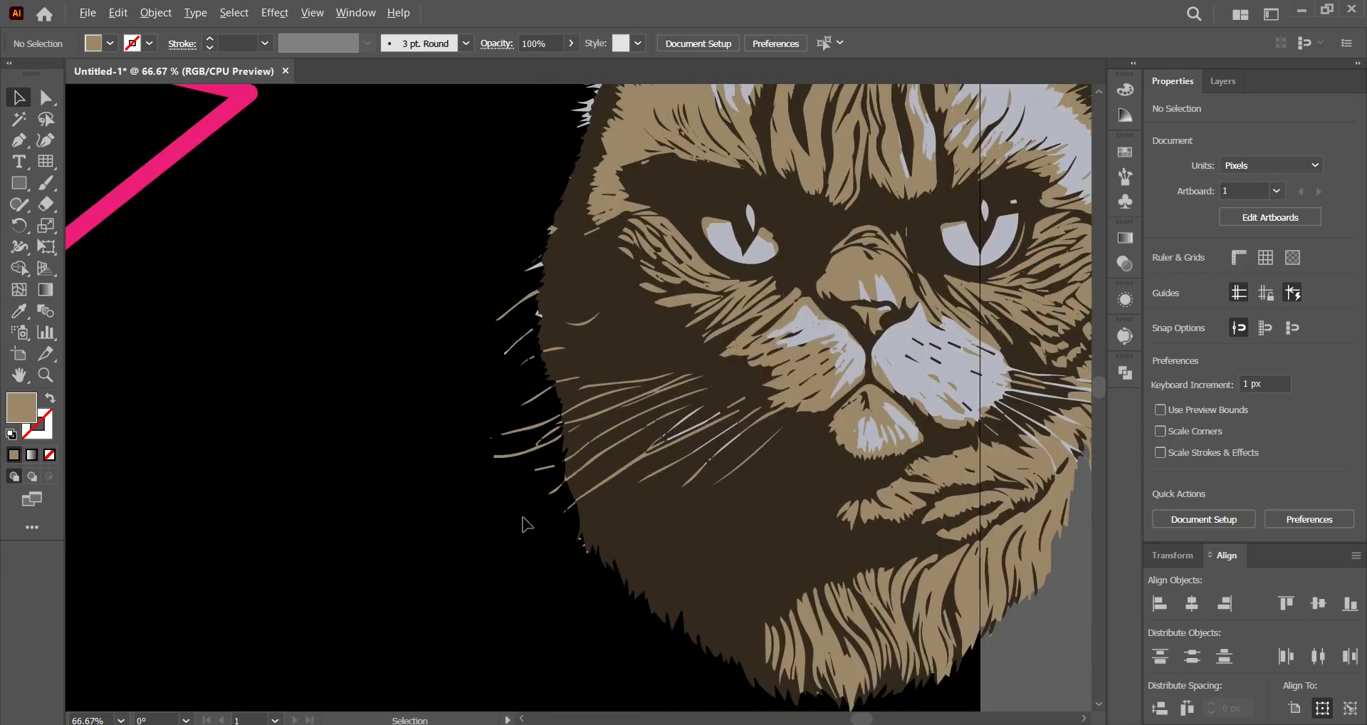
pyautogui.scroll(2, 427, 311)
pyautogui.click(452, 335)
pyautogui.click(658, 595)
pyautogui.click(659, 594)
pyautogui.moveTo(659, 595); pyautogui.dragTo(662, 561)
pyautogui.press('Delete')
pyautogui.click(497, 129)
pyautogui.click(397, 137)
pyautogui.scroll(2, 472, 207)
pyautogui.scroll(1, 447, 253)
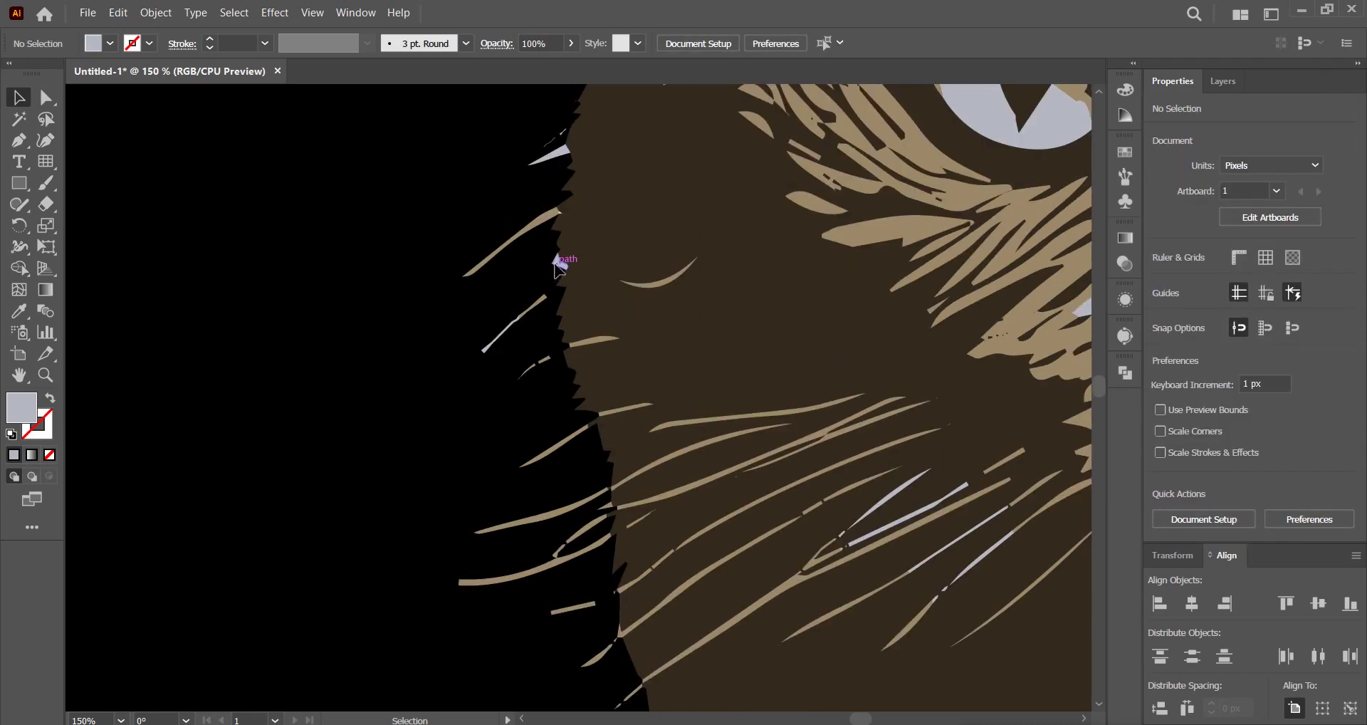
pyautogui.moveTo(524, 128); pyautogui.dragTo(563, 135)
pyautogui.press('Delete')
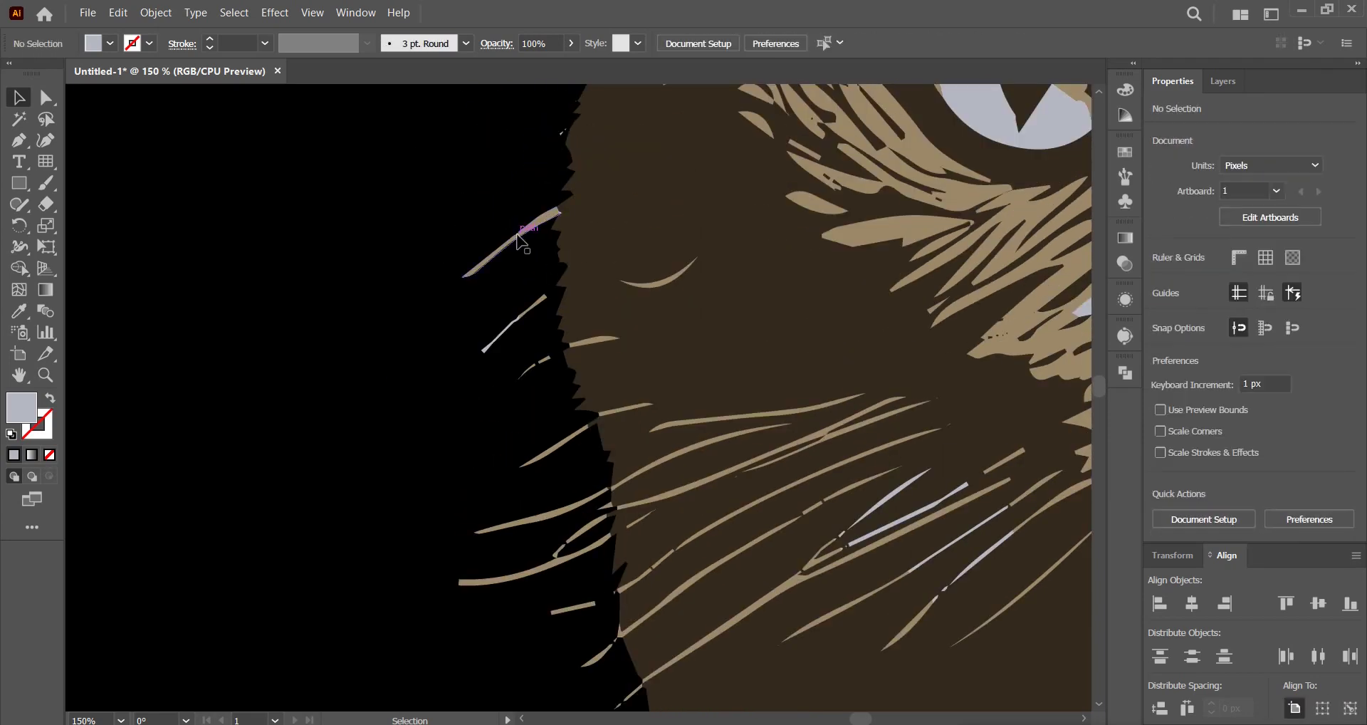
# - Recolor the light whisker segment beside the cat's left cheek with the tan of the neighbouring fur
pyautogui.scroll(1, 520, 242)
pyautogui.moveTo(467, 366); pyautogui.dragTo(525, 430)
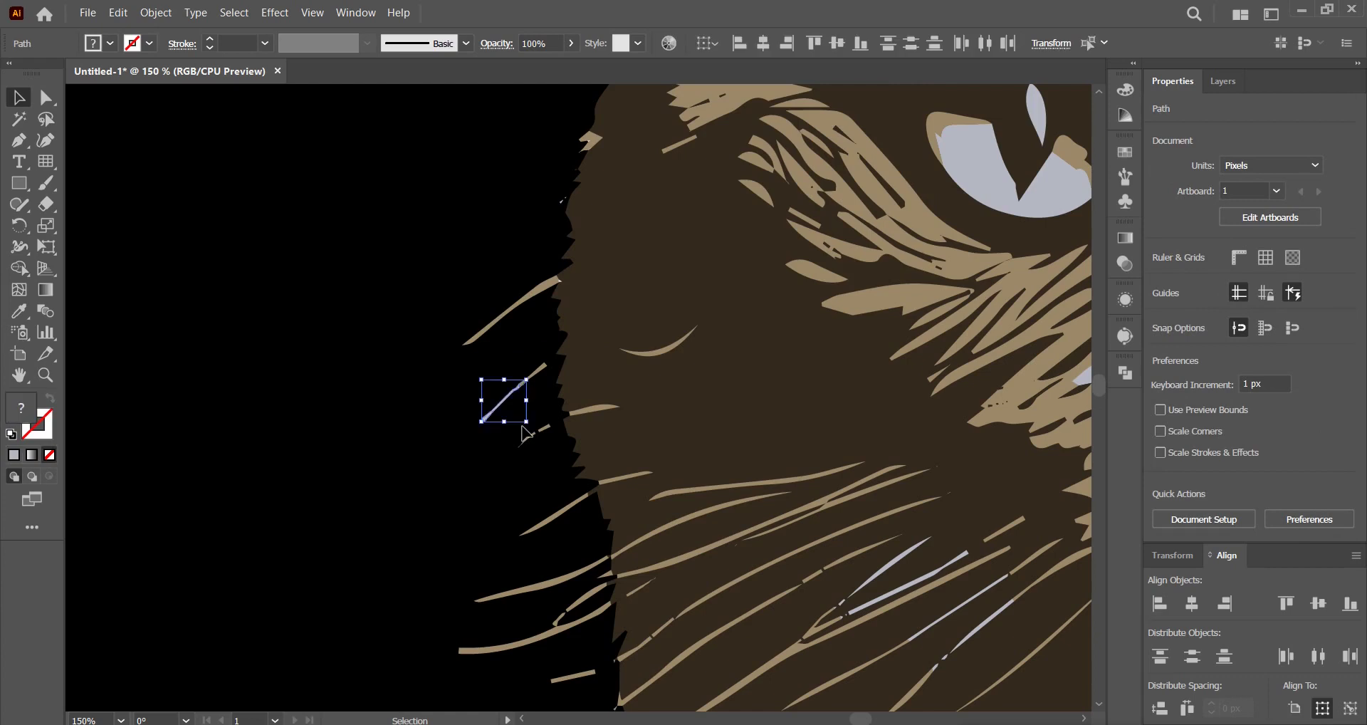
pyautogui.press('i')
pyautogui.click(560, 282)
pyautogui.scroll(3, 651, 391)
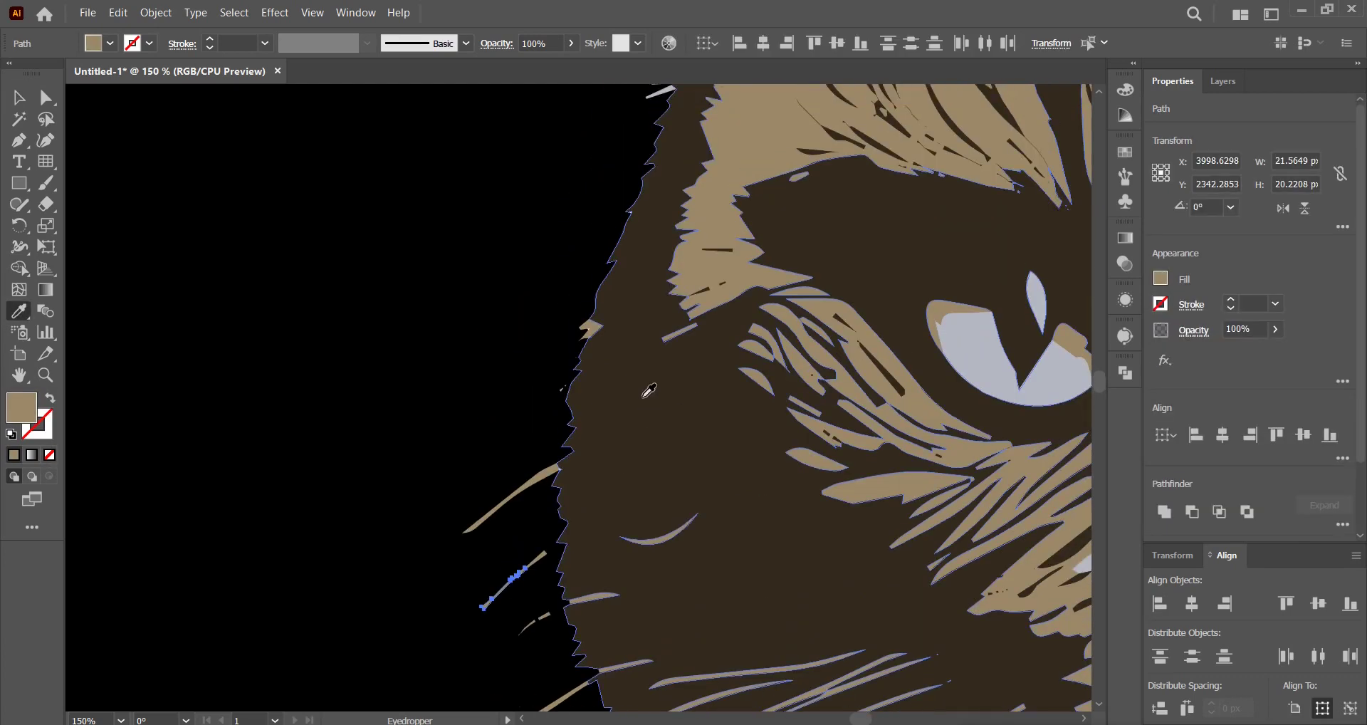
pyautogui.press('v')
pyautogui.click(543, 399)
# - Clean up the tiny light specks along the left edge of the cat's face at eye level
pyautogui.scroll(1, 541, 395)
pyautogui.moveTo(543, 365); pyautogui.dragTo(575, 385)
pyautogui.moveTo(603, 309); pyautogui.dragTo(640, 288)
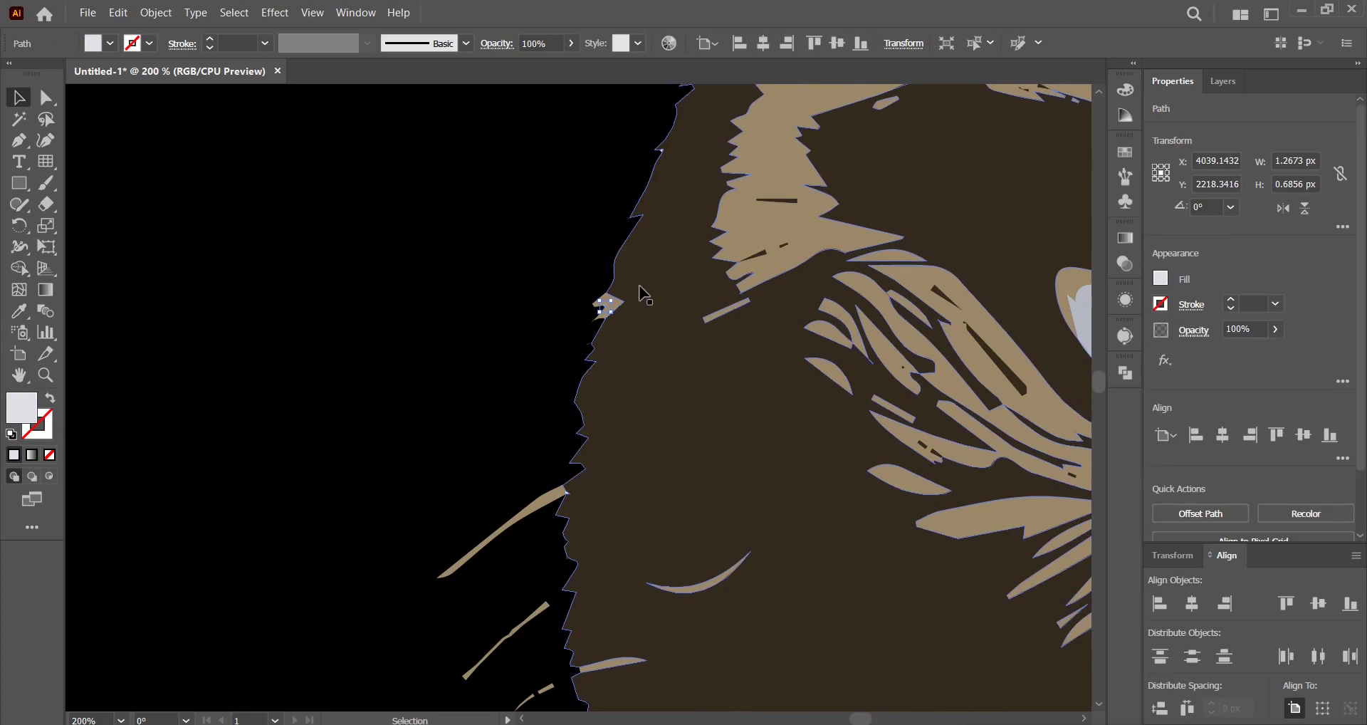
pyautogui.click(644, 292)
pyautogui.click(537, 333)
pyautogui.moveTo(407, 552); pyautogui.dragTo(410, 548)
pyautogui.scroll(-3, 413, 544)
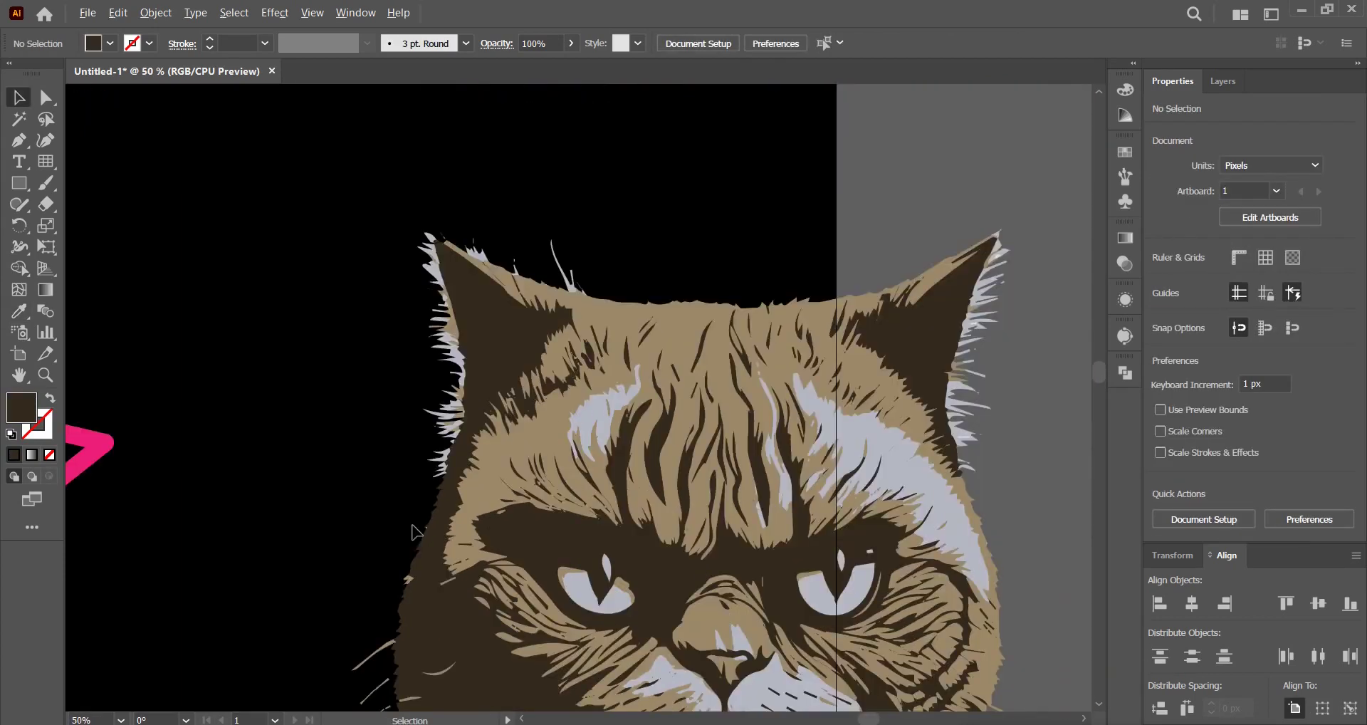
# - Select every tan shape of the cat head by matching fill color and group them
pyautogui.moveTo(712, 572); pyautogui.dragTo(844, 369)
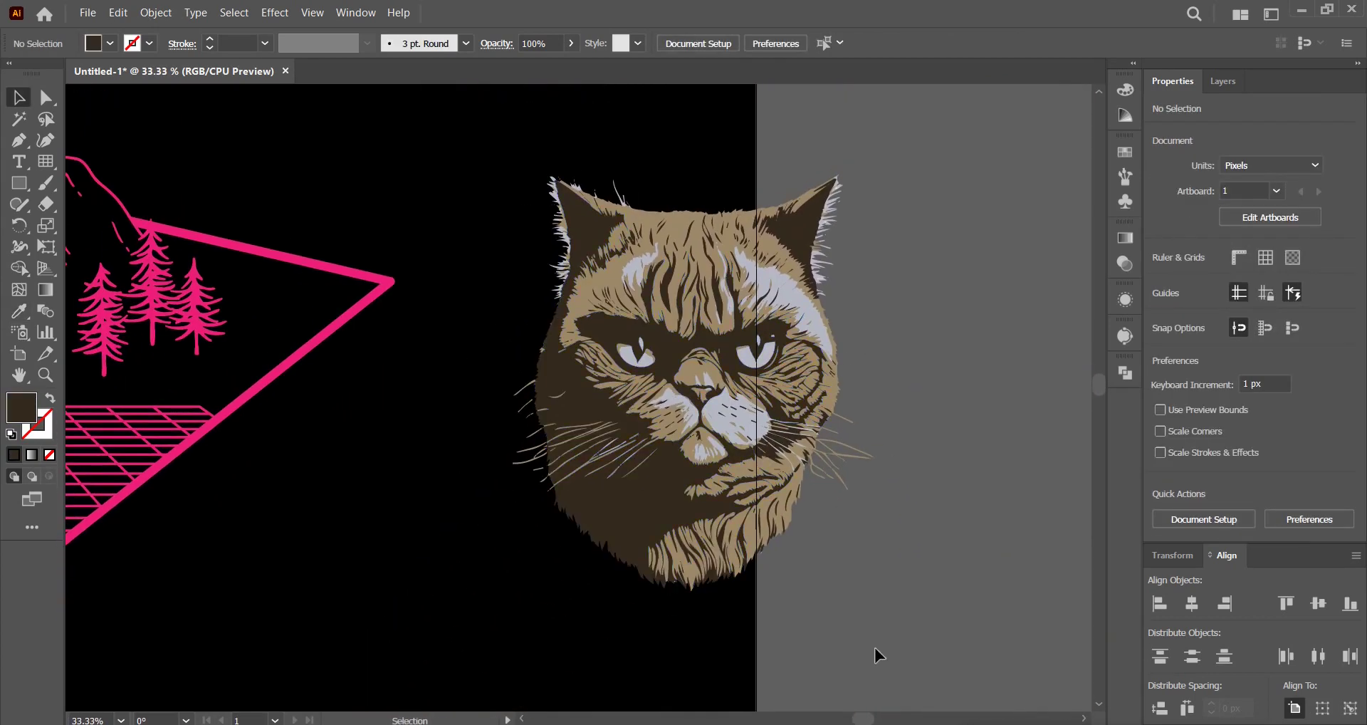
pyautogui.click(675, 225)
pyautogui.click(235, 12)
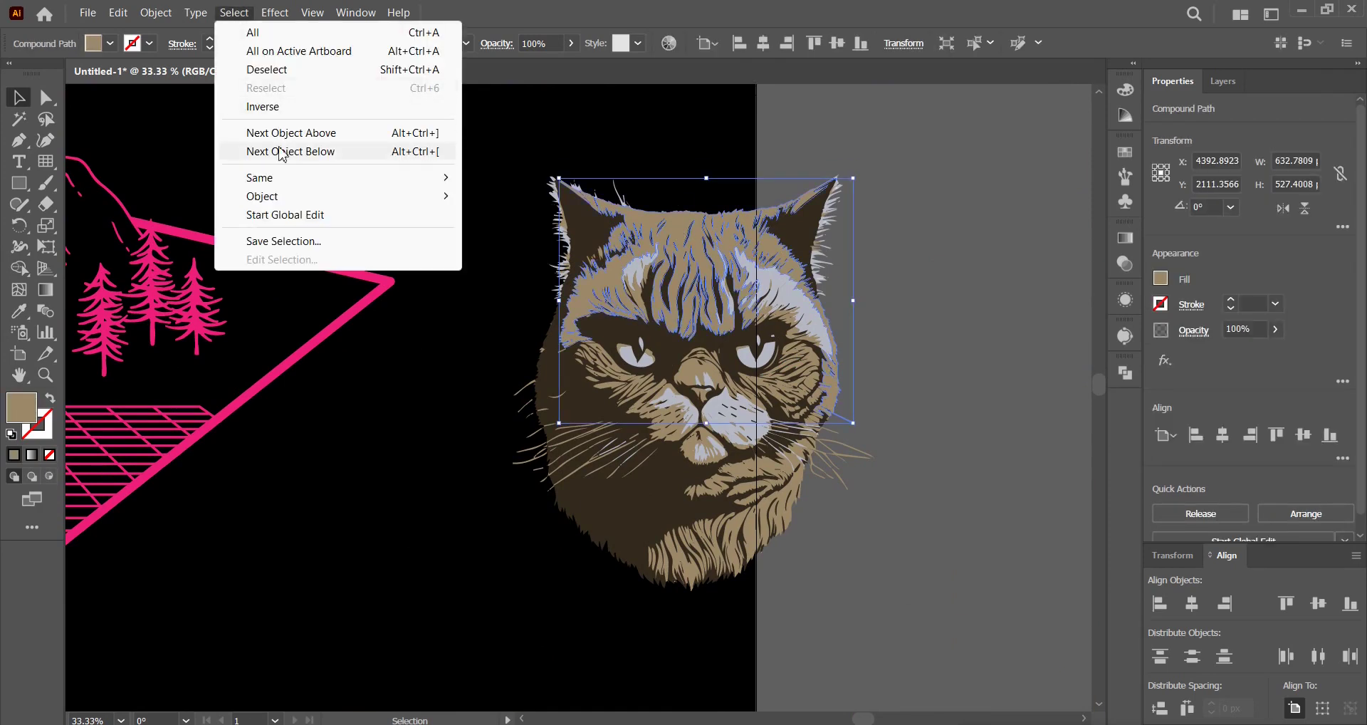
pyautogui.moveTo(283, 177)
pyautogui.click(582, 265)
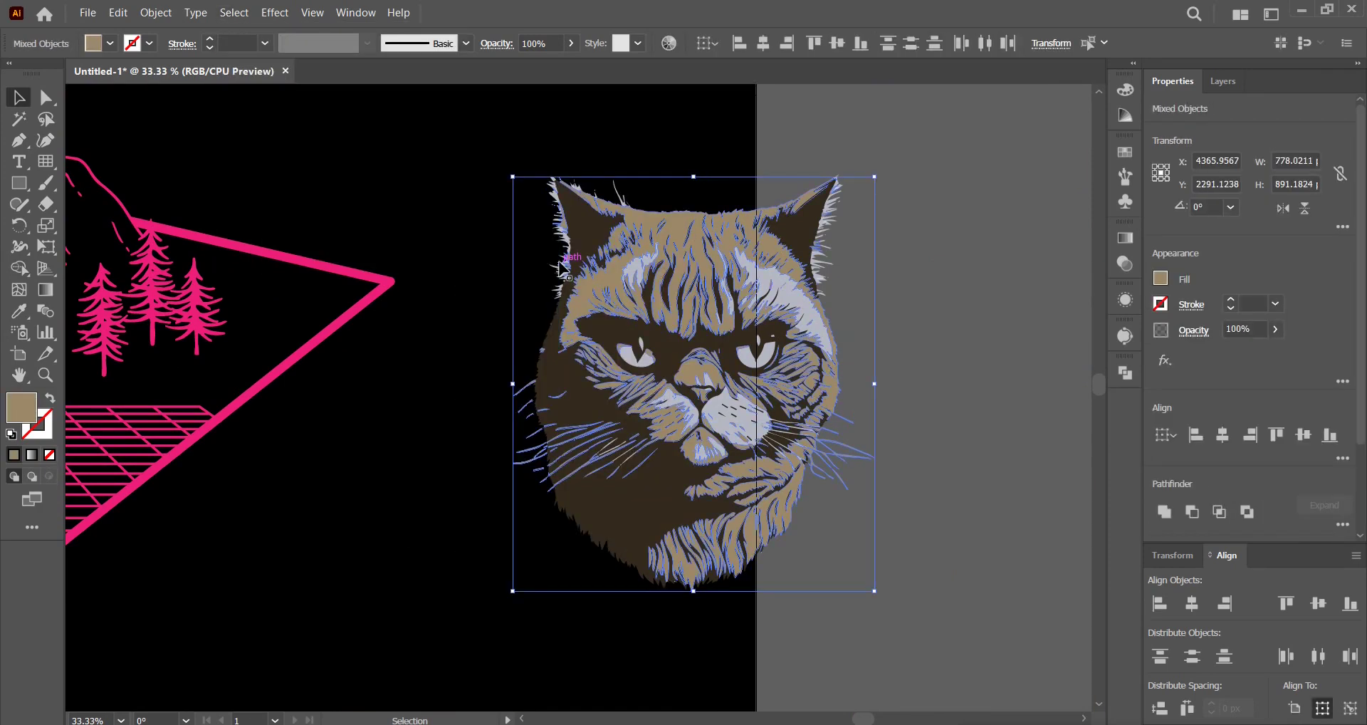
pyautogui.rightClick(589, 237)
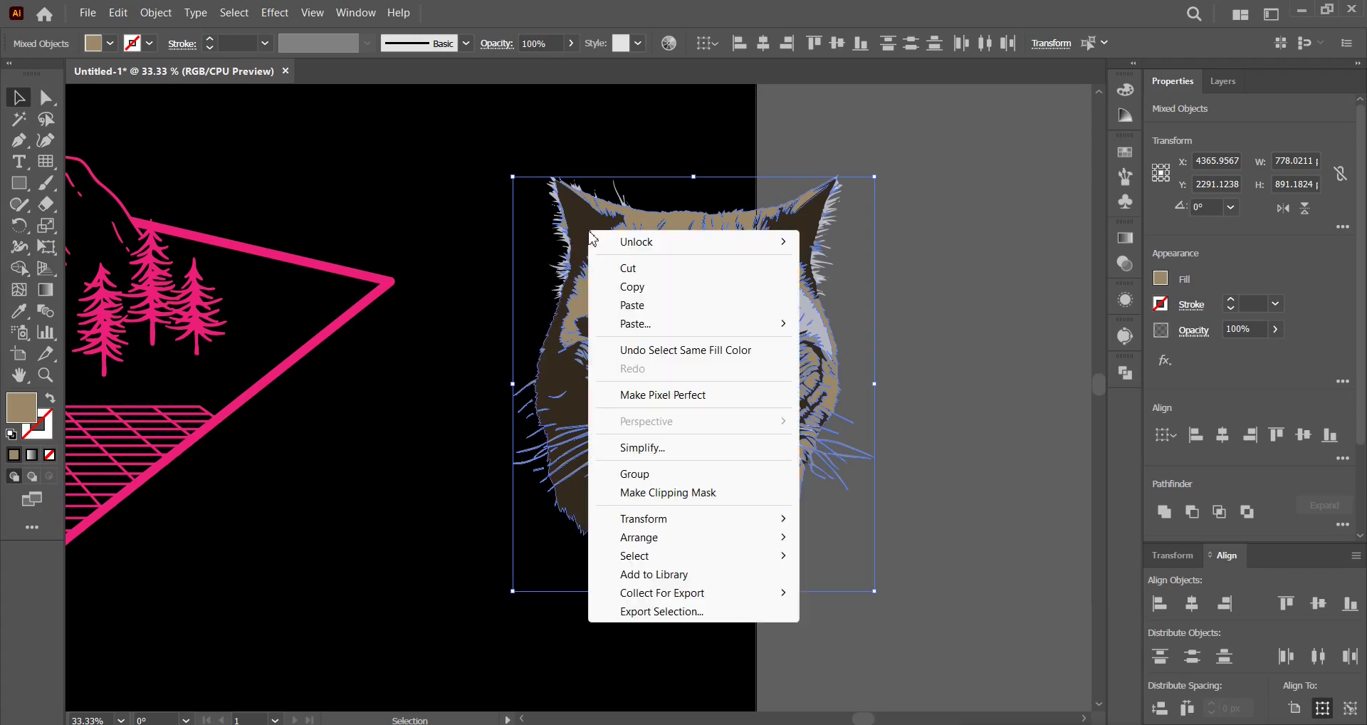
pyautogui.click(638, 476)
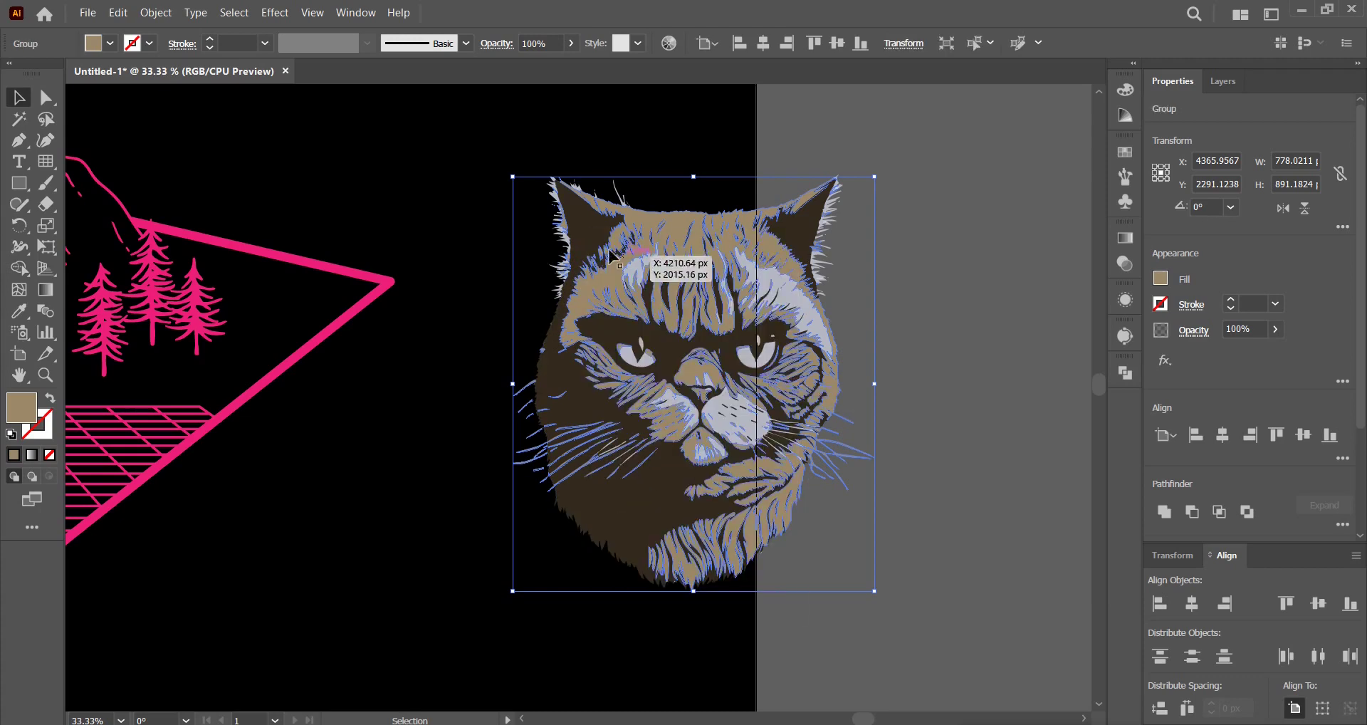
pyautogui.click(933, 249)
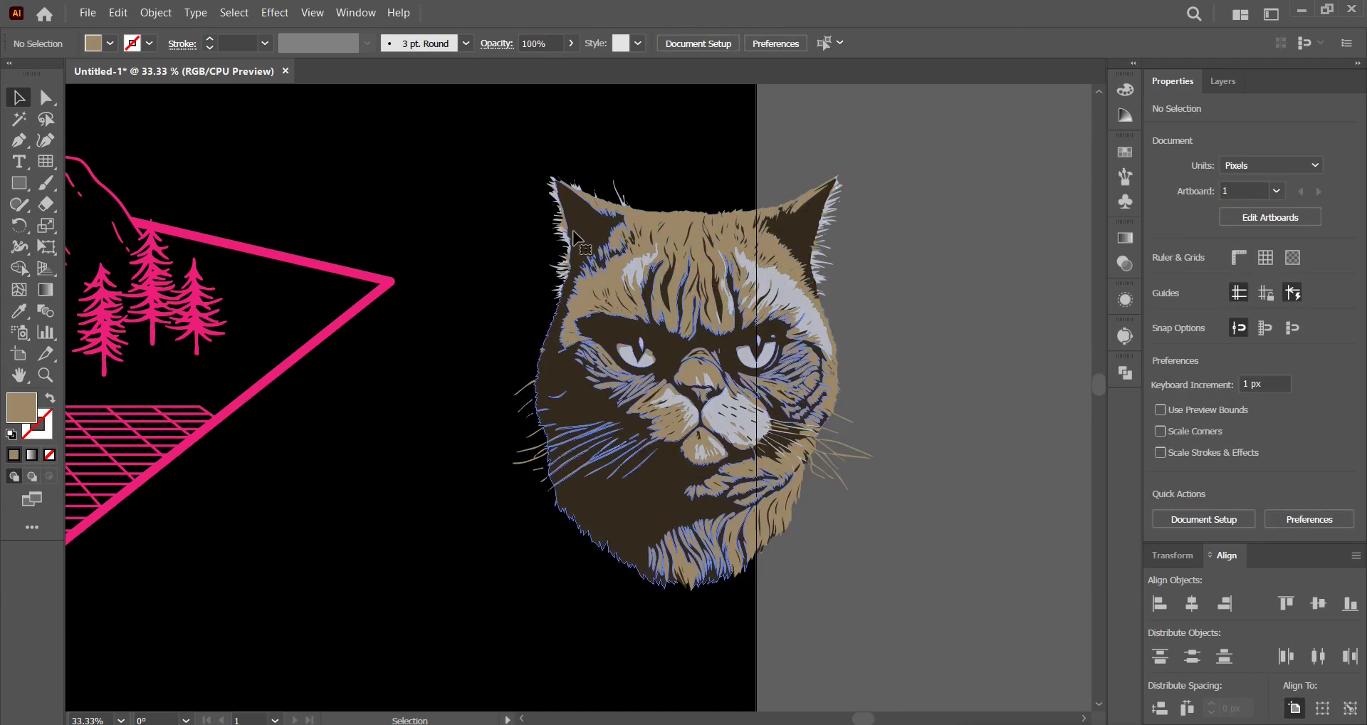
# - Select every dark brown shape of the cat head by matching fill color and group them
pyautogui.click(600, 246)
pyautogui.click(235, 13)
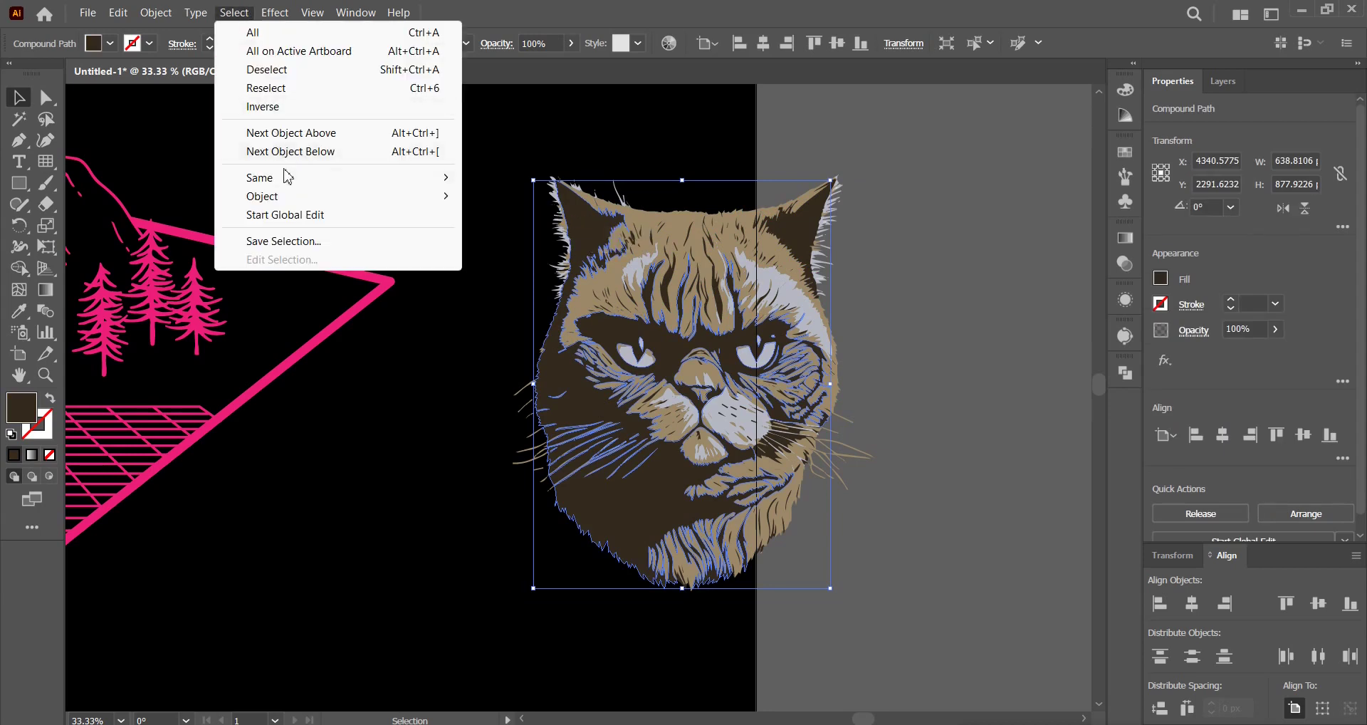
pyautogui.moveTo(329, 179)
pyautogui.click(509, 267)
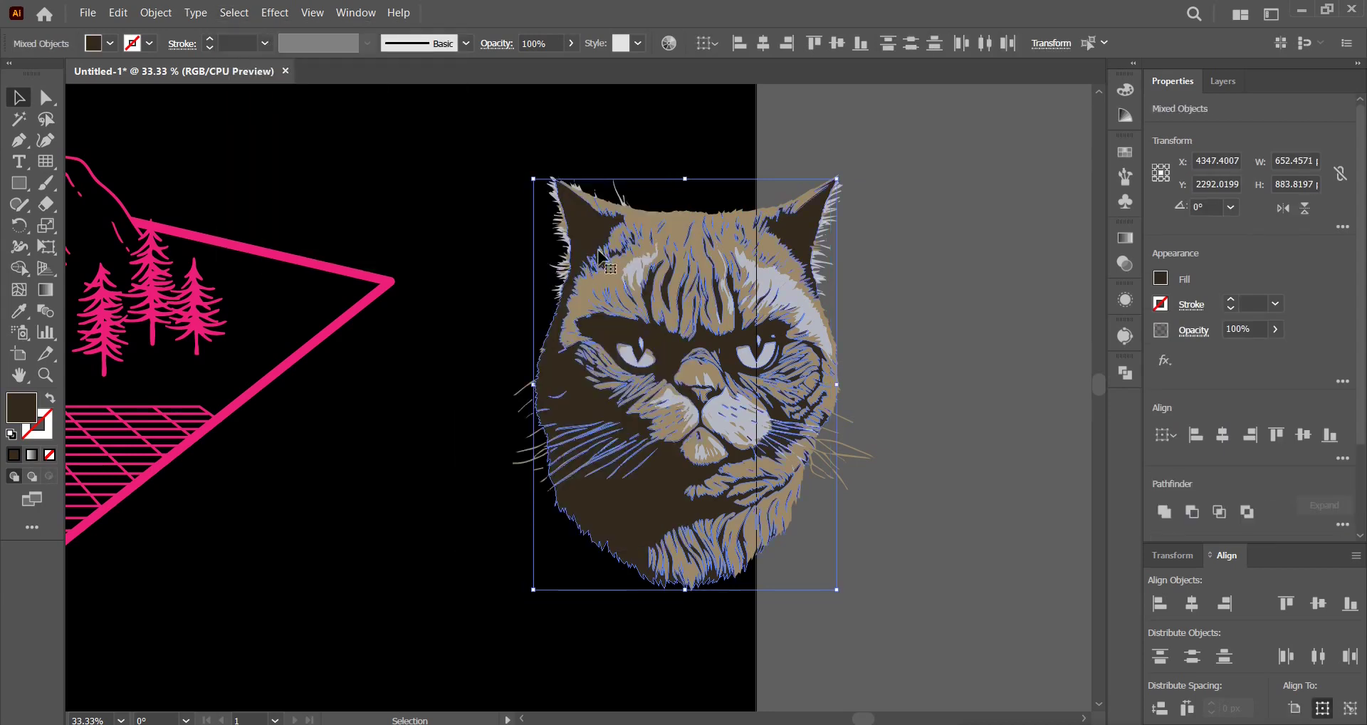
pyautogui.rightClick(610, 243)
pyautogui.rightClick(586, 214)
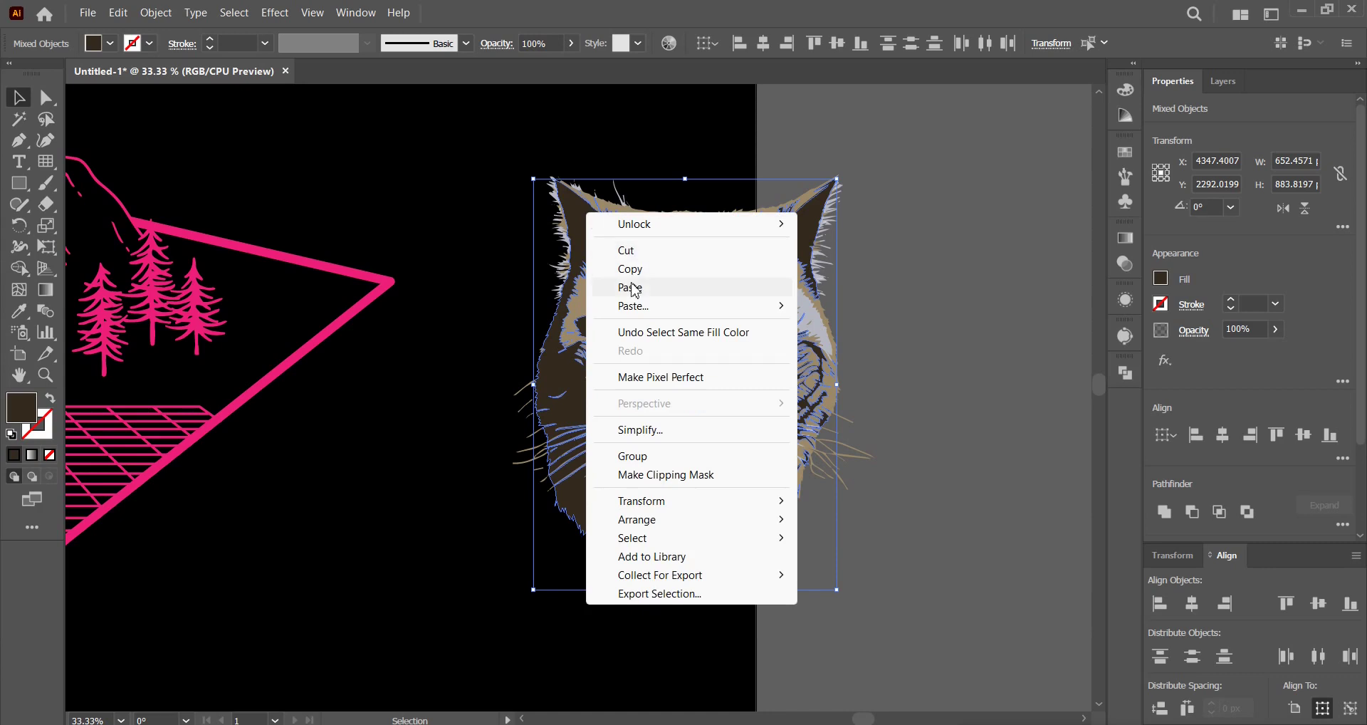
pyautogui.click(633, 456)
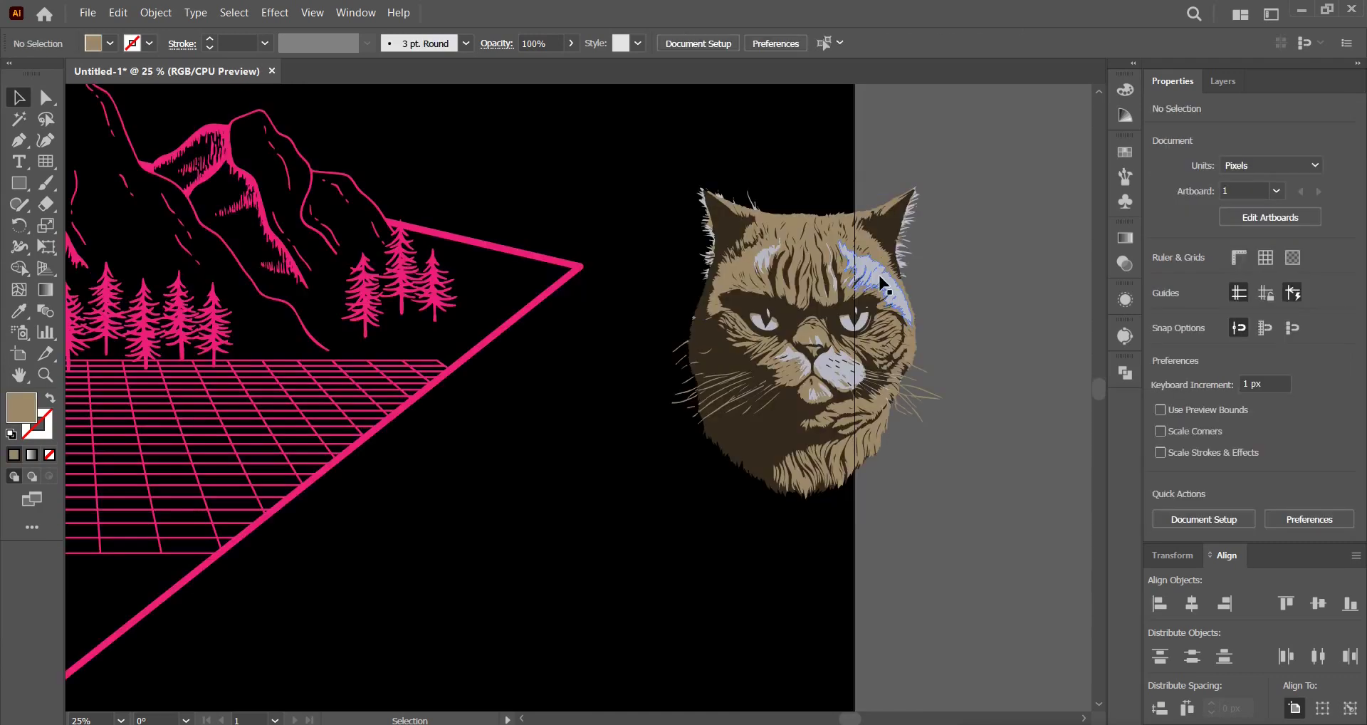
# - Select every light grey shape of the cat head by matching fill color and group them
pyautogui.click(879, 276)
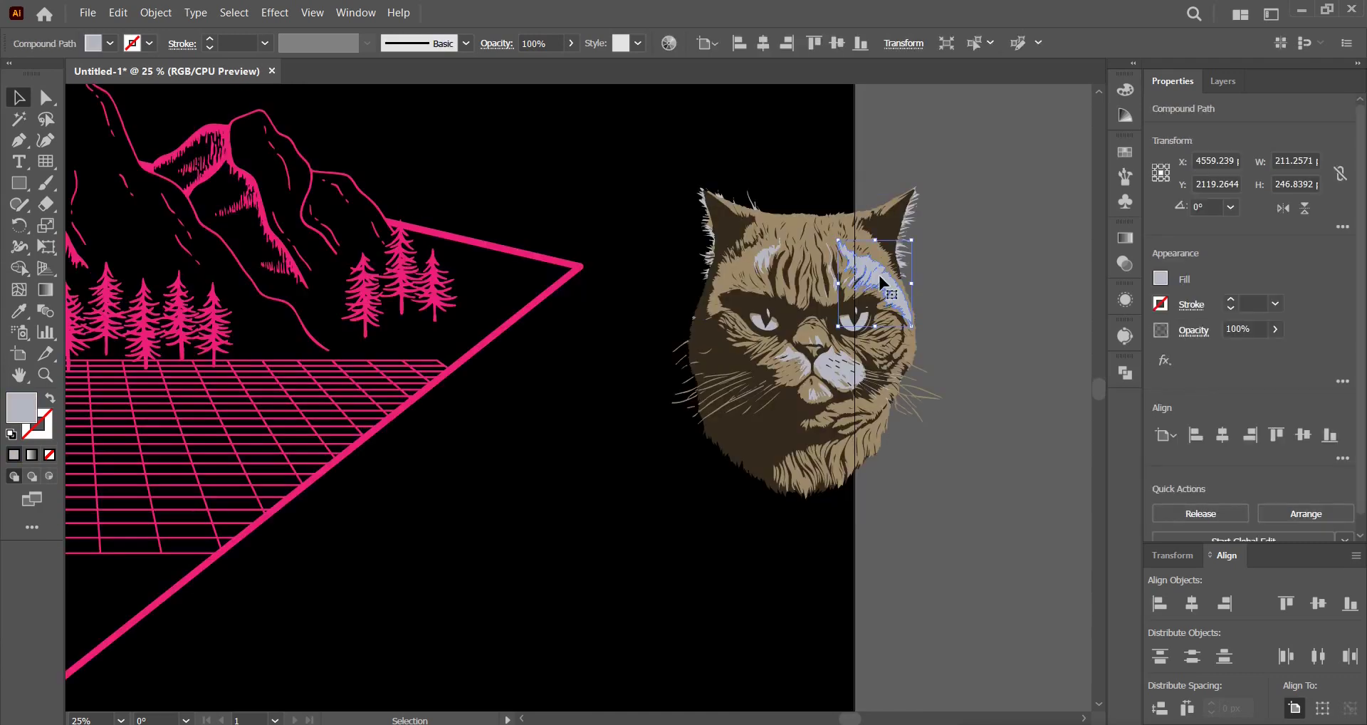
pyautogui.click(235, 13)
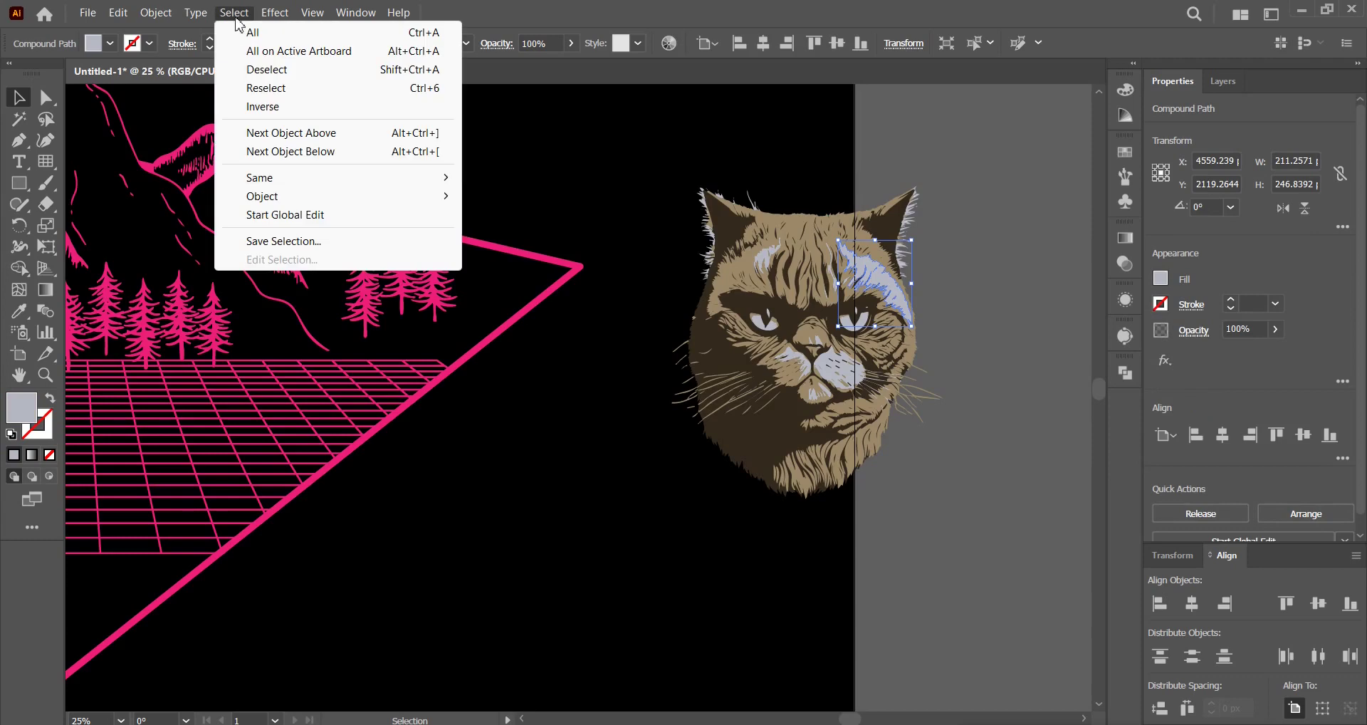
pyautogui.moveTo(278, 177)
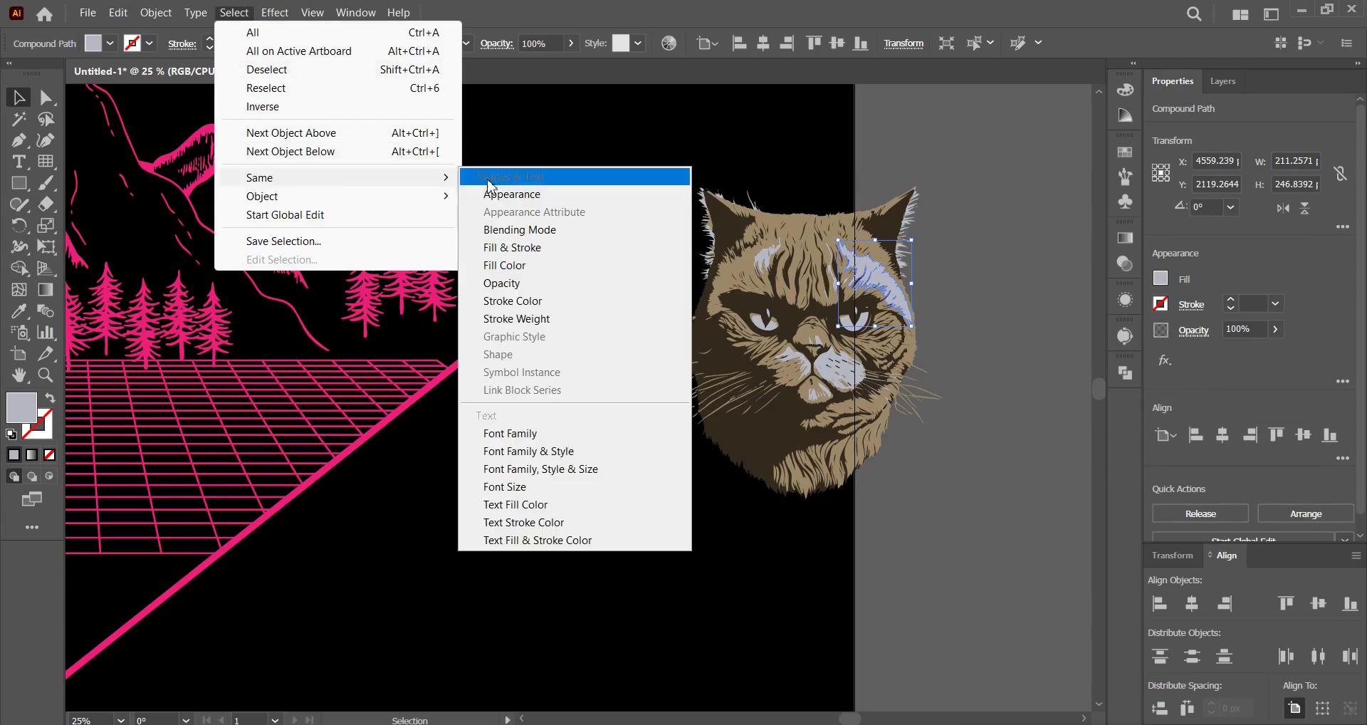
pyautogui.click(539, 266)
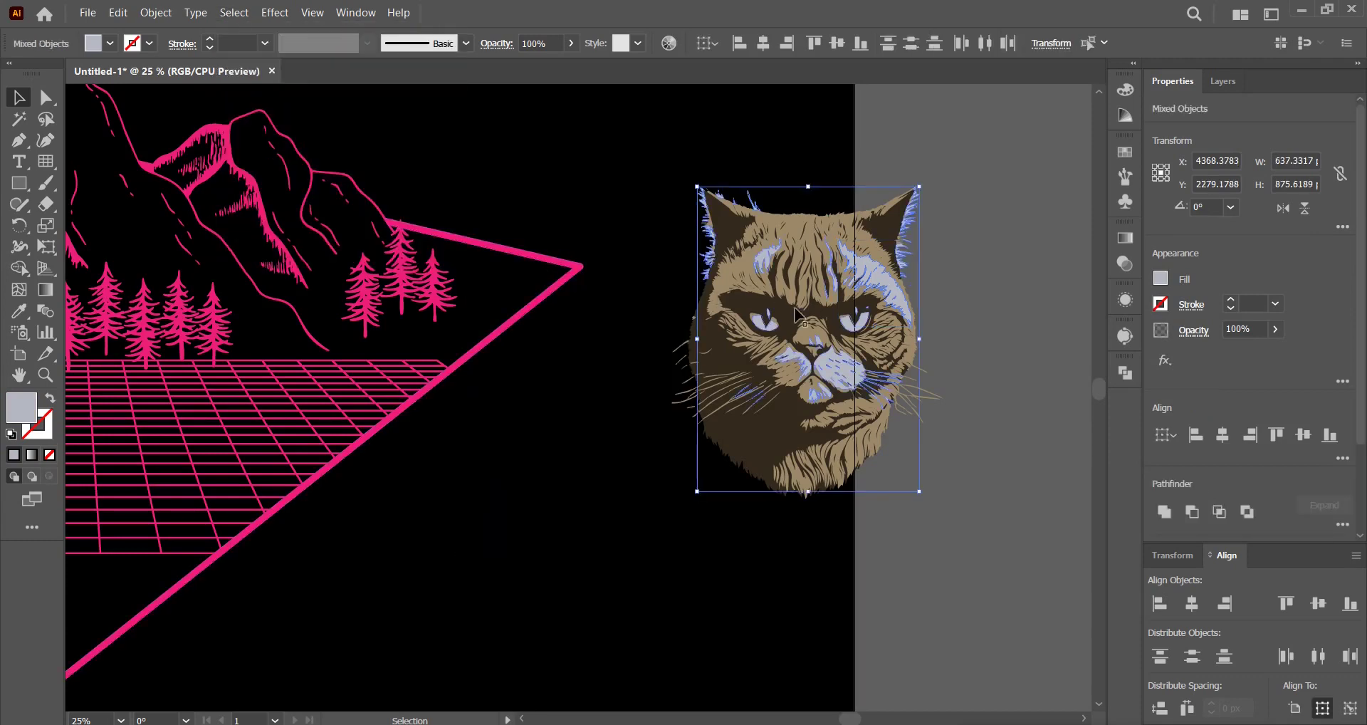
pyautogui.rightClick(826, 370)
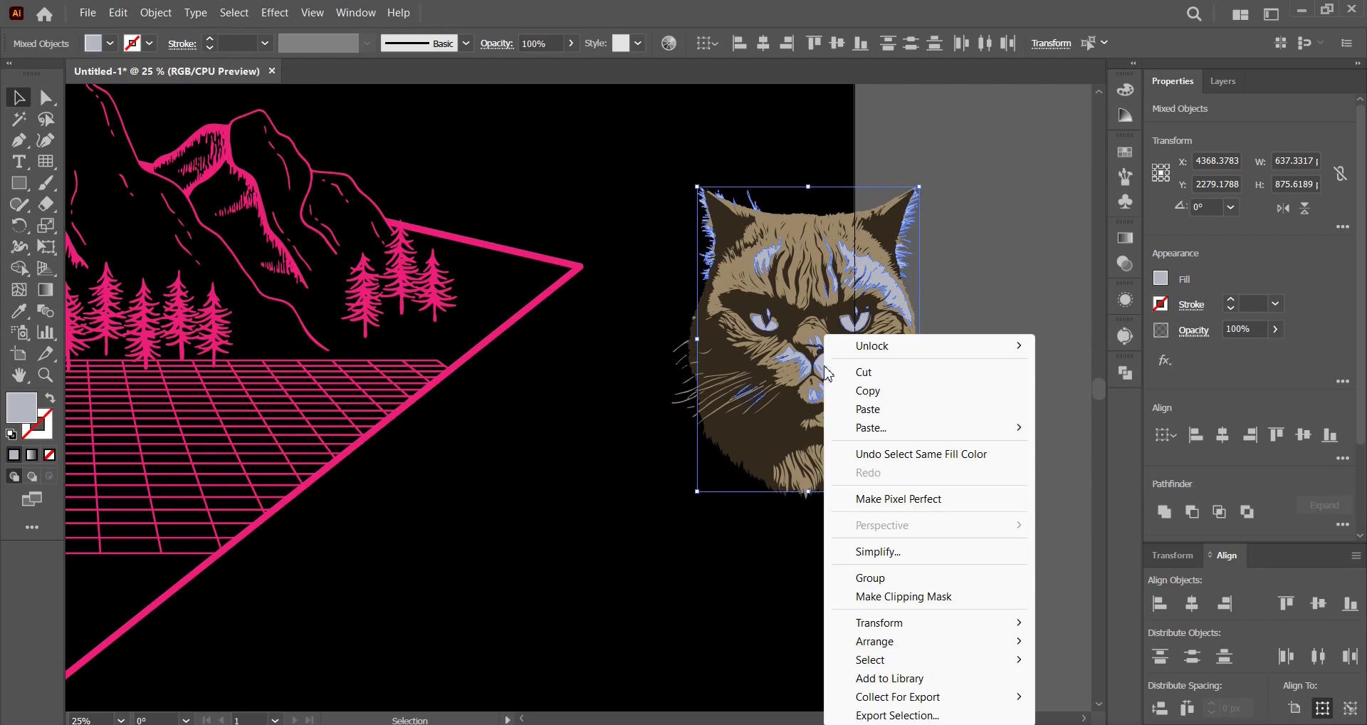
pyautogui.click(870, 578)
pyautogui.click(957, 460)
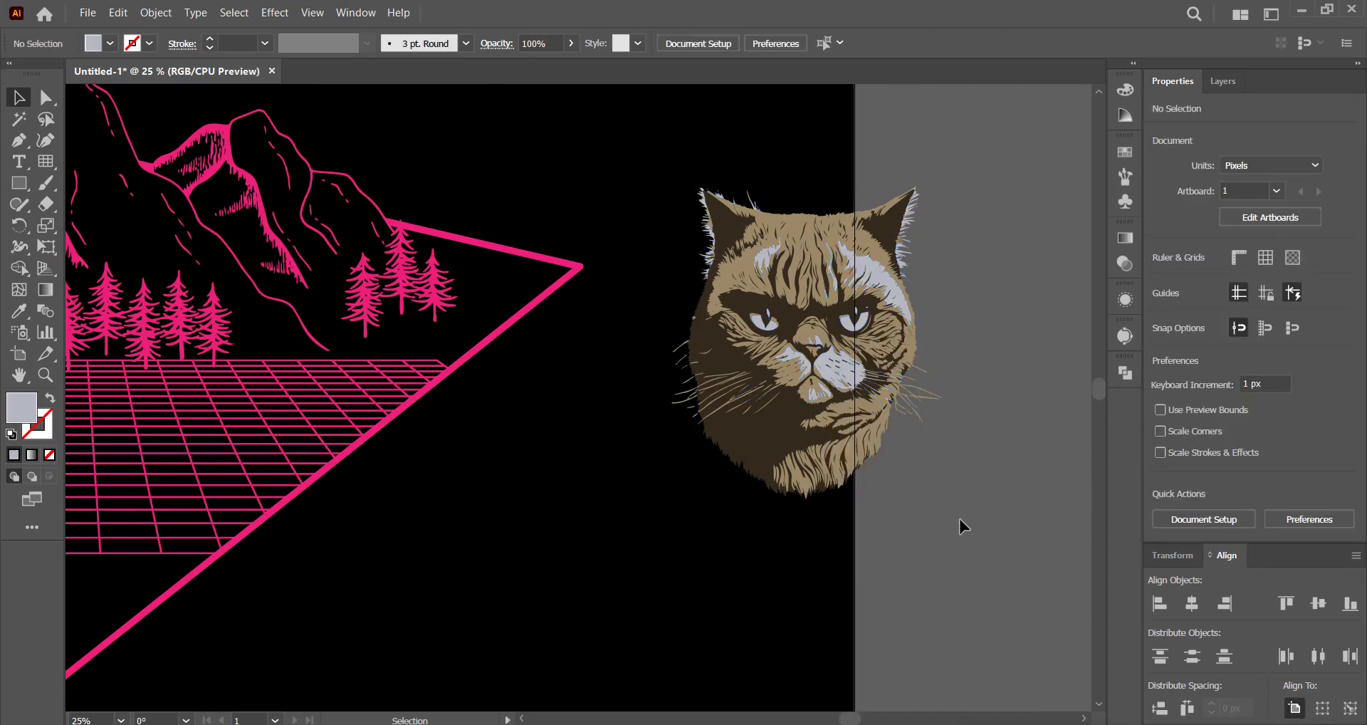
# - Select the cat head's remaining ungrouped off-white paths by matching fill color and group them
pyautogui.click(1226, 94)
pyautogui.moveTo(968, 502); pyautogui.dragTo(645, 145)
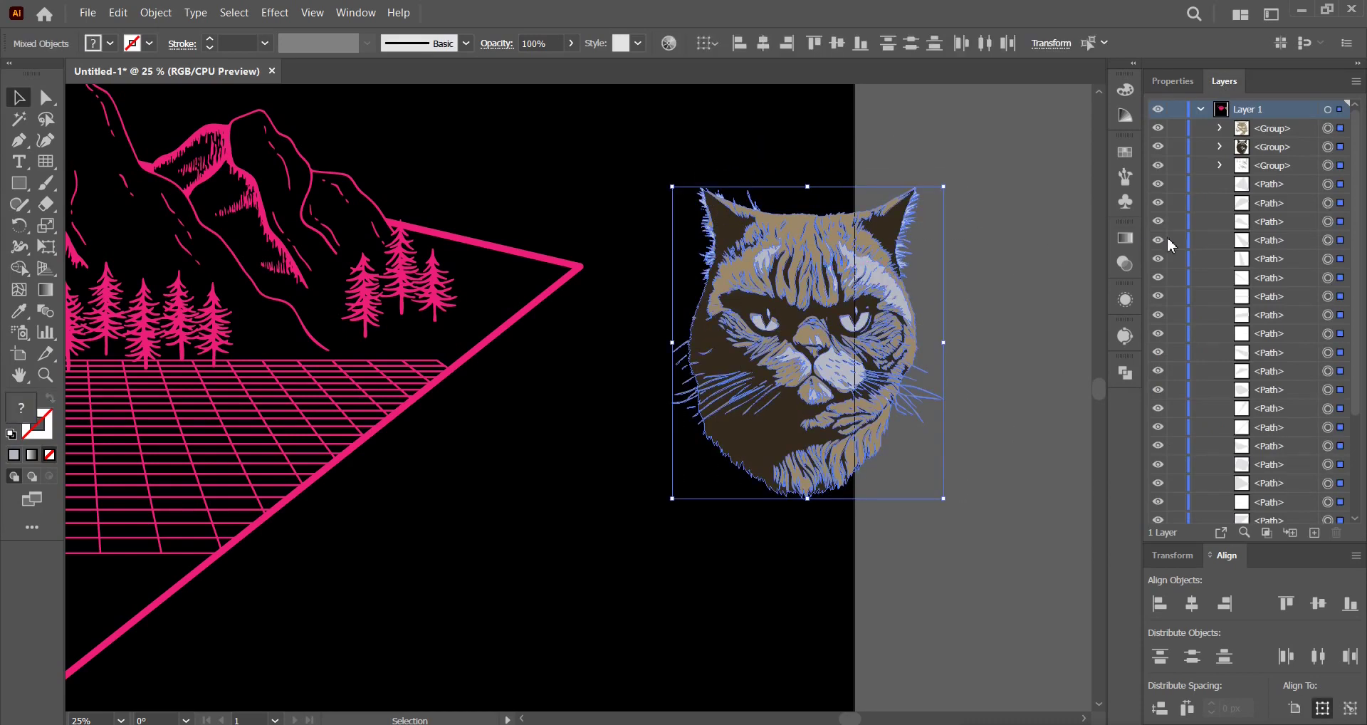
pyautogui.click(1328, 184)
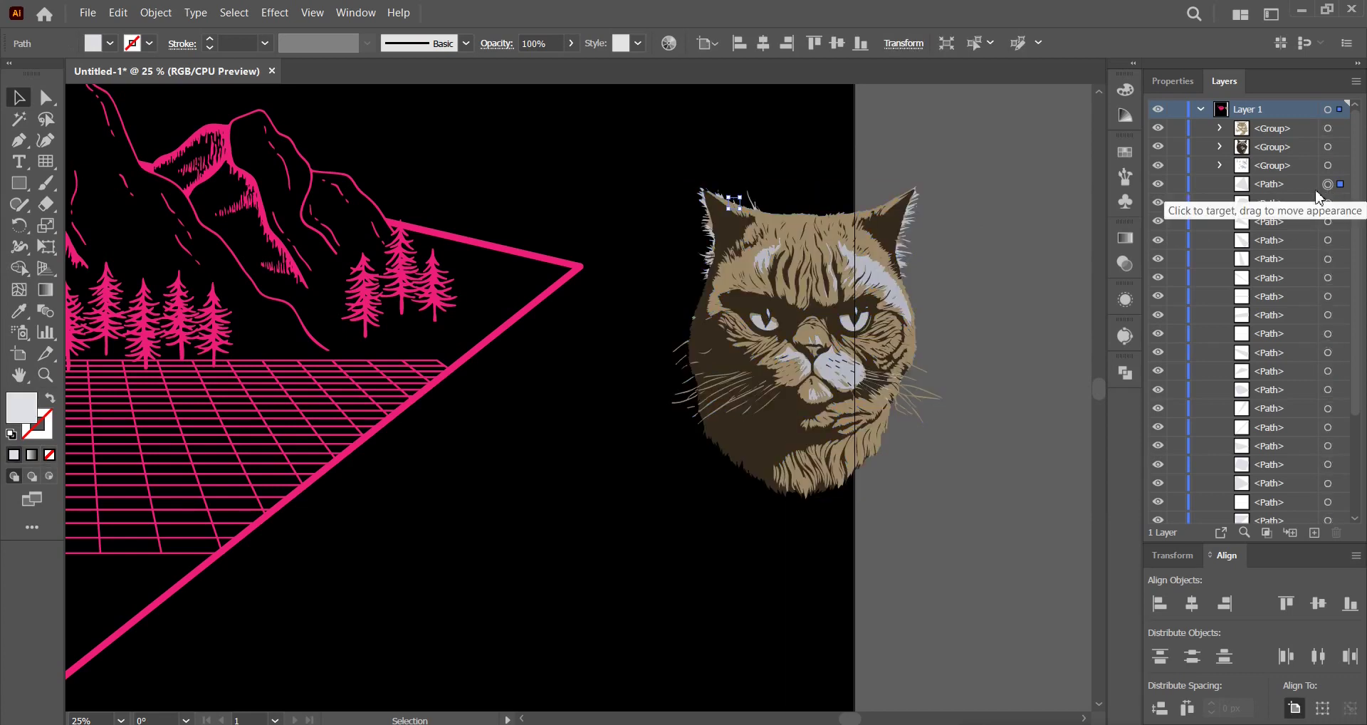
pyautogui.click(232, 16)
pyautogui.moveTo(287, 179)
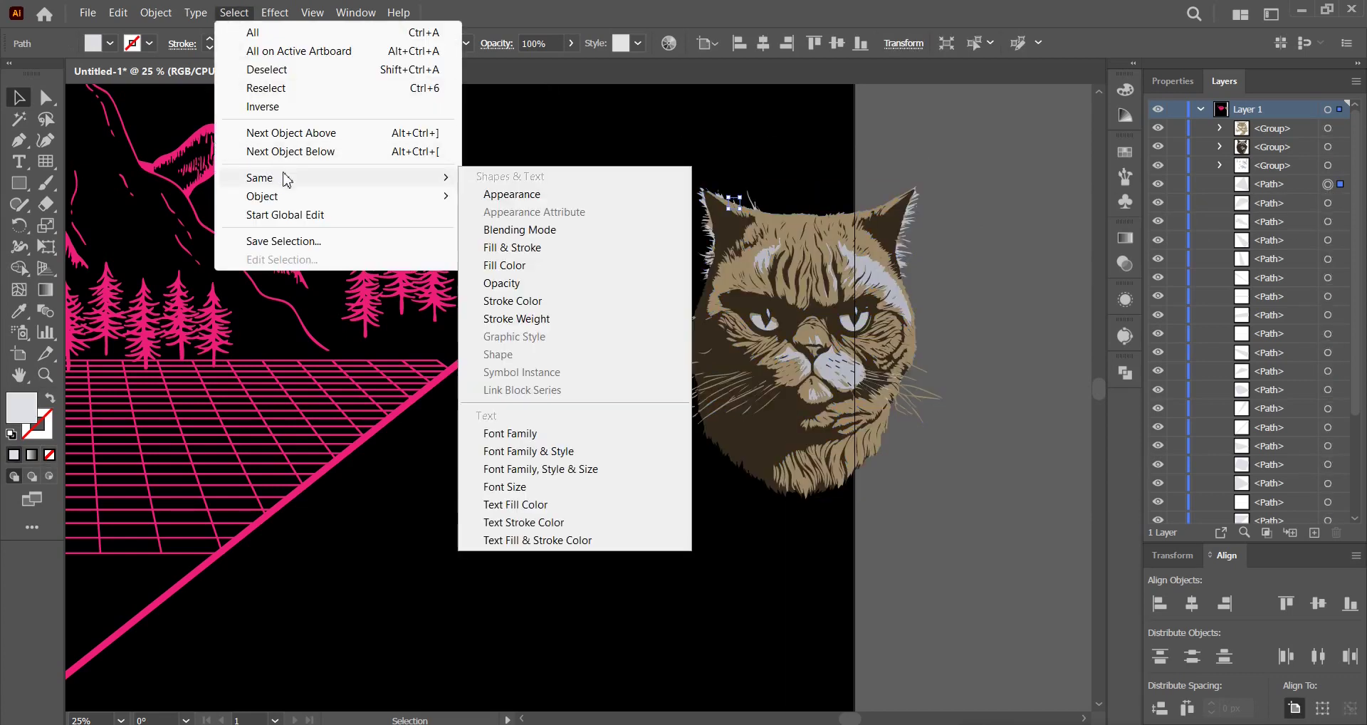
pyautogui.click(504, 265)
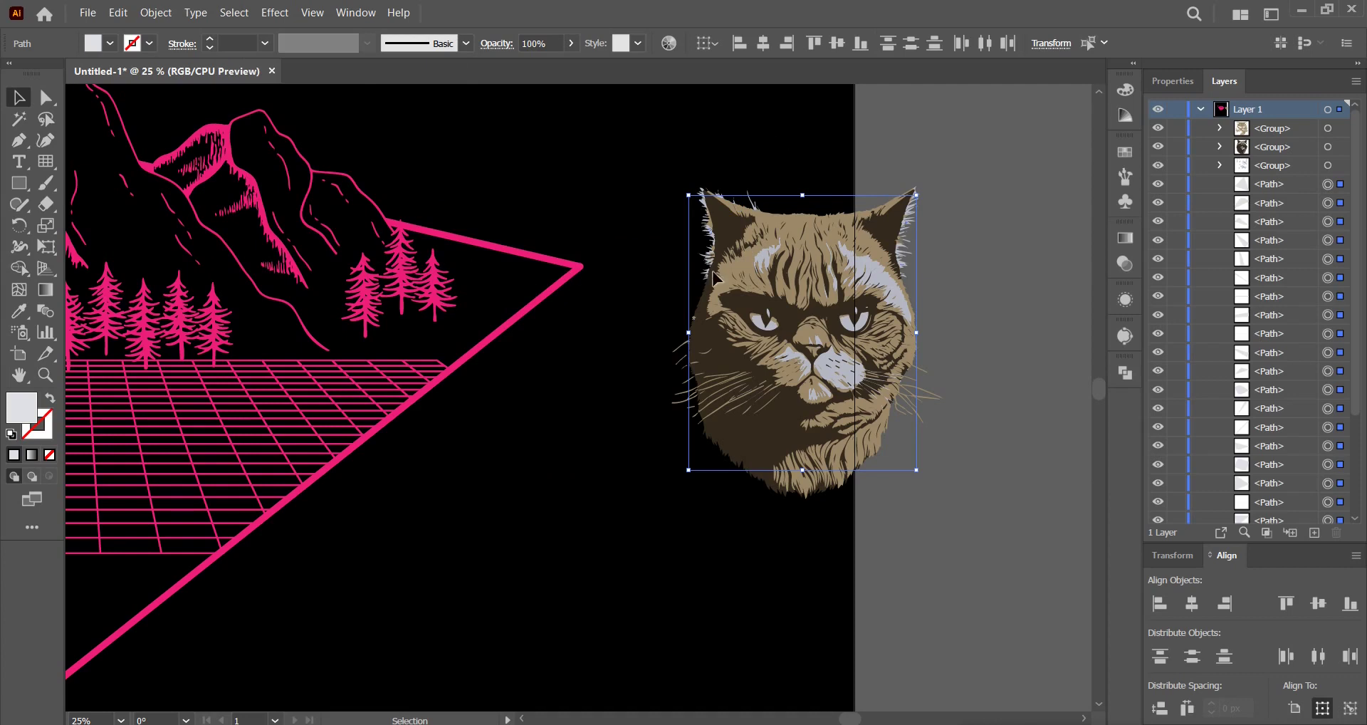
pyautogui.rightClick(870, 268)
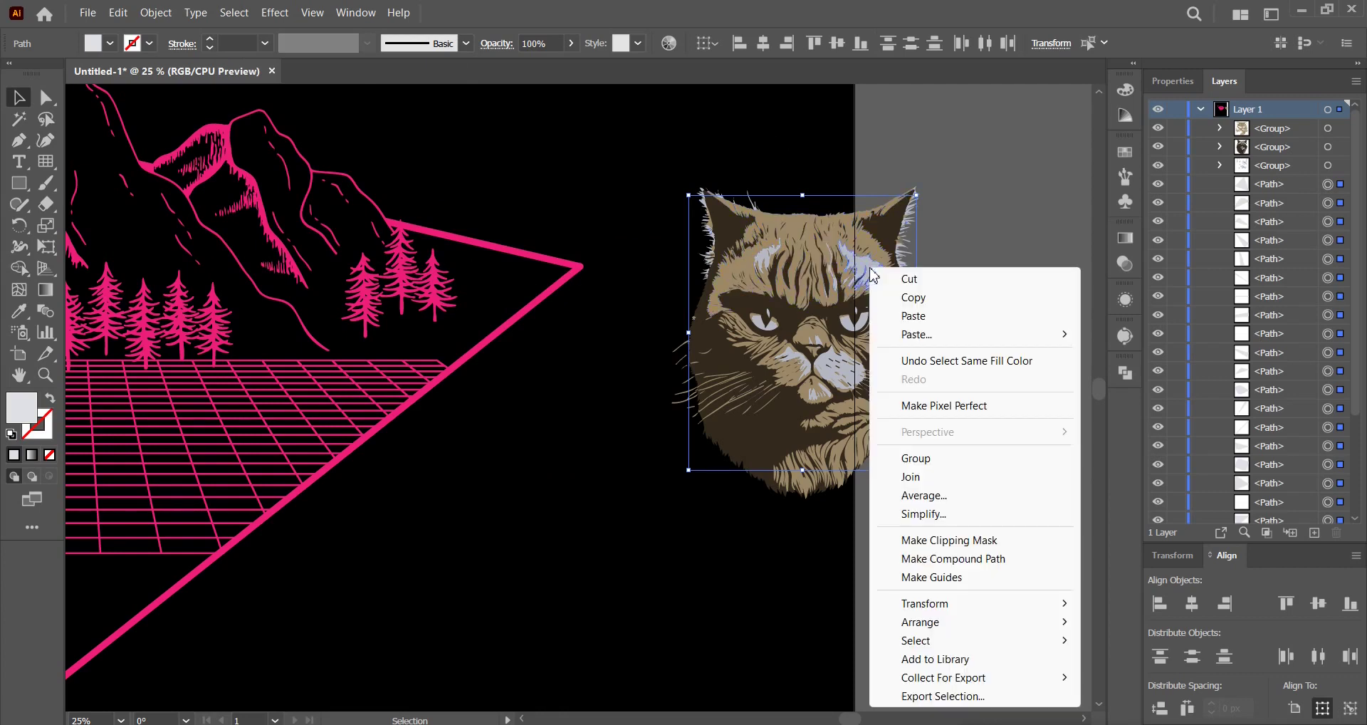
pyautogui.click(917, 459)
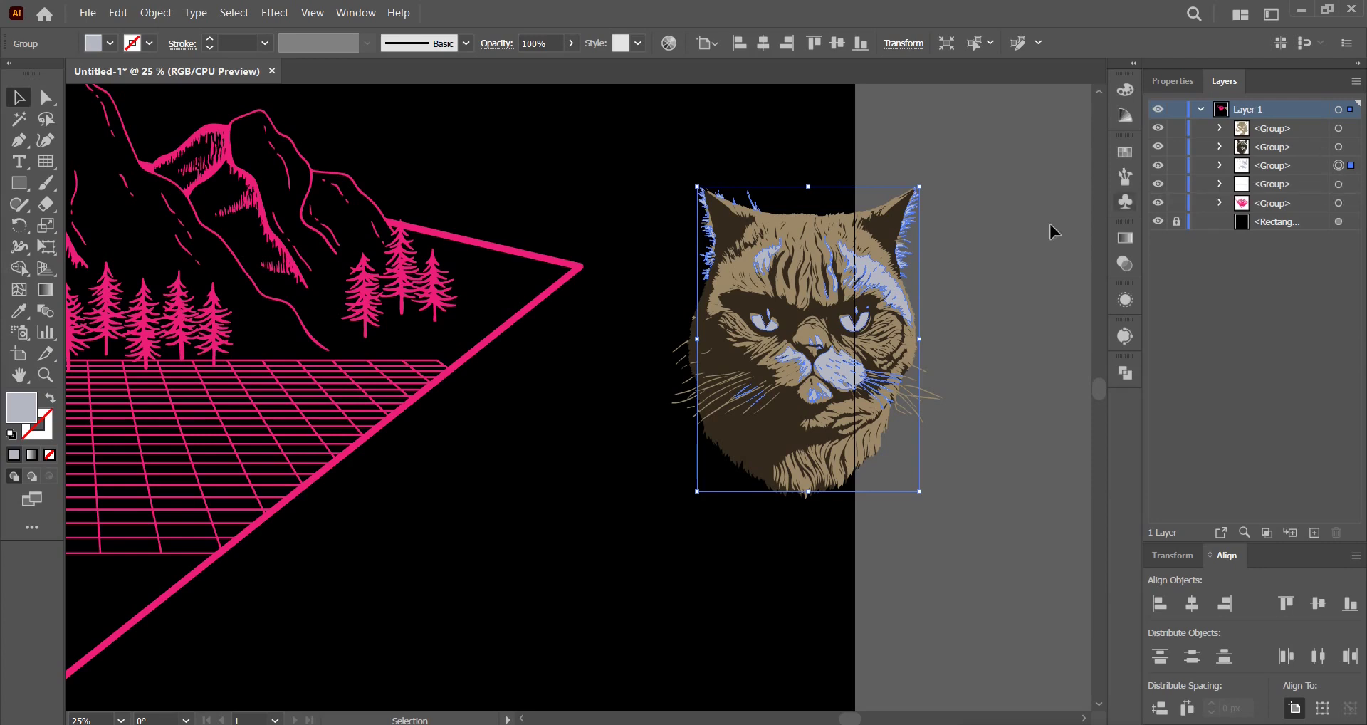
pyautogui.click(985, 477)
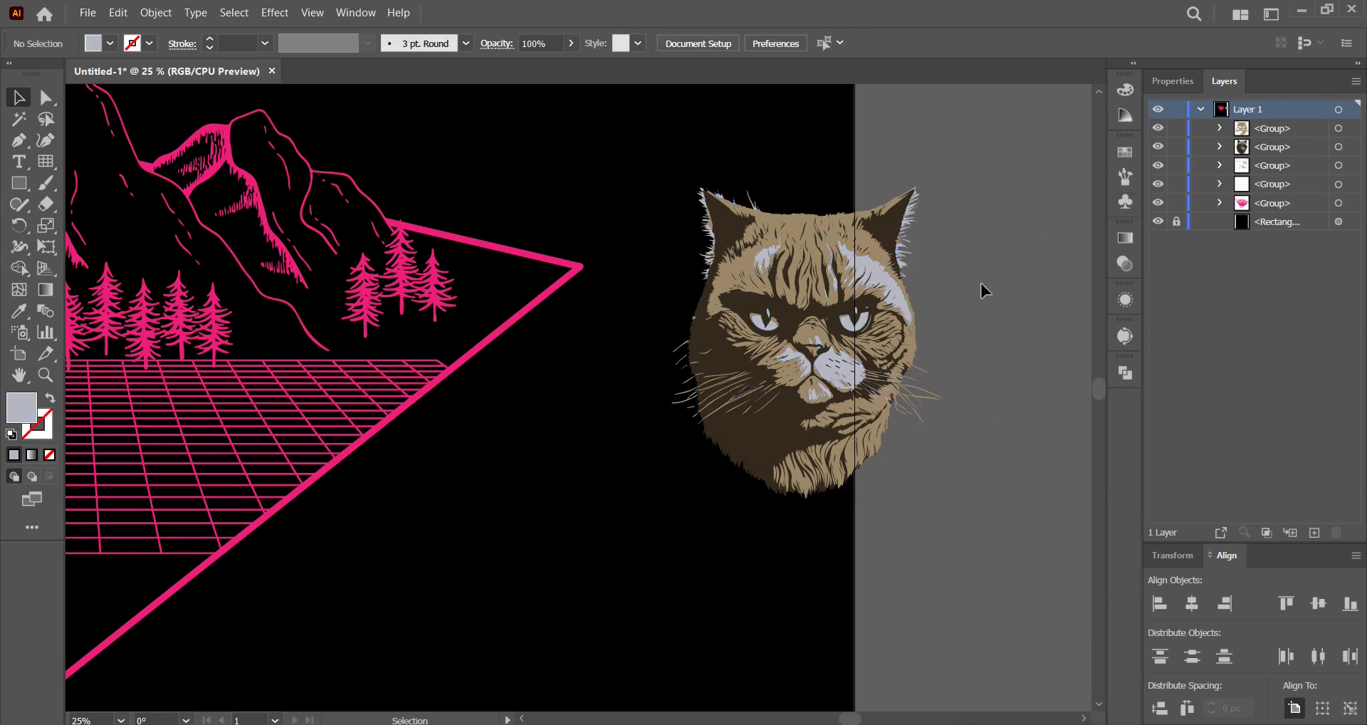
# - Recolor the cat head's dark brown group with black
pyautogui.click(736, 224)
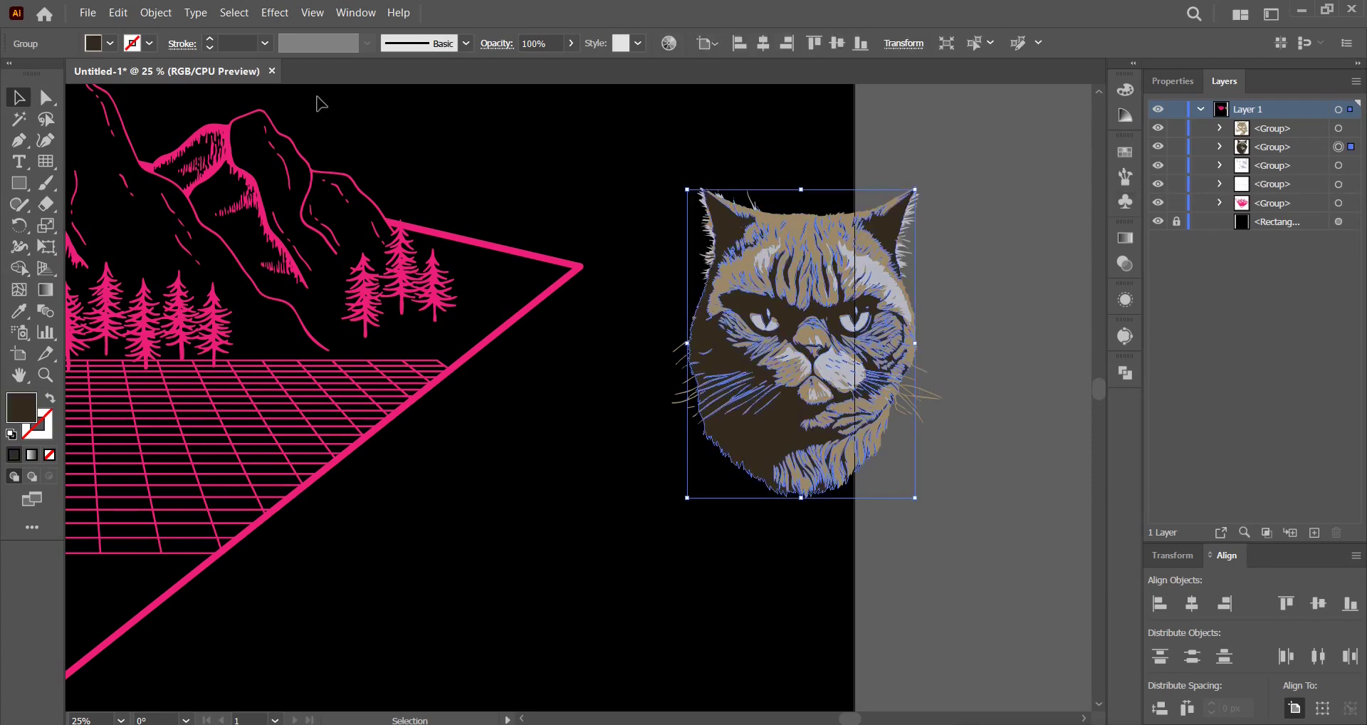
pyautogui.click(100, 45)
pyautogui.click(55, 74)
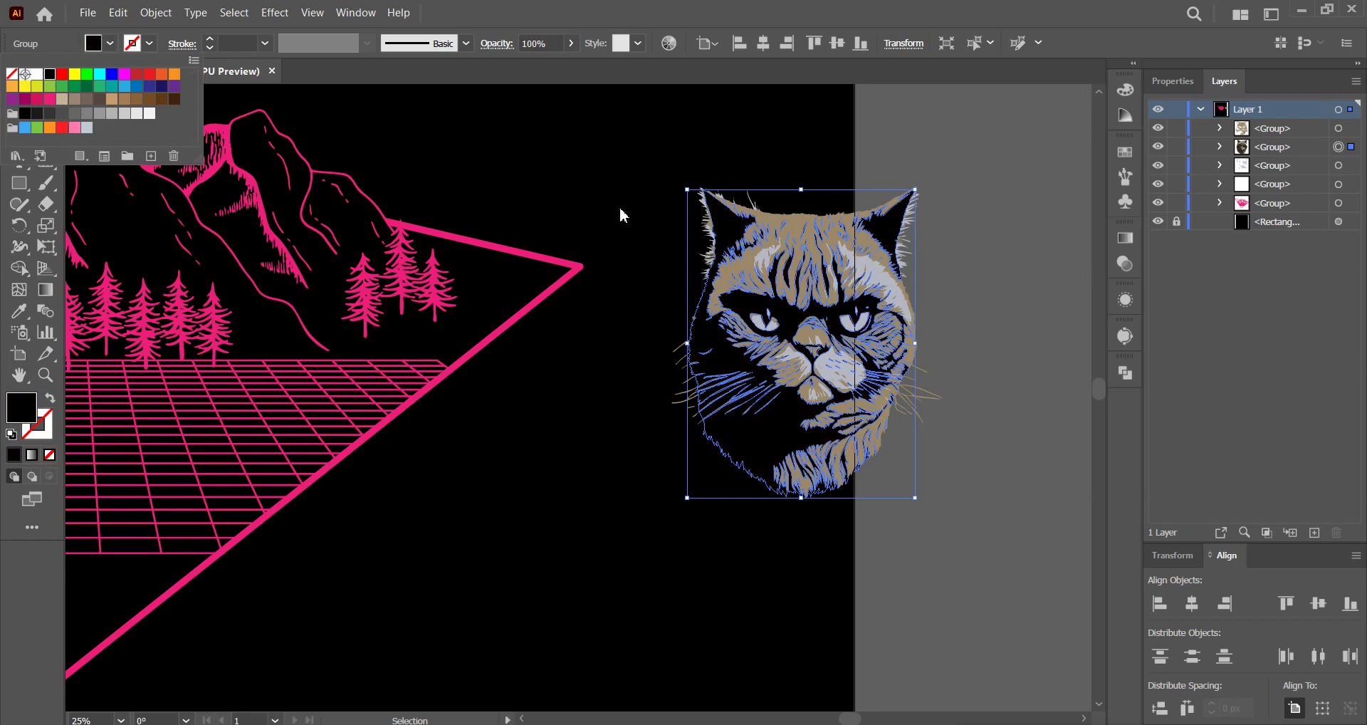
pyautogui.click(985, 238)
pyautogui.click(985, 236)
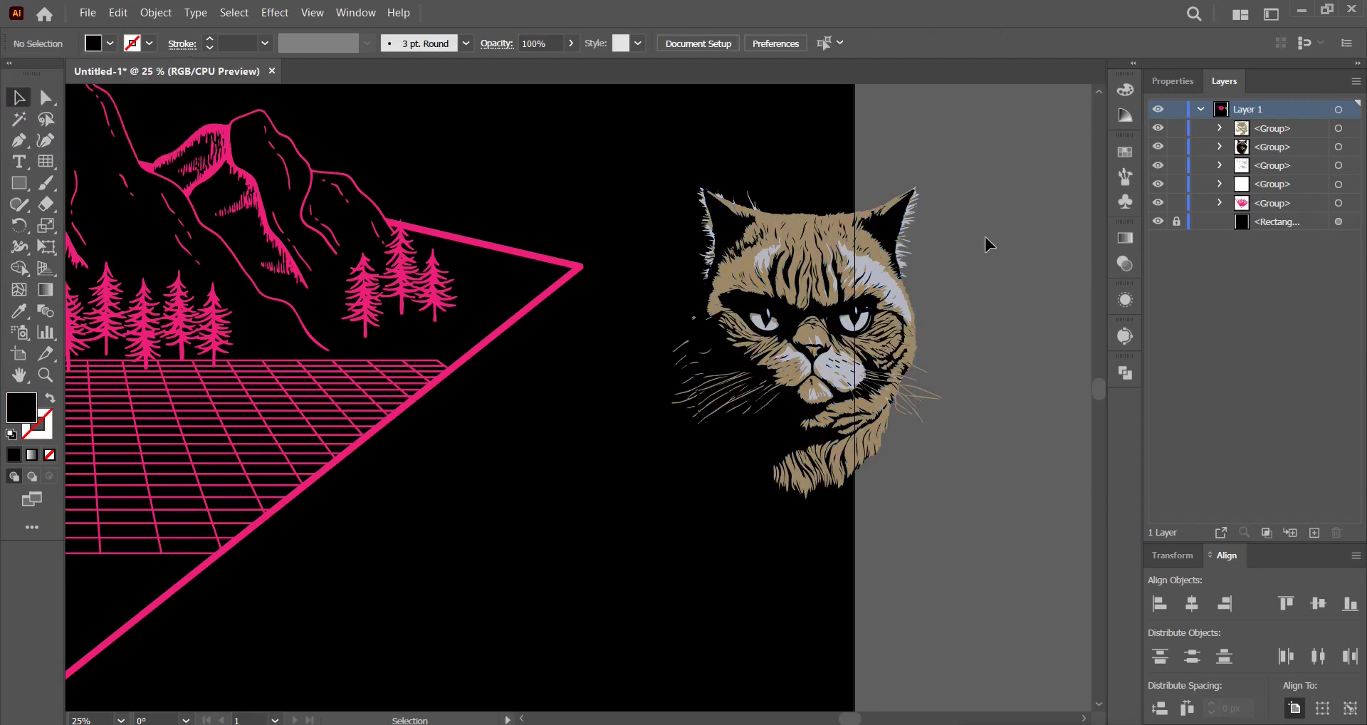
# - Recolor the cat head's tan fur group with the light blue swatch
pyautogui.click(812, 223)
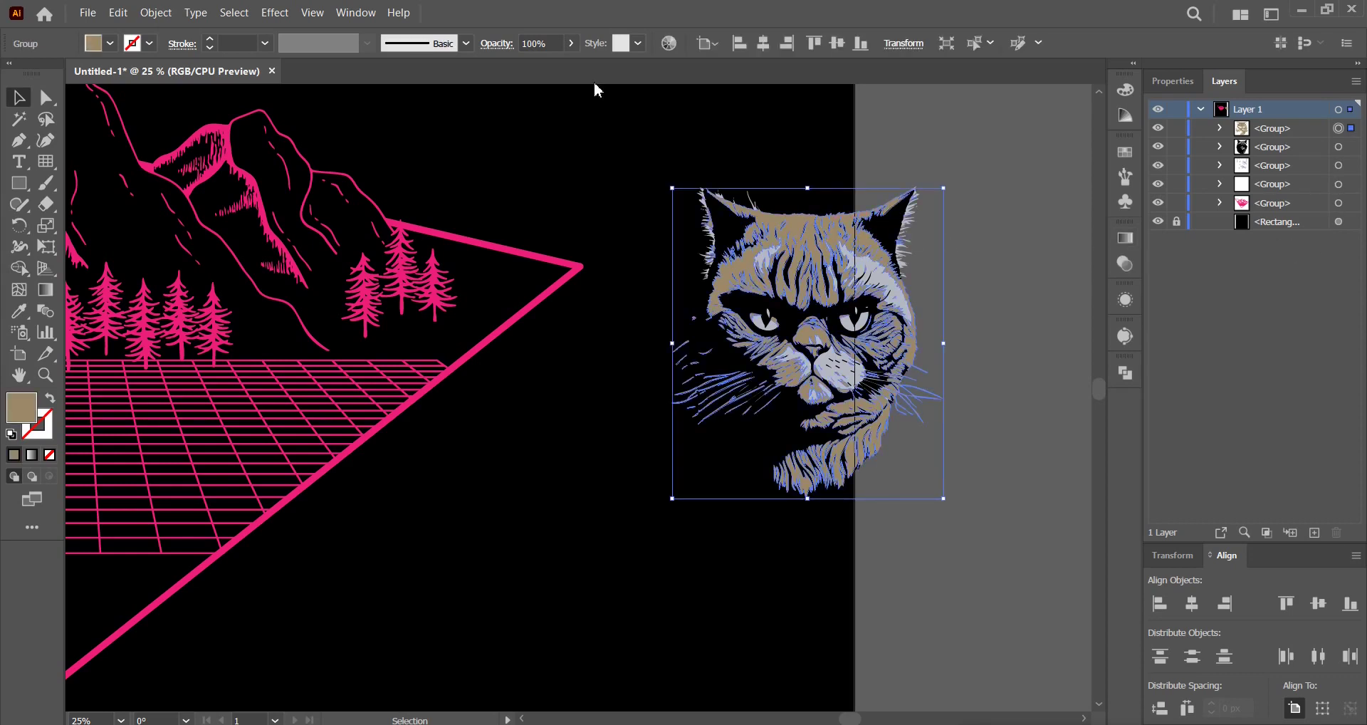
pyautogui.click(108, 44)
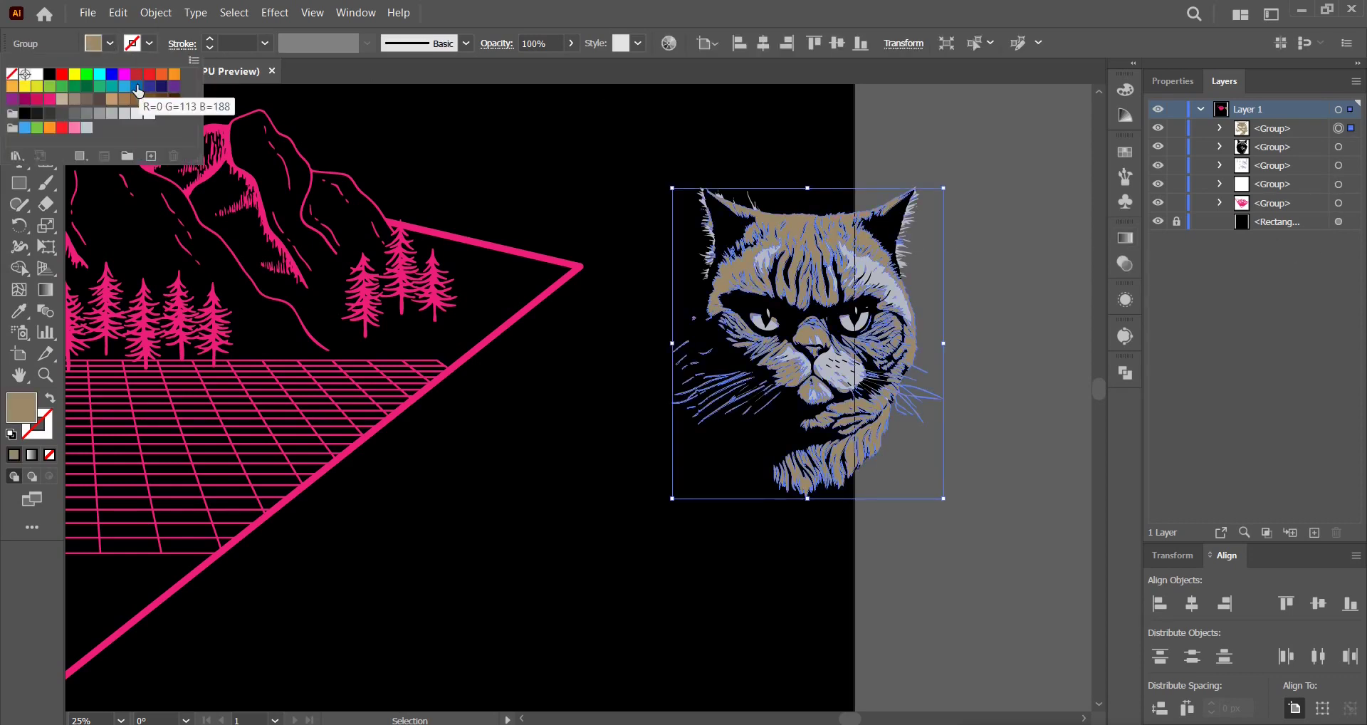
pyautogui.click(137, 87)
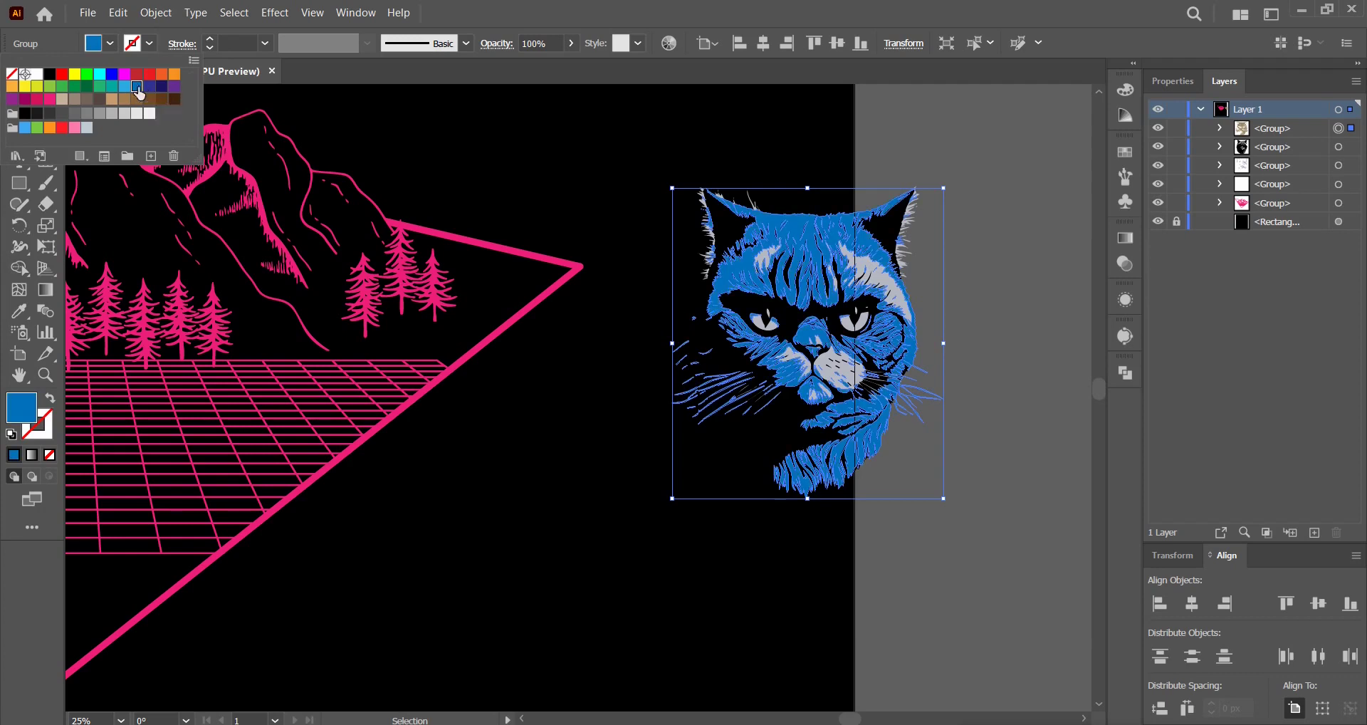
pyautogui.click(124, 86)
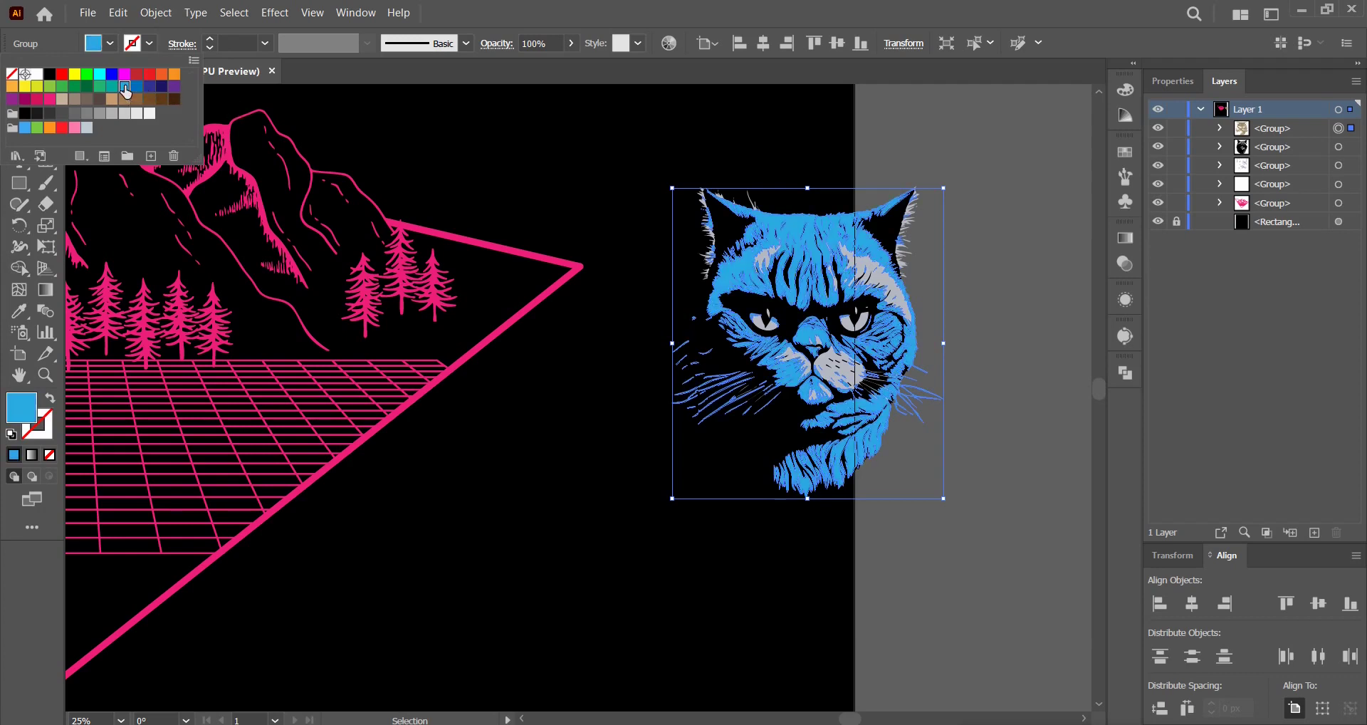
pyautogui.click(939, 146)
# - Recolor the cat head's light grey highlight group with white
pyautogui.click(1338, 165)
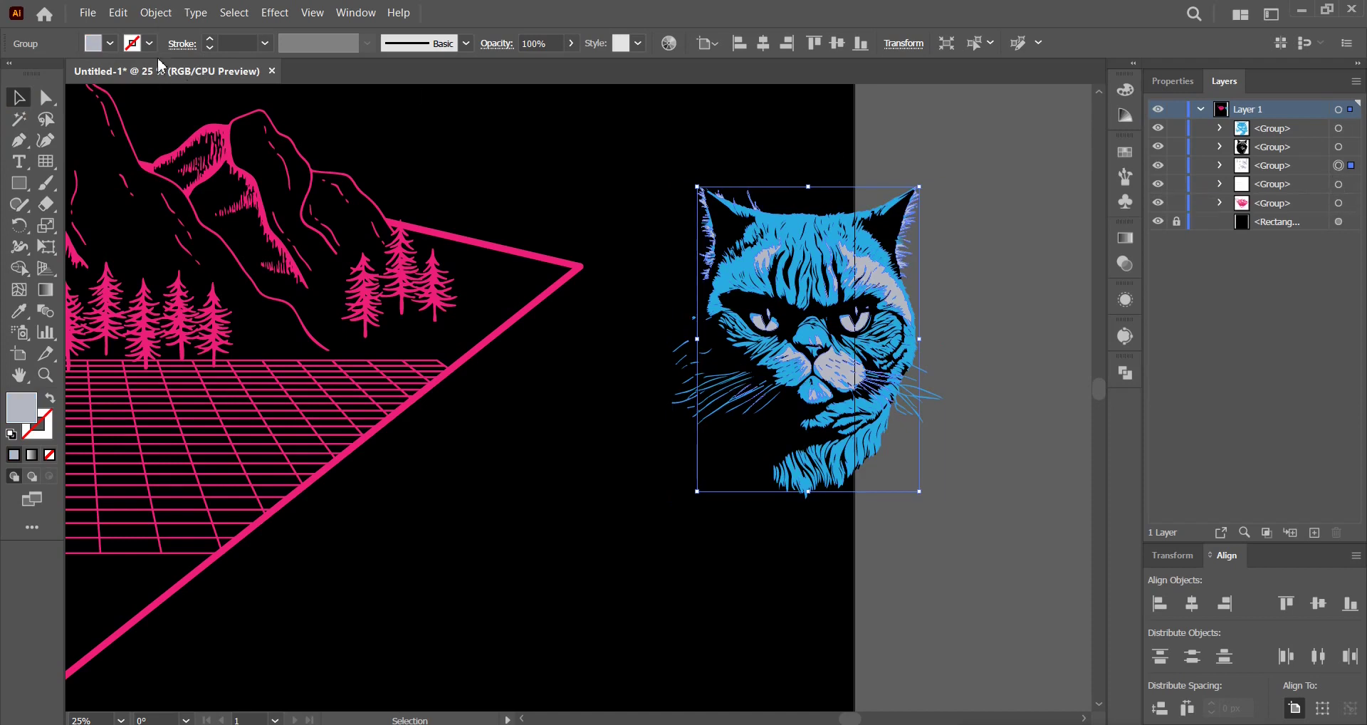
pyautogui.click(102, 45)
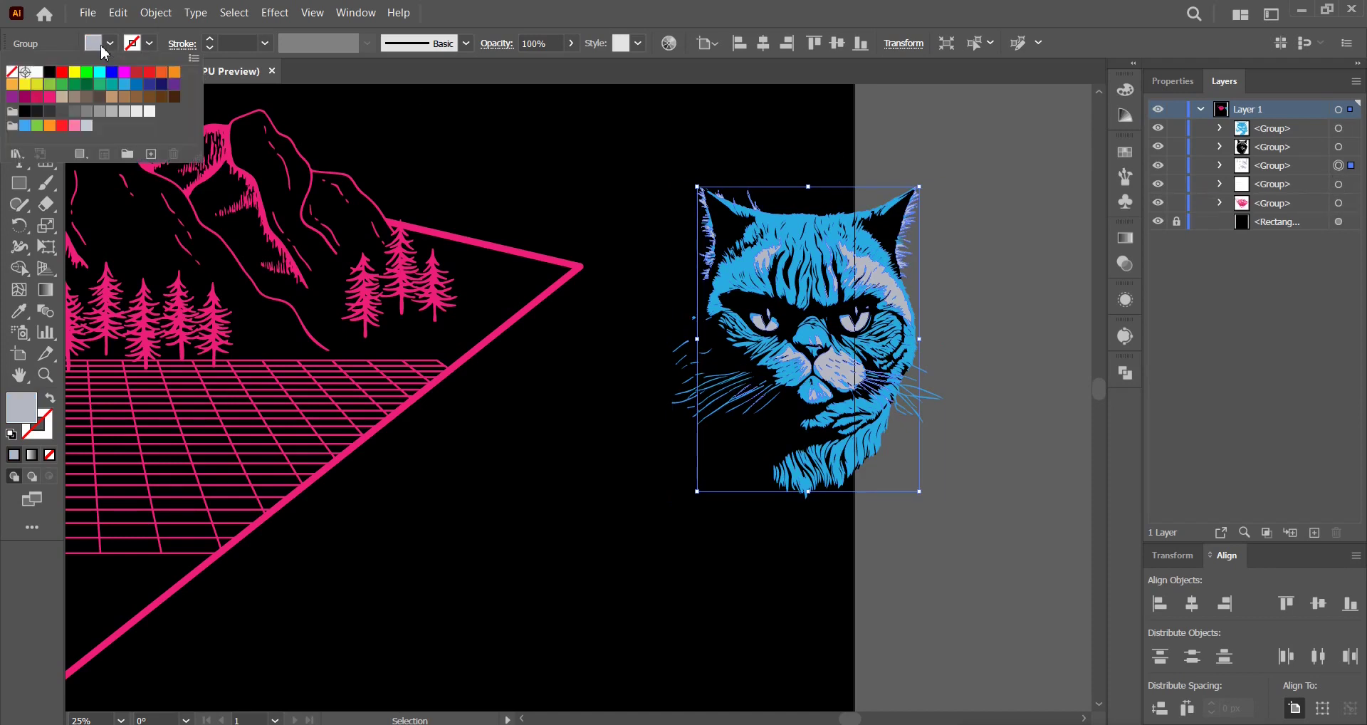
pyautogui.click(124, 84)
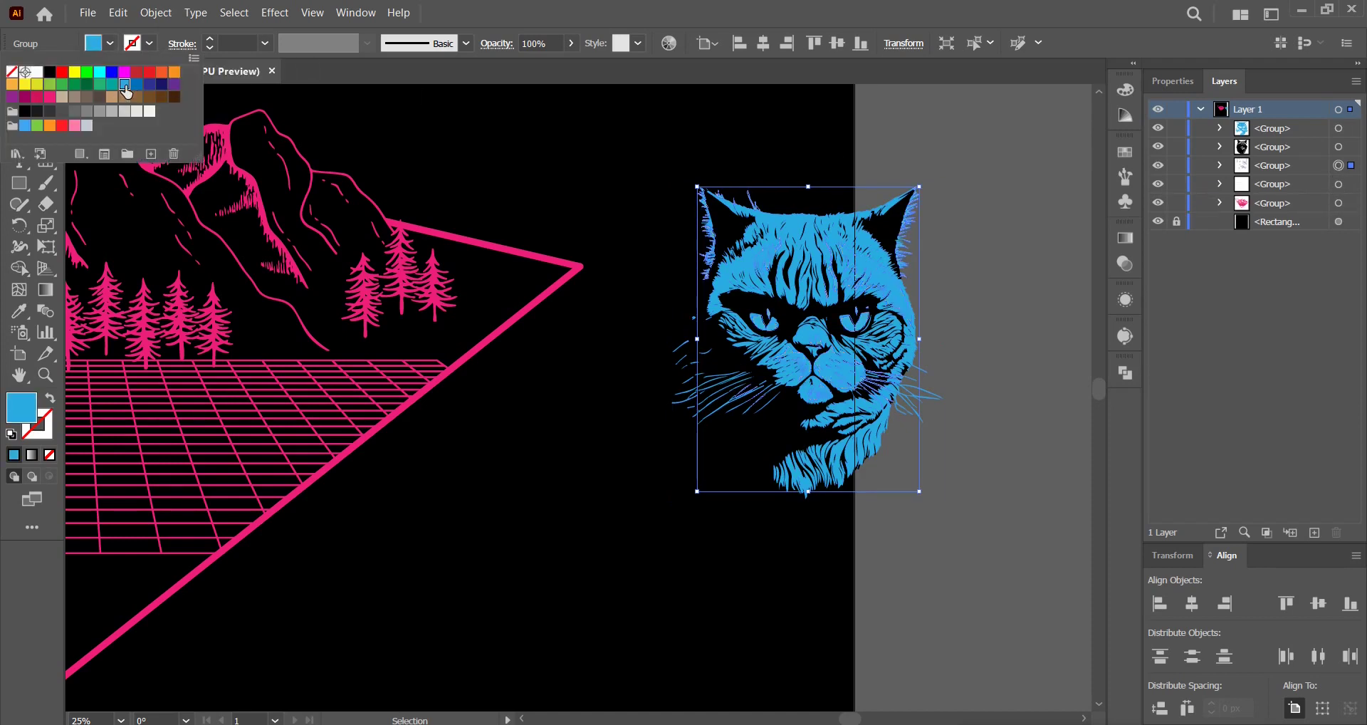
pyautogui.click(38, 72)
# - Recolor the cat head's off-white group of small paths with white
pyautogui.click(1338, 195)
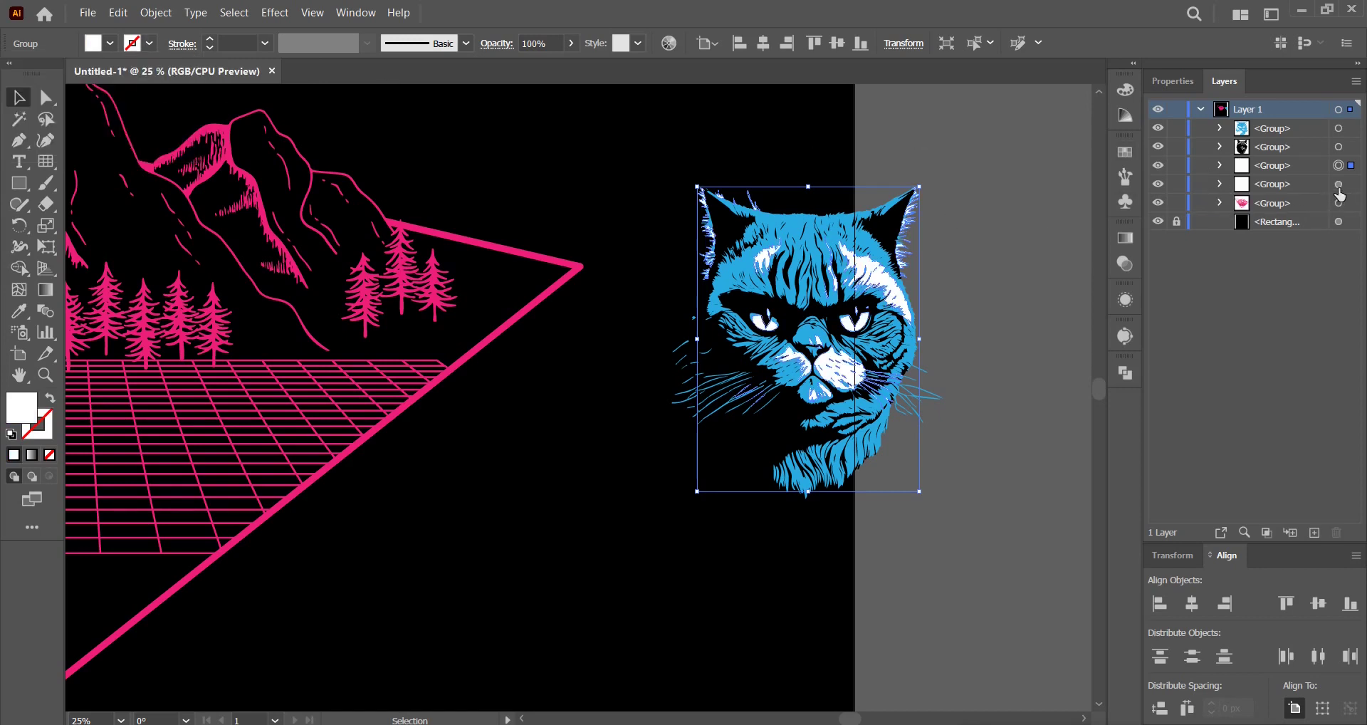
pyautogui.click(1338, 185)
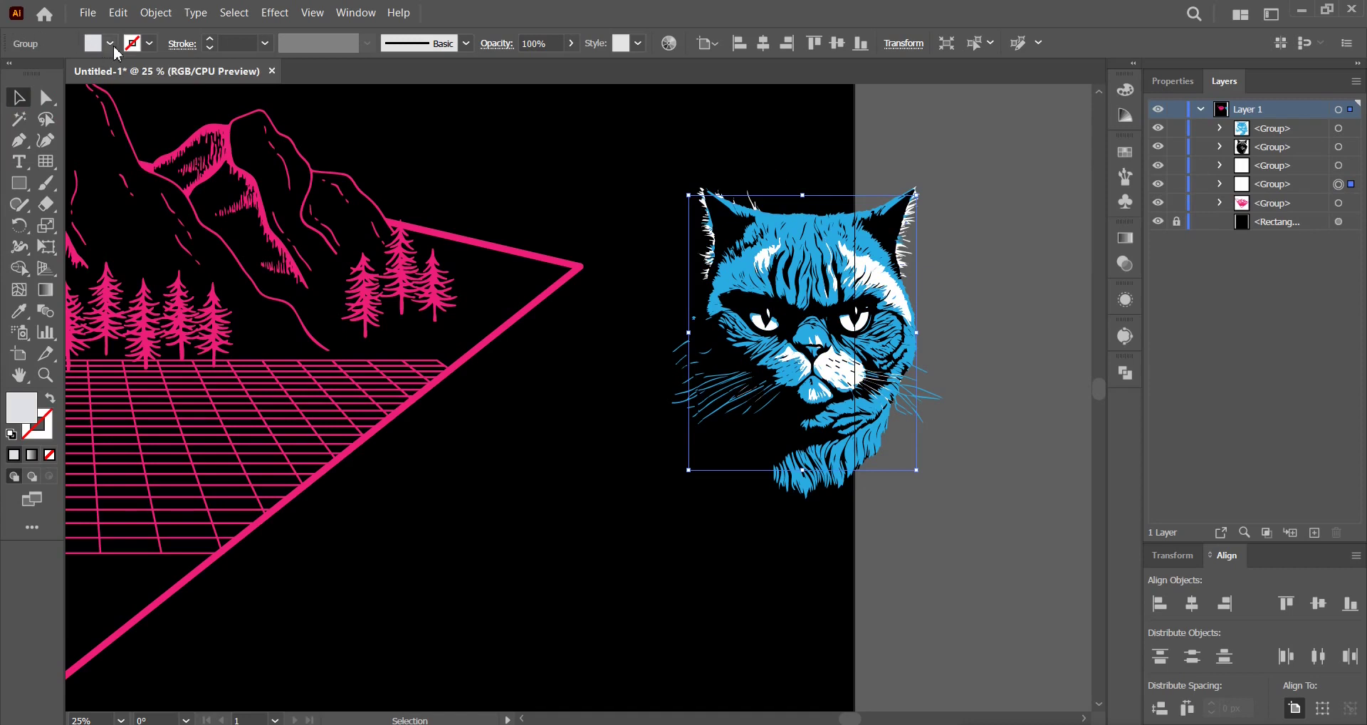
pyautogui.click(111, 44)
pyautogui.click(38, 75)
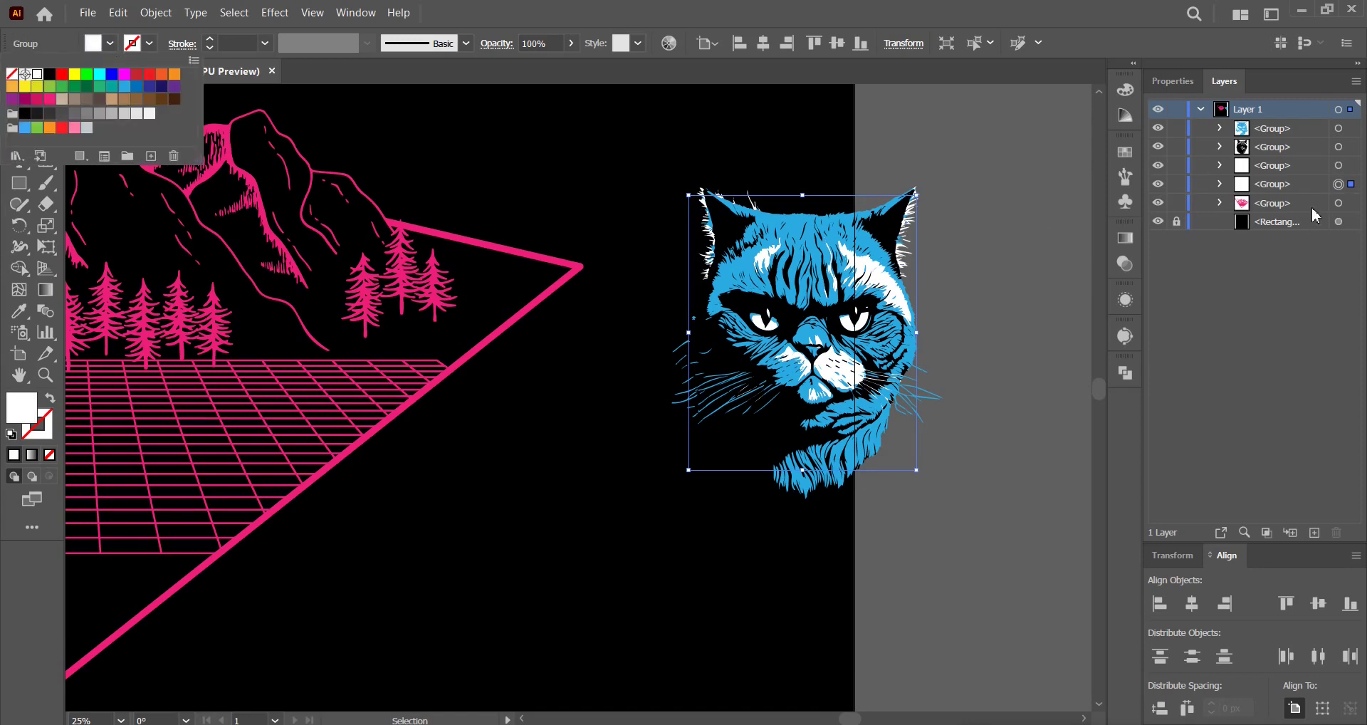
pyautogui.click(1341, 183)
pyautogui.click(953, 361)
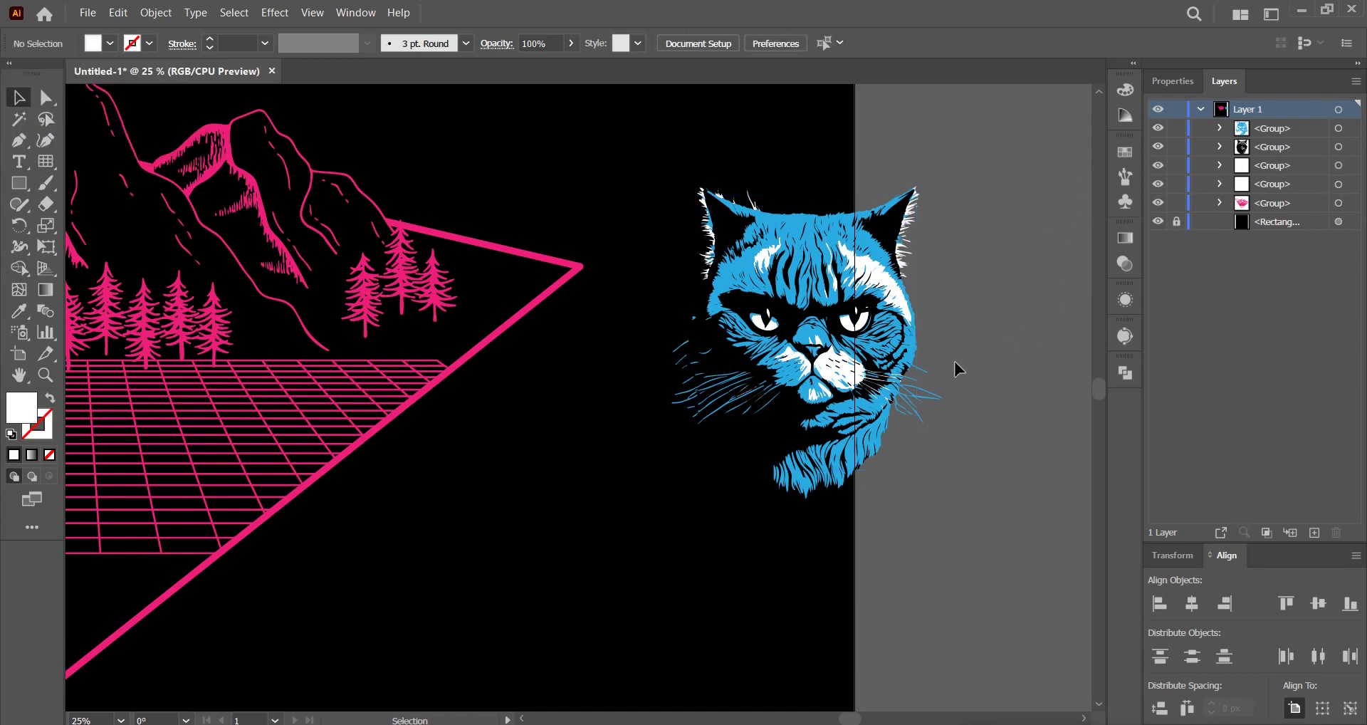
# - Select all four color groups of the cat head and combine them into a single group
pyautogui.moveTo(948, 526); pyautogui.dragTo(660, 169)
pyautogui.rightClick(840, 286)
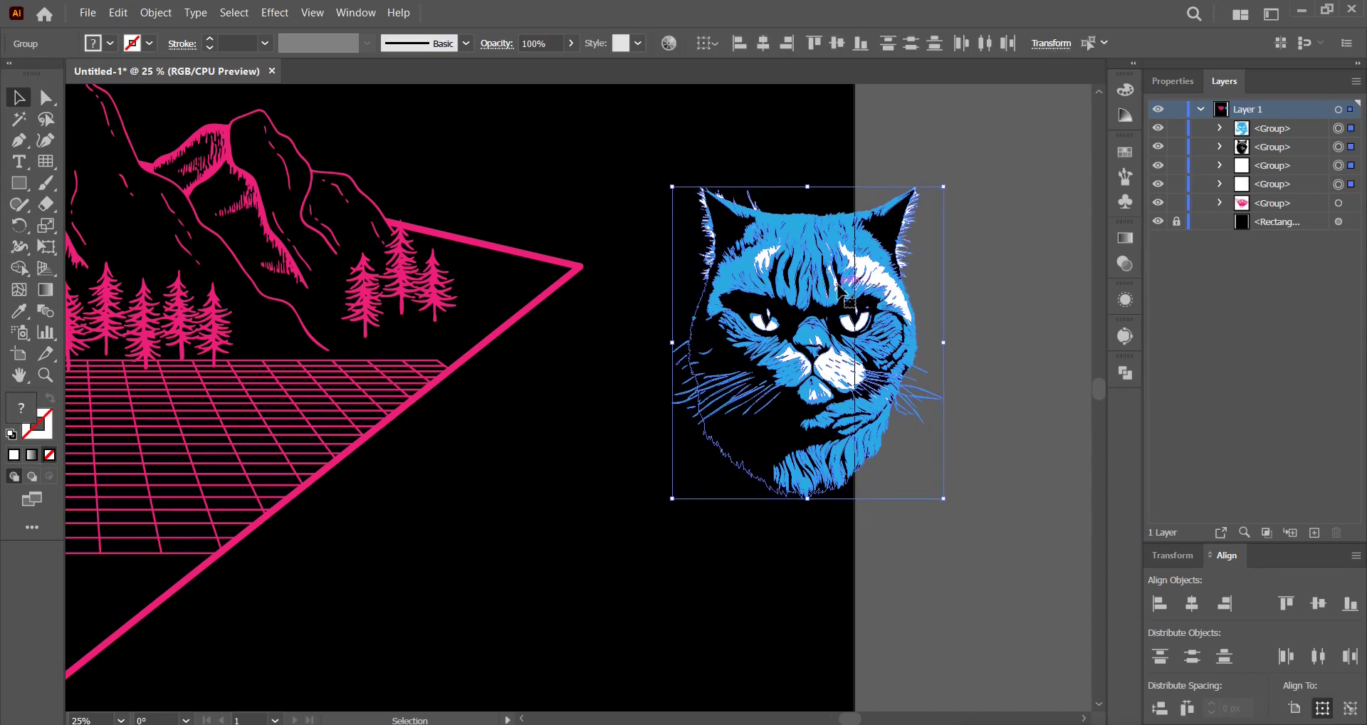
pyautogui.click(884, 528)
pyautogui.click(831, 518)
# - Place a point text object with the placeholder text on the black area above the mountains
pyautogui.scroll(-1, 833, 514)
pyautogui.moveTo(807, 529); pyautogui.dragTo(940, 502)
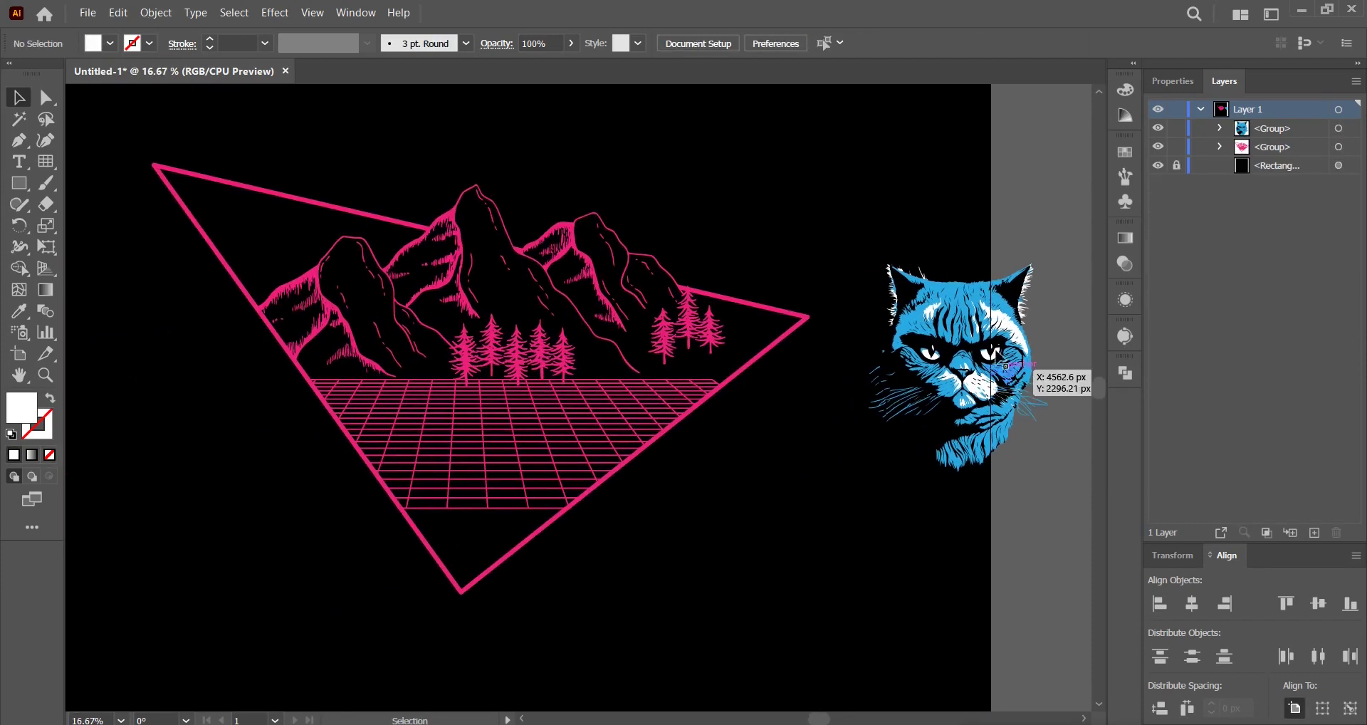
pyautogui.moveTo(866, 243); pyautogui.dragTo(921, 320)
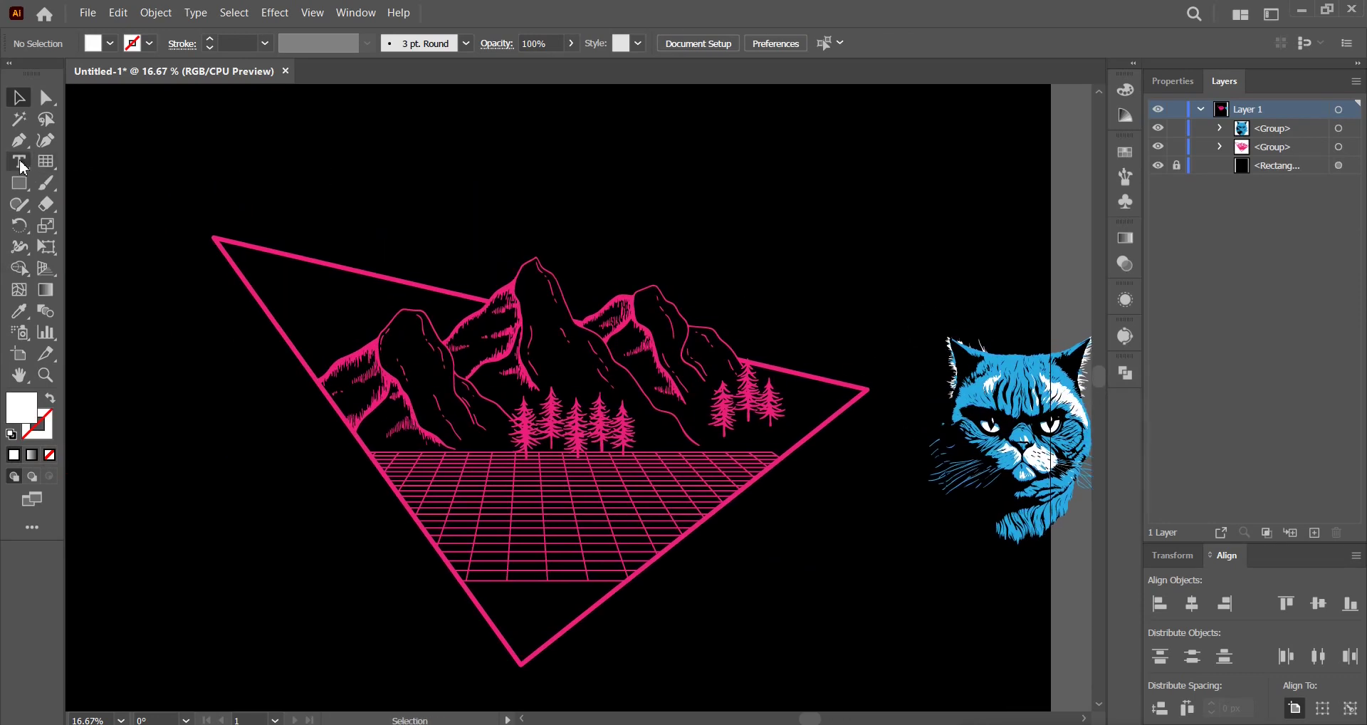
pyautogui.click(394, 213)
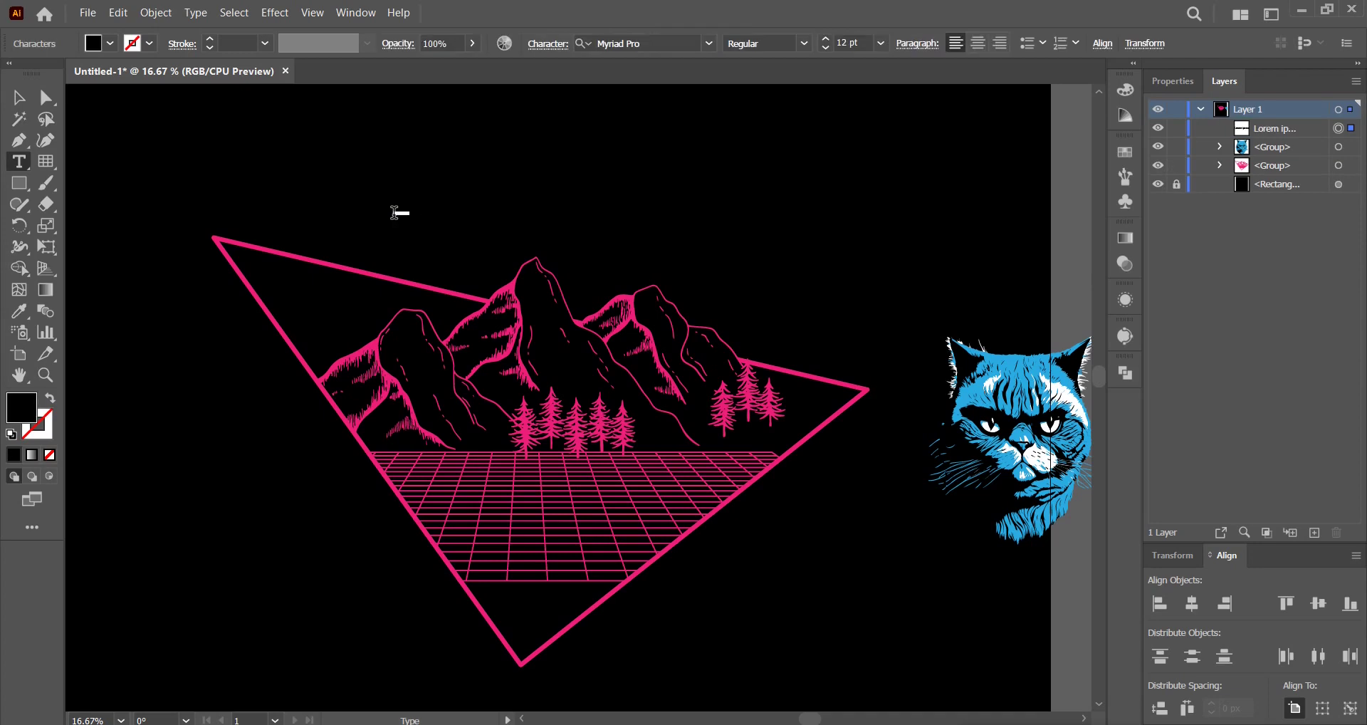
pyautogui.press('Escape')
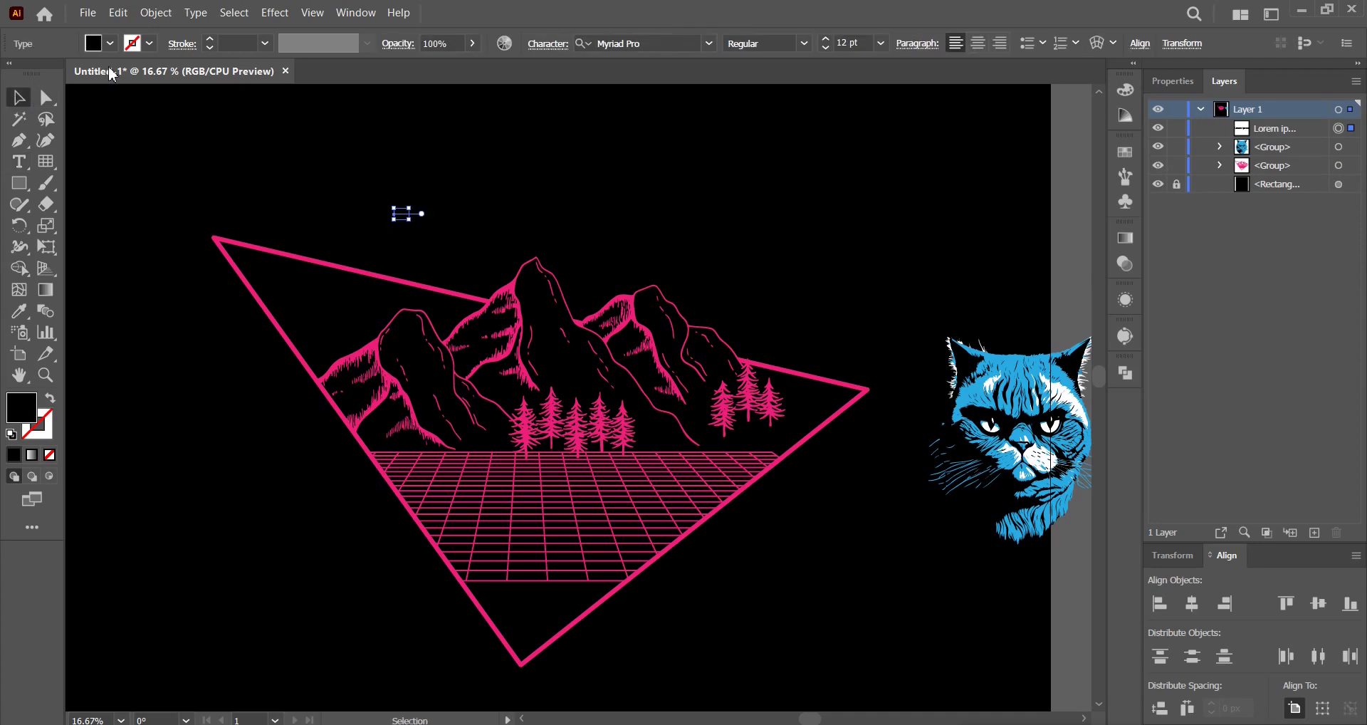
# - Fill the placeholder text with the mountains' pink and scale it up to about 228 pt
pyautogui.click(109, 43)
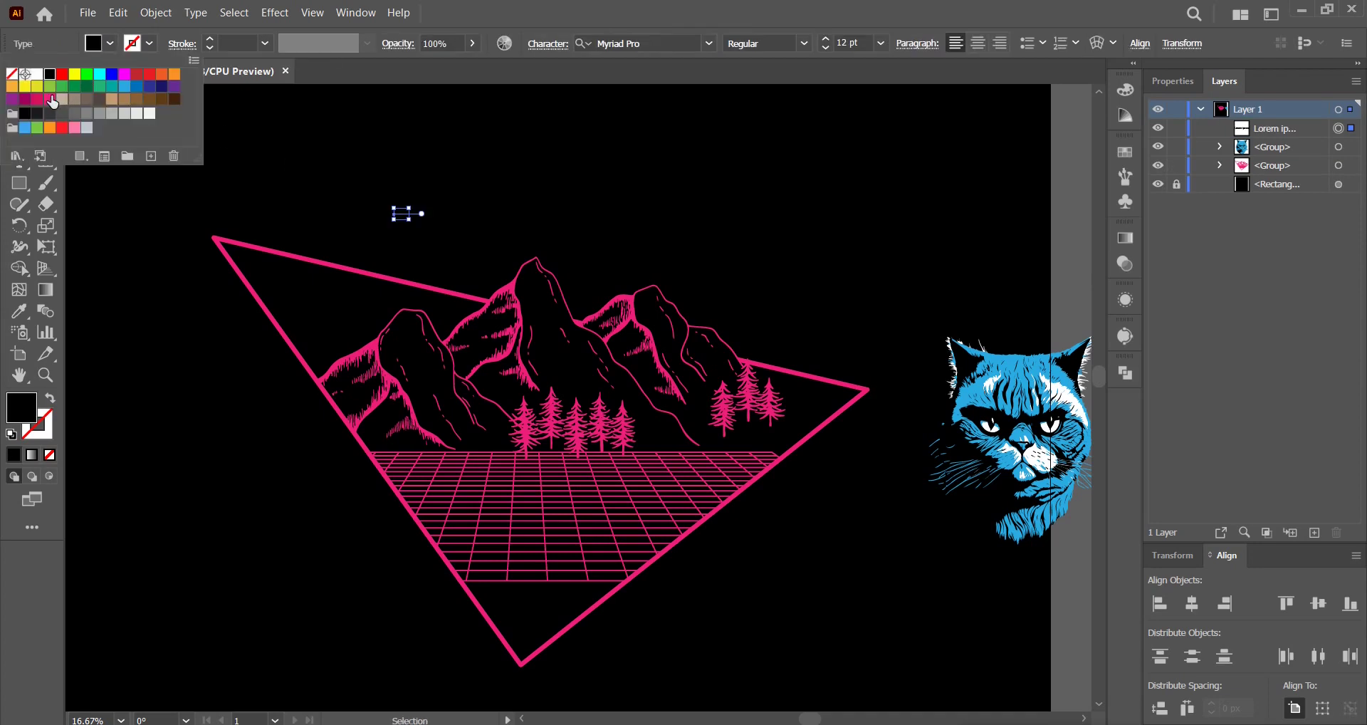
pyautogui.click(50, 100)
pyautogui.moveTo(411, 208); pyautogui.dragTo(684, 193)
# - Replace the placeholder text above the mountains with "NOPE"
pyautogui.doubleClick(617, 196)
pyautogui.hotkey('ctrl', 'a')
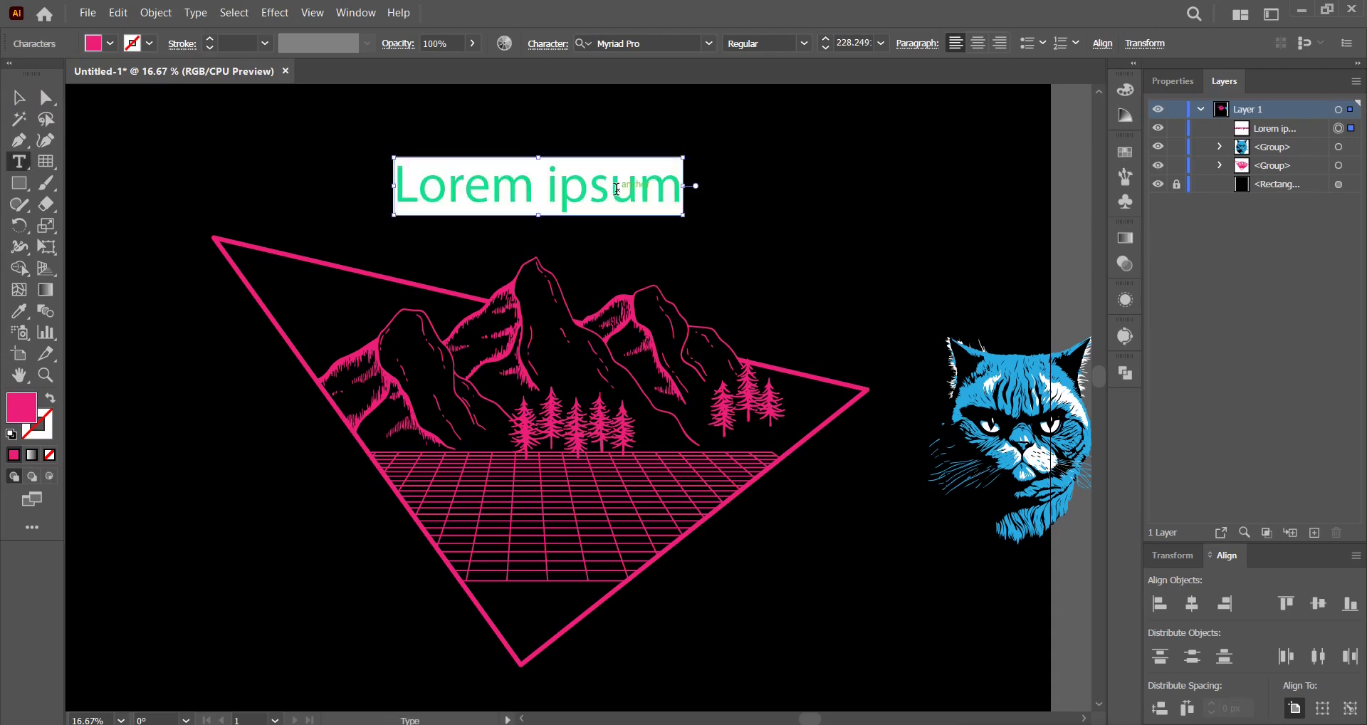
pyautogui.press('capslock')
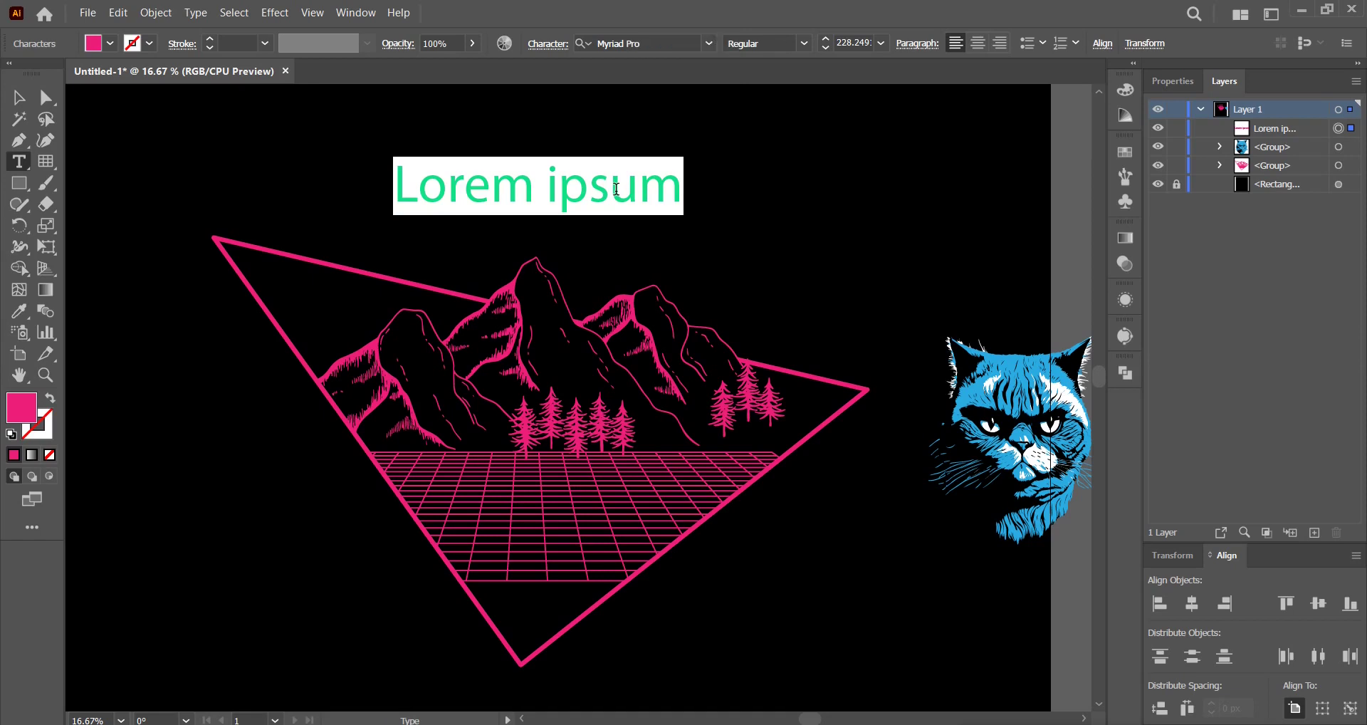
pyautogui.write('NOPE')
pyautogui.press('Escape')
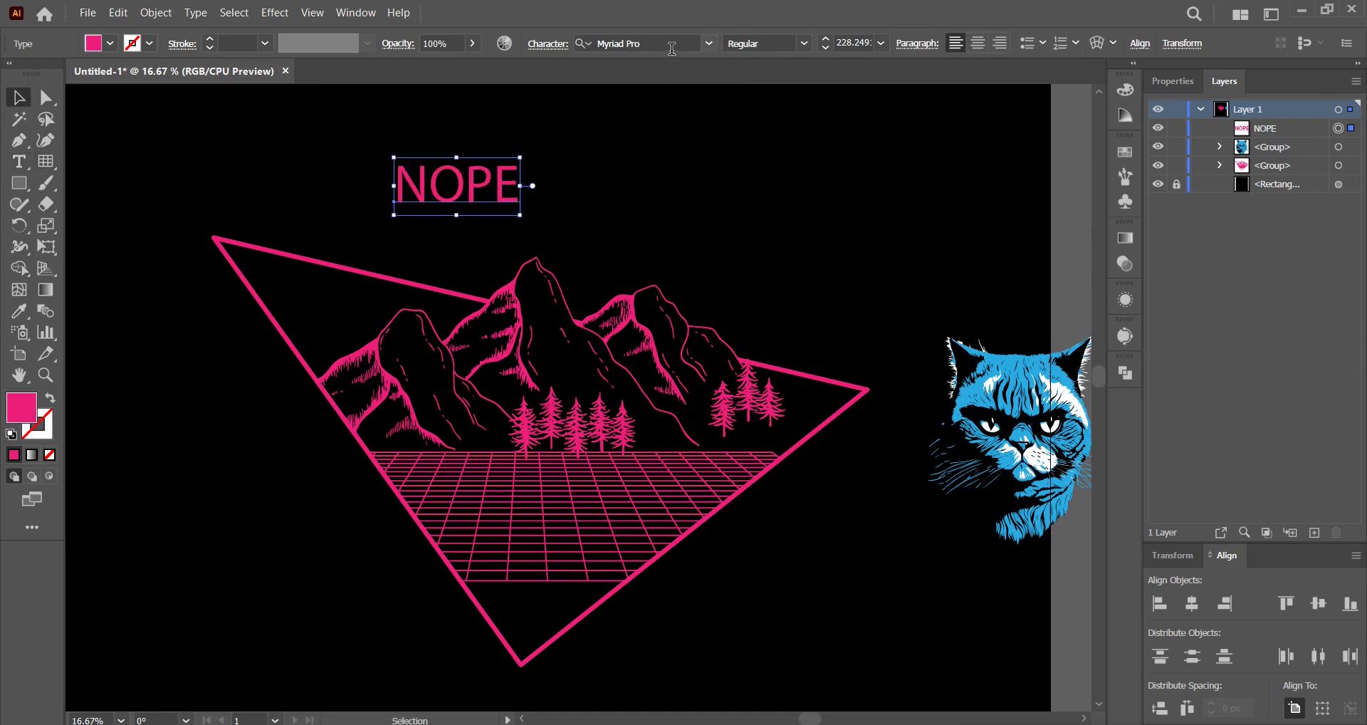
# - Set the NOPE text's font to Mortend Bold
pyautogui.click(671, 44)
pyautogui.write('MO')
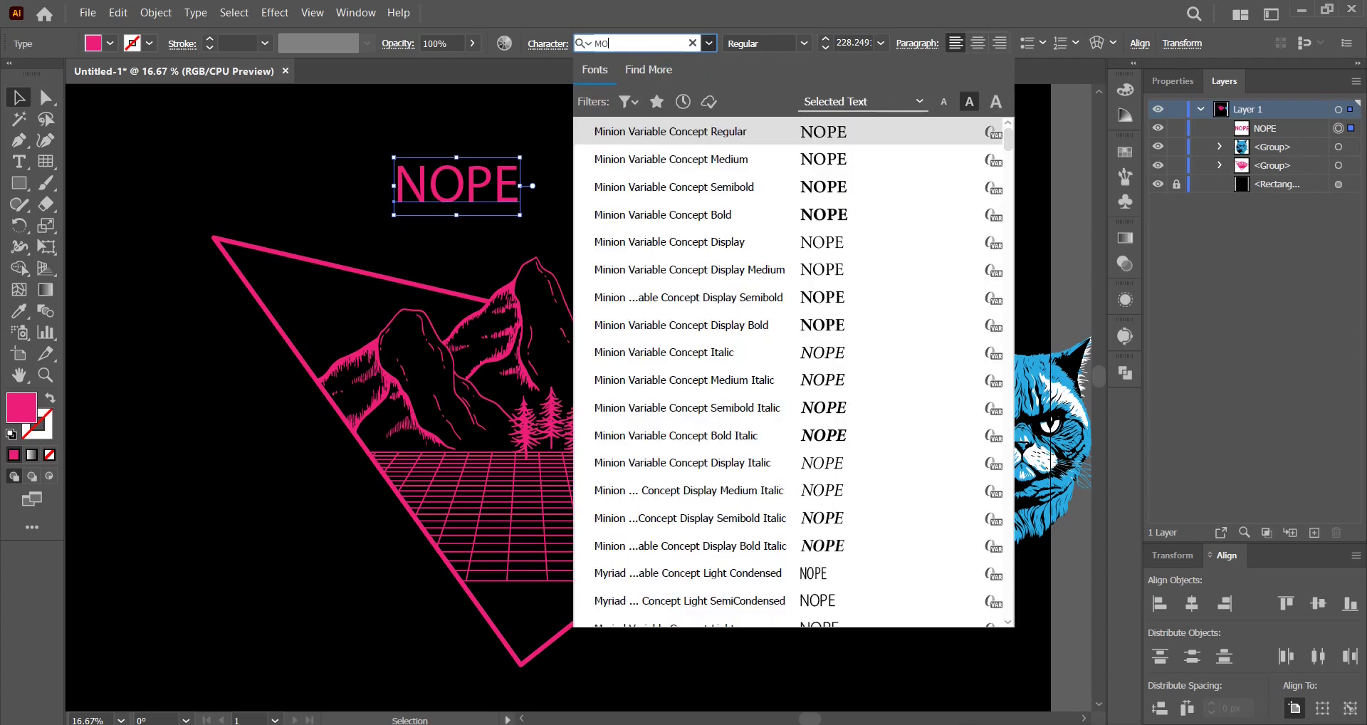
pyautogui.write('RTE')
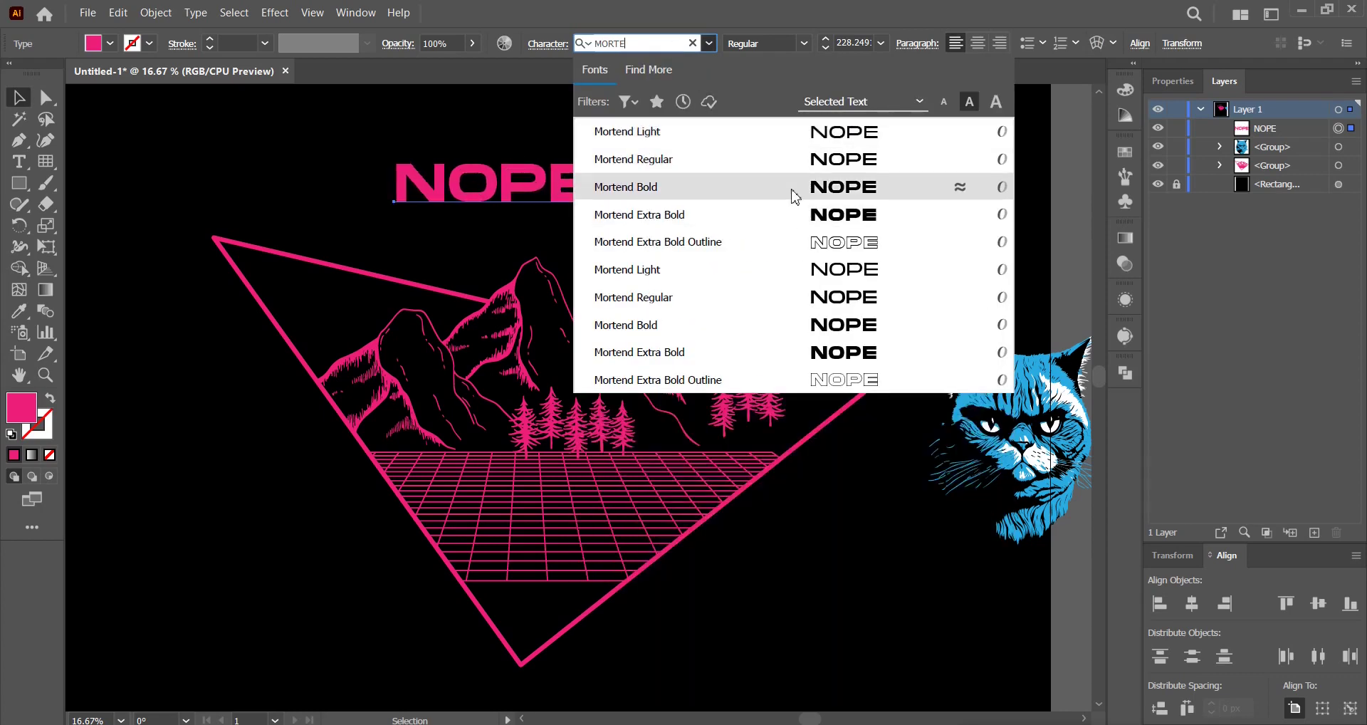
pyautogui.click(785, 194)
# - Scale the NOPE text up to about 480 pt and convert it to outlines
pyautogui.moveTo(600, 194); pyautogui.dragTo(816, 191)
pyautogui.rightClick(675, 182)
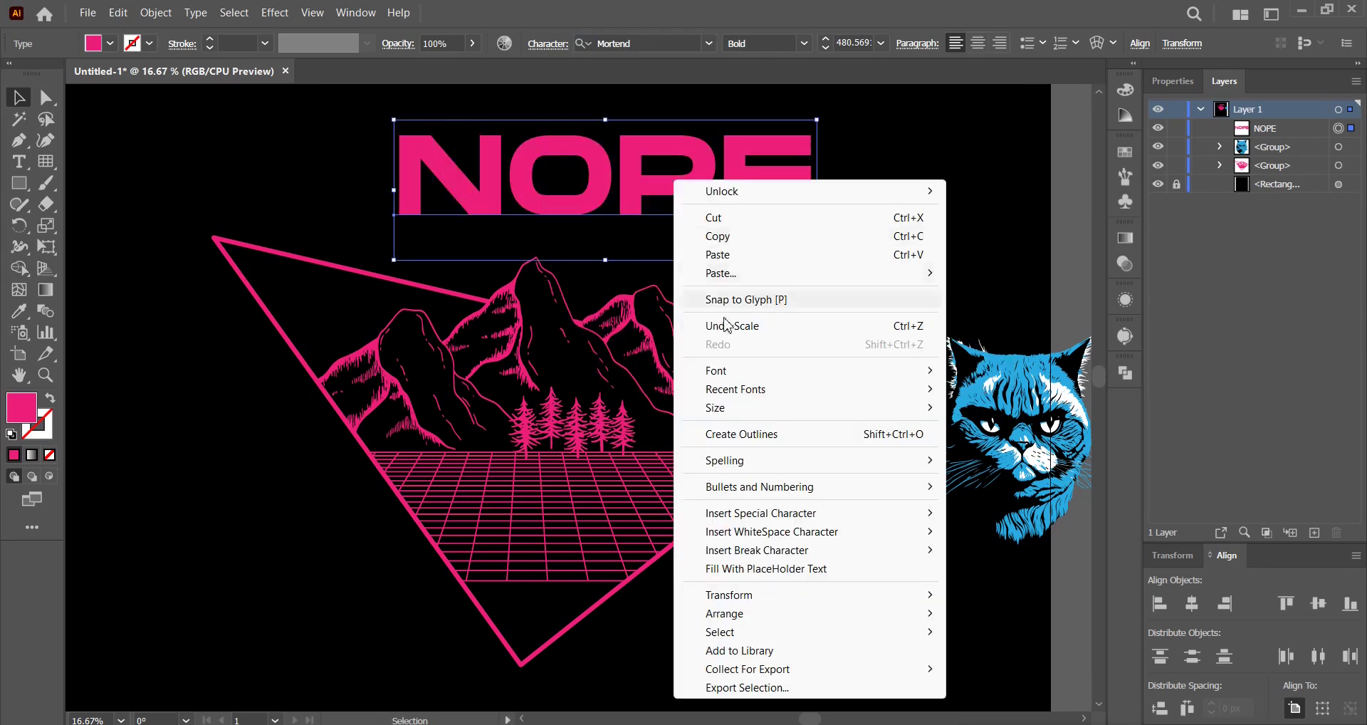
pyautogui.click(740, 435)
# - Center the outlined NOPE lettering and the mountain group horizontally on the artboard
pyautogui.click(767, 48)
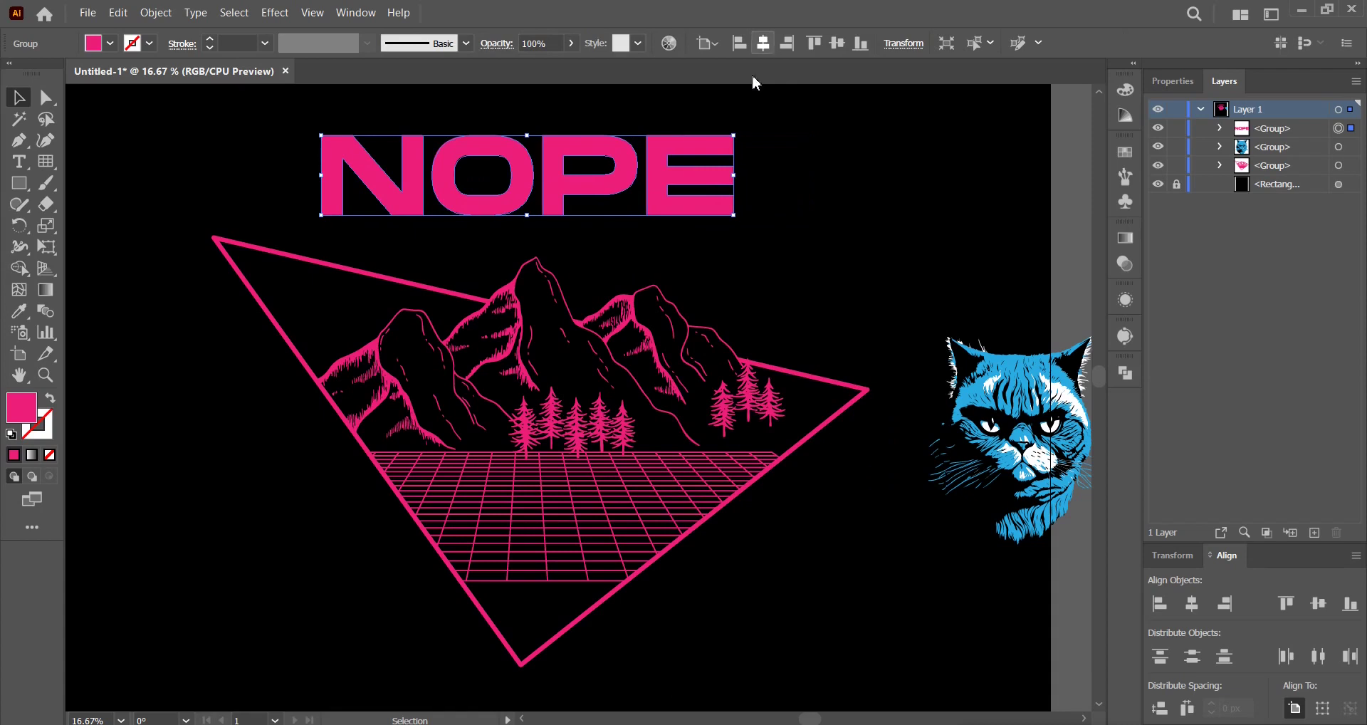
pyautogui.click(611, 294)
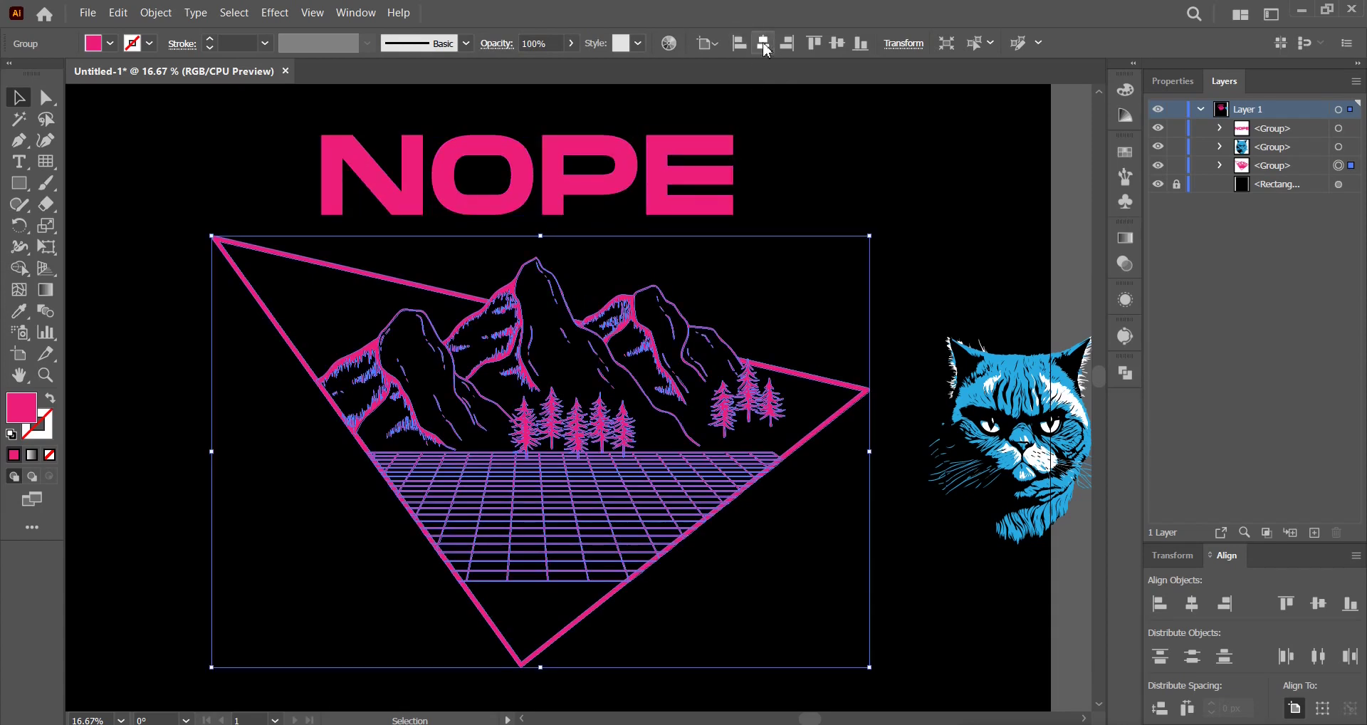
pyautogui.click(762, 44)
pyautogui.click(799, 202)
# - Enlarge the NOPE lettering about its center and move it down so it overlaps the triangle's upper edge and the tallest peak
pyautogui.moveTo(800, 211); pyautogui.dragTo(836, 226)
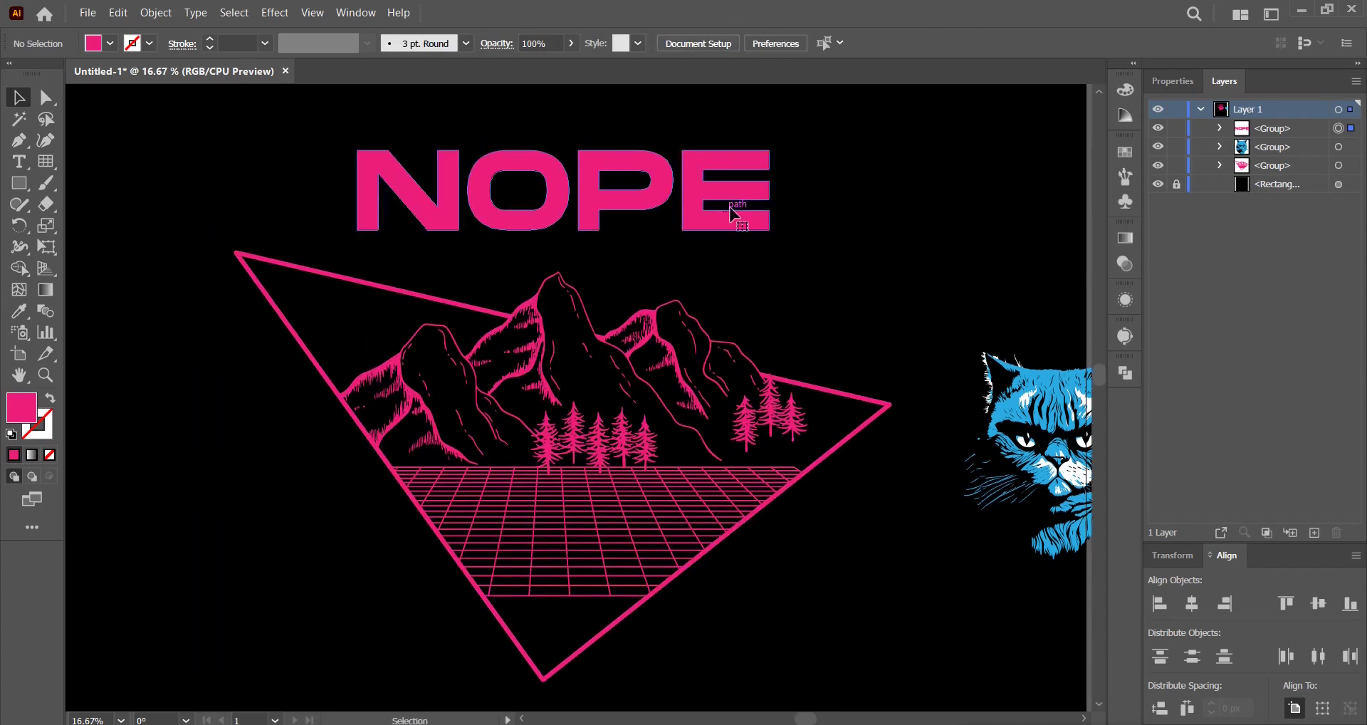
pyautogui.click(740, 207)
pyautogui.moveTo(784, 191); pyautogui.dragTo(861, 190)
pyautogui.moveTo(757, 240); pyautogui.dragTo(759, 300)
pyautogui.click(904, 180)
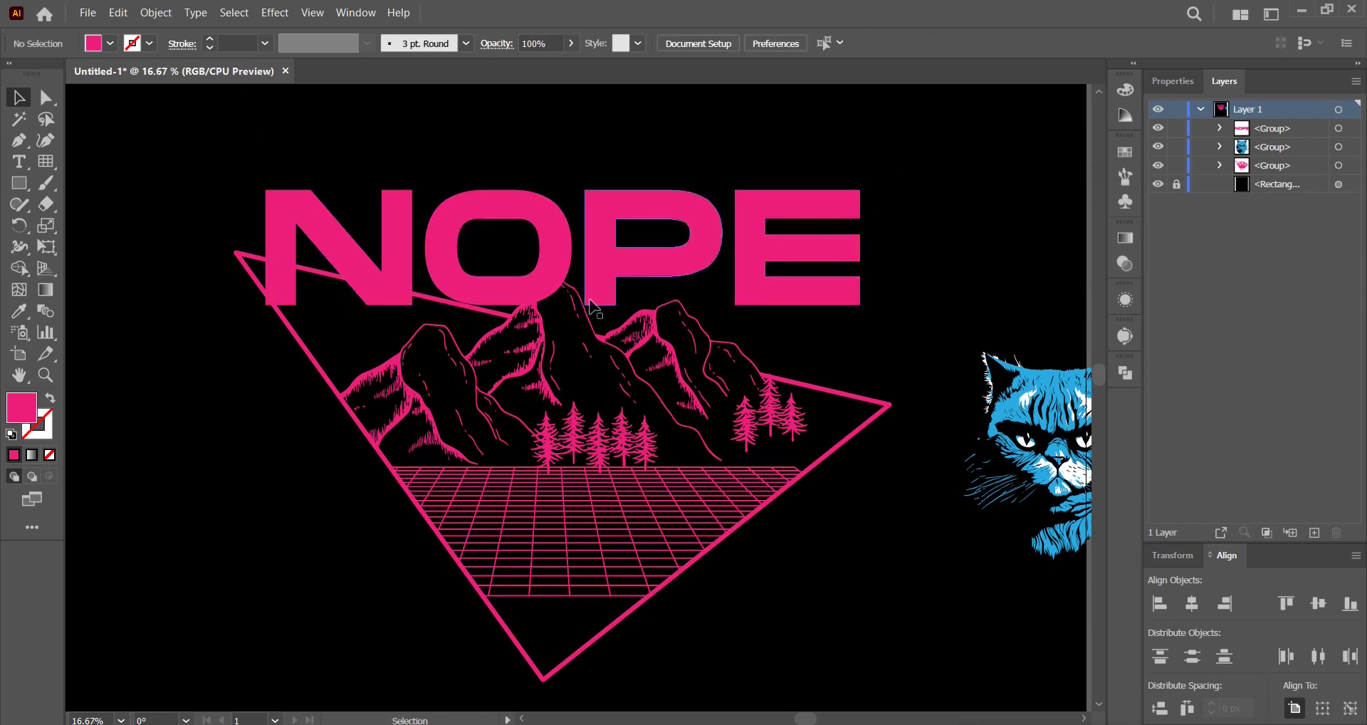
# - Recolor the NOPE lettering orange and move its group below the mountain group, just above the black background rectangle
pyautogui.hotkey('ctrl', '=')
pyautogui.moveTo(620, 384); pyautogui.dragTo(729, 414)
pyautogui.click(696, 402)
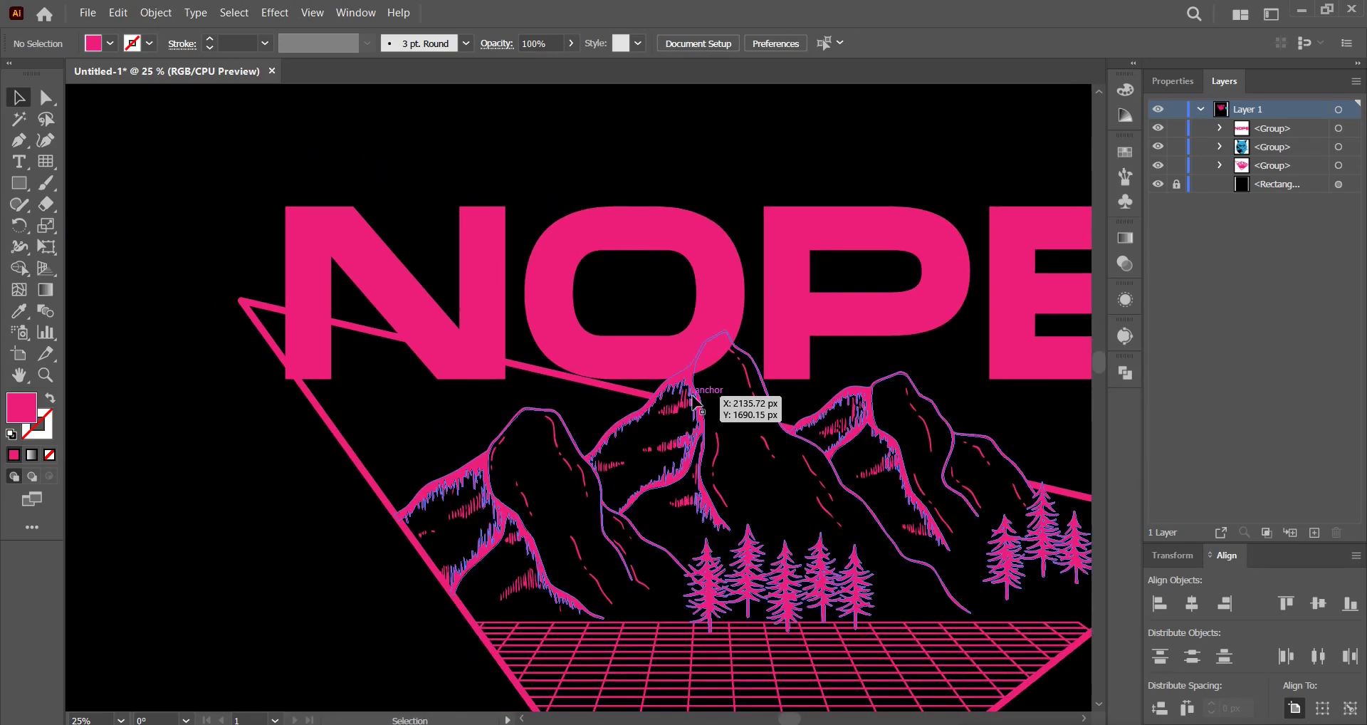
pyautogui.click(612, 227)
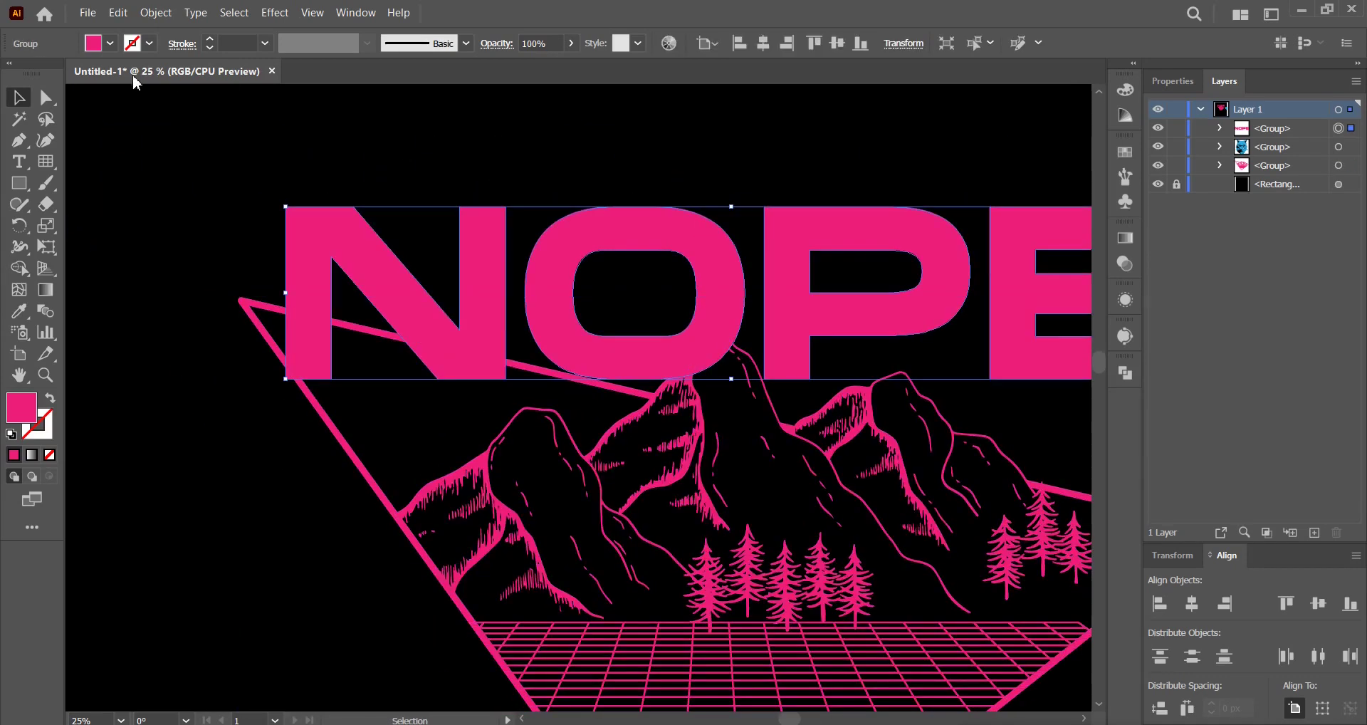
pyautogui.click(111, 44)
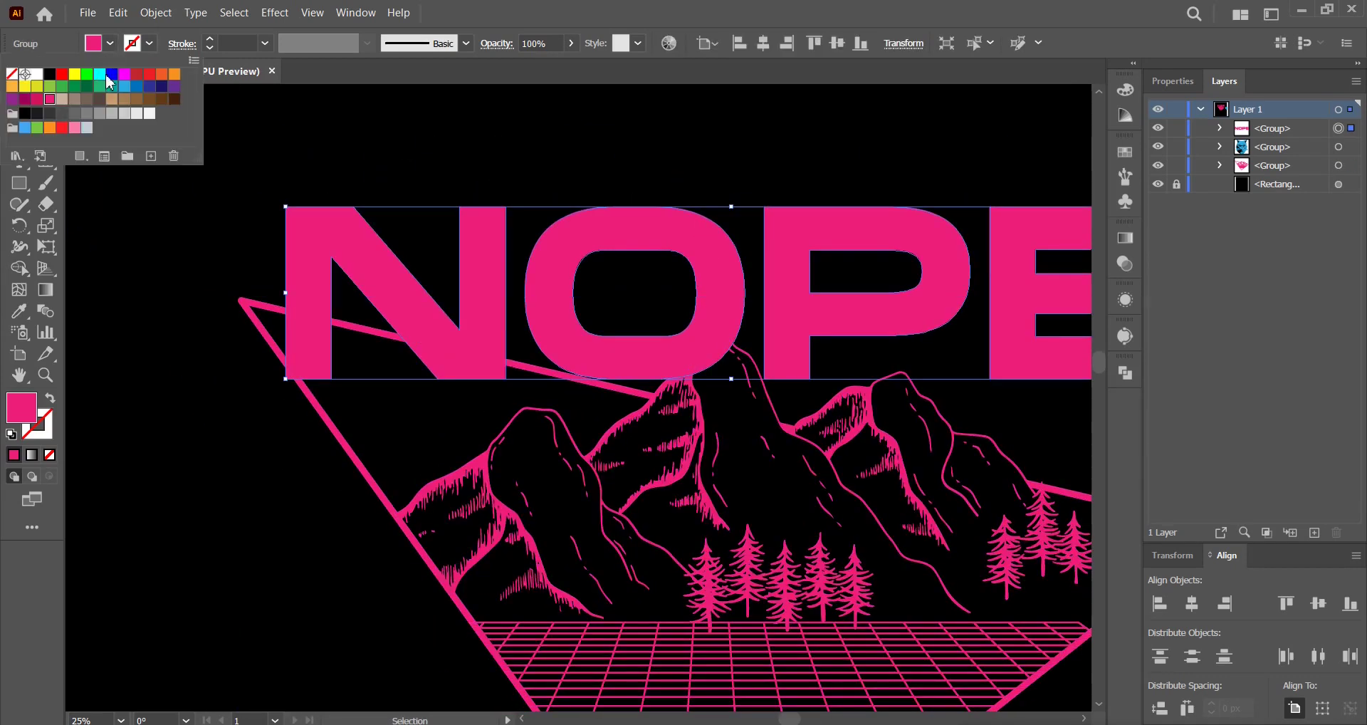
pyautogui.click(160, 75)
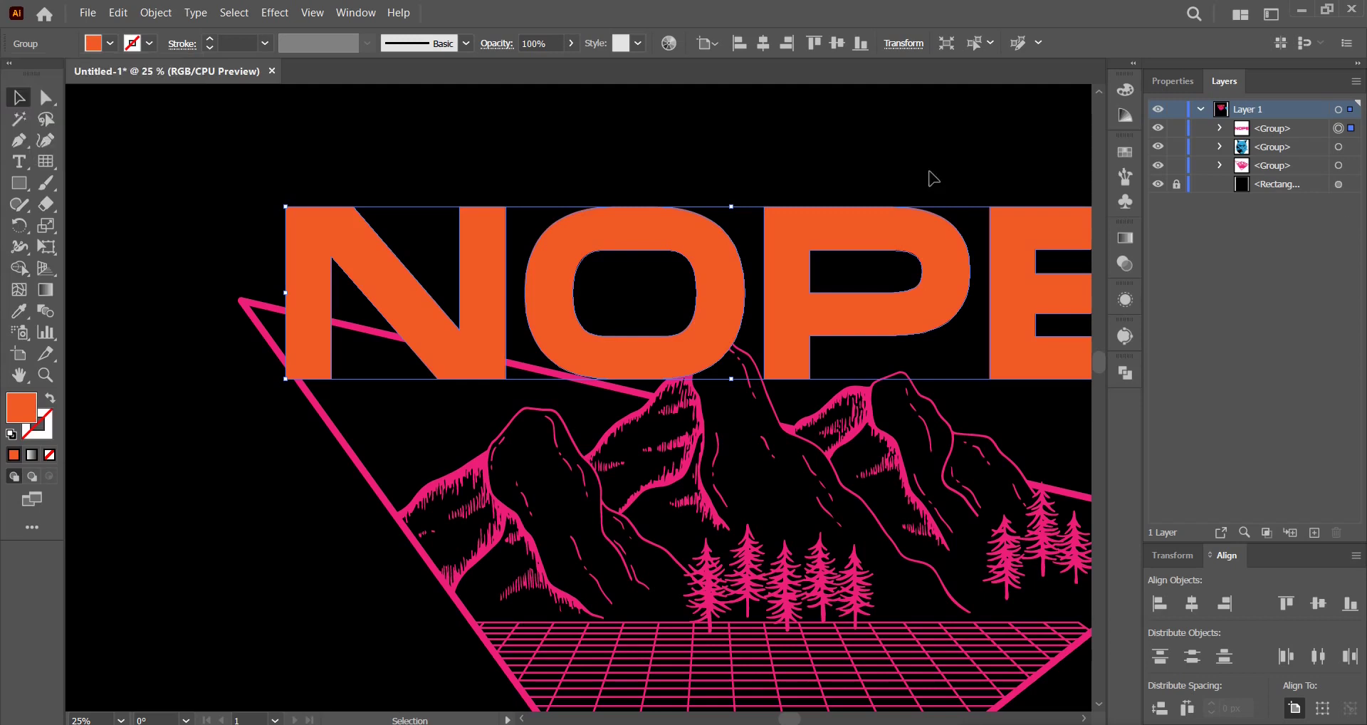
pyautogui.moveTo(1310, 137); pyautogui.dragTo(1310, 176)
pyautogui.click(911, 157)
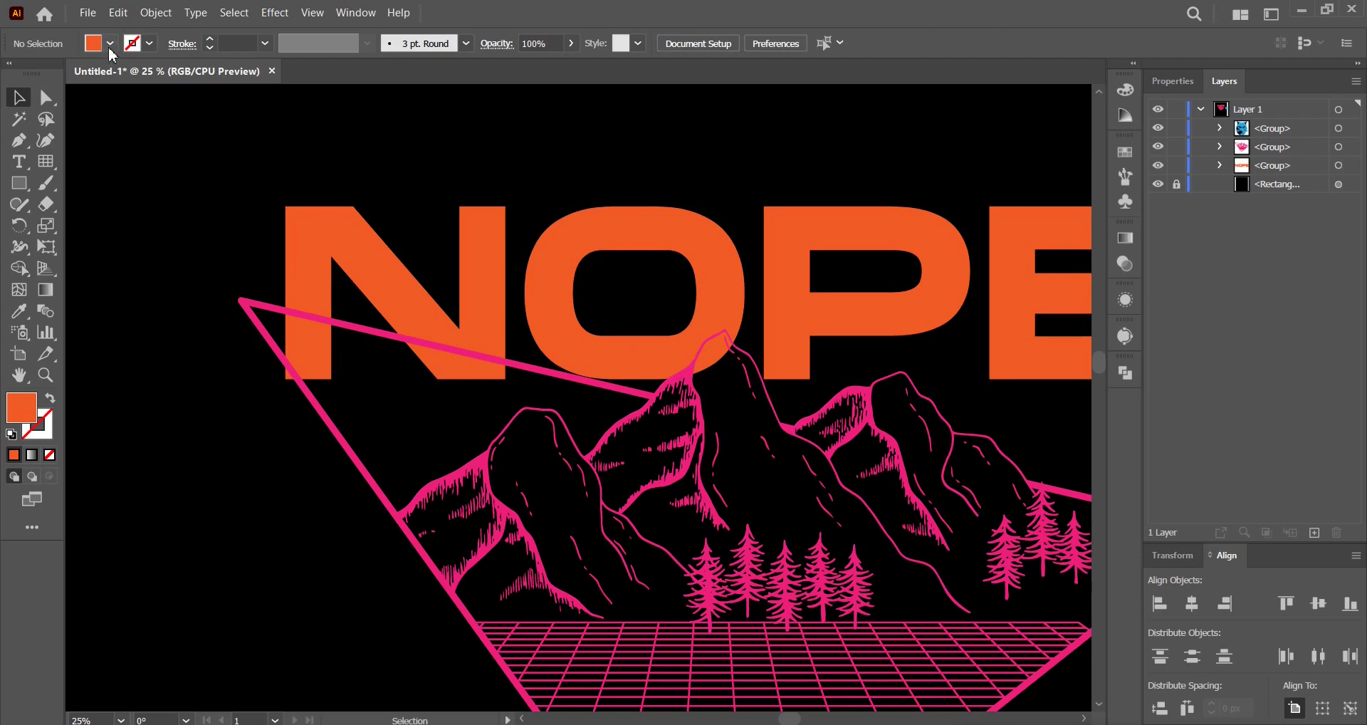
# - Draw a closed black shape with the Pen tool inside the triangle's upper-left corner, covering the lettering below the triangle's edge
pyautogui.click(111, 44)
pyautogui.click(47, 84)
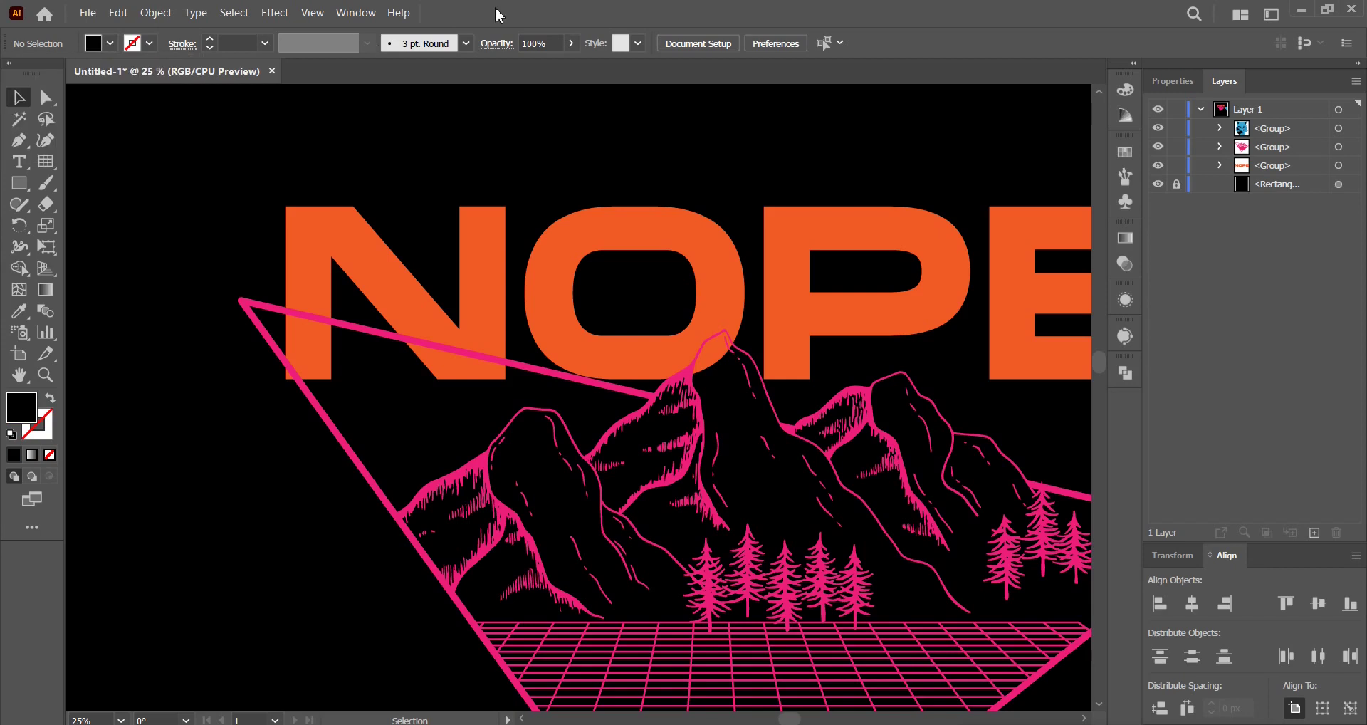
pyautogui.click(19, 139)
pyautogui.scroll(1, 275, 377)
pyautogui.moveTo(245, 406); pyautogui.dragTo(269, 288)
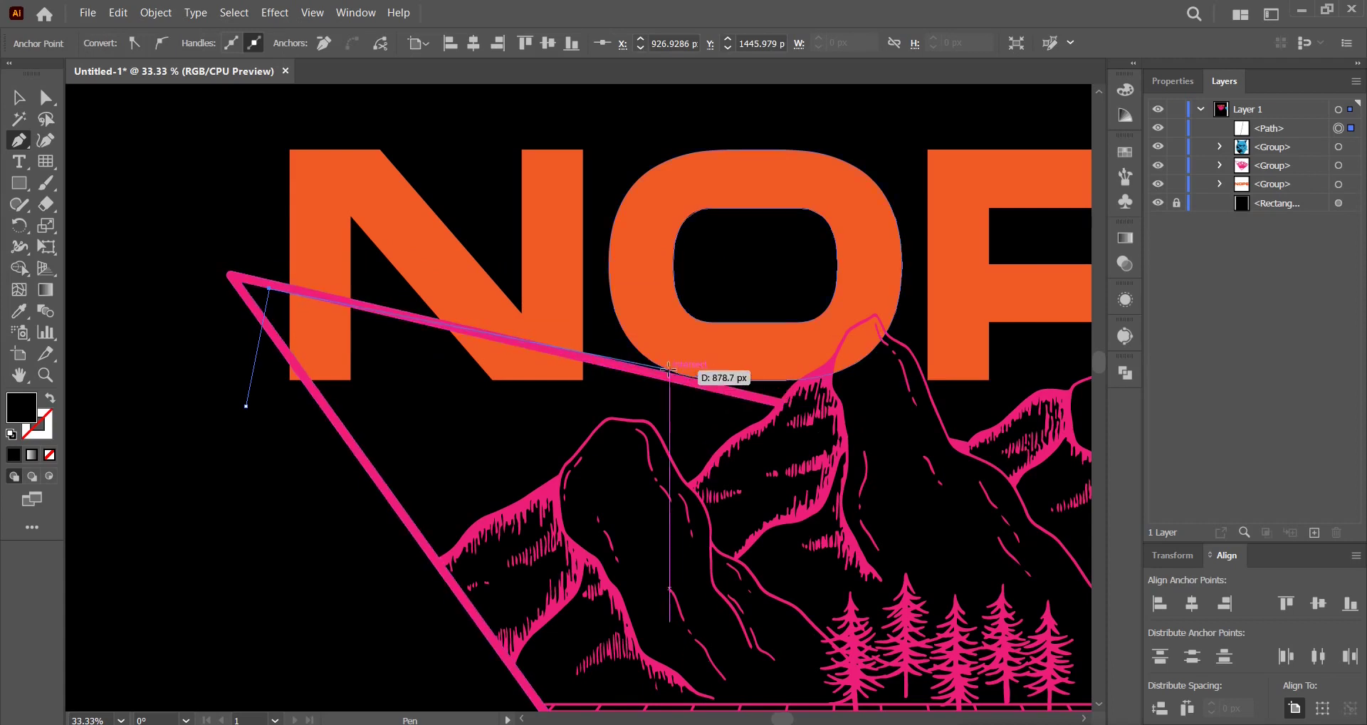
pyautogui.click(644, 371)
pyautogui.click(615, 401)
pyautogui.click(246, 406)
pyautogui.click(17, 100)
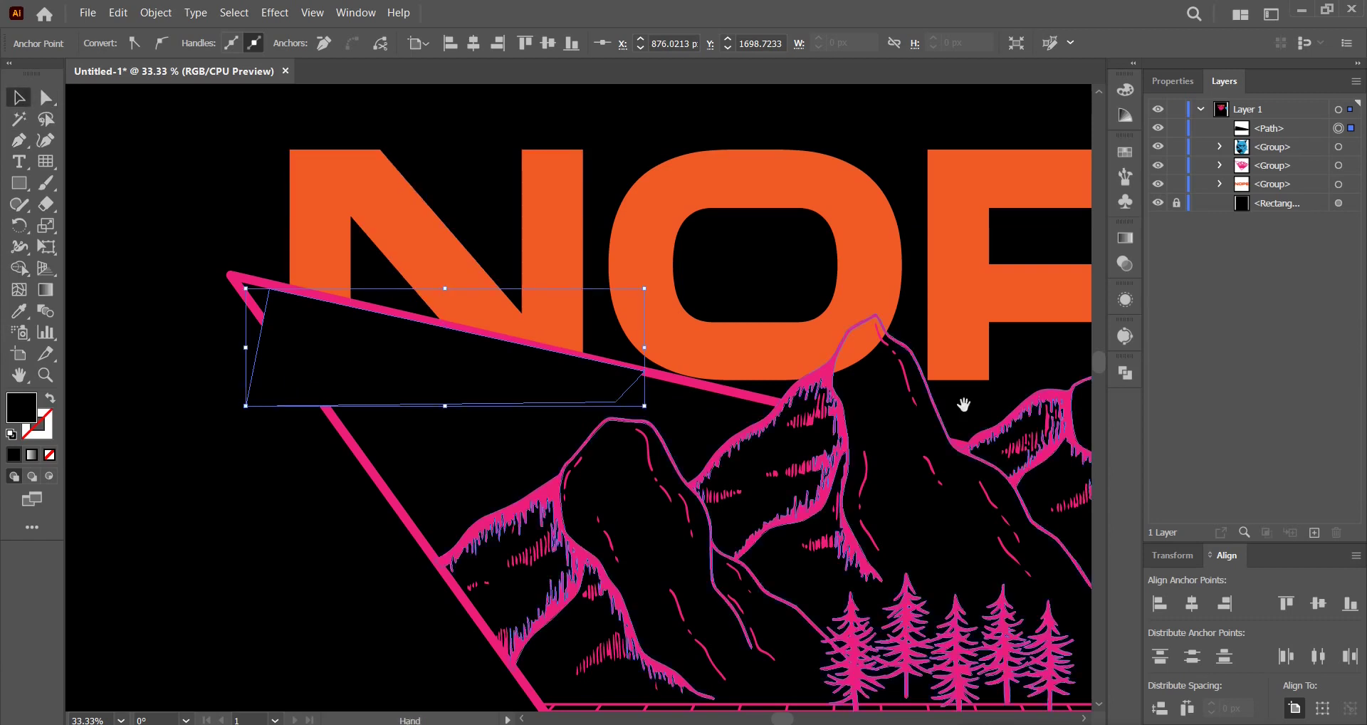
# - Draw a closed black shape with the Pen tool along the tallest peak's outline, covering the part of the letter O inside the mountain
pyautogui.hotkey('ctrl', '+')
pyautogui.hotkey('ctrl', '+')
pyautogui.hscroll(-4, 627, 434)
pyautogui.click(17, 140)
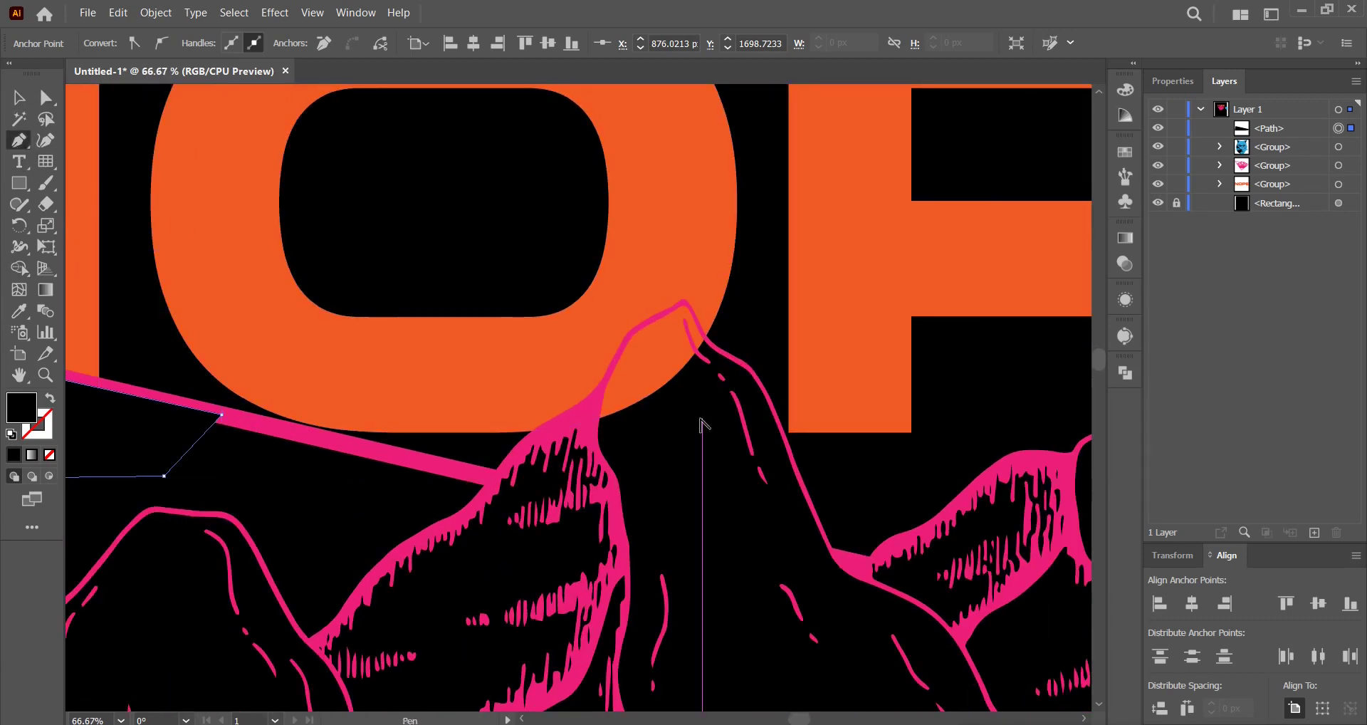
pyautogui.hotkey('ctrl', '+')
pyautogui.click(435, 456)
pyautogui.click(537, 405)
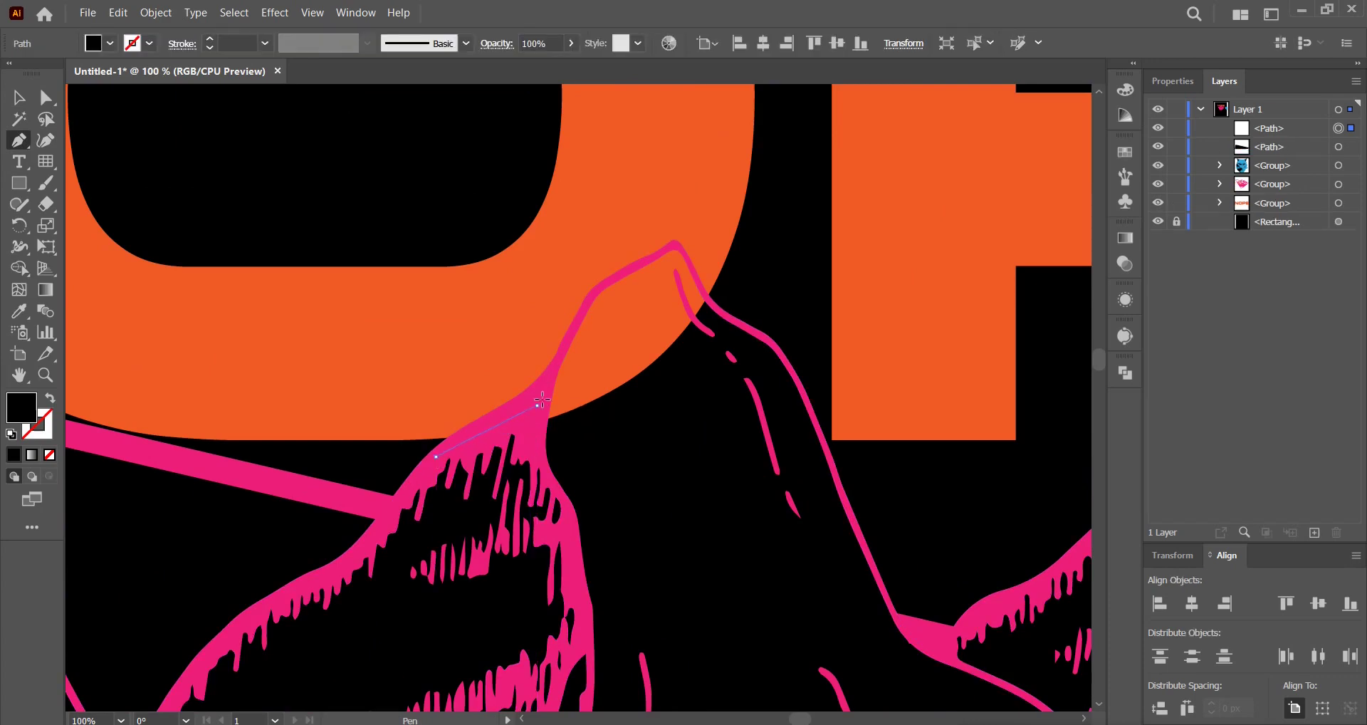
pyautogui.click(574, 330)
pyautogui.hotkey('ctrl', '+')
pyautogui.hotkey('ctrl', '+')
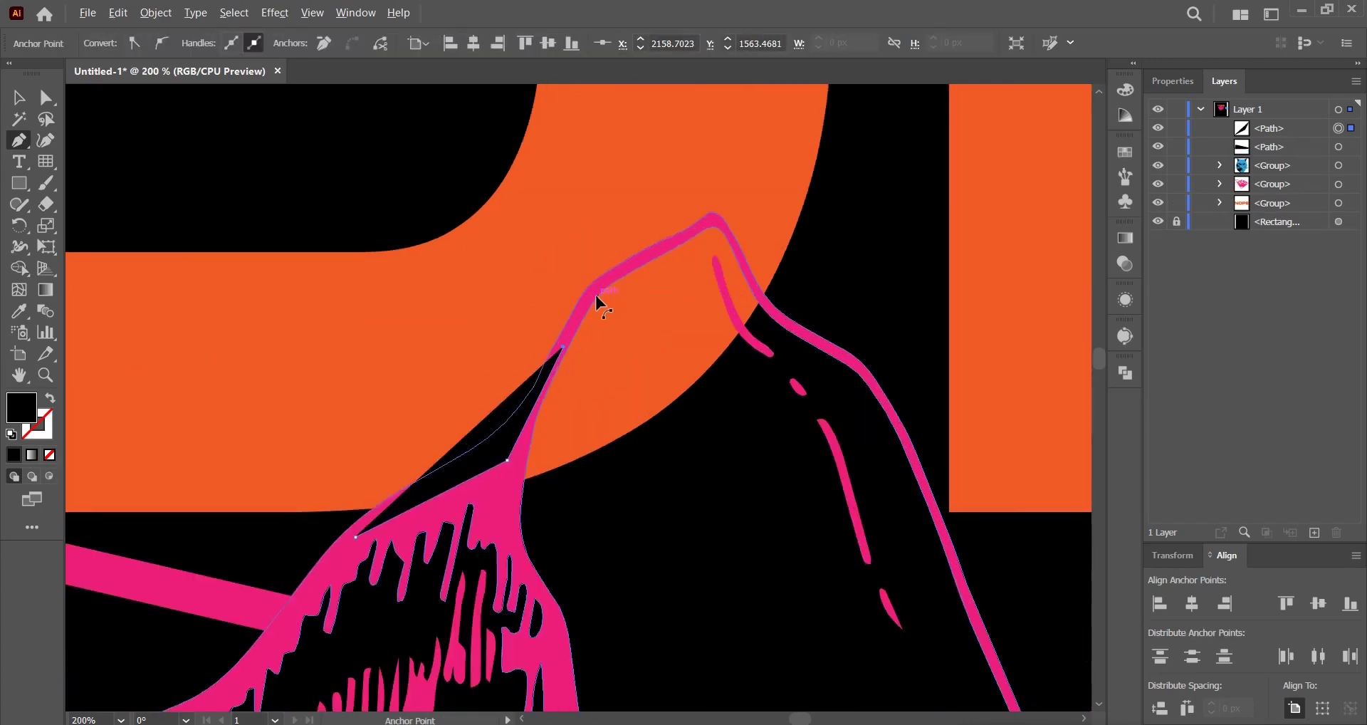
pyautogui.click(595, 290)
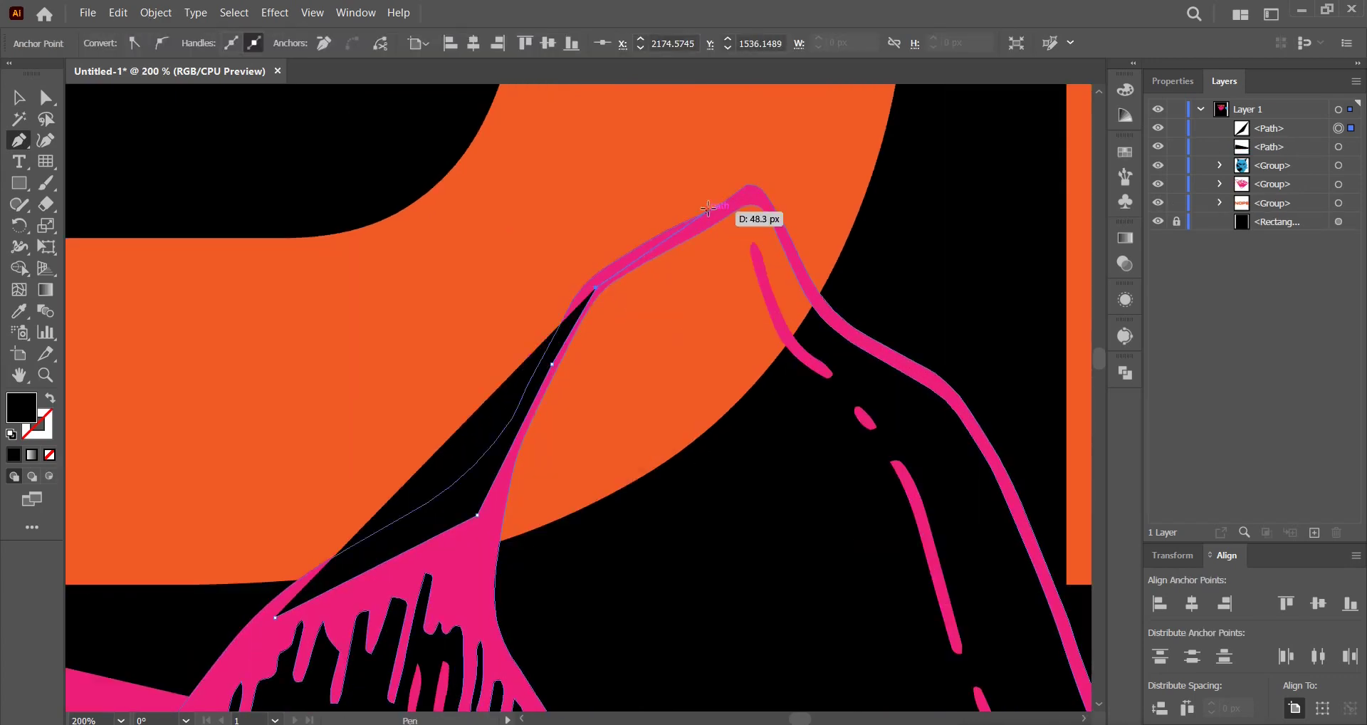
pyautogui.click(748, 192)
pyautogui.click(775, 211)
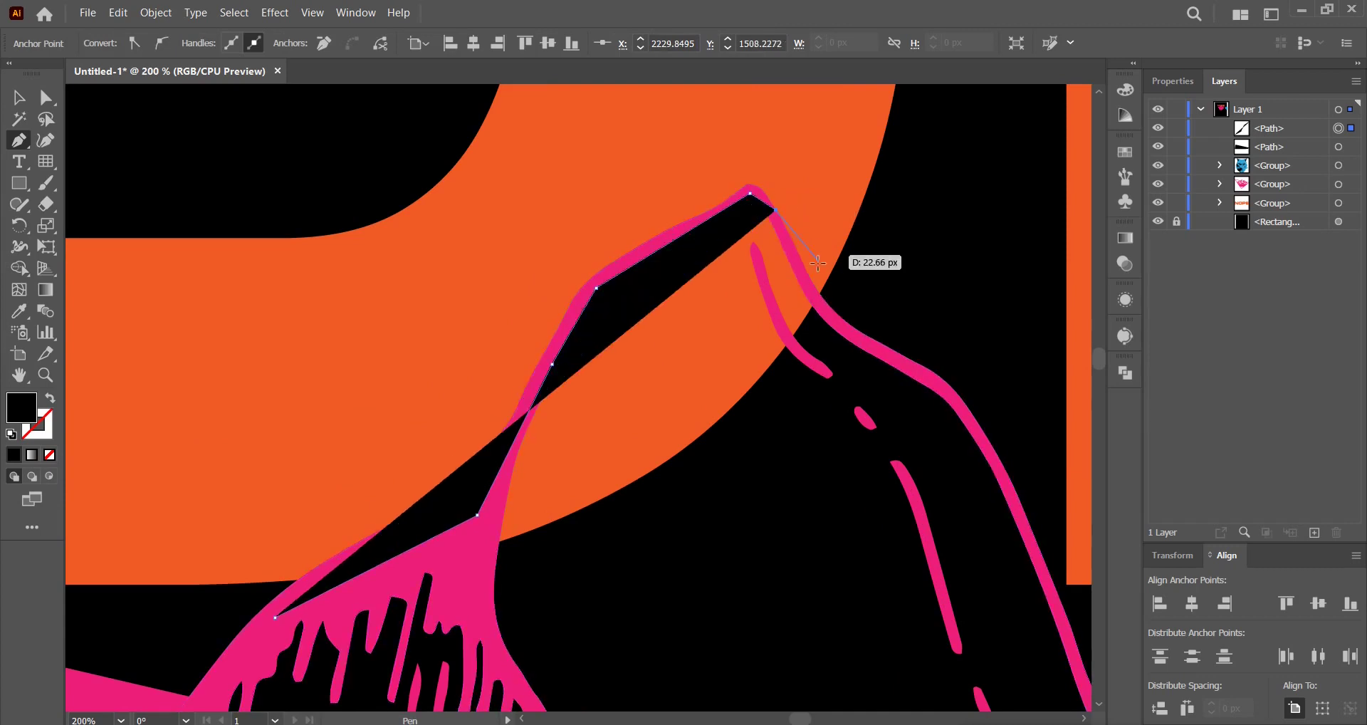
pyautogui.click(801, 276)
pyautogui.click(829, 313)
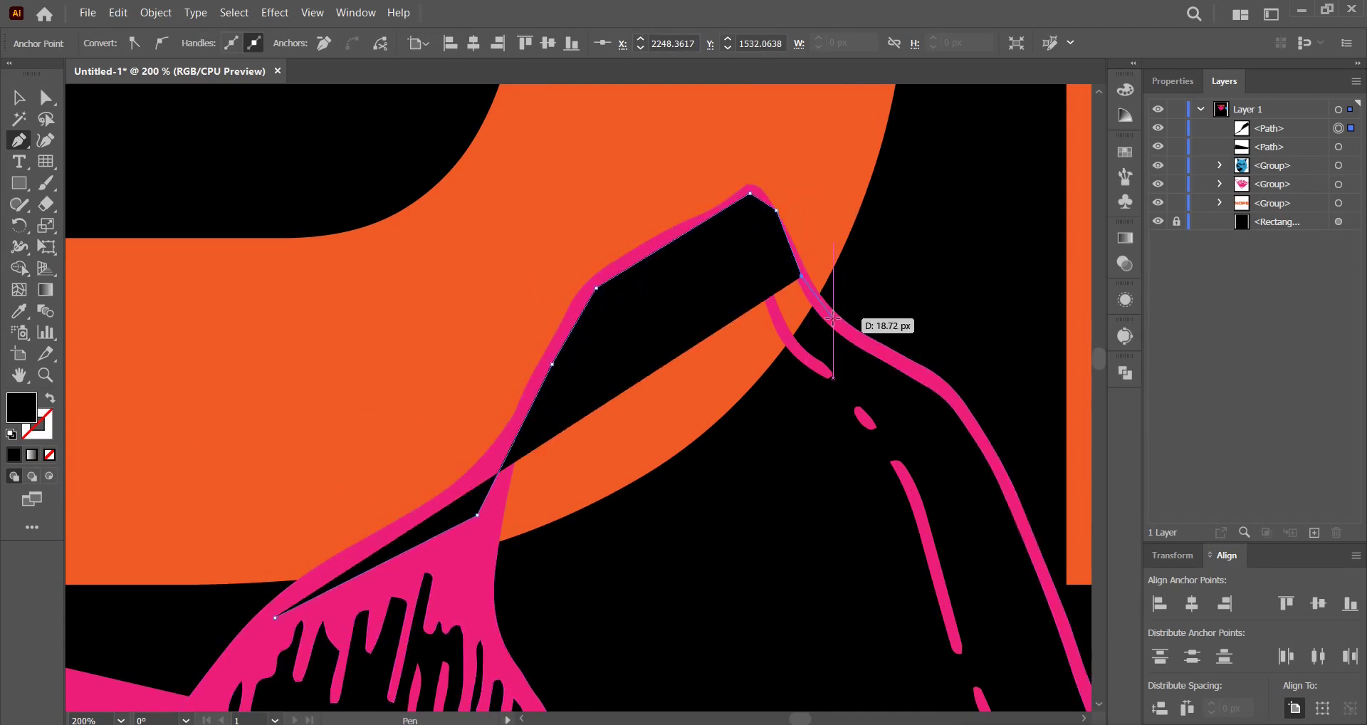
pyautogui.click(828, 377)
pyautogui.click(815, 523)
pyautogui.click(591, 607)
pyautogui.click(274, 616)
pyautogui.click(477, 514)
pyautogui.click(19, 98)
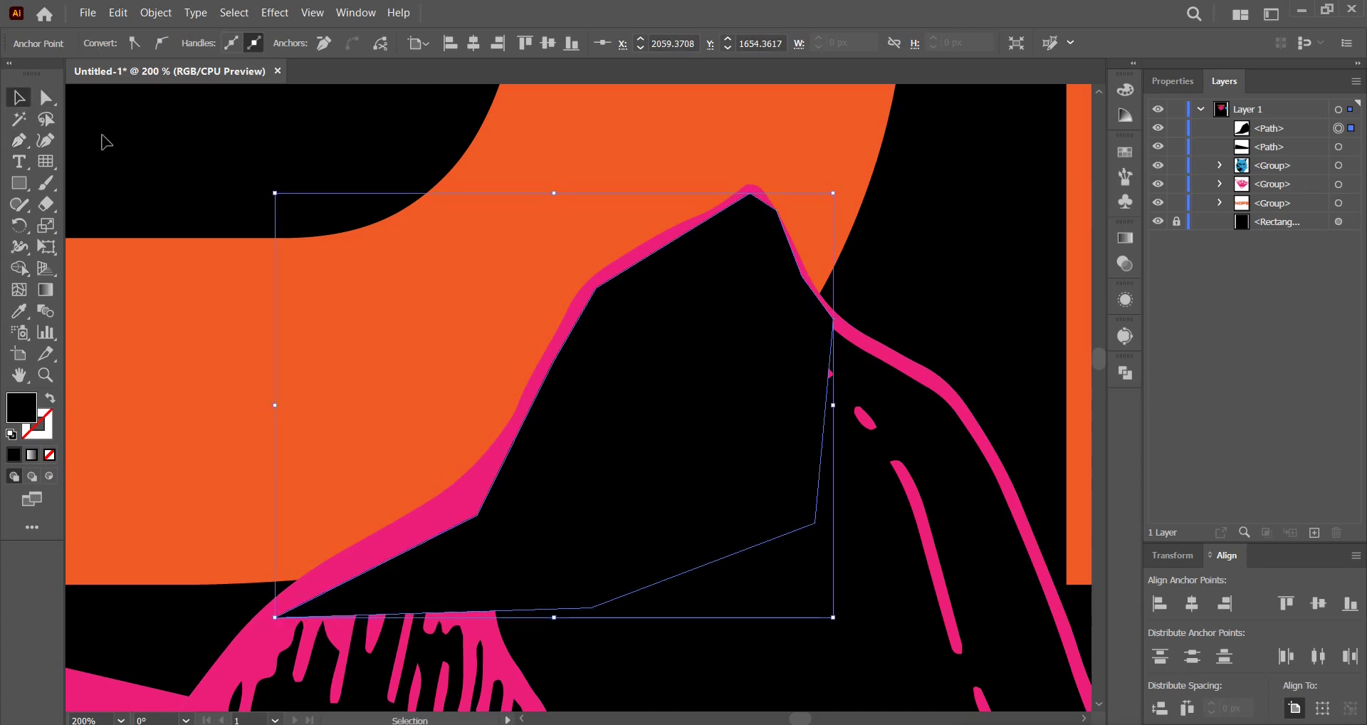
# - Try to cut the two black covering shapes out of the artwork, and undo the cut
pyautogui.scroll(-3, 576, 406)
pyautogui.scroll(-2, 580, 407)
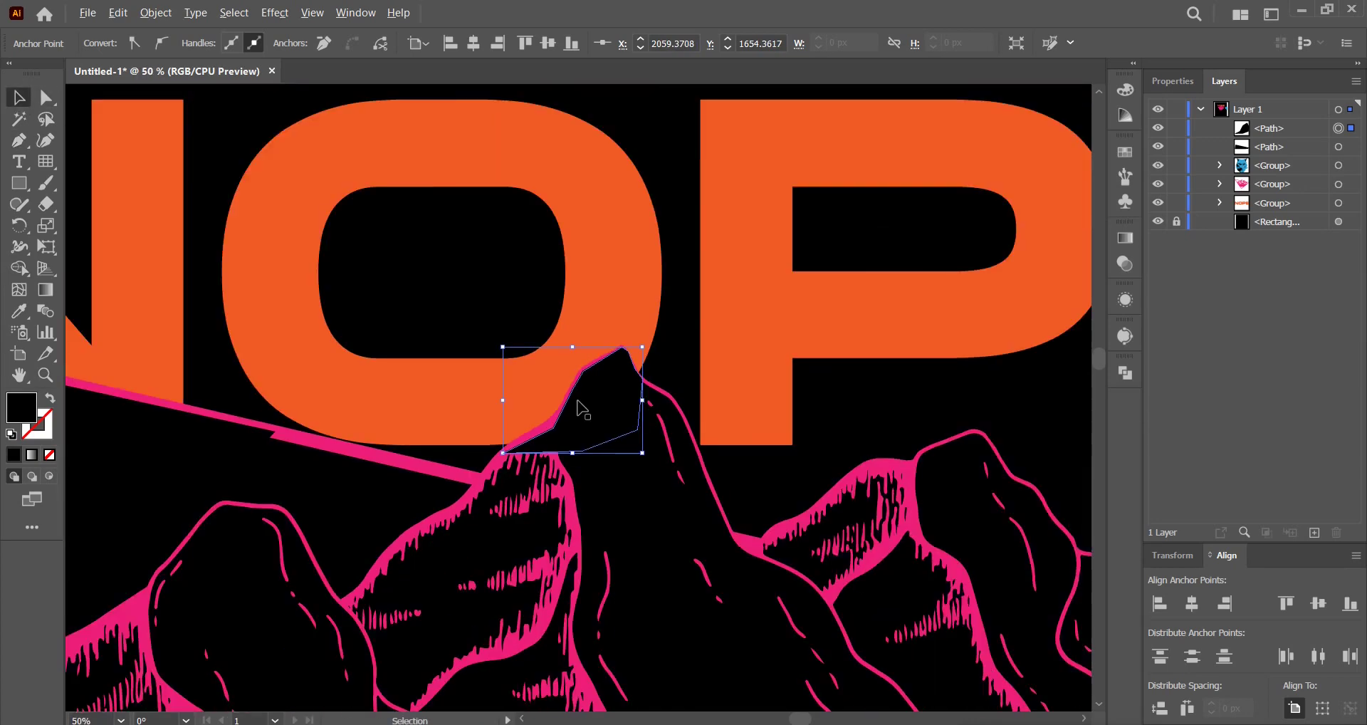
pyautogui.hscroll(-4, 701, 534)
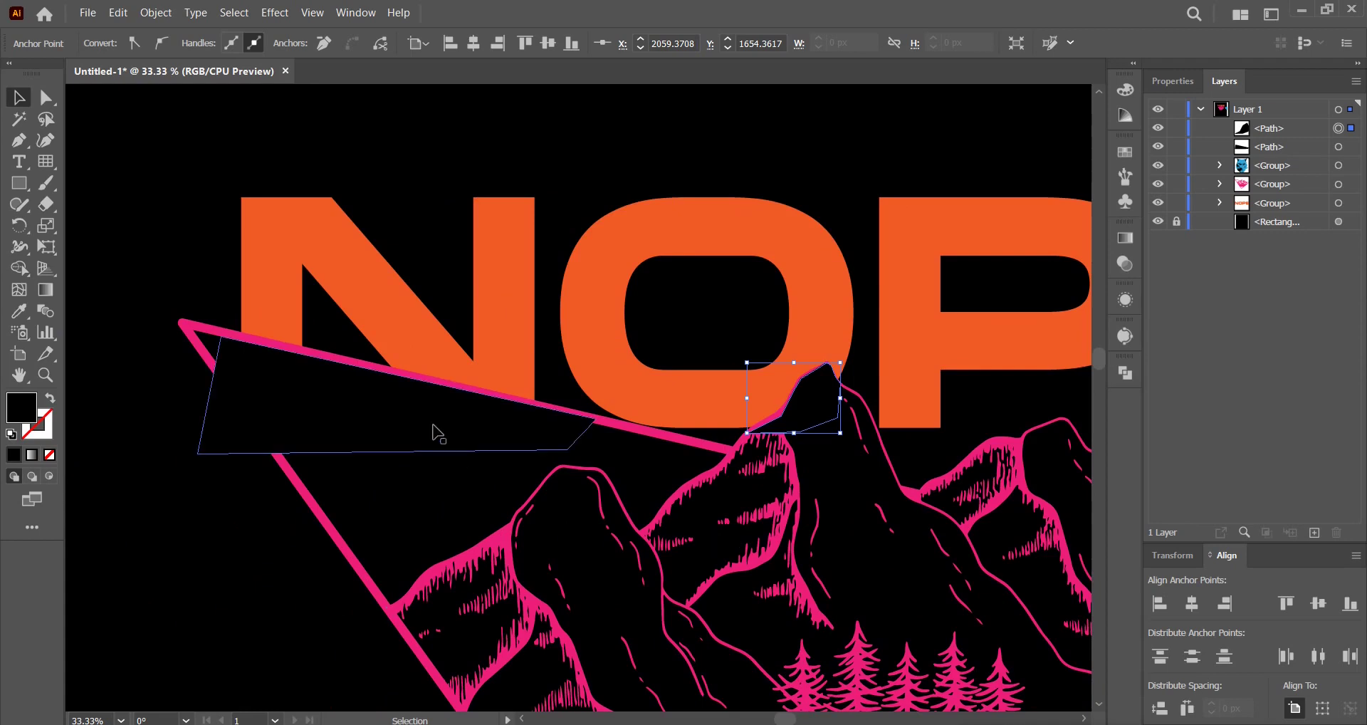
pyautogui.keyDown('shift'); pyautogui.click(436, 430); pyautogui.keyUp('shift')
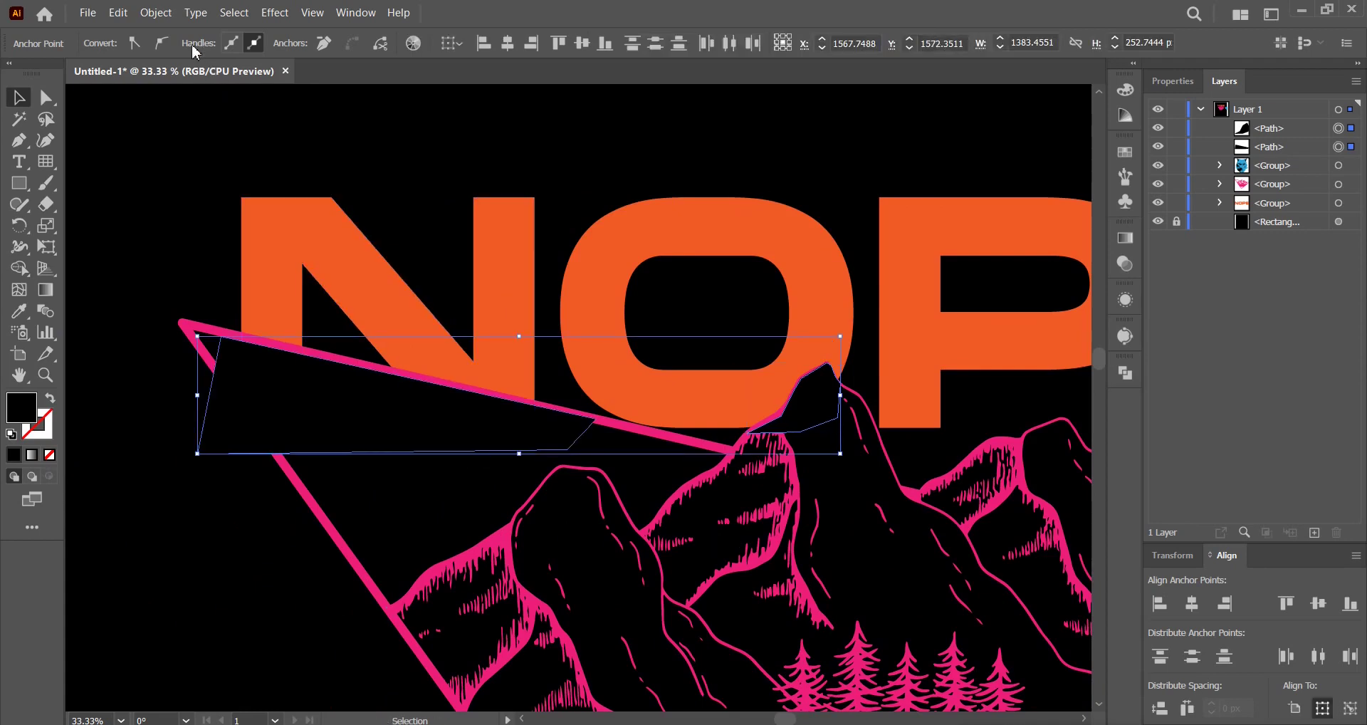
pyautogui.click(119, 13)
pyautogui.click(151, 76)
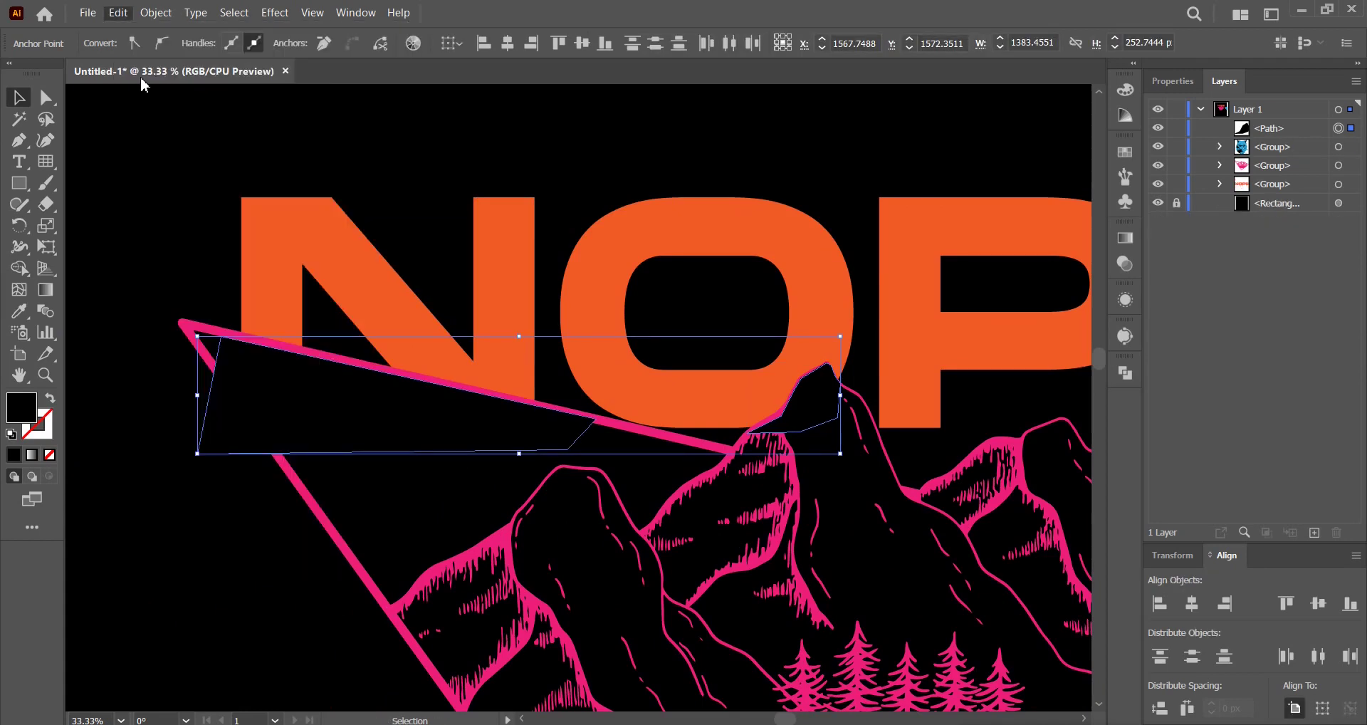
pyautogui.scroll(-1, 311, 287)
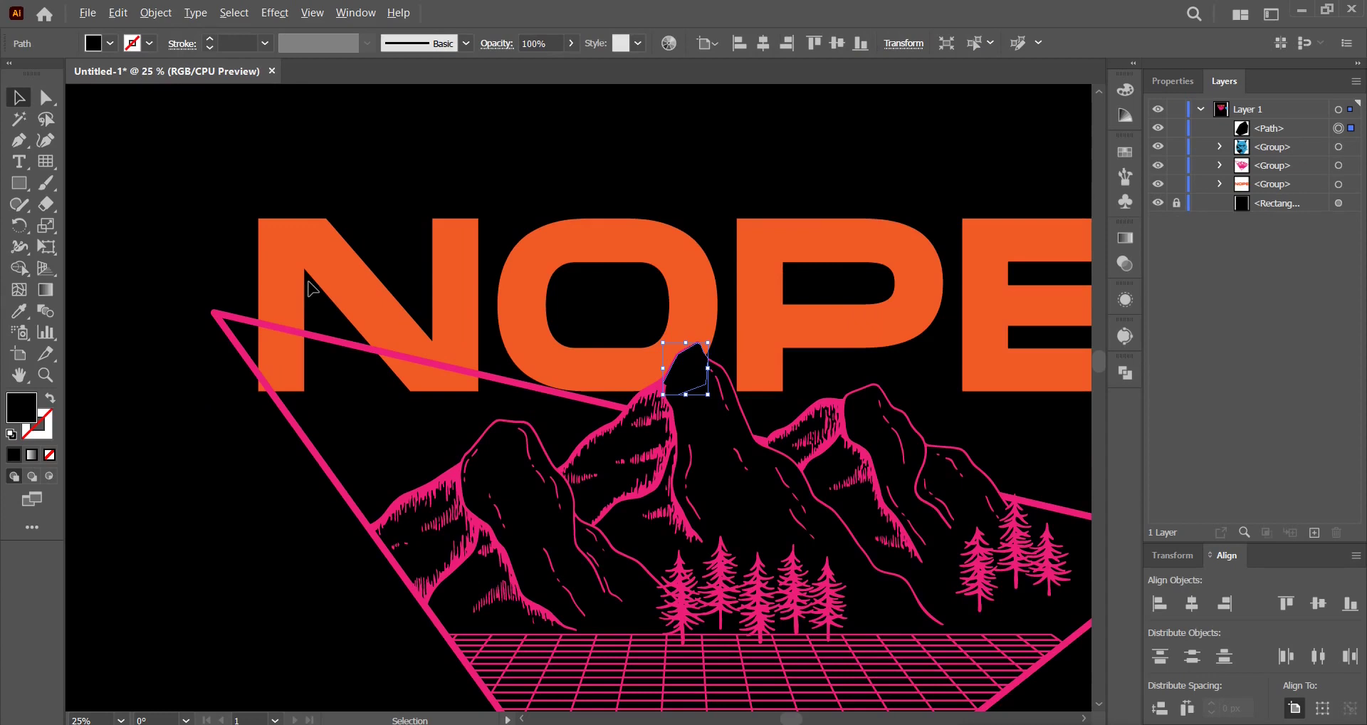
pyautogui.click(769, 310)
pyautogui.hotkey('ctrl', 'z')
pyautogui.hotkey('ctrl', 'z')
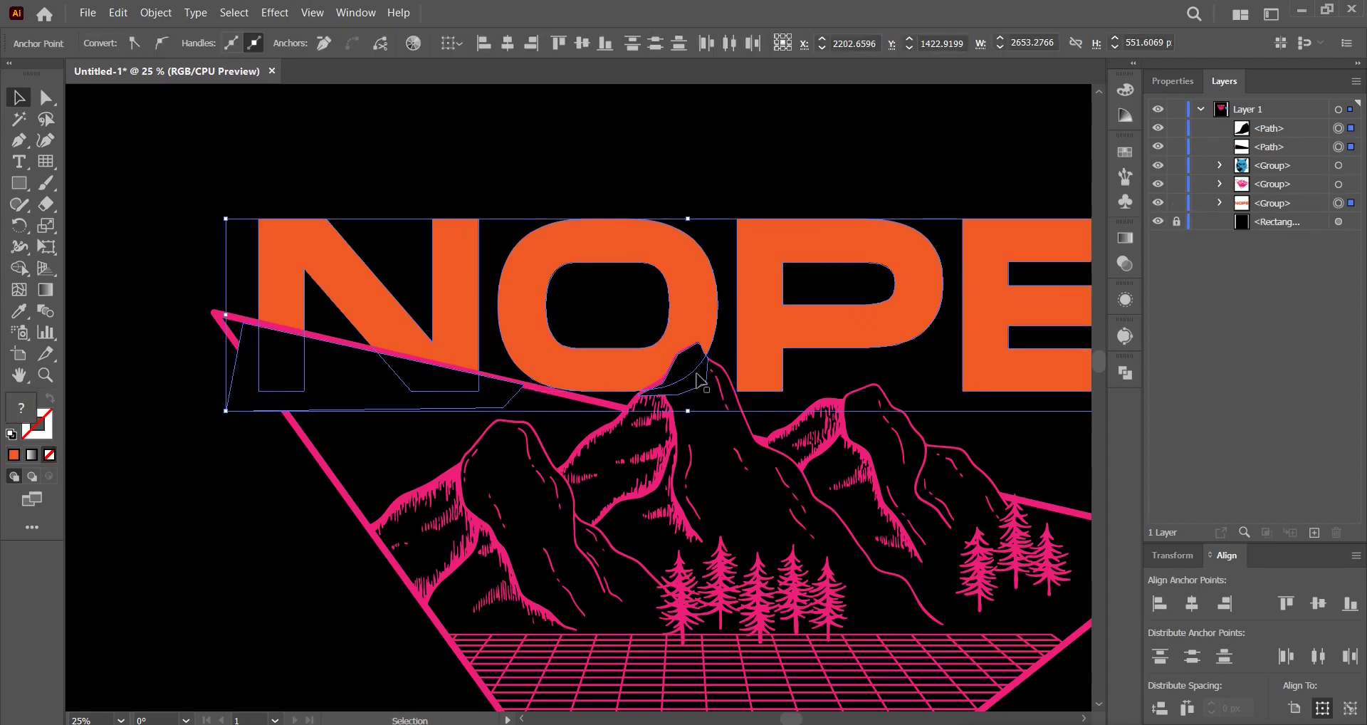
pyautogui.click(712, 418)
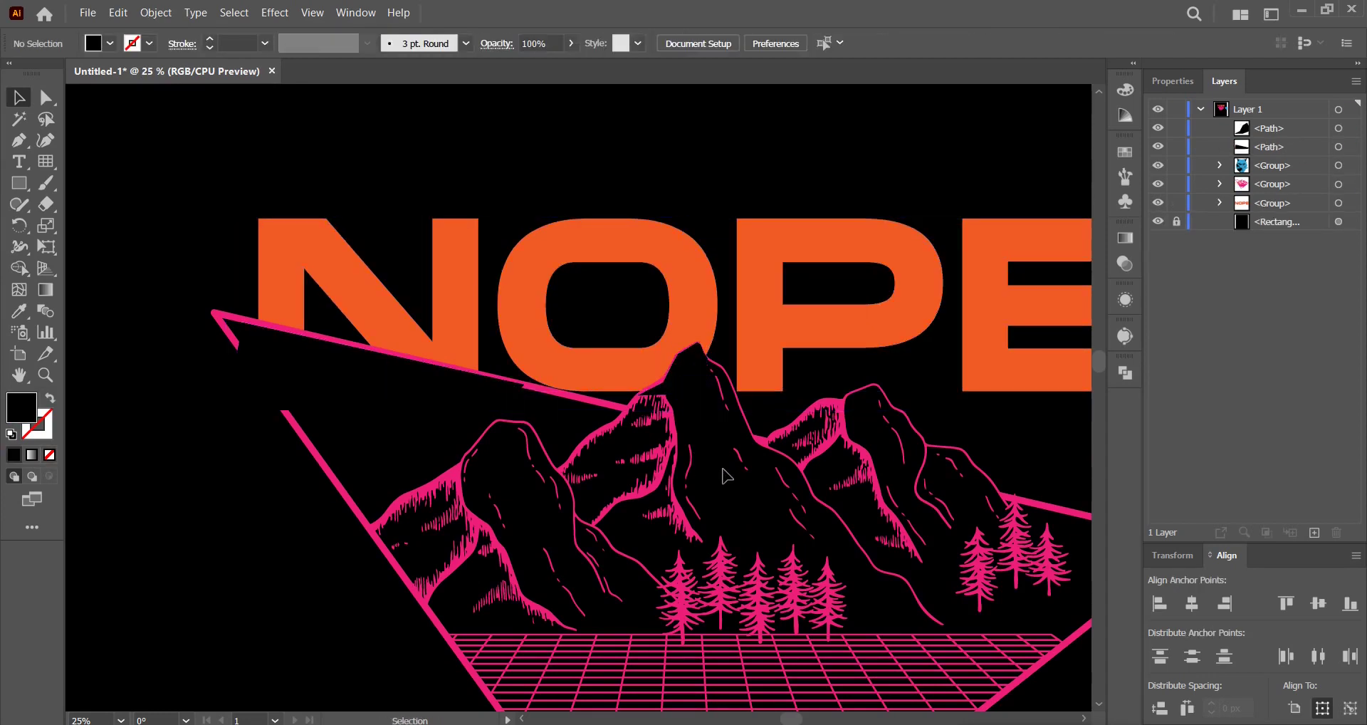
# - Select the two black covering shapes over the triangle corner and the tallest peak and group them
pyautogui.hotkey('ctrl', '=')
pyautogui.click(709, 379)
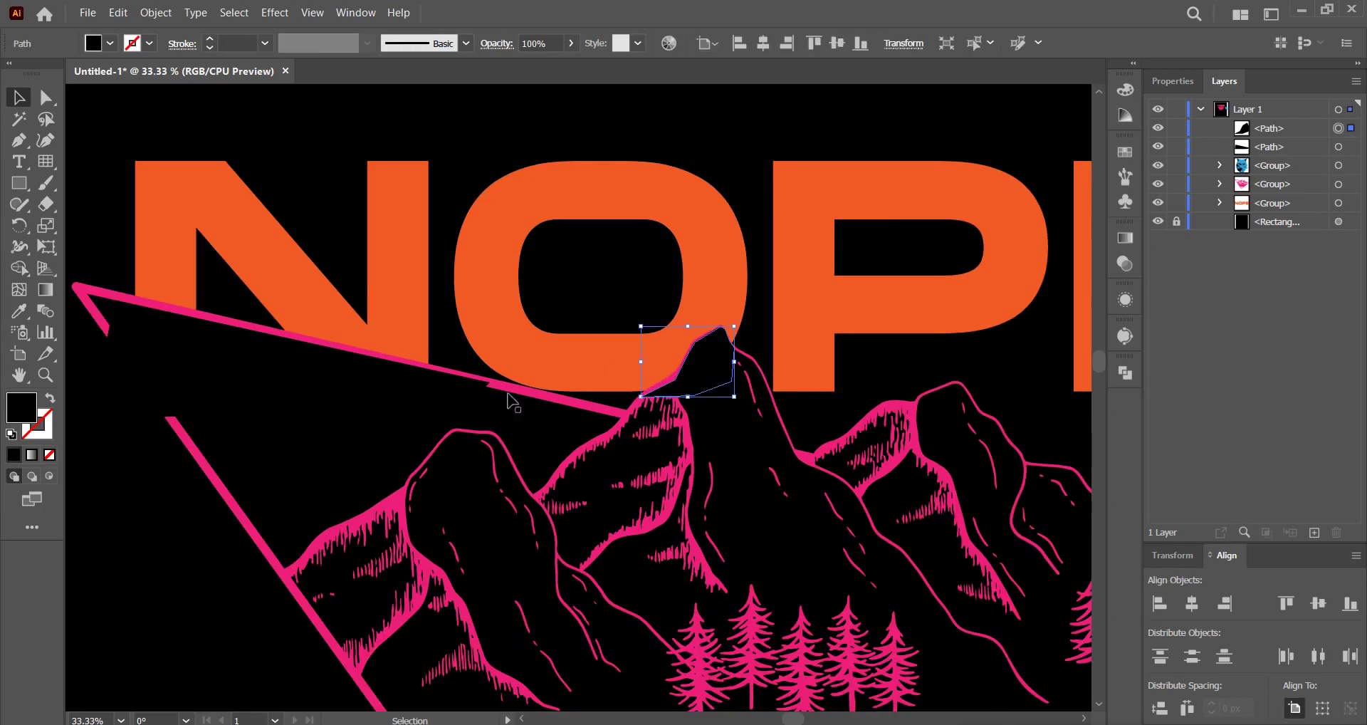
pyautogui.keyDown('shift'); pyautogui.click(285, 392); pyautogui.keyUp('shift')
pyautogui.rightClick(285, 392)
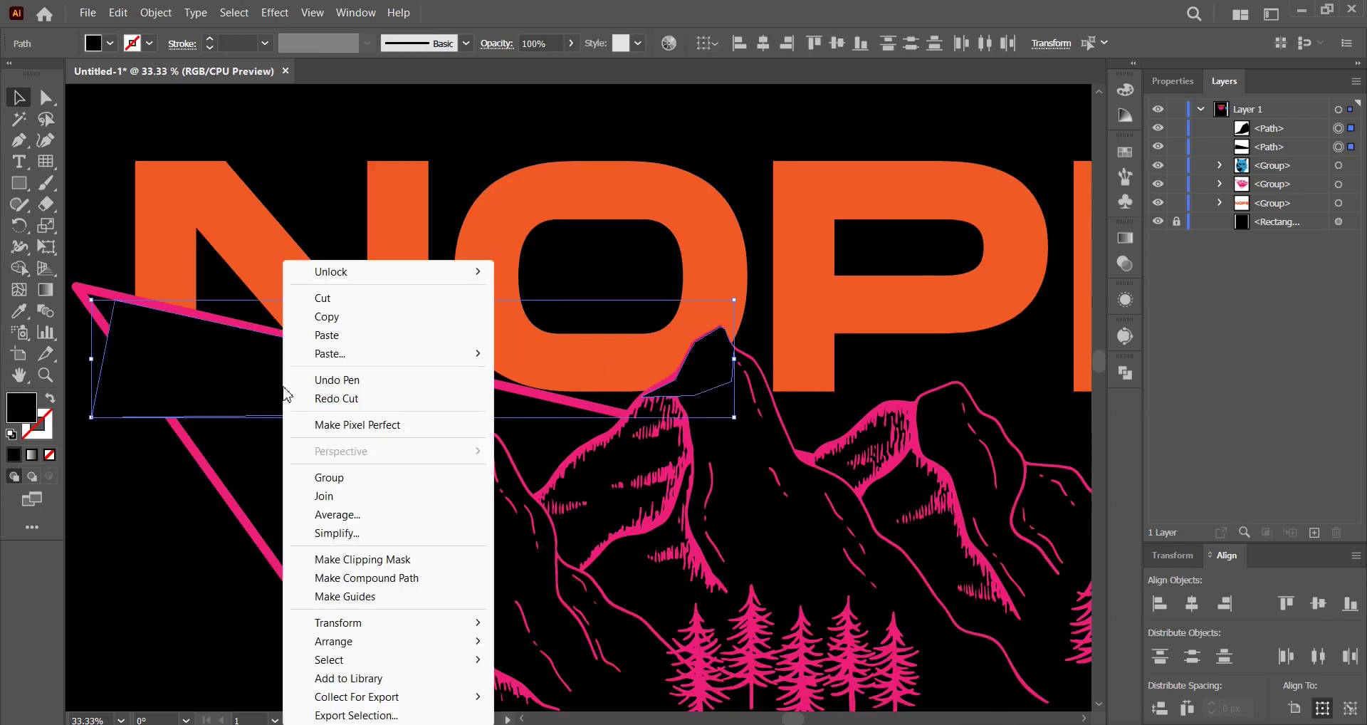
pyautogui.click(342, 477)
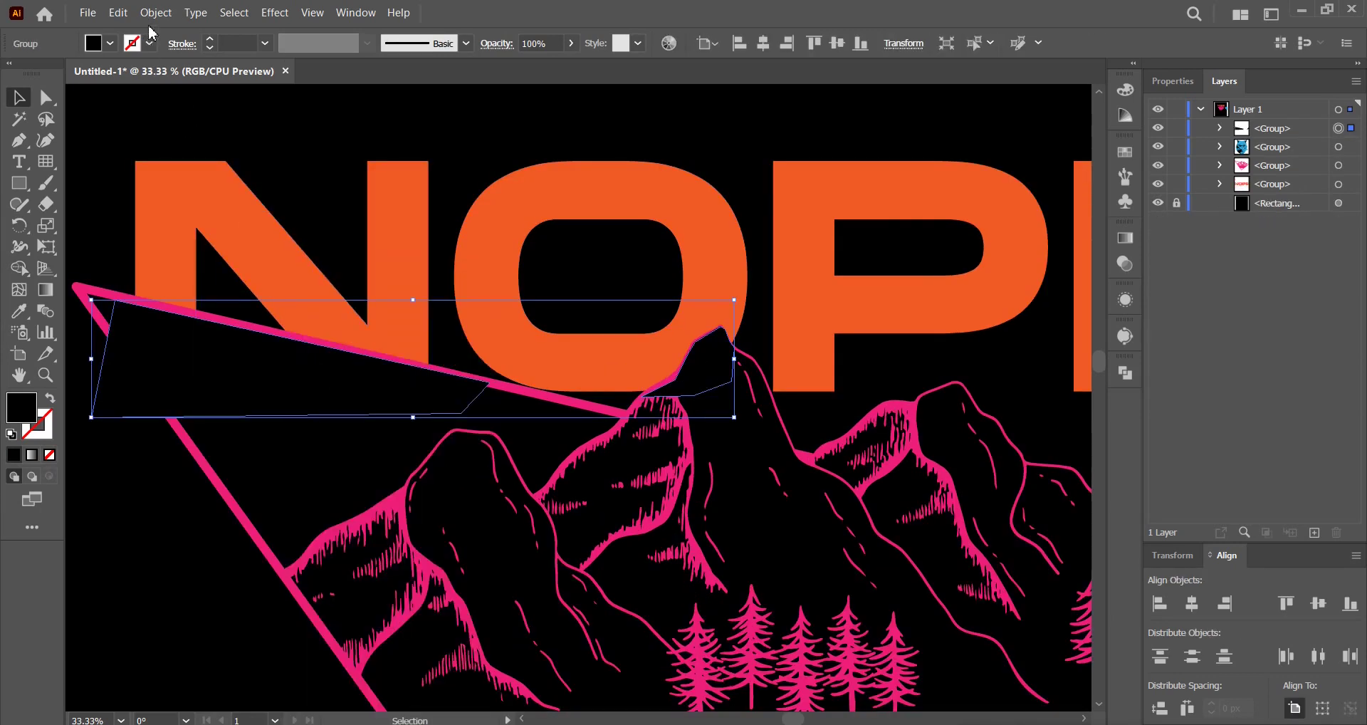
# - Cut the group of two black covering shapes from the artwork and select the orange NOPE lettering
pyautogui.click(120, 13)
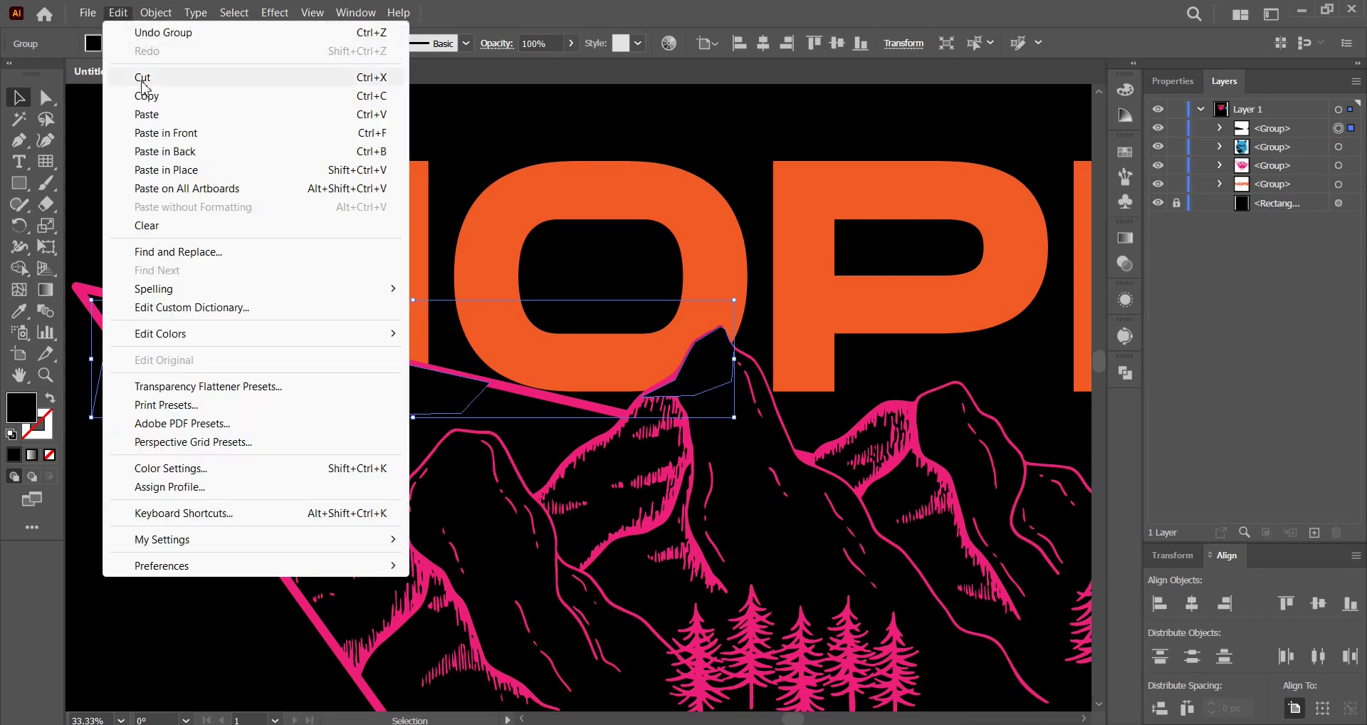
pyautogui.click(143, 80)
pyautogui.click(659, 204)
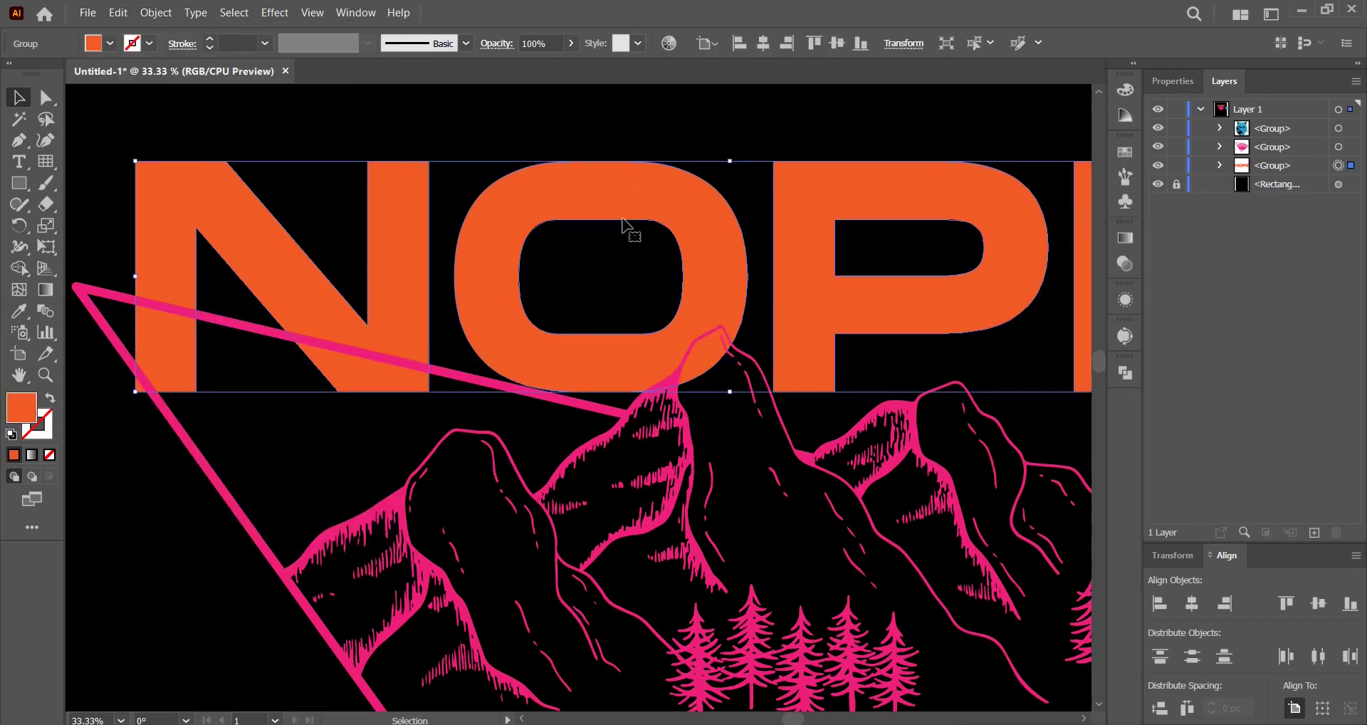
pyautogui.scroll(-1, 525, 299)
pyautogui.hscroll(3, 598, 284)
pyautogui.scroll(1, 598, 283)
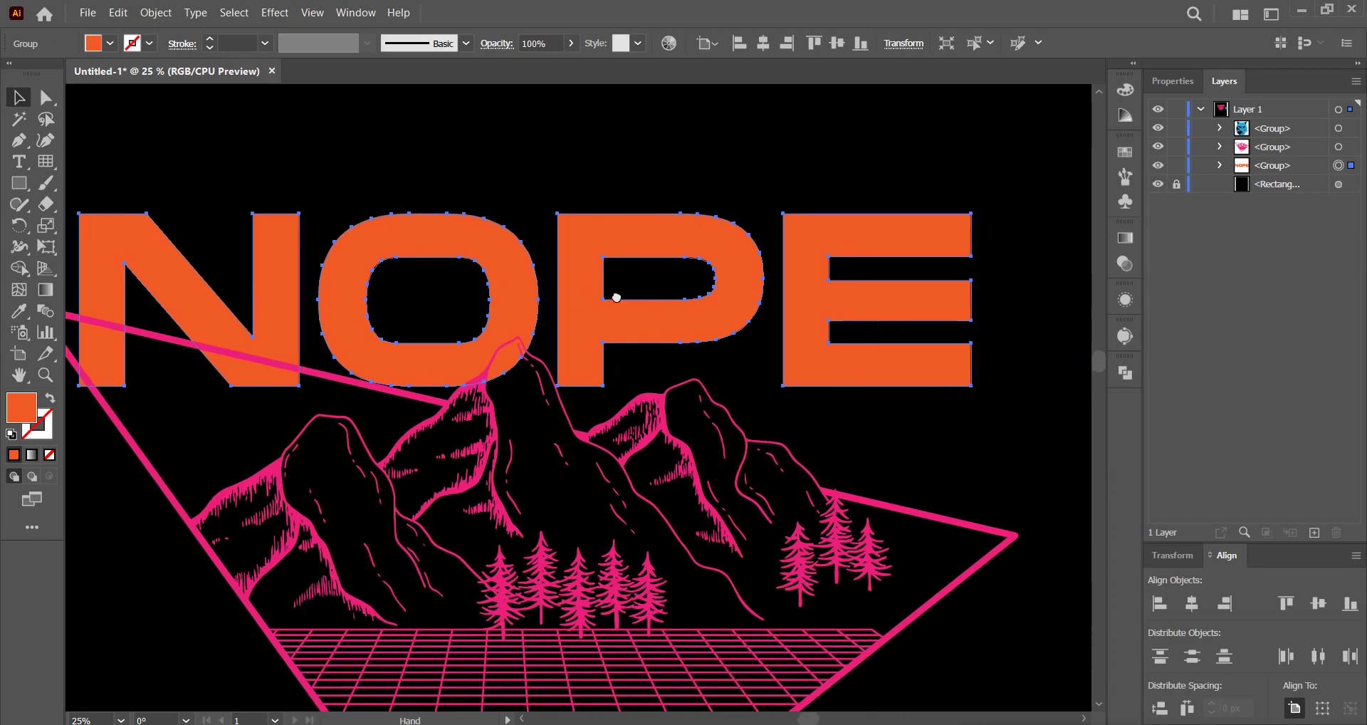
pyautogui.click(358, 20)
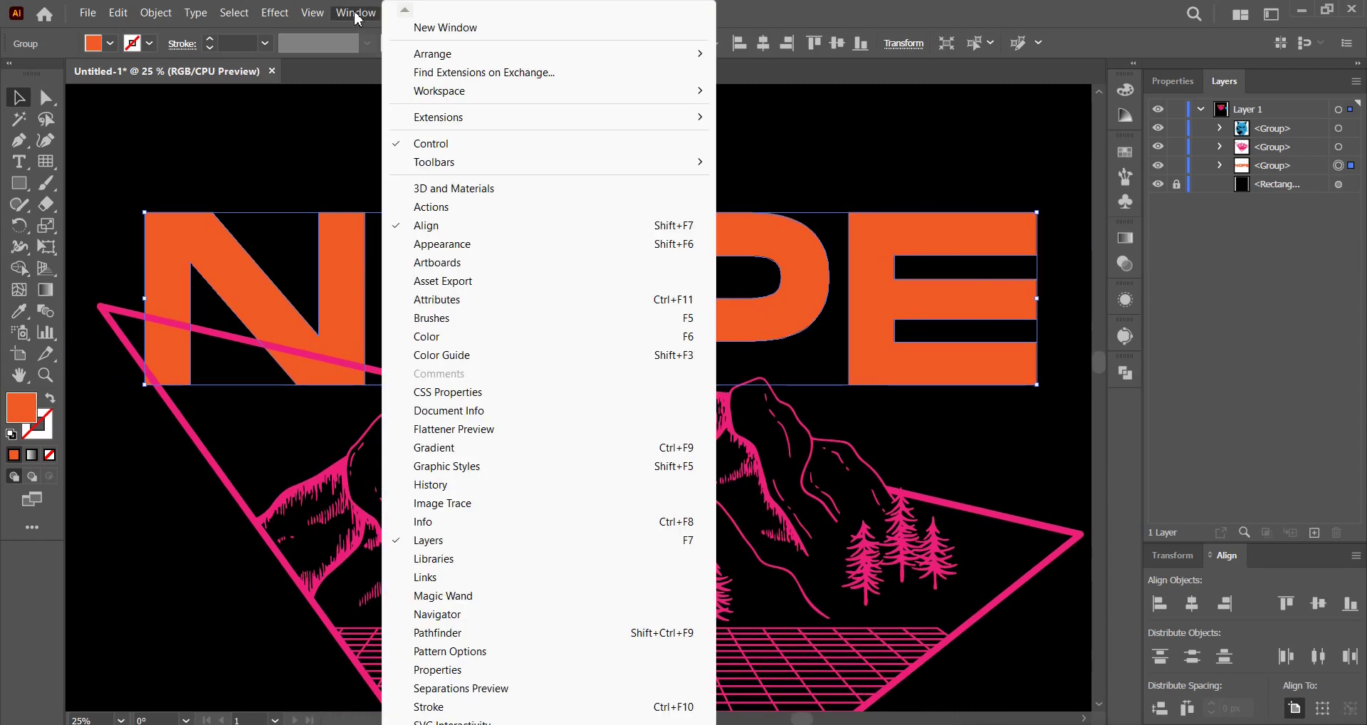
pyautogui.click(458, 505)
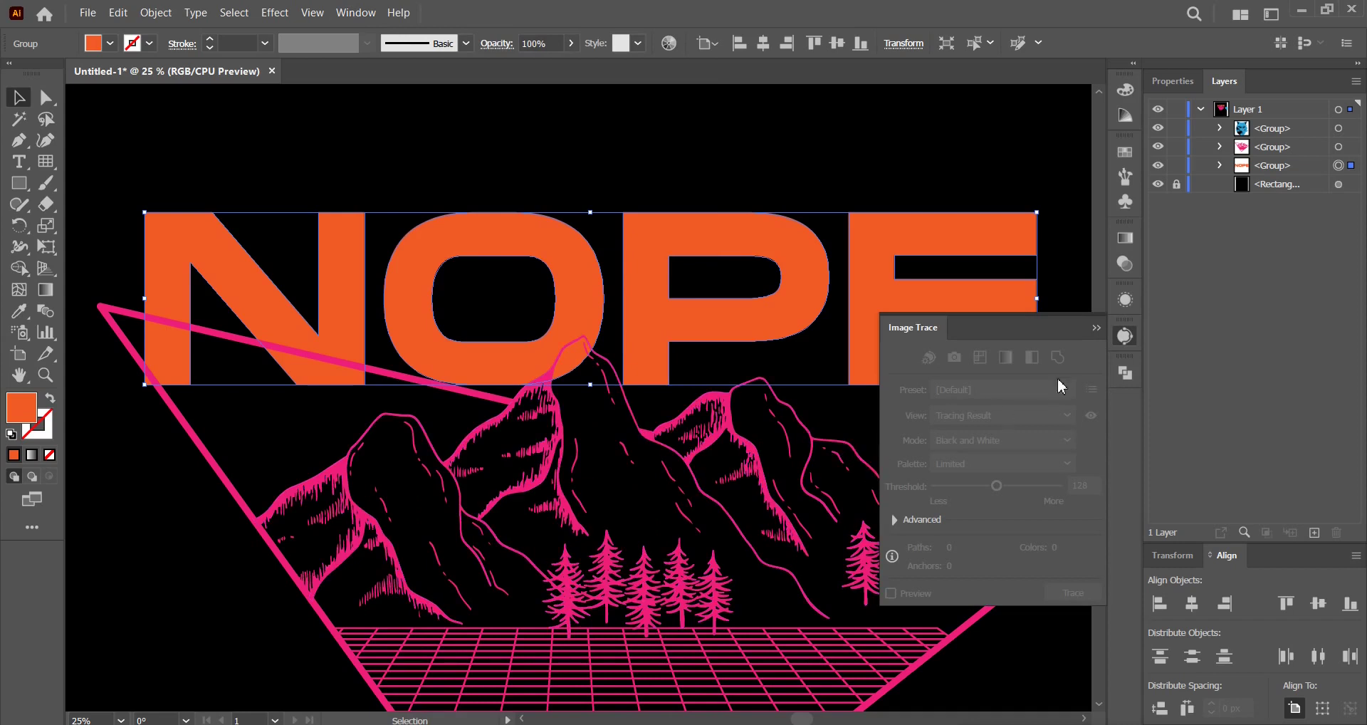
pyautogui.click(1124, 337)
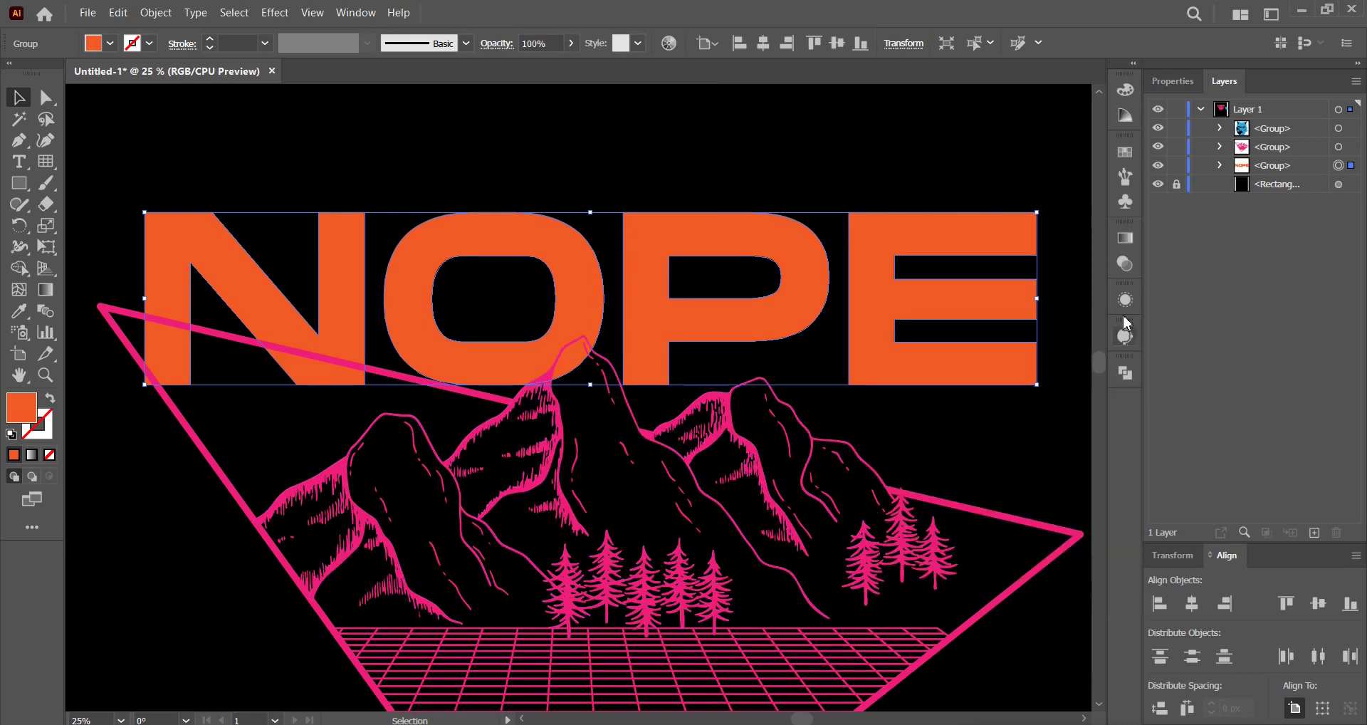
# - Create an opacity mask on the NOPE lettering with clipping turned off
pyautogui.click(1124, 266)
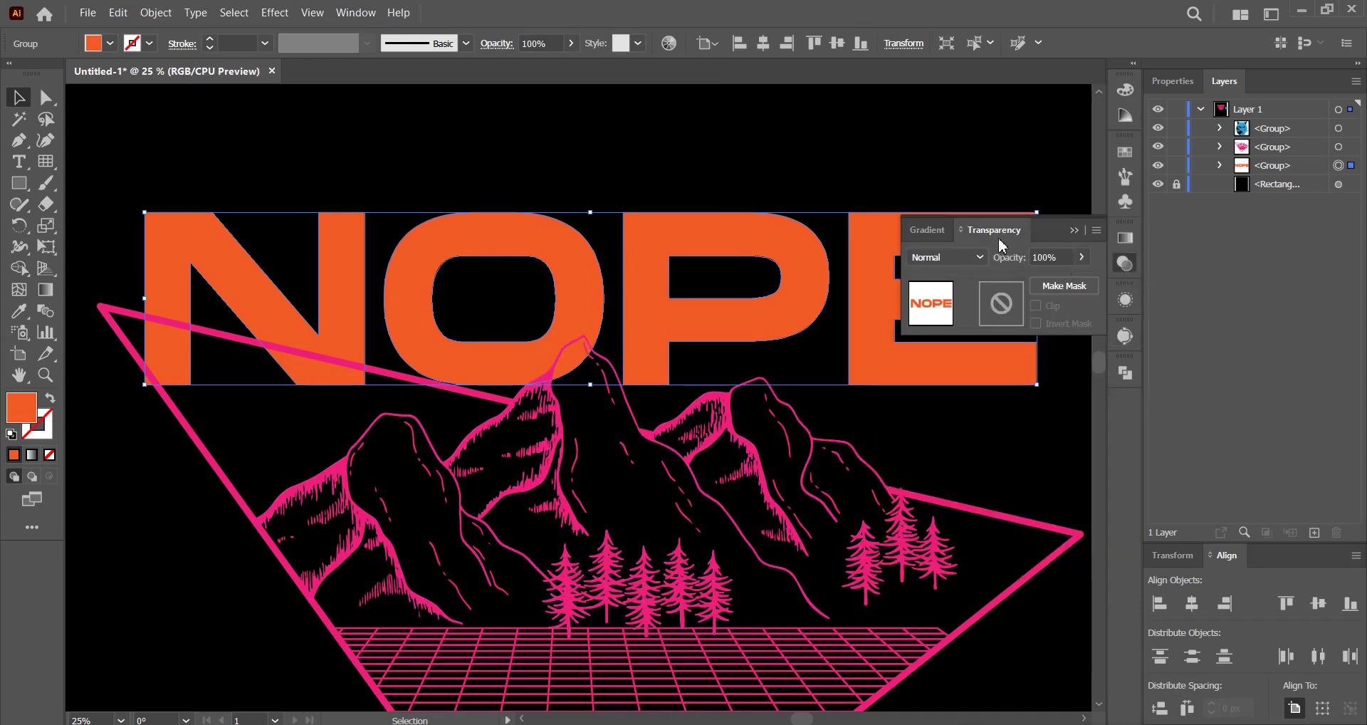
pyautogui.click(1063, 286)
pyautogui.click(1036, 306)
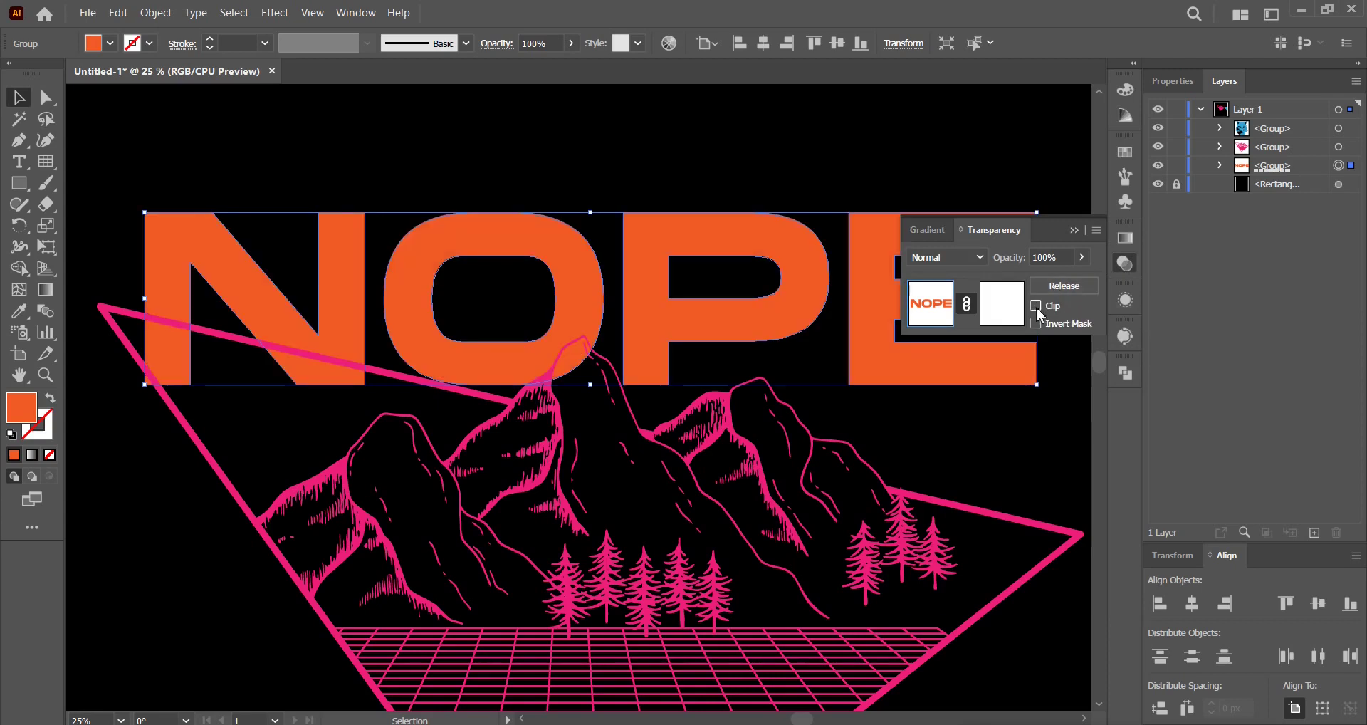
# - Paste the cut black shapes in front inside the lettering's opacity mask, and return to editing the artwork
pyautogui.click(1001, 303)
pyautogui.click(117, 12)
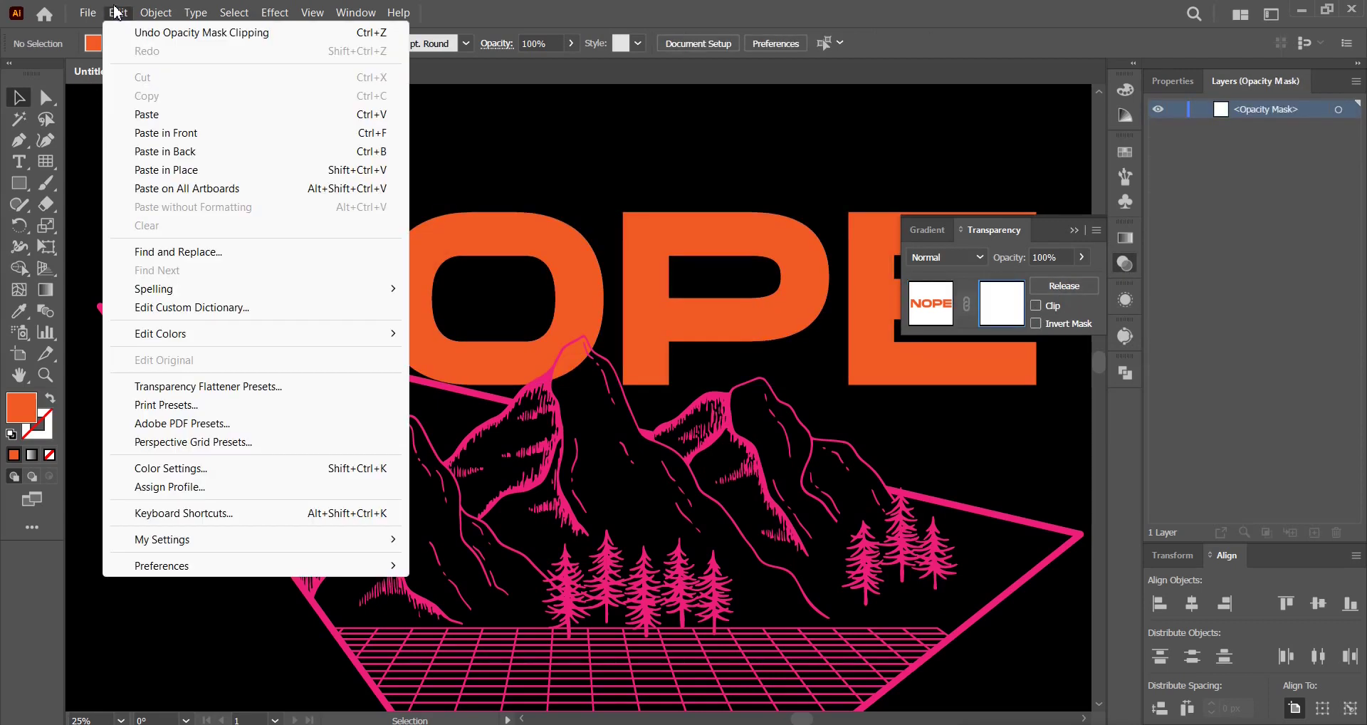
pyautogui.click(138, 133)
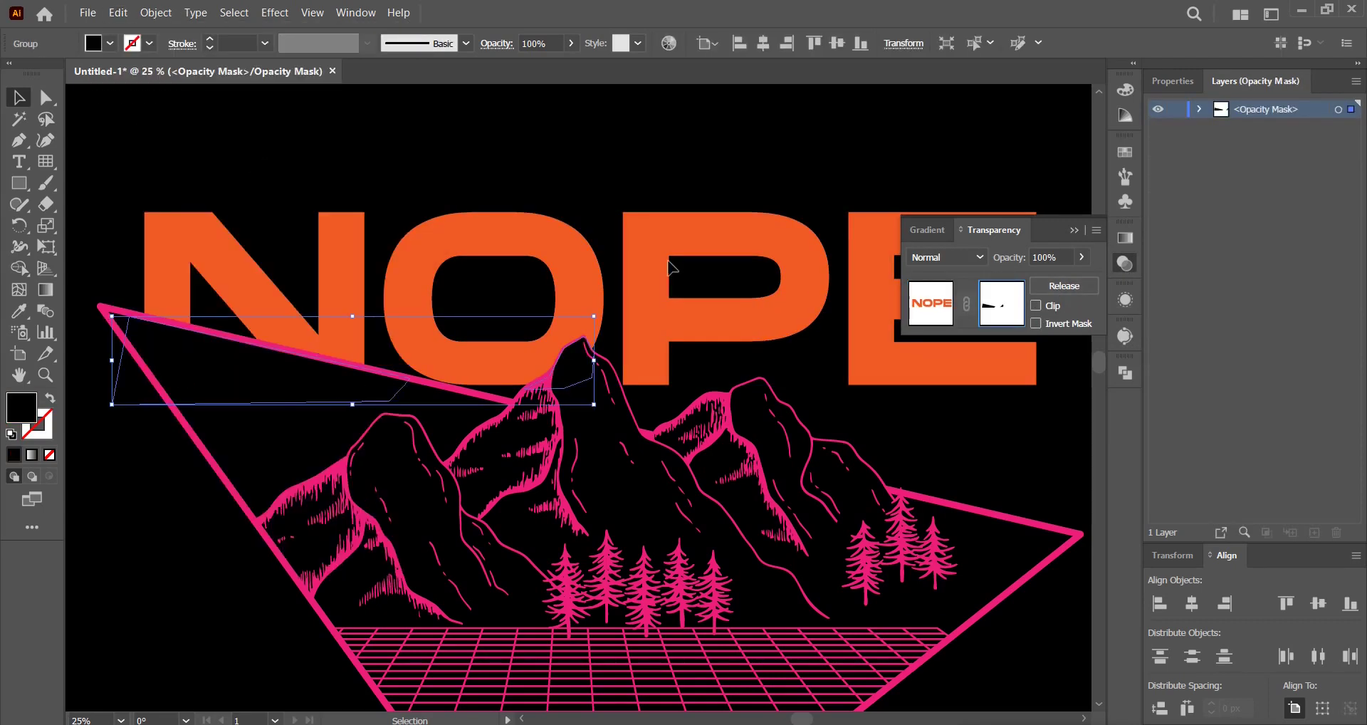
pyautogui.click(918, 312)
pyautogui.click(1127, 271)
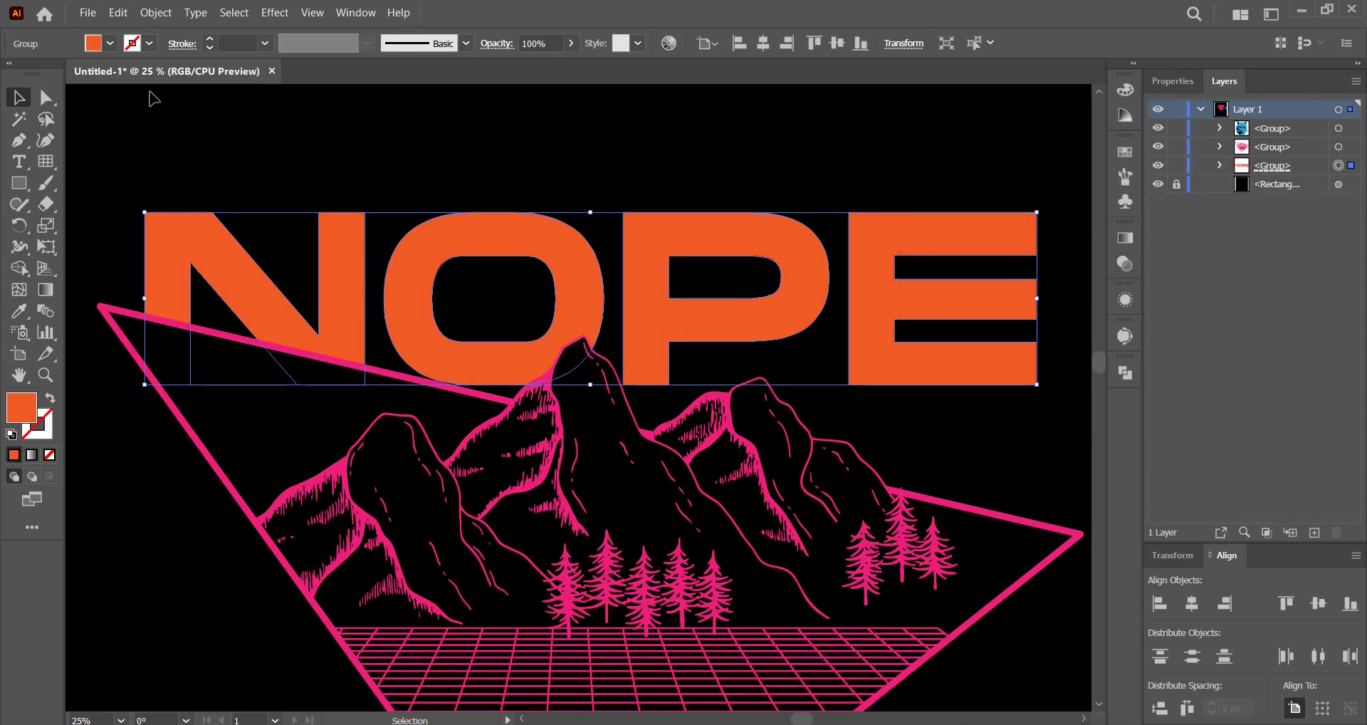
# - Recolor the NOPE lettering with the pink sampled from the mountains using the Eyedropper, and deselect it
pyautogui.click(20, 311)
pyautogui.click(342, 467)
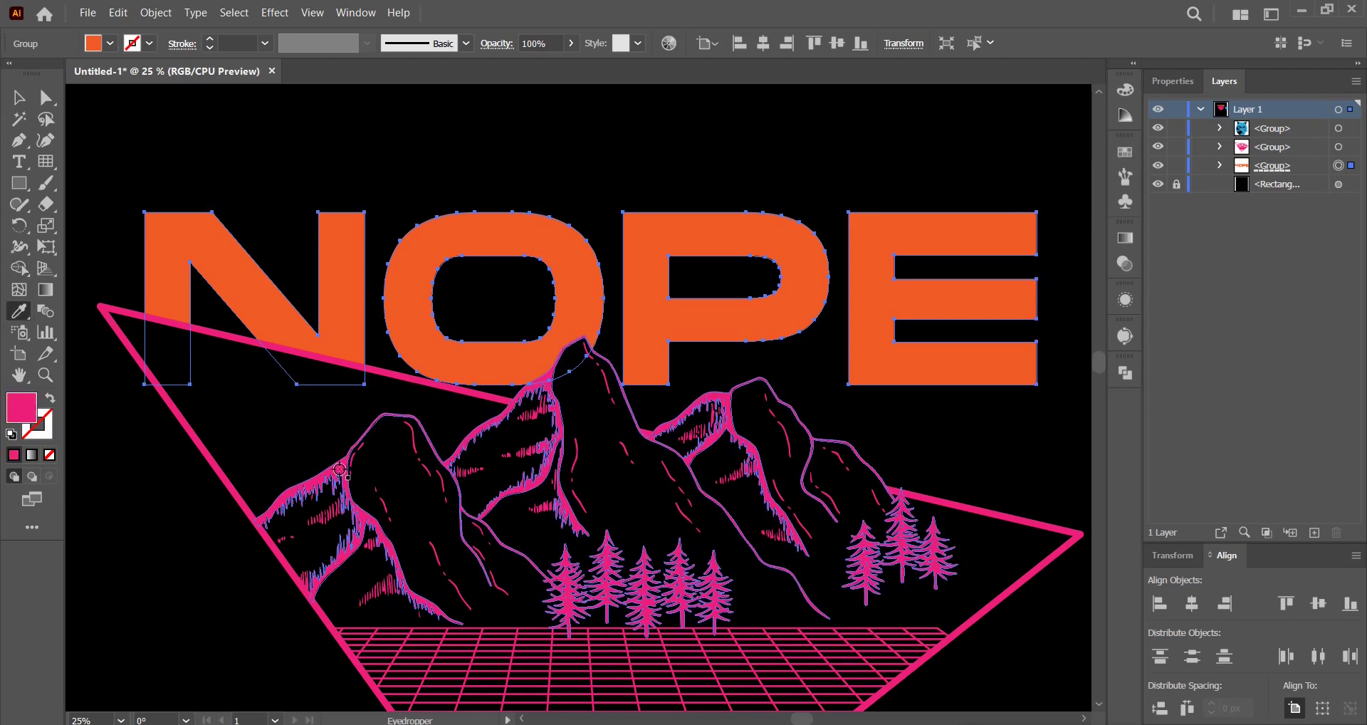
pyautogui.click(16, 98)
pyautogui.click(317, 175)
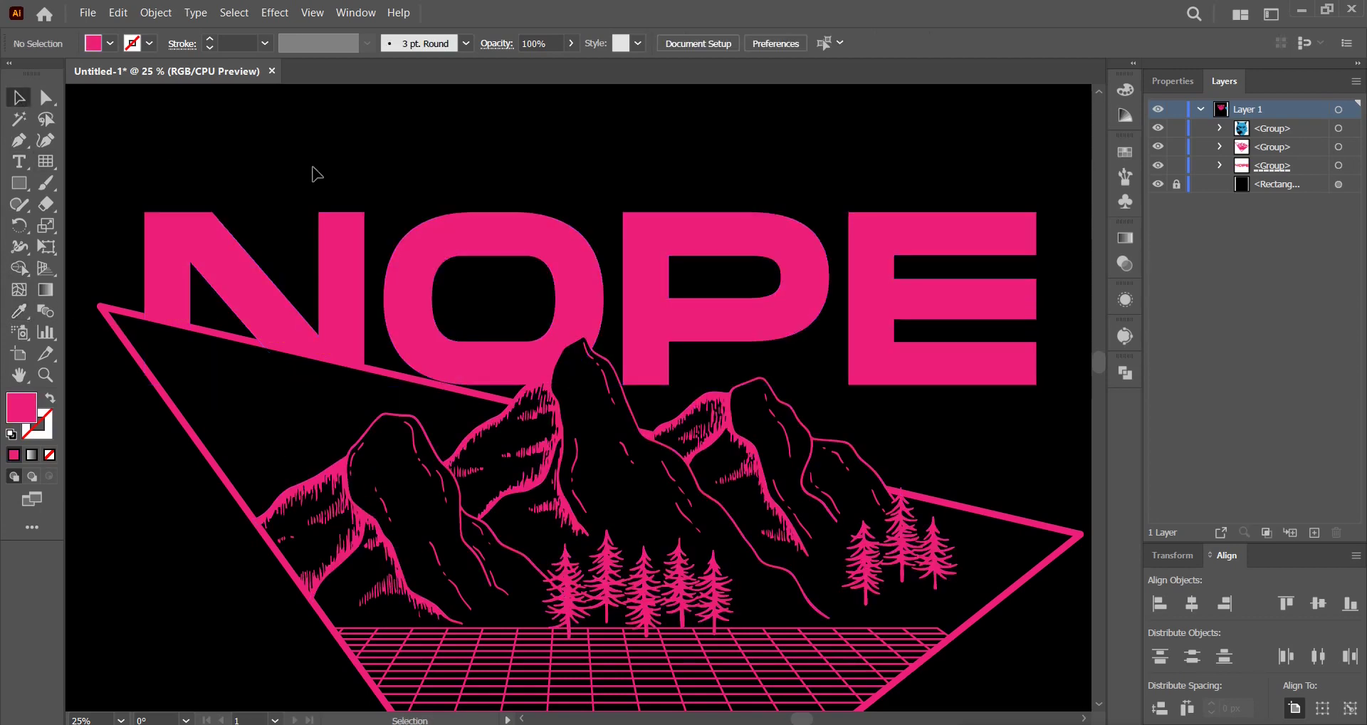
# - Move the cat head in front of the mountains within the triangle and resize it to about 1412 x 1625 px
pyautogui.scroll(-2, 324, 177)
pyautogui.moveTo(822, 398); pyautogui.dragTo(469, 414)
pyautogui.moveTo(538, 338); pyautogui.dragTo(591, 269)
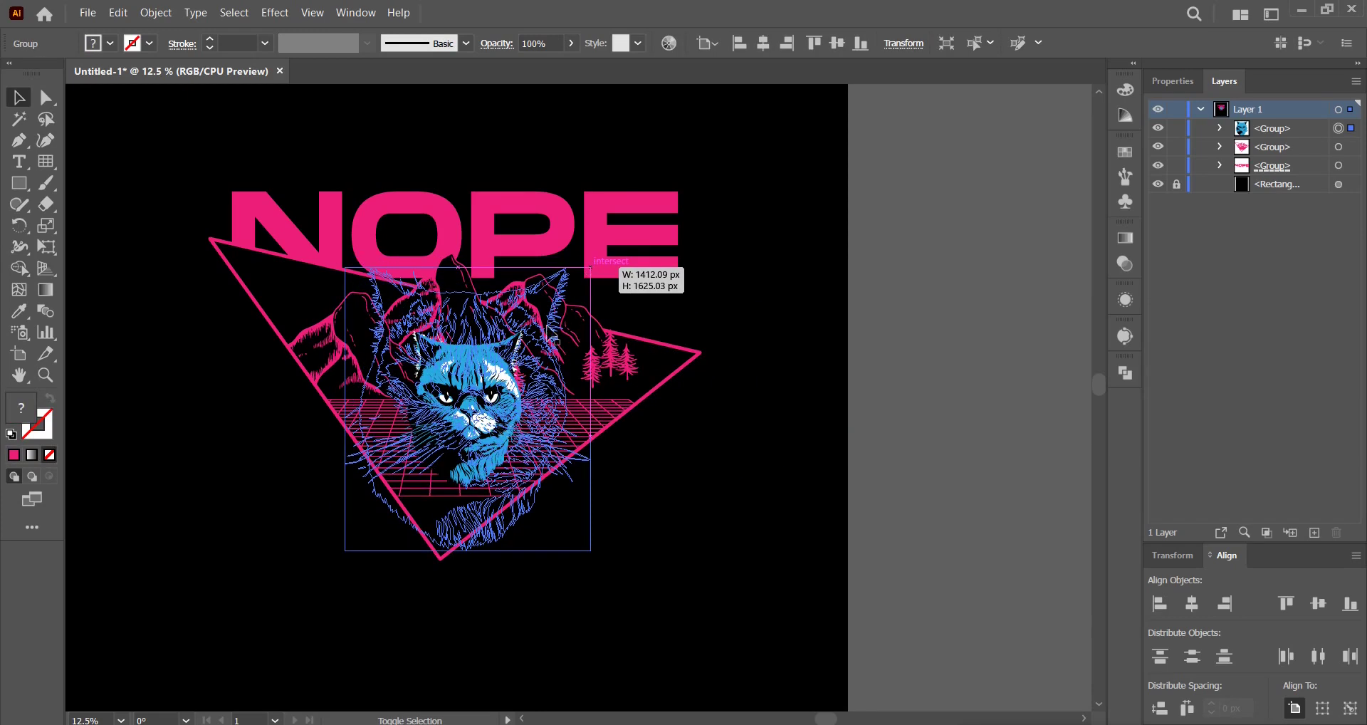
pyautogui.moveTo(491, 382)
pyautogui.mouseDown()
pyautogui.moveTo(489, 357)
pyautogui.moveTo(498, 376)
pyautogui.mouseUp()
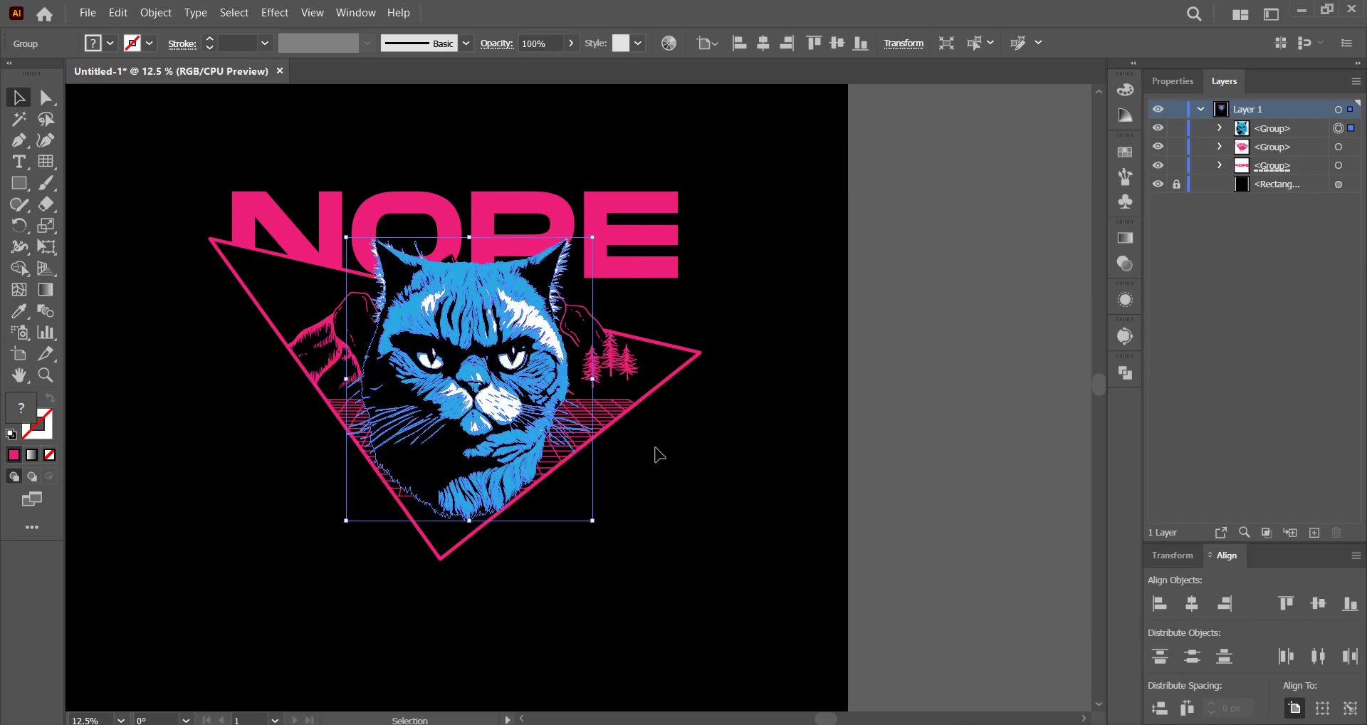
pyautogui.click(699, 444)
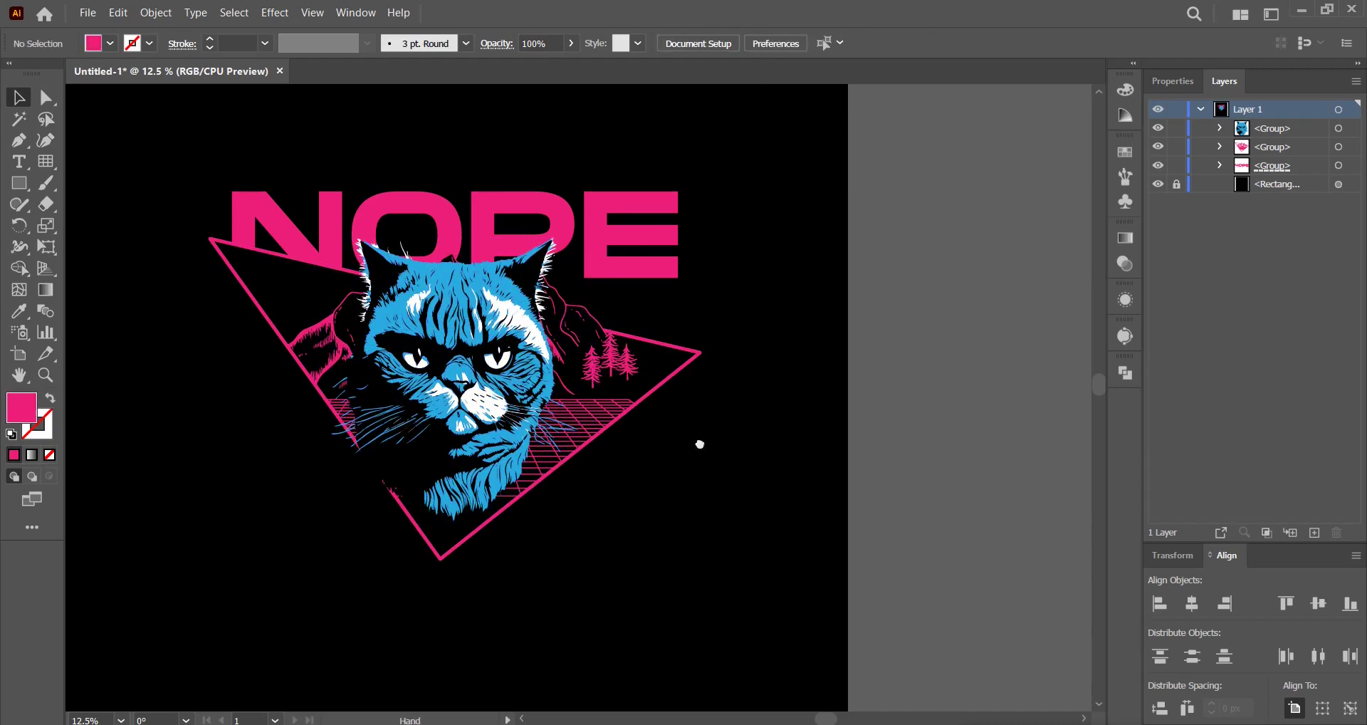
# - Flip the cat head horizontally and deselect it
pyautogui.moveTo(698, 444); pyautogui.dragTo(875, 466)
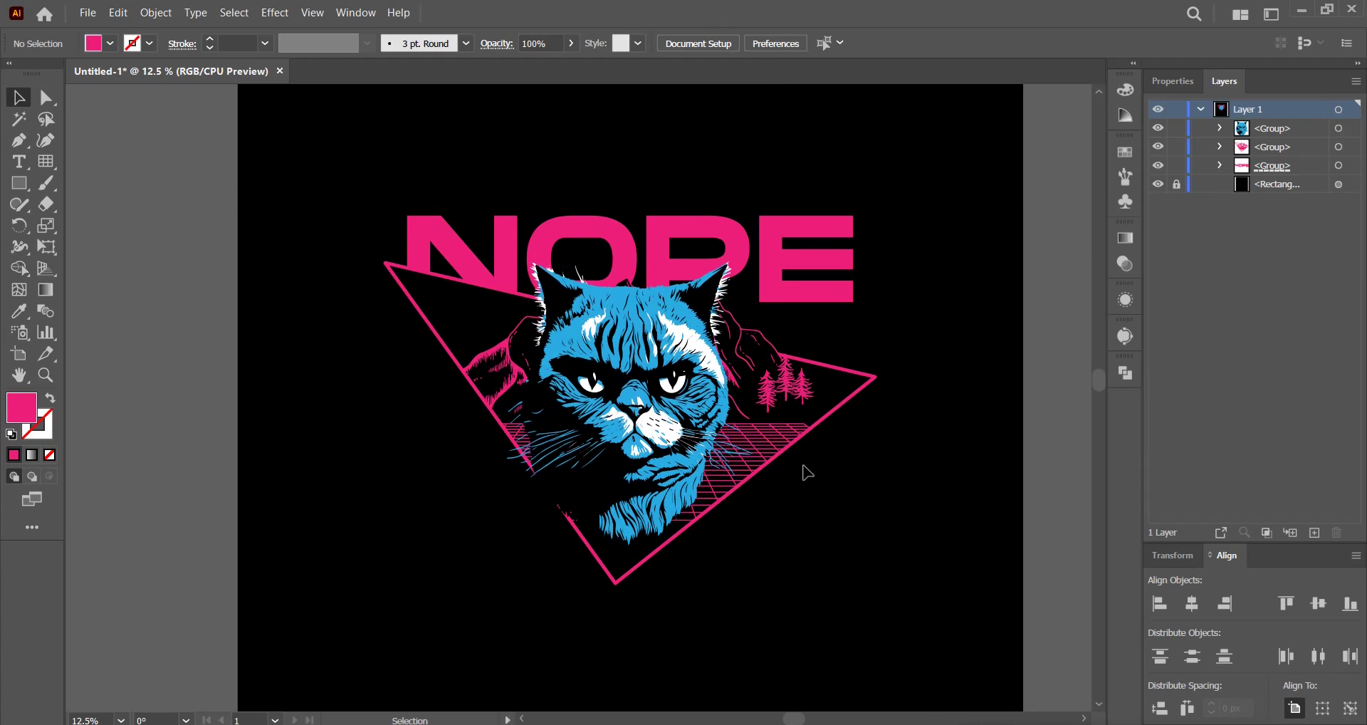
pyautogui.hotkey('ctrl', '=')
pyautogui.moveTo(823, 503); pyautogui.dragTo(901, 541)
pyautogui.click(767, 428)
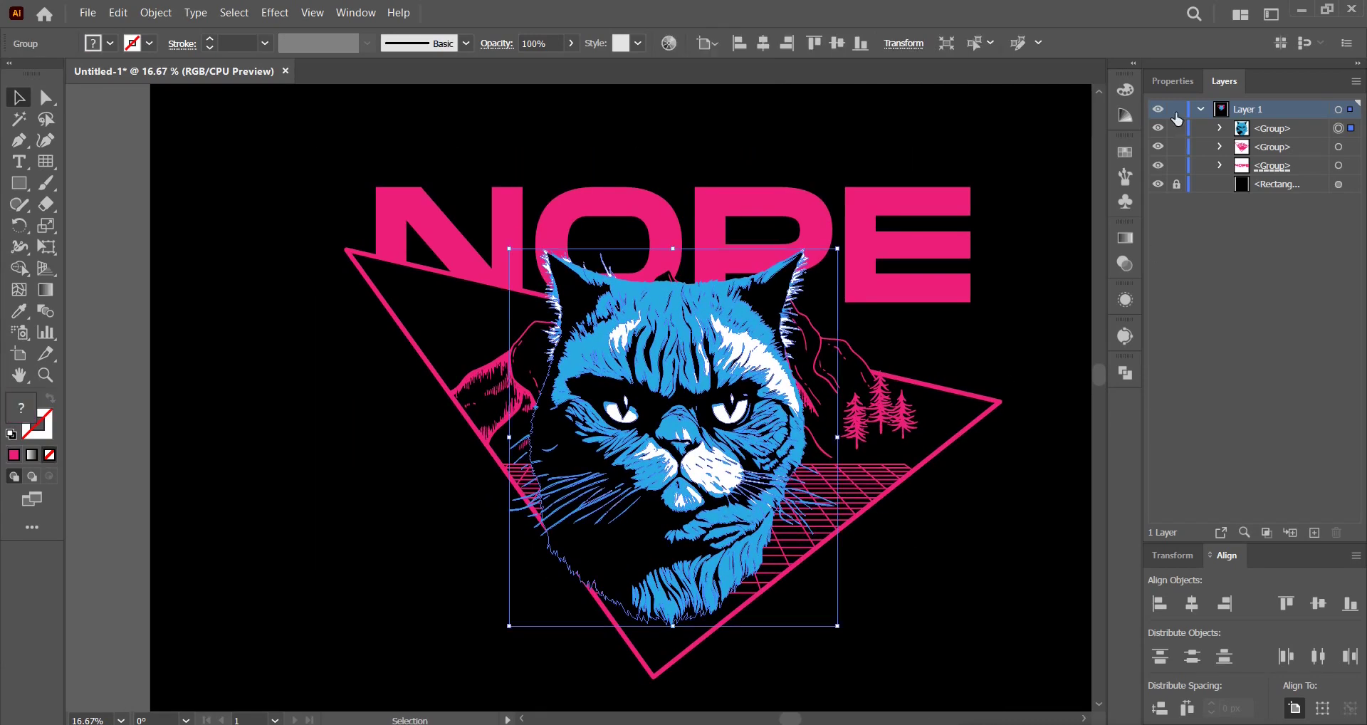
pyautogui.click(1173, 80)
pyautogui.click(1283, 207)
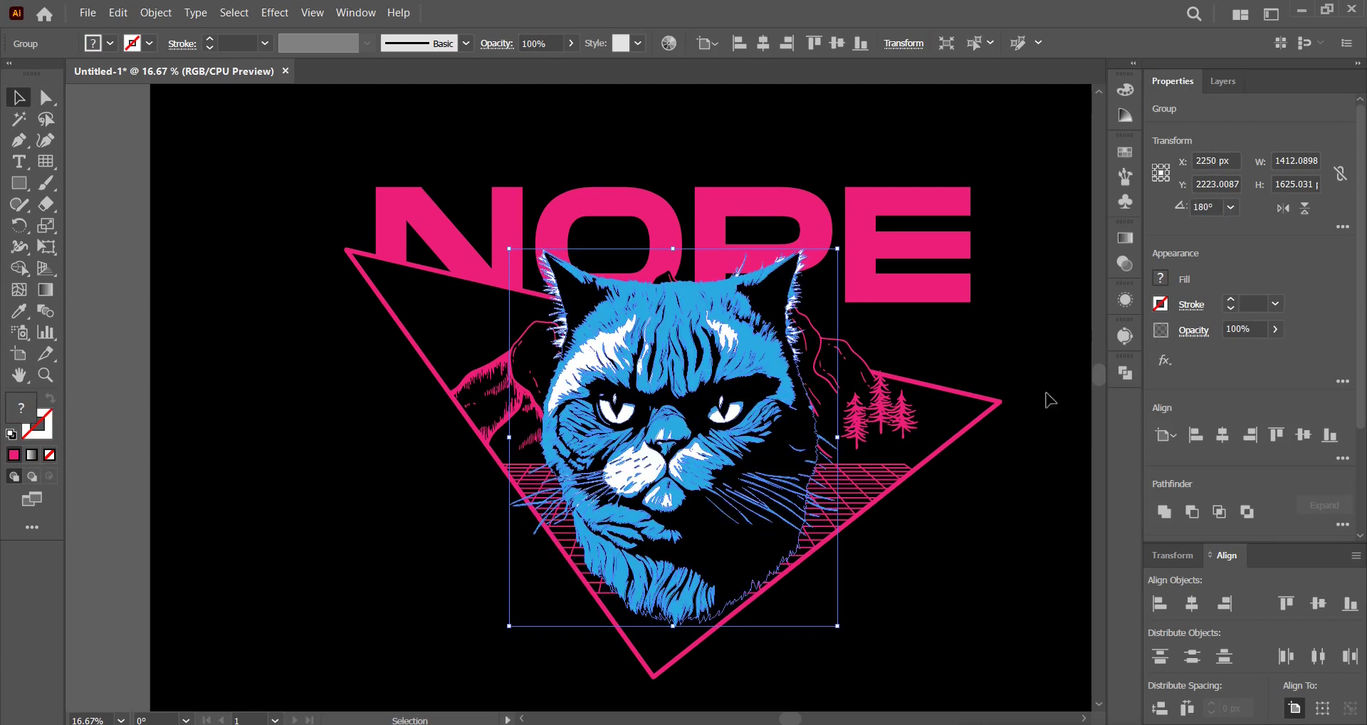
pyautogui.click(987, 487)
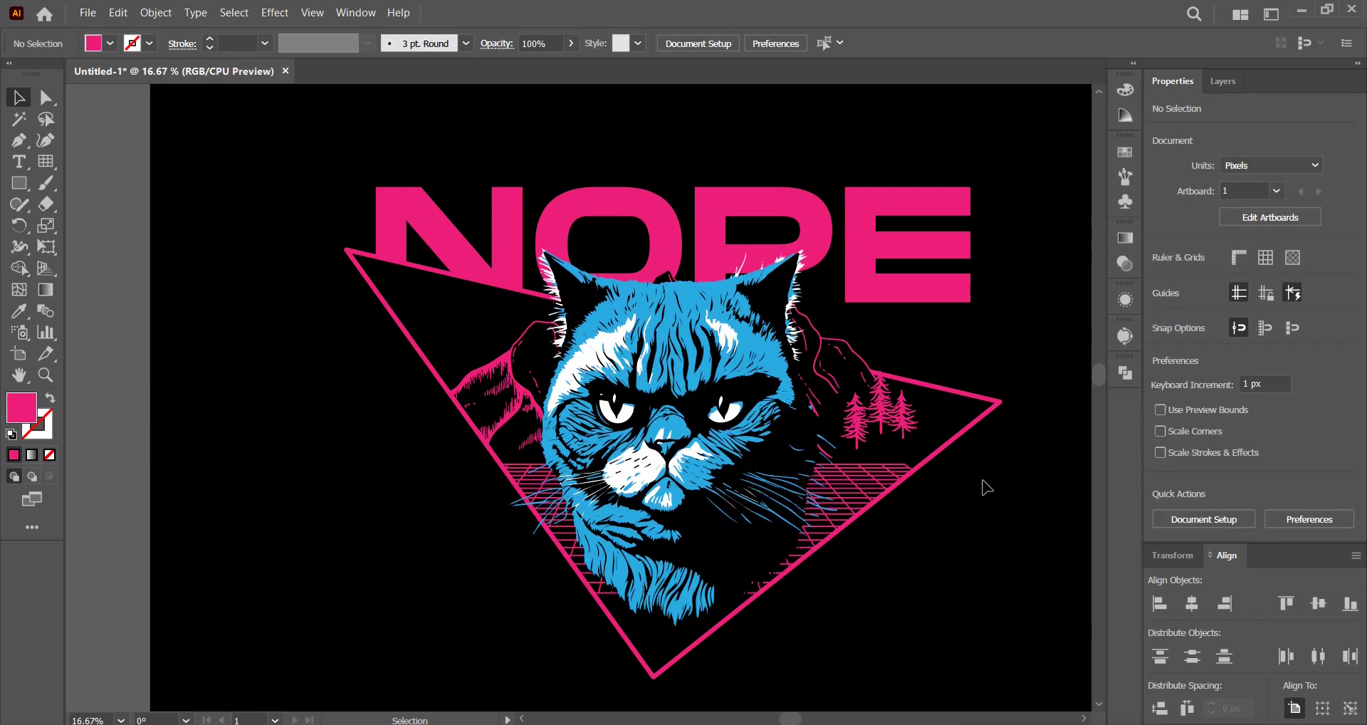
# - Scale the cat head down to about 1339 x 1541 px and try to center it horizontally on the artboard
pyautogui.click(822, 285)
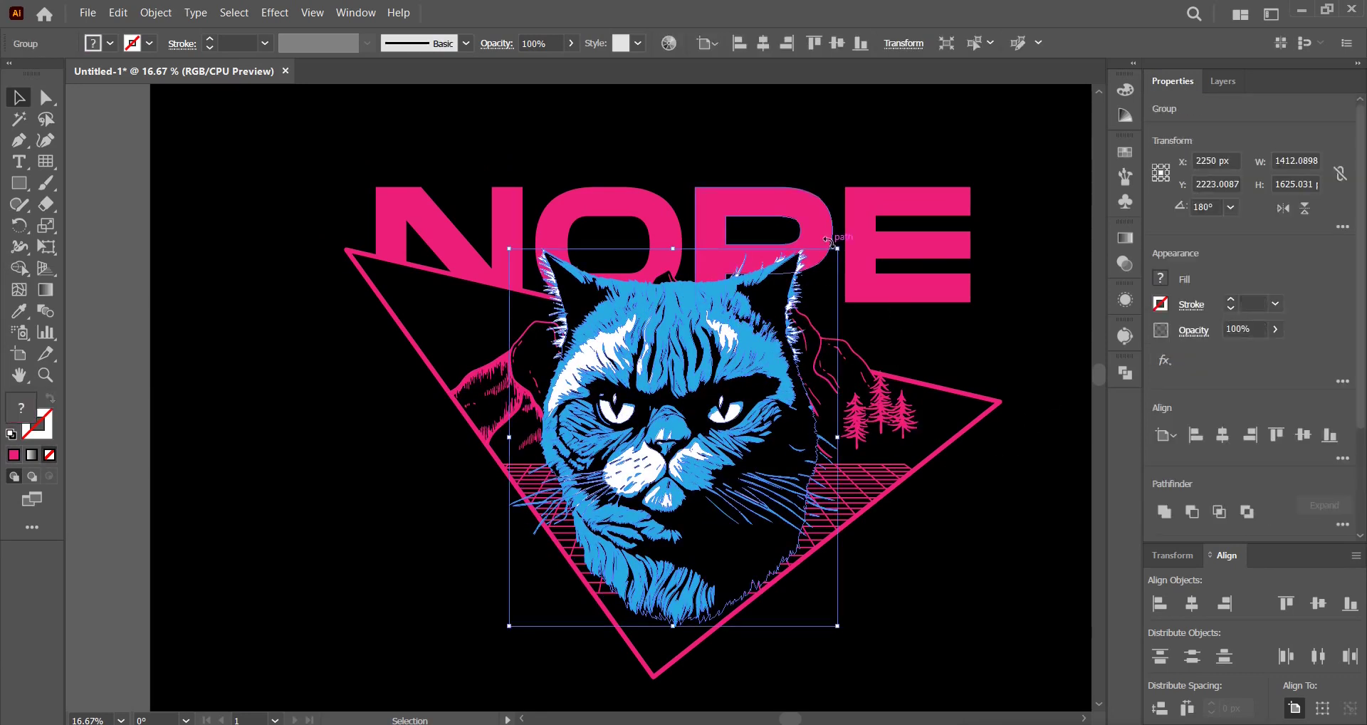
pyautogui.moveTo(837, 249); pyautogui.dragTo(821, 267)
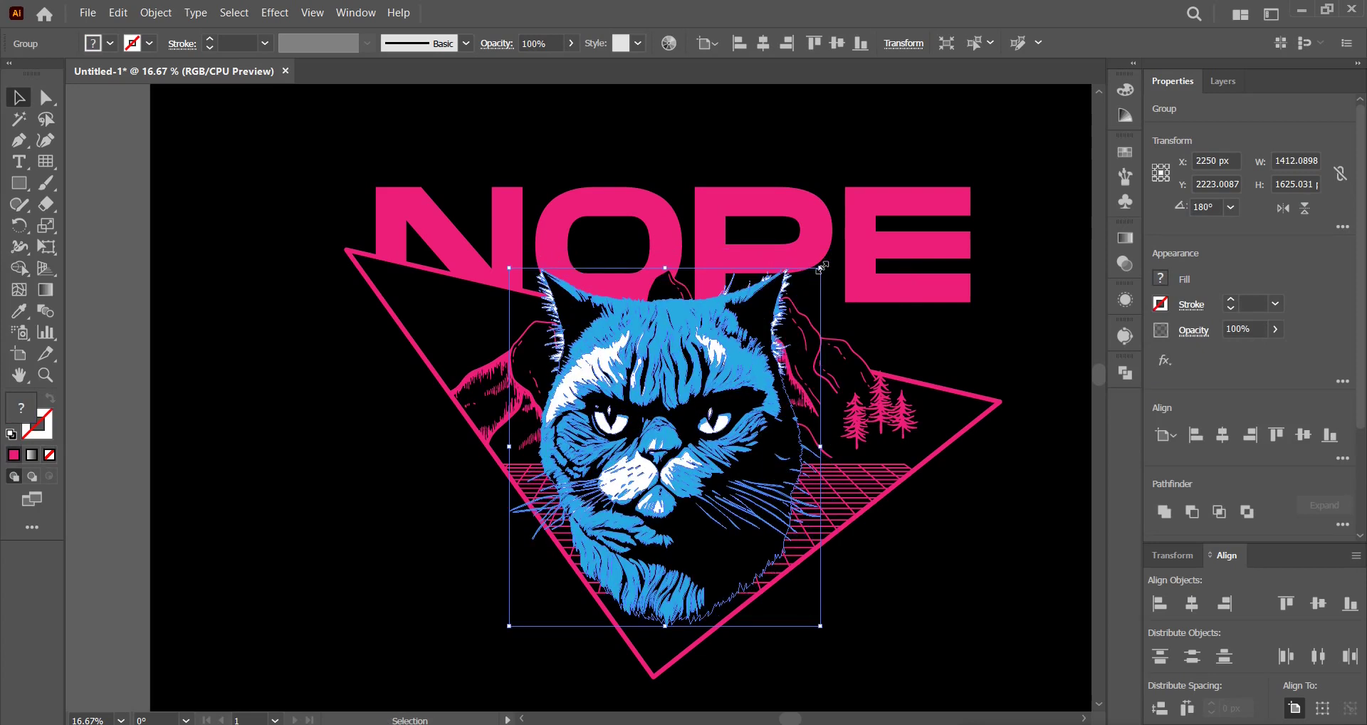
pyautogui.click(768, 45)
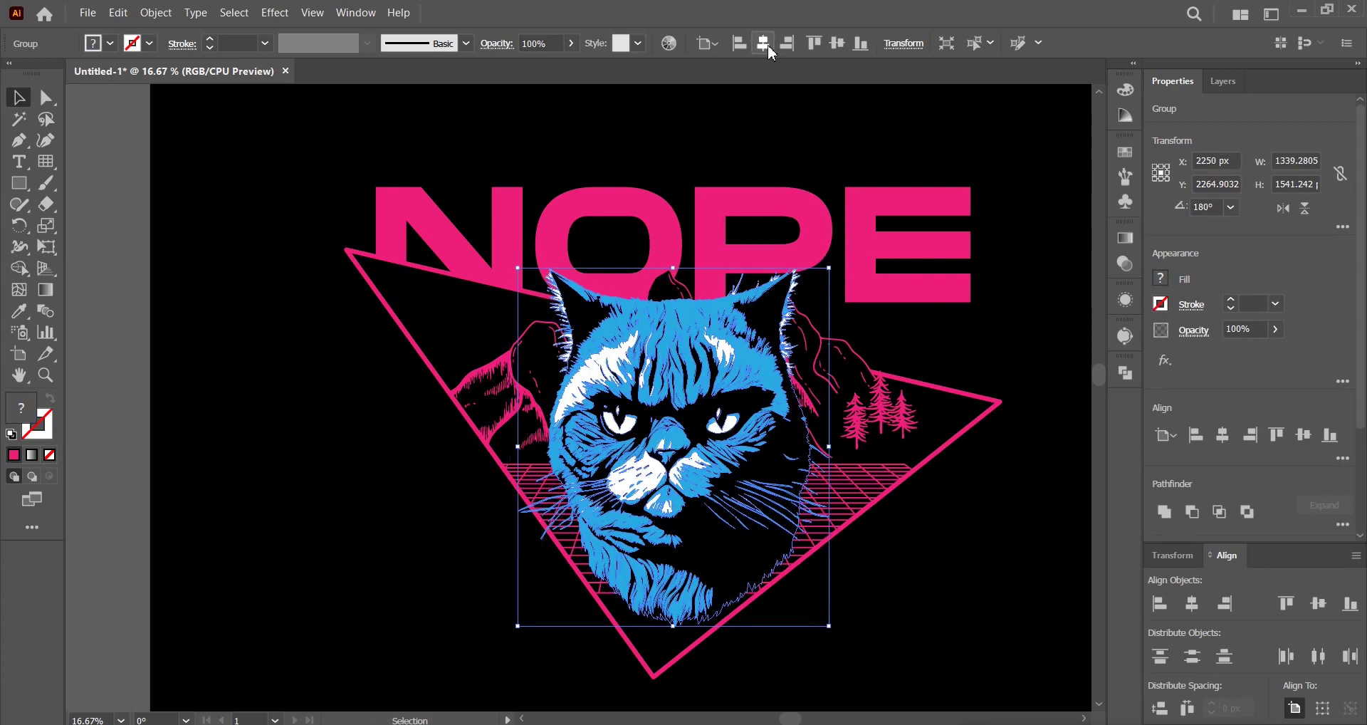
pyautogui.click(1018, 570)
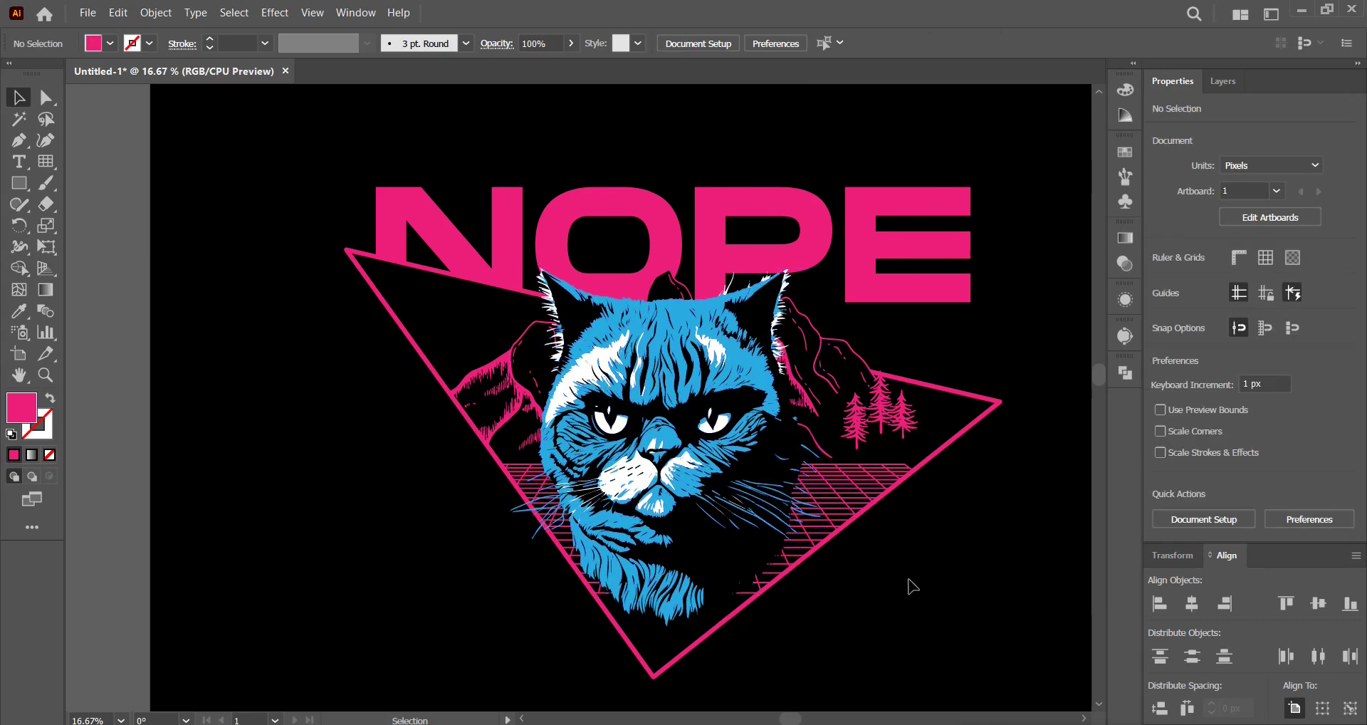
# - Nudge the cat head about 10 px to the right and 3 px up
pyautogui.moveTo(720, 507); pyautogui.dragTo(723, 507)
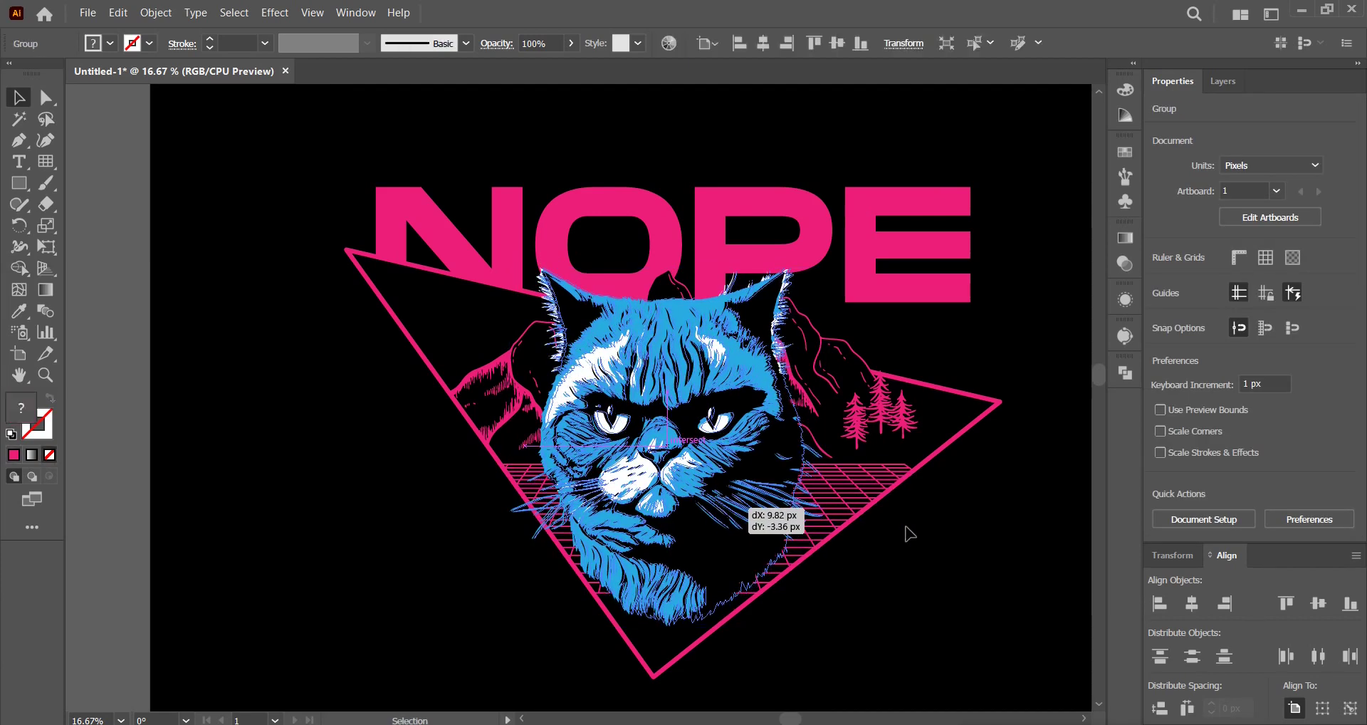
pyautogui.click(982, 543)
# - Select the NOPE lettering together with the pink mountain and triangle artwork and group them
pyautogui.moveTo(946, 543); pyautogui.dragTo(892, 501)
pyautogui.scroll(-1, 931, 515)
pyautogui.click(833, 310)
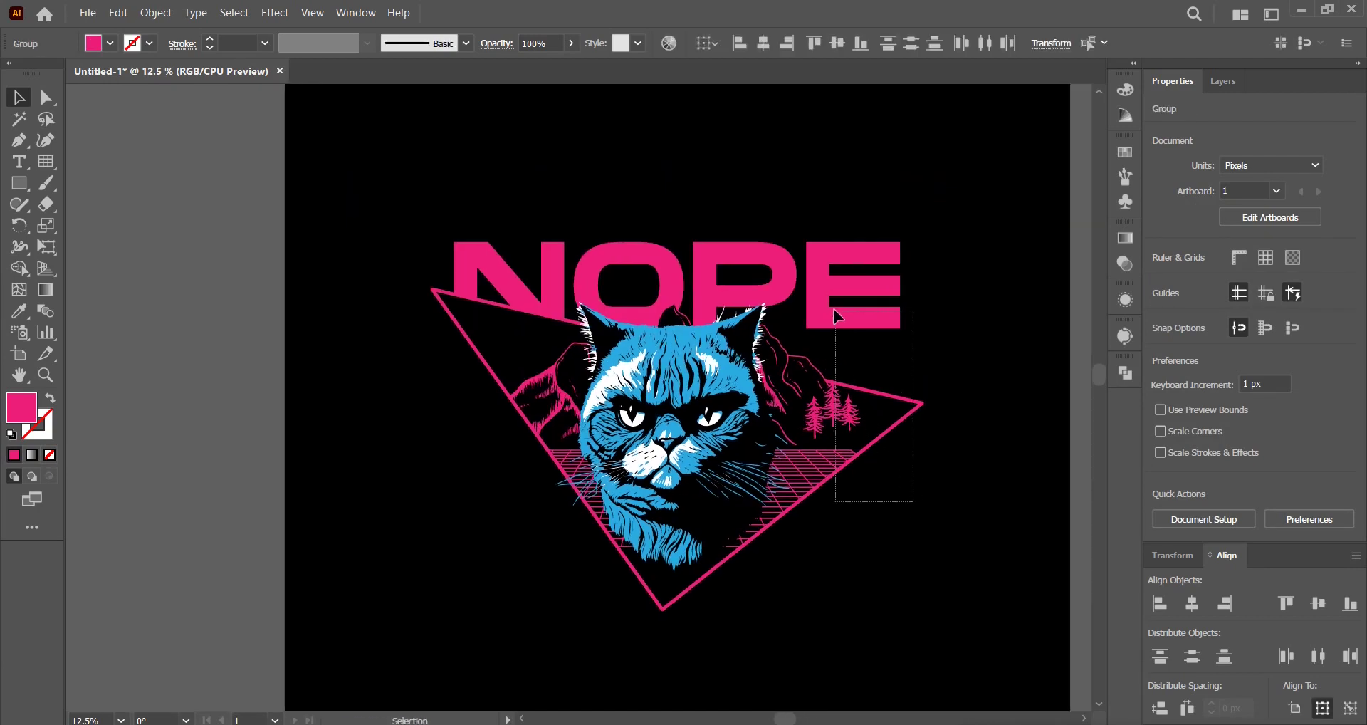
pyautogui.rightClick(833, 310)
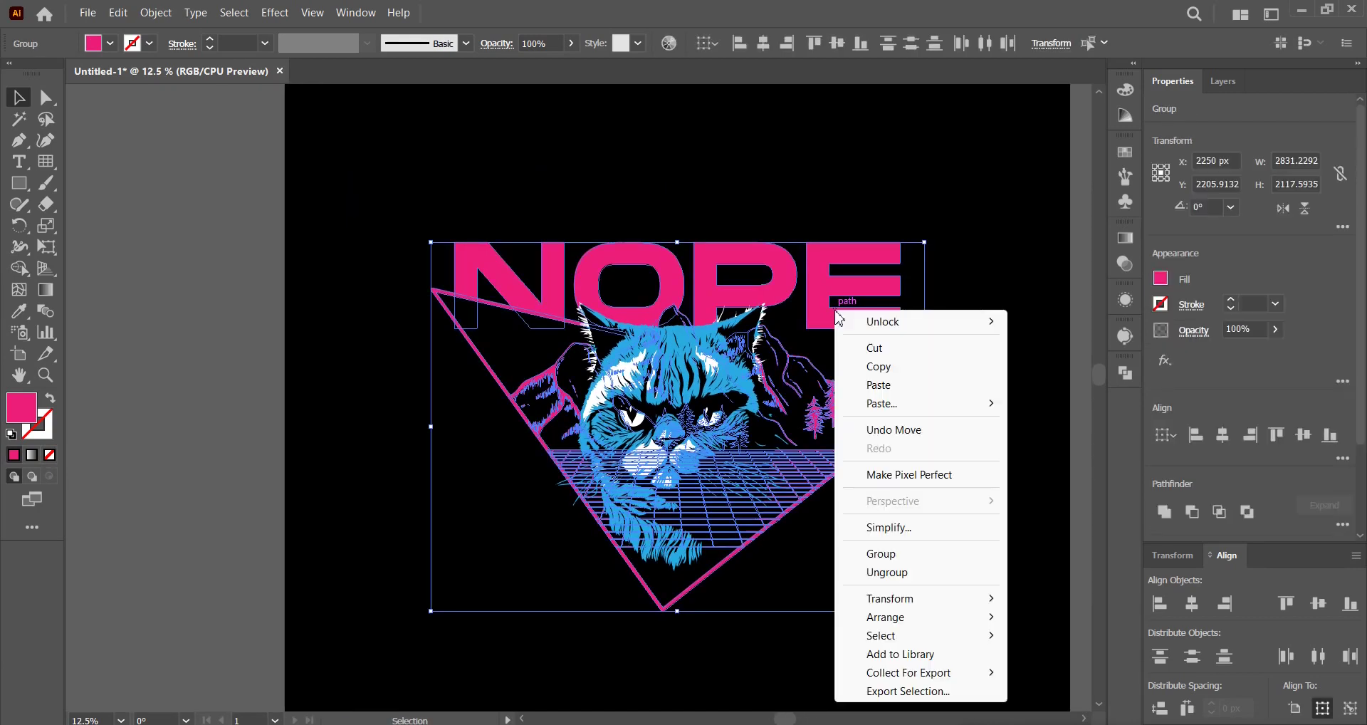
pyautogui.click(894, 552)
# - Hide the locked black background rectangle and deselect the artwork
pyautogui.click(1223, 81)
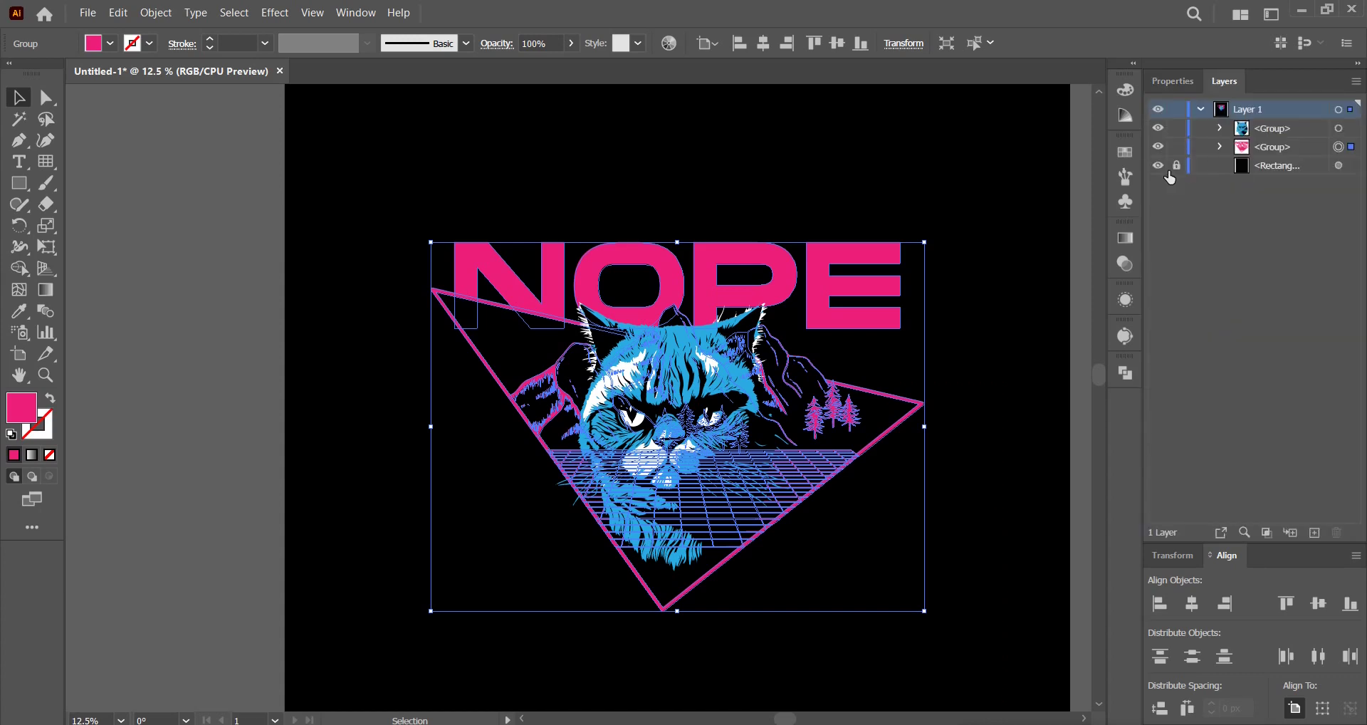
pyautogui.click(1156, 167)
pyautogui.click(1007, 355)
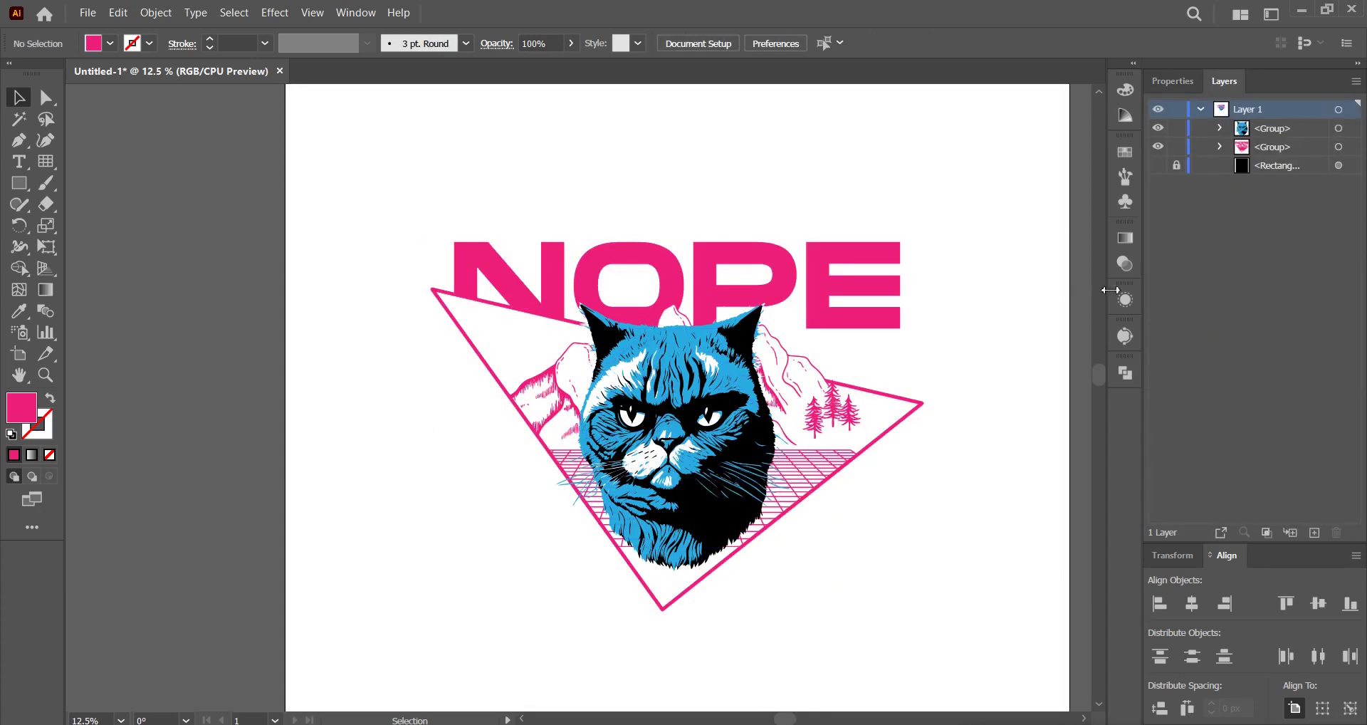
# - Copy the black group inside the cat head group, and hide that black group
pyautogui.click(1218, 129)
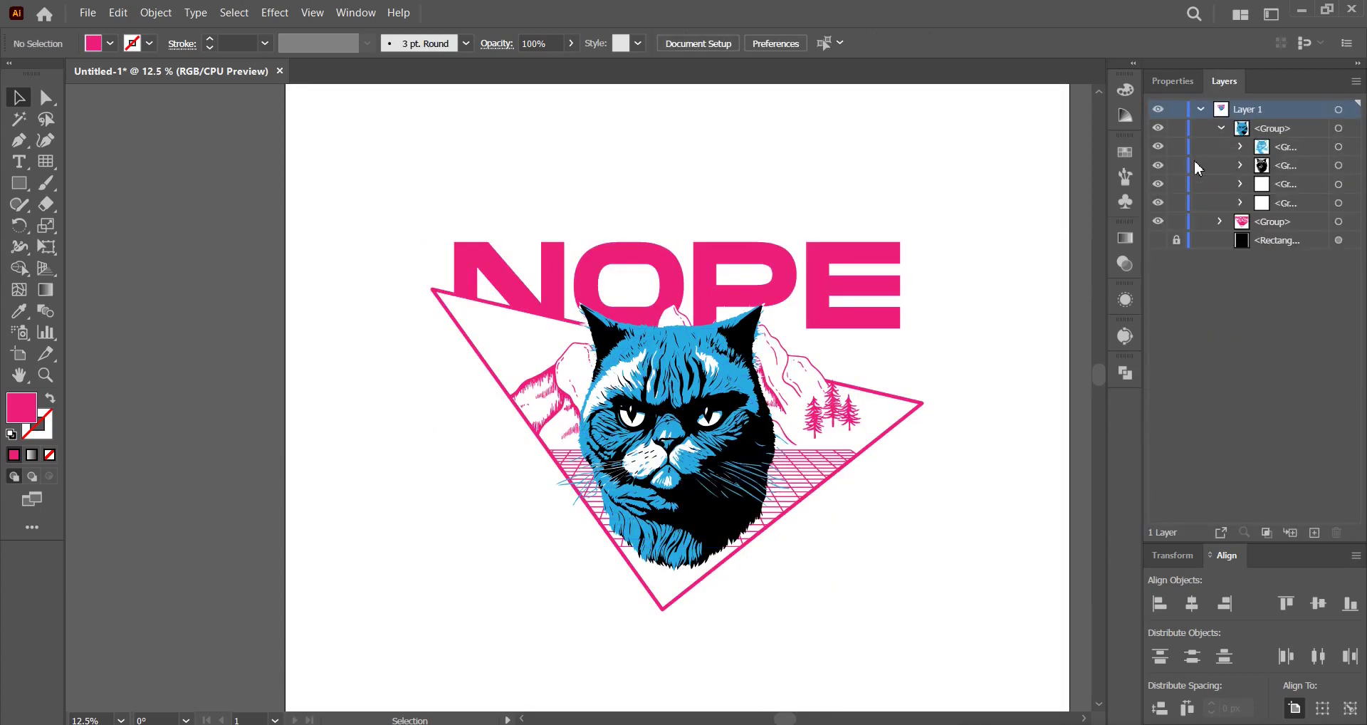
pyautogui.click(1337, 166)
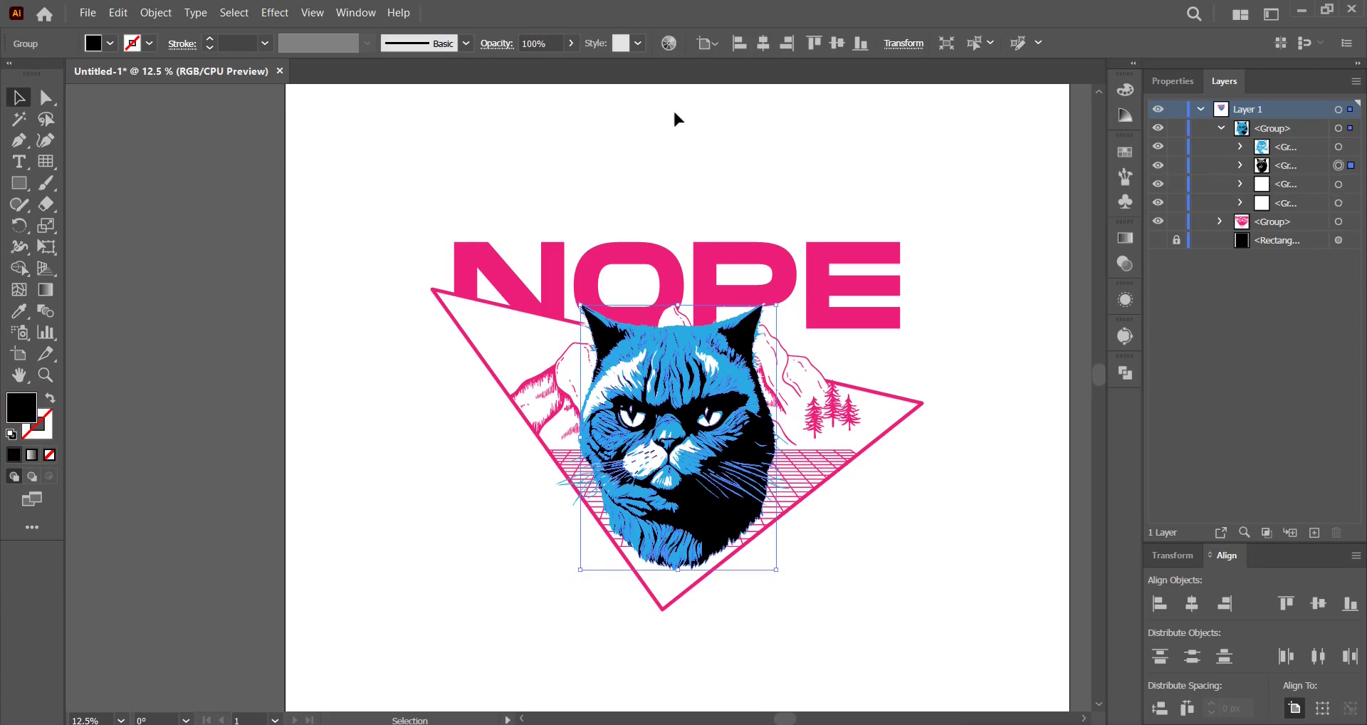
pyautogui.click(118, 12)
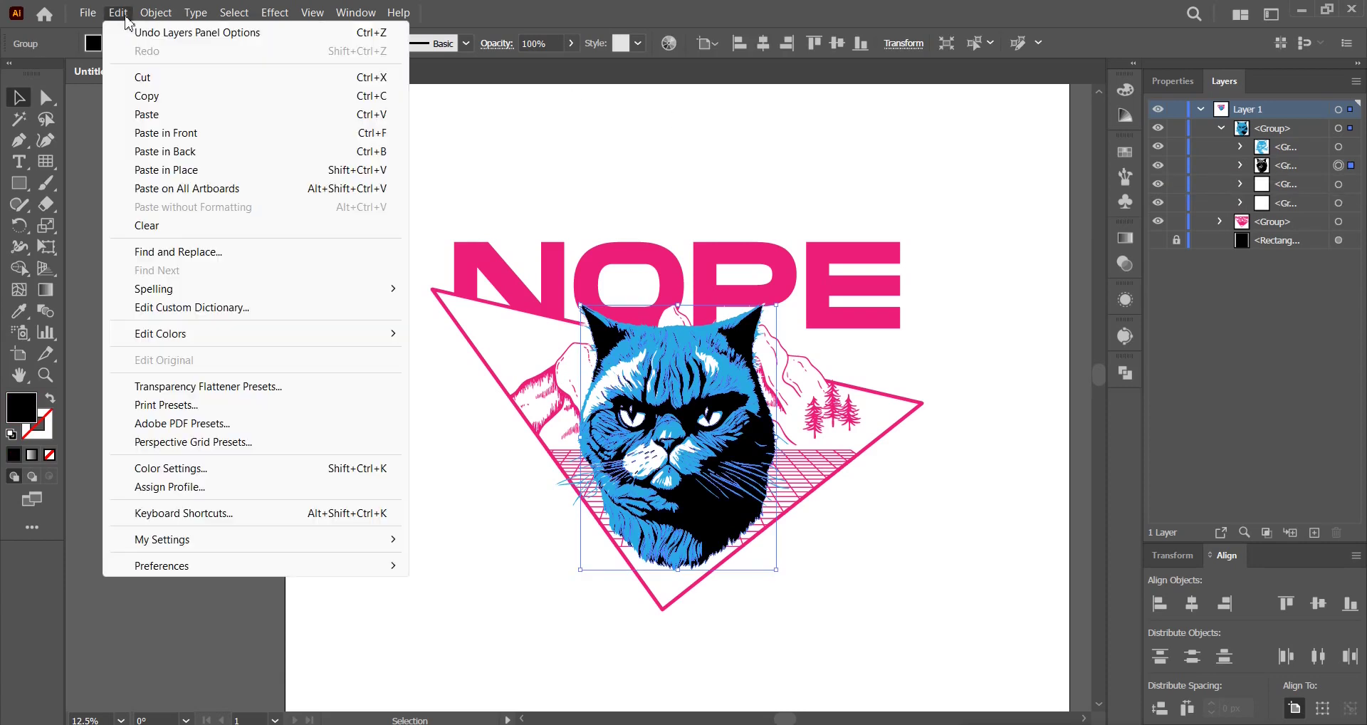
pyautogui.click(139, 98)
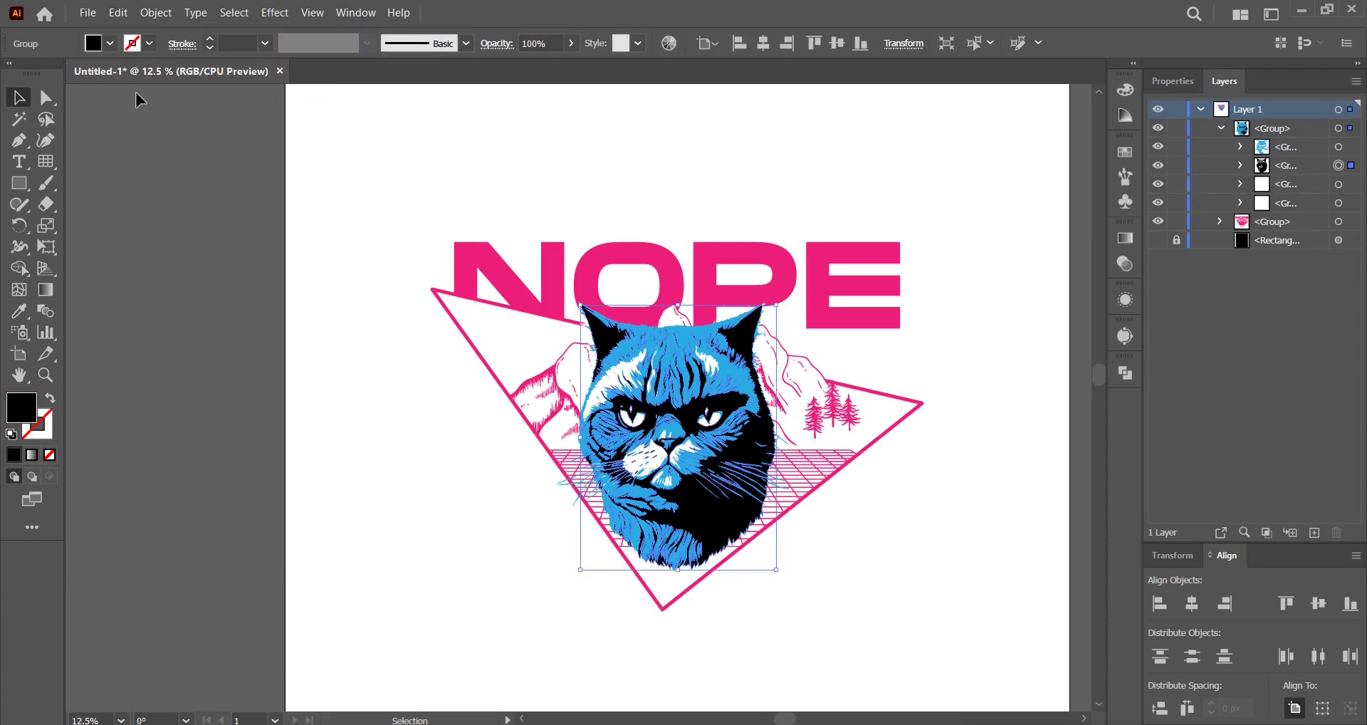
pyautogui.click(1160, 169)
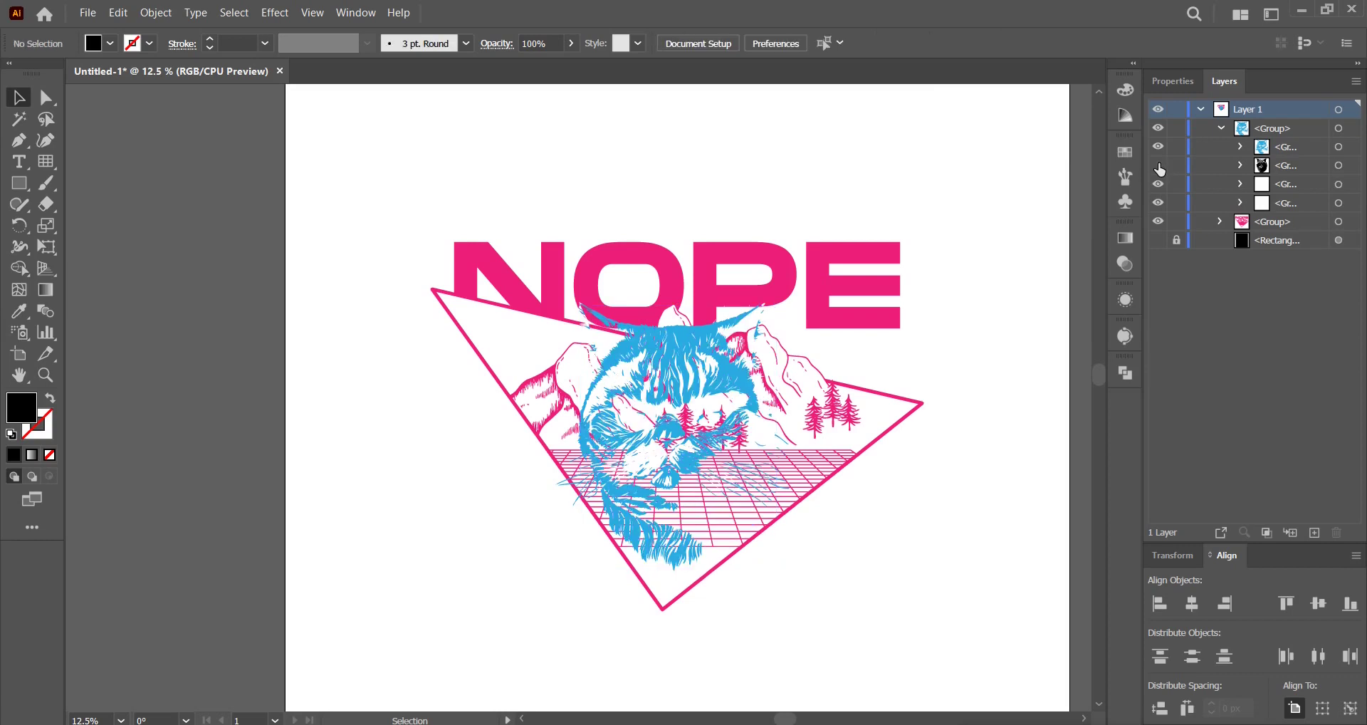
pyautogui.click(1220, 128)
# - Add an opacity mask to the grouped NOPE and mountain artwork, turn off Clip, and open the mask for editing
pyautogui.click(832, 299)
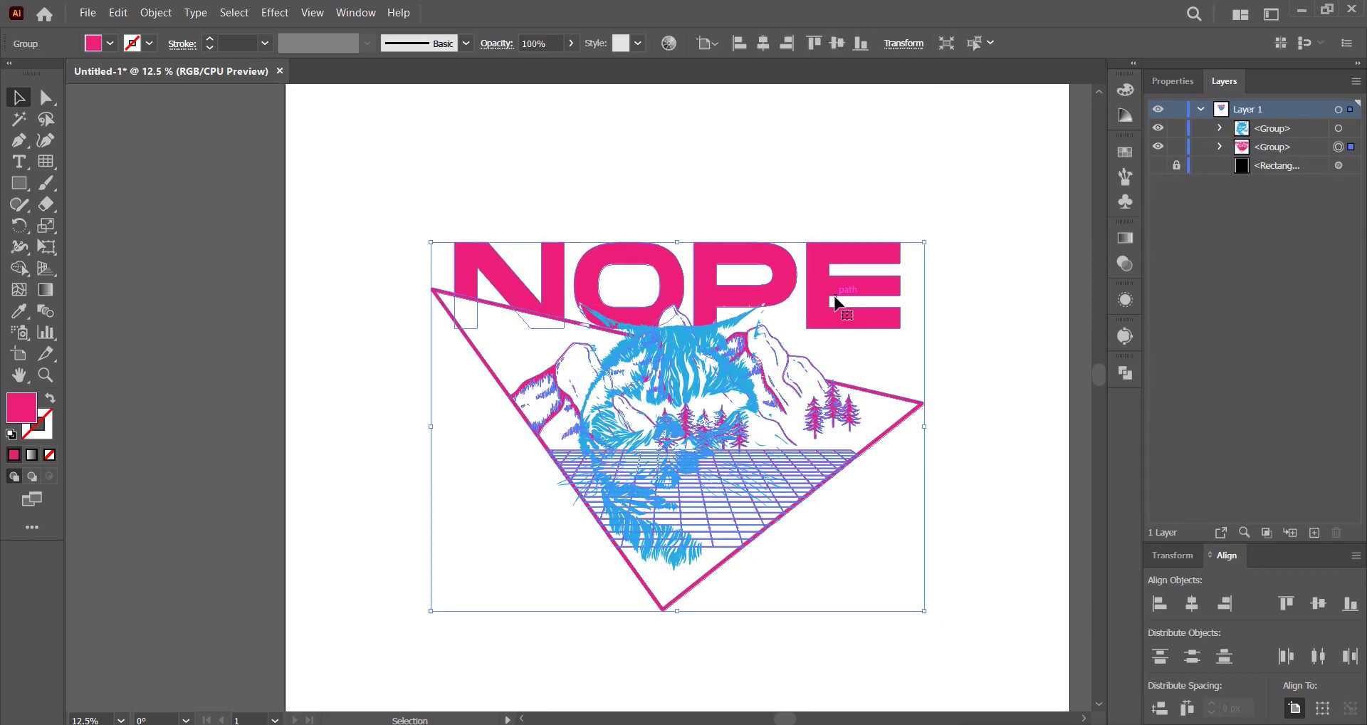
pyautogui.click(1128, 265)
pyautogui.click(1068, 286)
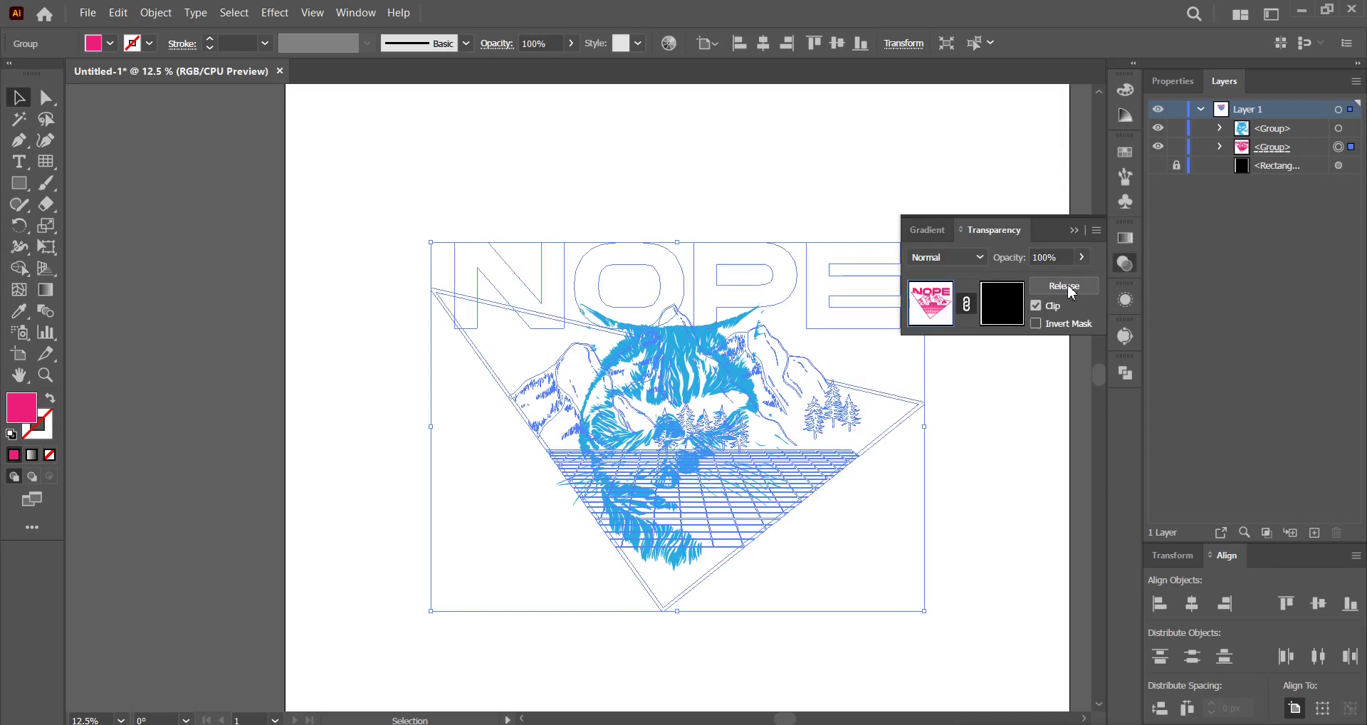
pyautogui.click(1035, 305)
pyautogui.click(1007, 317)
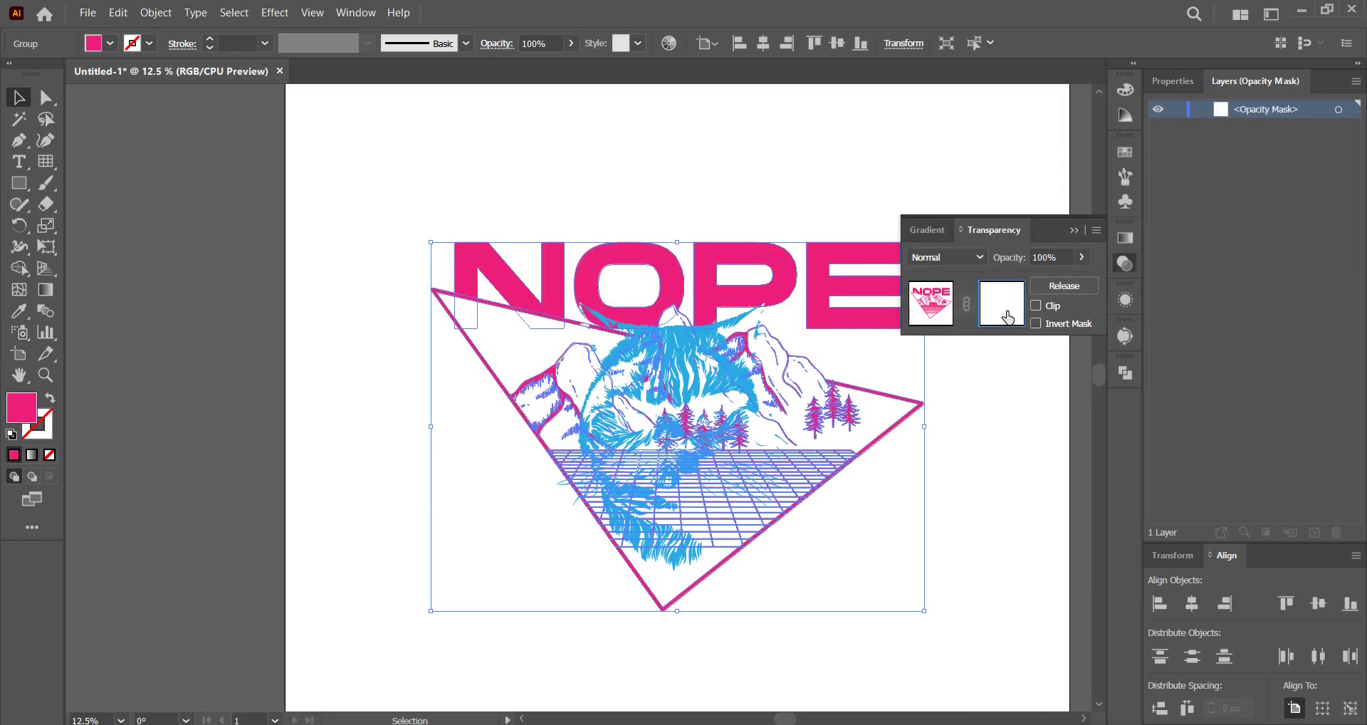
pyautogui.click(119, 12)
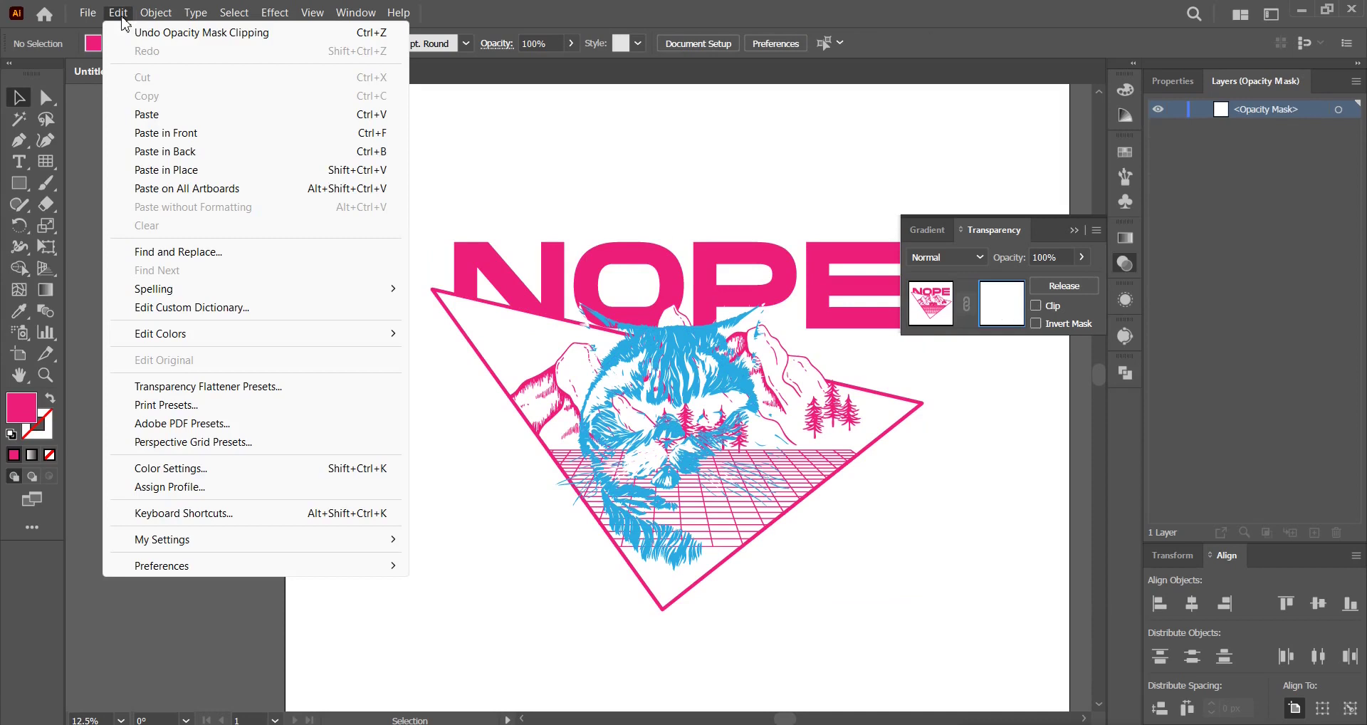
pyautogui.click(137, 115)
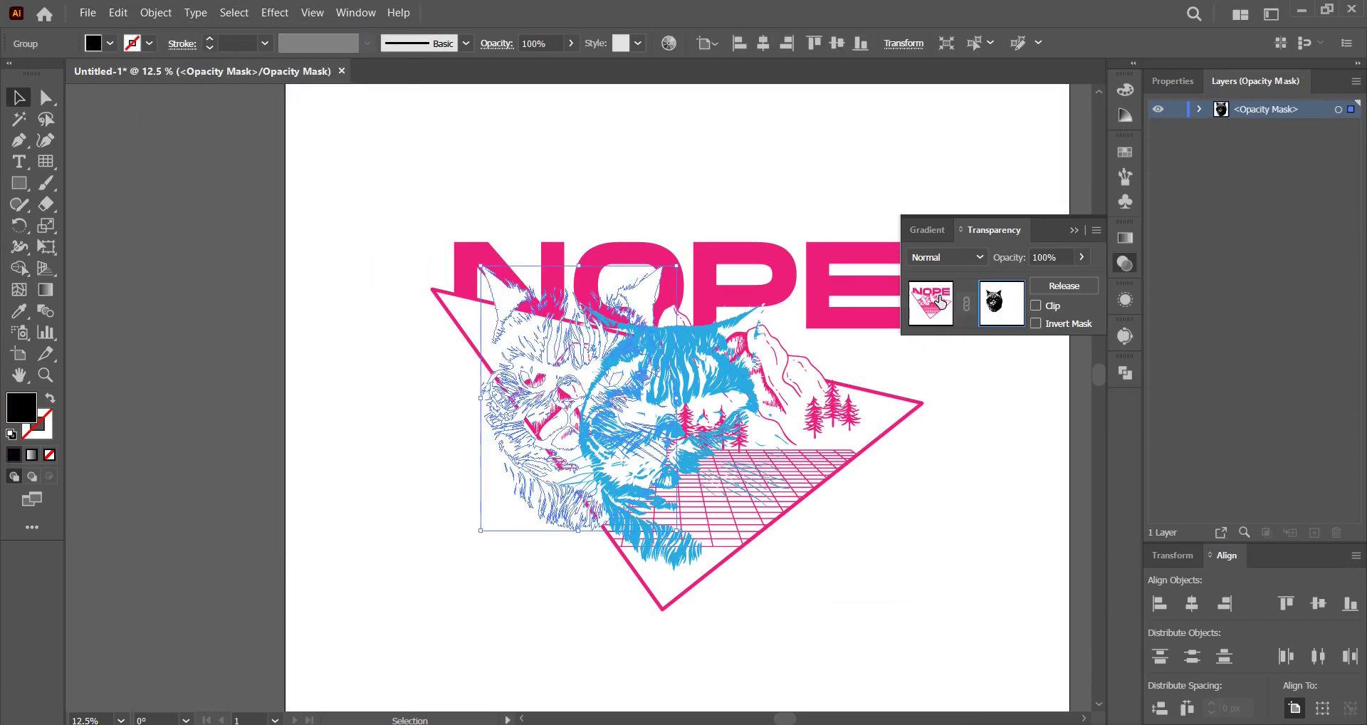
pyautogui.hotkey('ctrl', 'z')
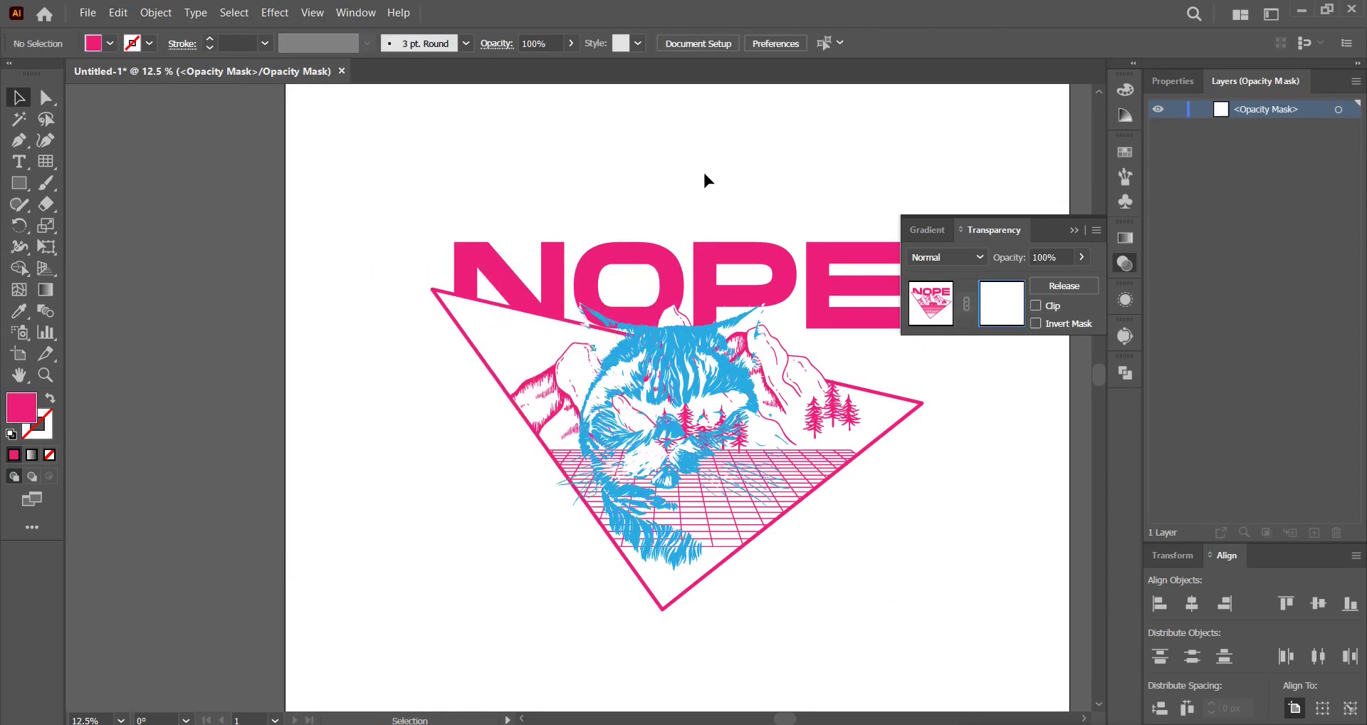
# - Paste the copied black cat shape in front inside the opacity mask and return to editing the artwork
pyautogui.click(118, 13)
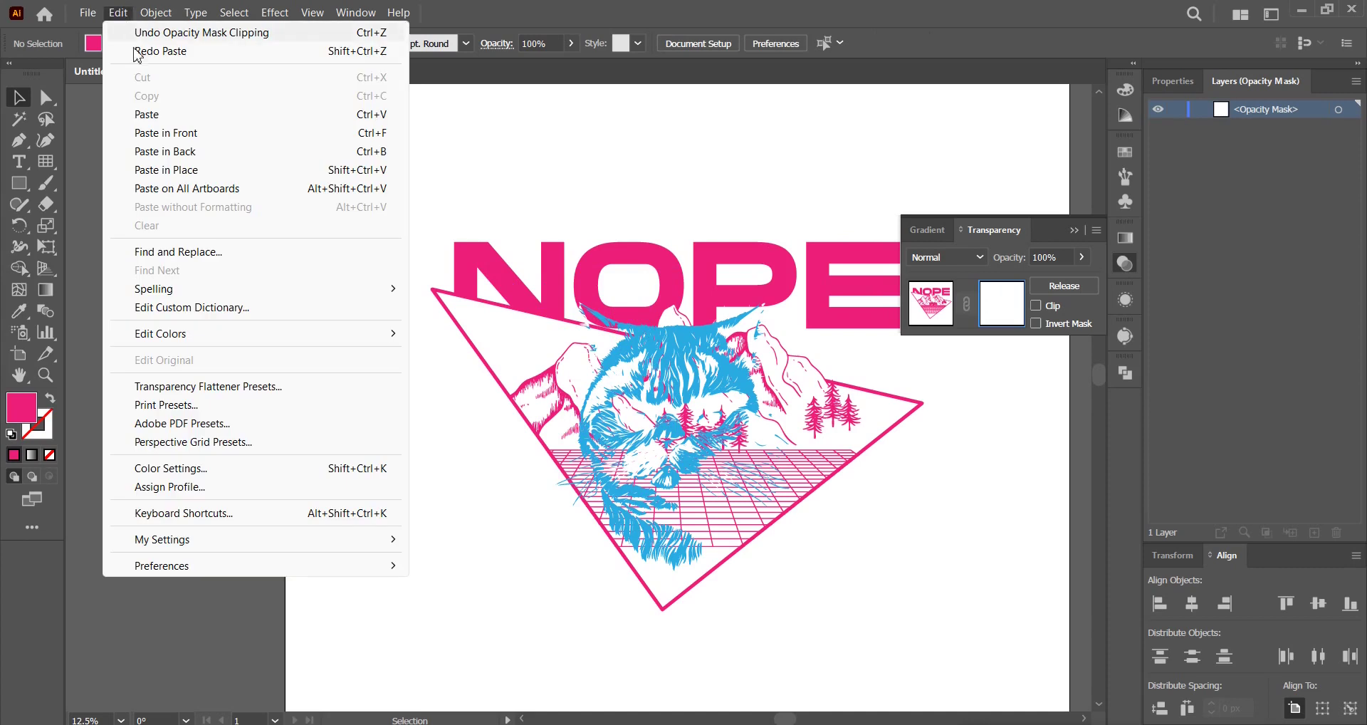
pyautogui.click(158, 133)
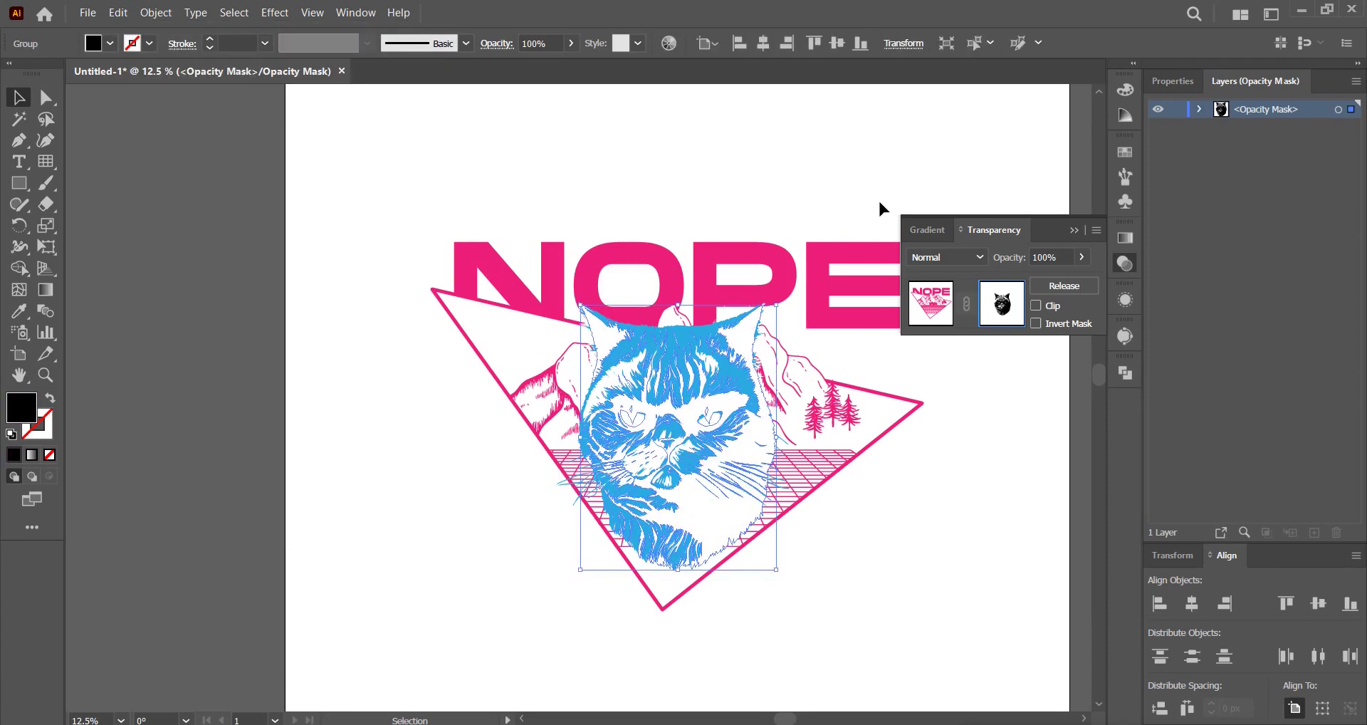
pyautogui.click(918, 296)
pyautogui.click(1124, 263)
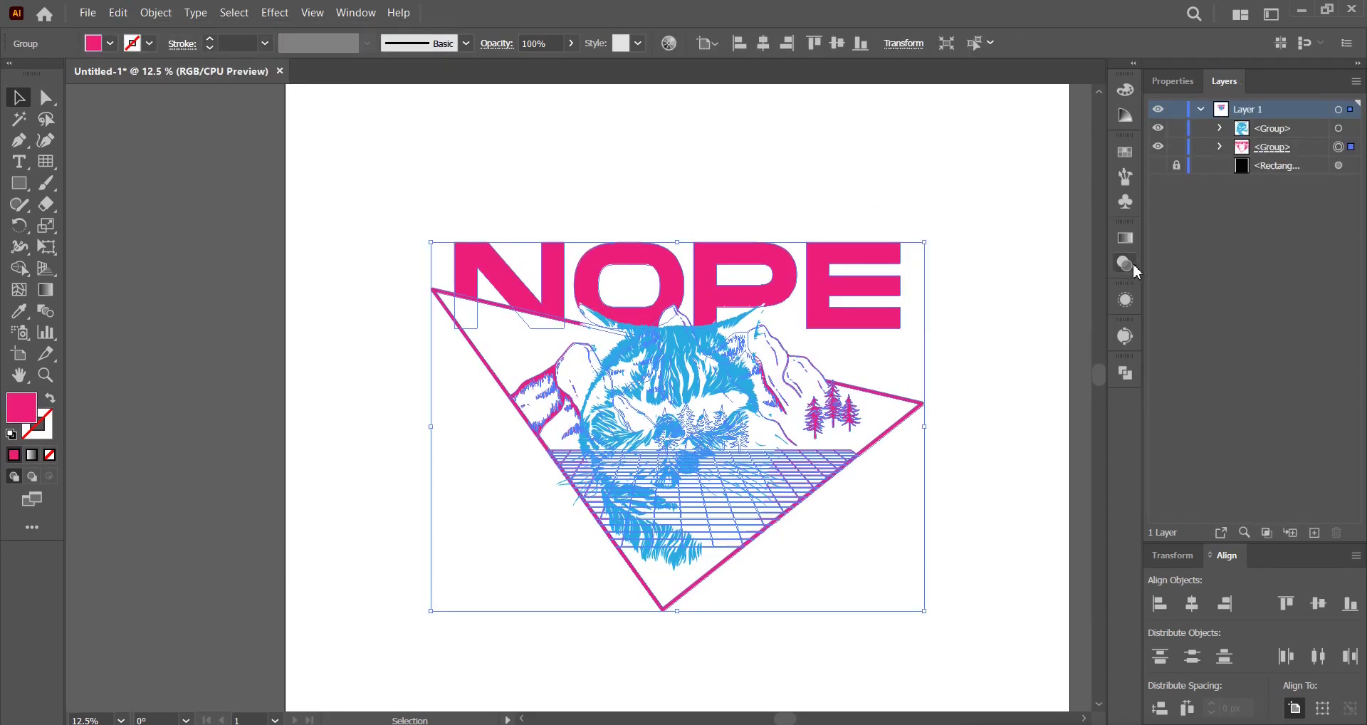
# - Show the black background rectangle and group the cat head with the masked pink artwork
pyautogui.click(1158, 167)
pyautogui.click(1026, 254)
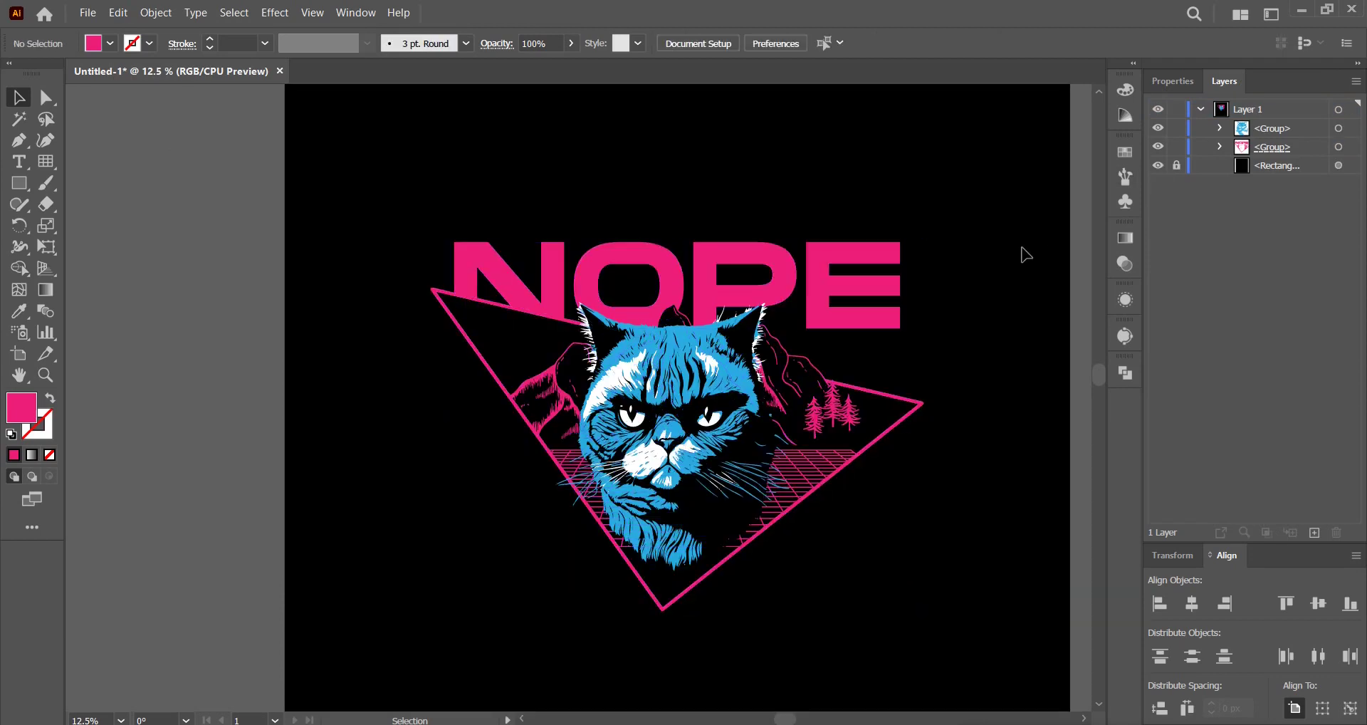
pyautogui.scroll(-1, 1001, 390)
pyautogui.moveTo(899, 505); pyautogui.dragTo(636, 246)
pyautogui.rightClick(779, 336)
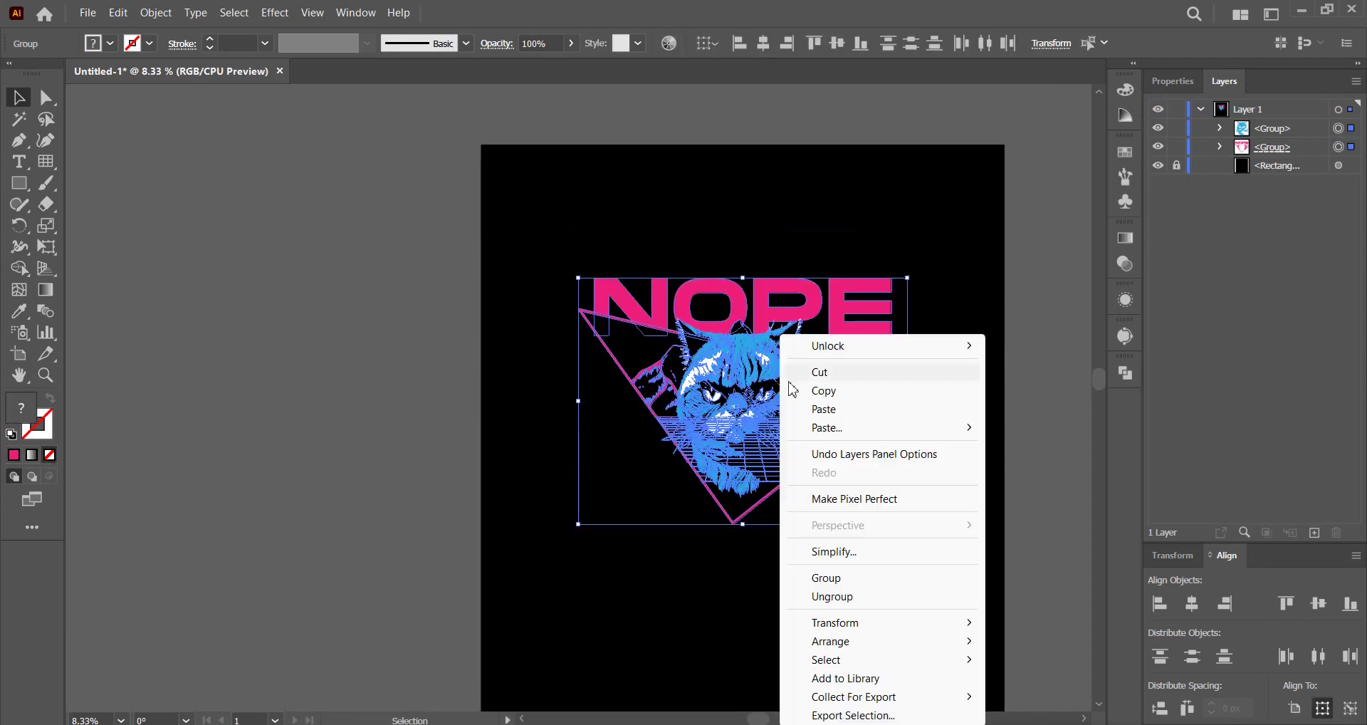
pyautogui.click(827, 578)
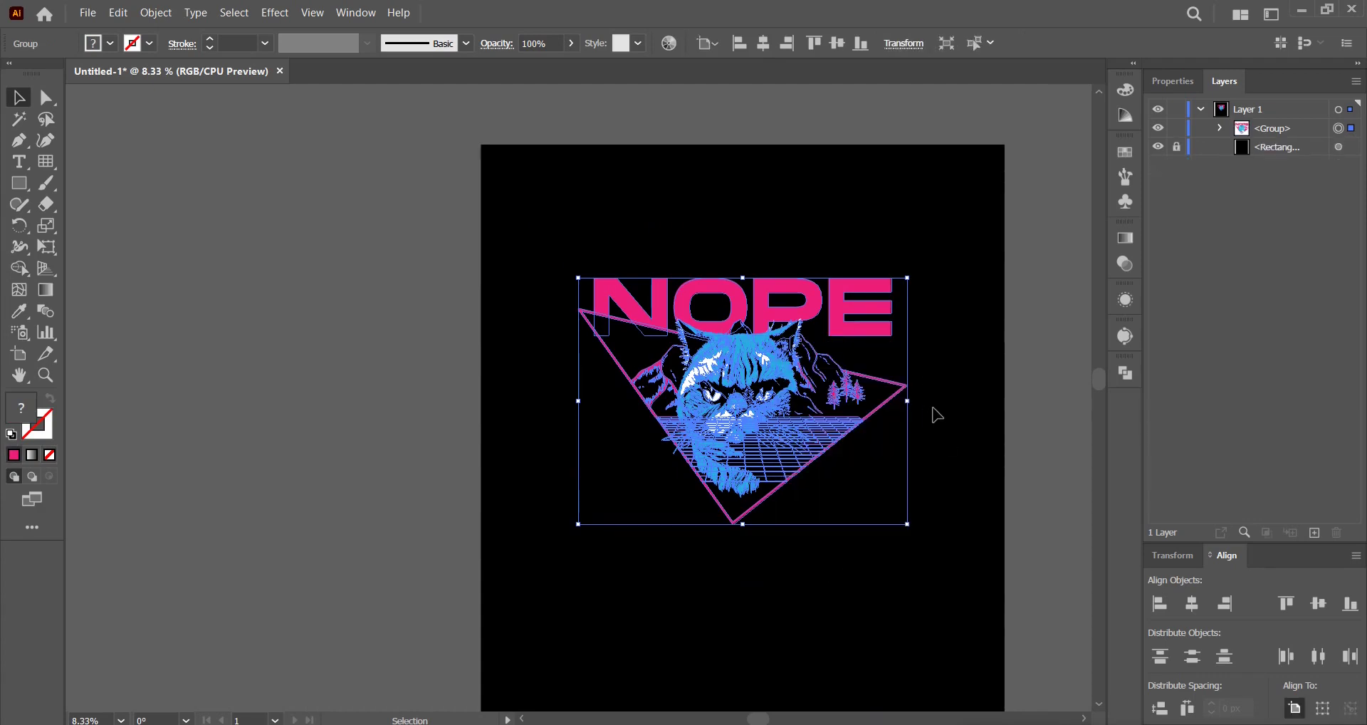
# - Enlarge the whole design group to nearly the artboard's width, move it upward, and center it horizontally on the artboard
pyautogui.moveTo(907, 403); pyautogui.dragTo(983, 401)
pyautogui.moveTo(748, 324); pyautogui.dragTo(749, 286)
pyautogui.click(763, 42)
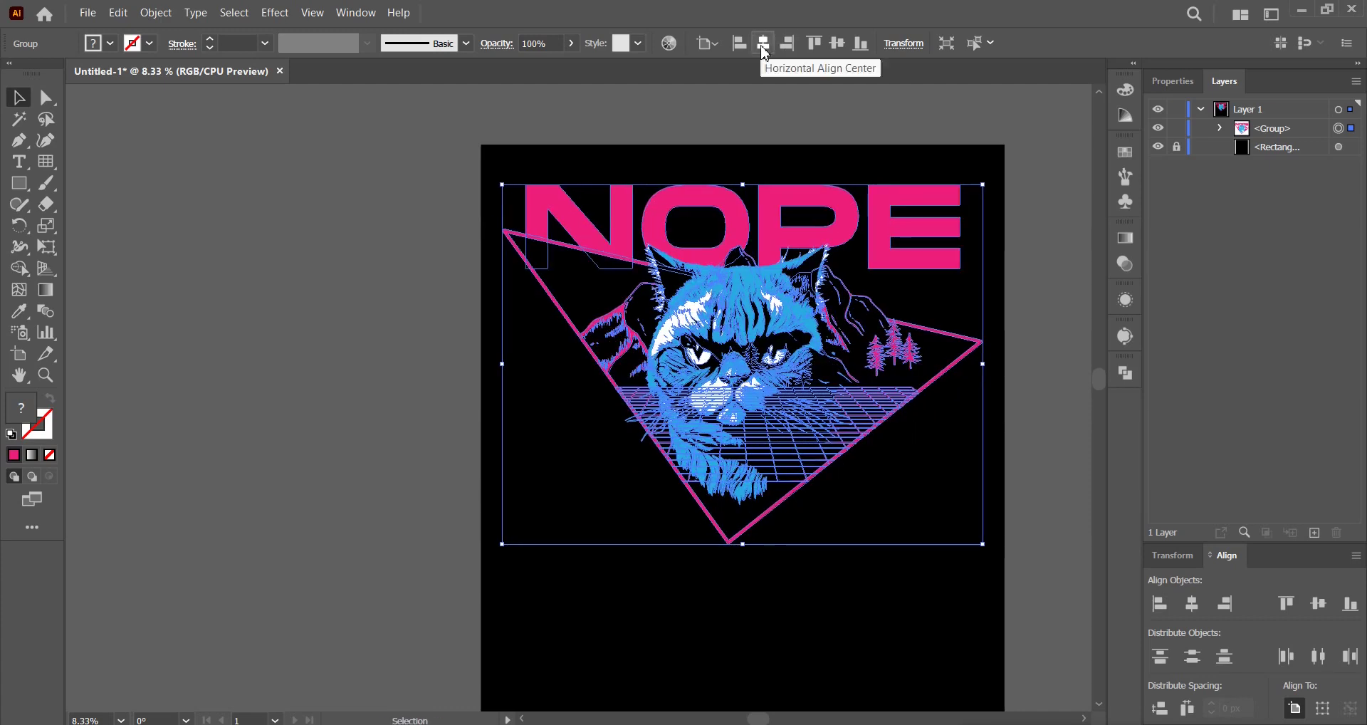
pyautogui.click(1020, 271)
pyautogui.scroll(1, 1000, 283)
pyautogui.moveTo(919, 214); pyautogui.dragTo(1010, 213)
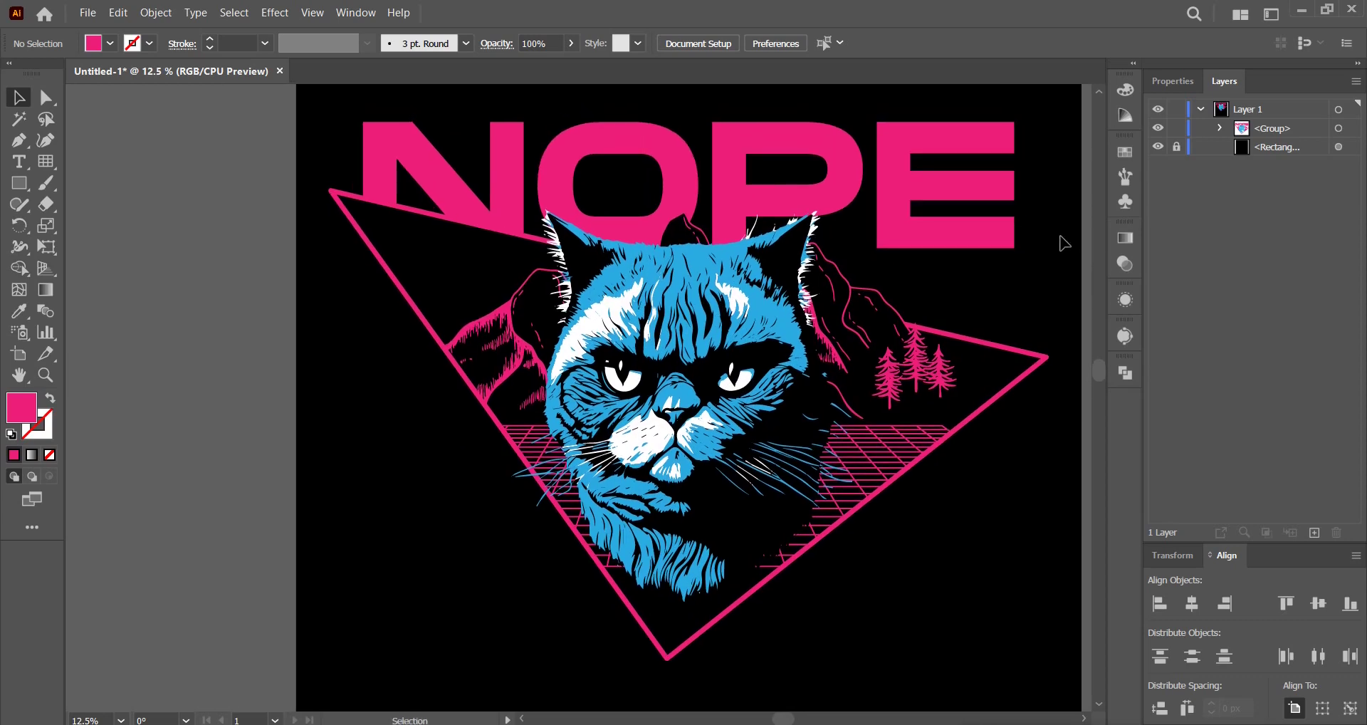
pyautogui.moveTo(1059, 235); pyautogui.dragTo(1005, 246)
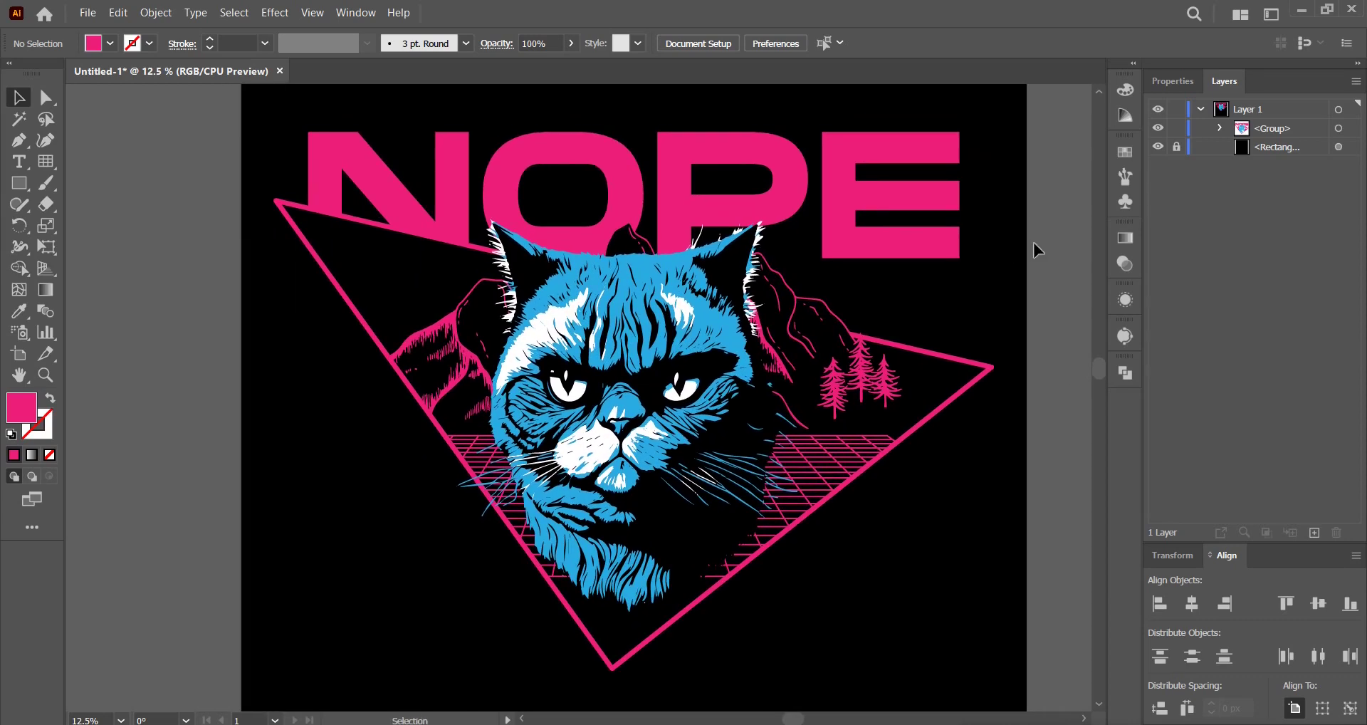
# - Hide the black background, export the design for web as a transparent 4500 x 5400 px PNG-24, and show the background again
pyautogui.click(1158, 146)
pyautogui.click(87, 12)
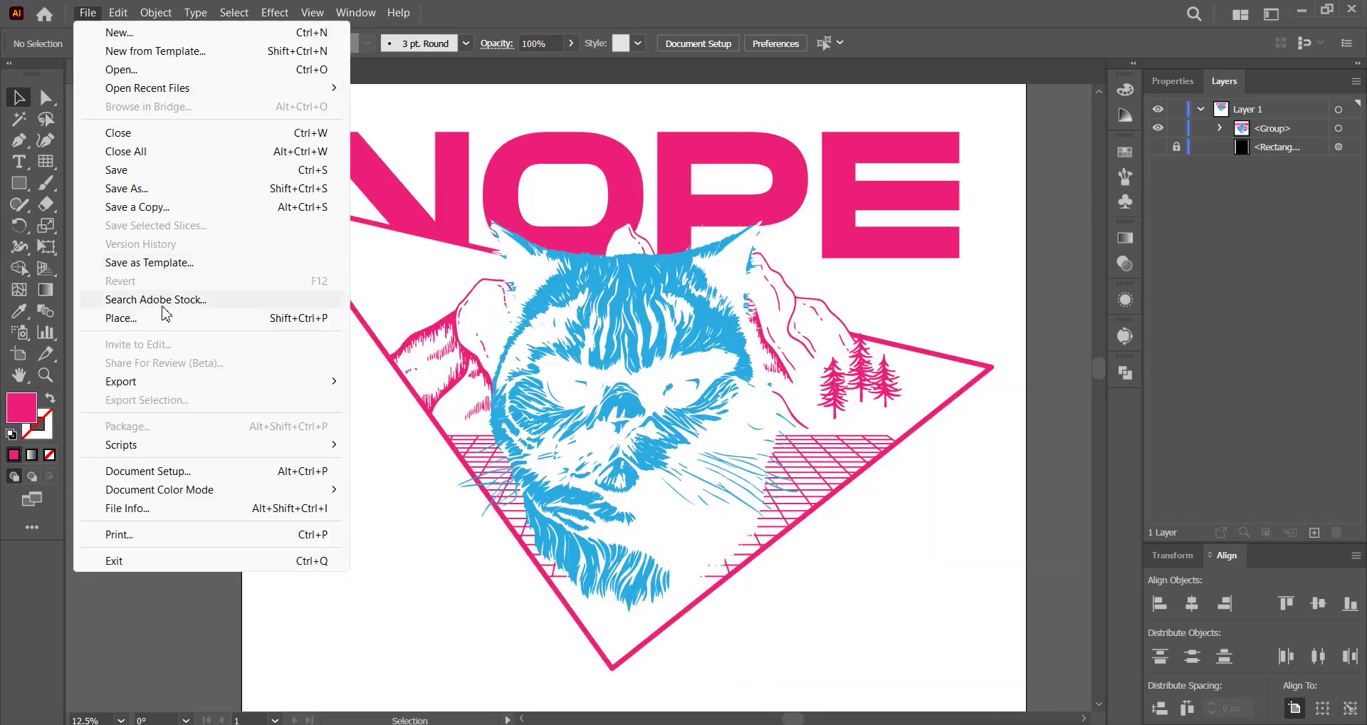
pyautogui.moveTo(228, 383)
pyautogui.click(426, 418)
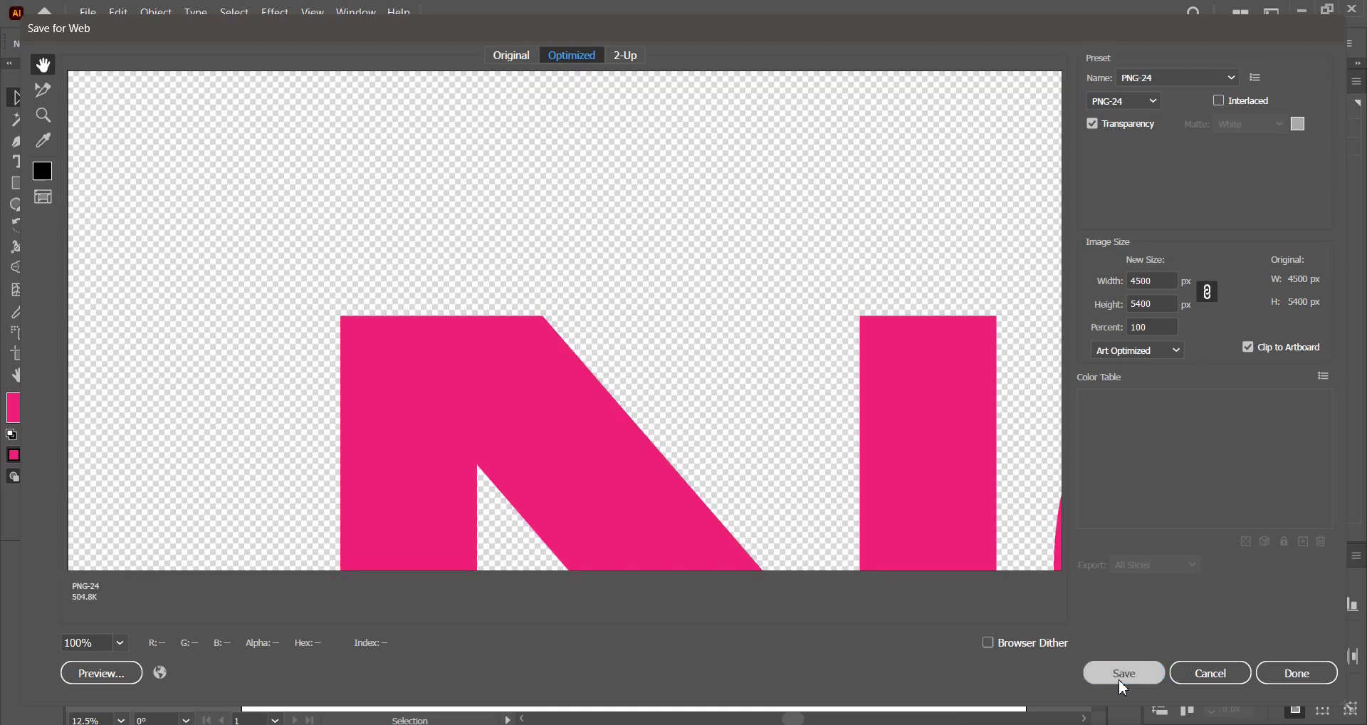
pyautogui.click(1124, 680)
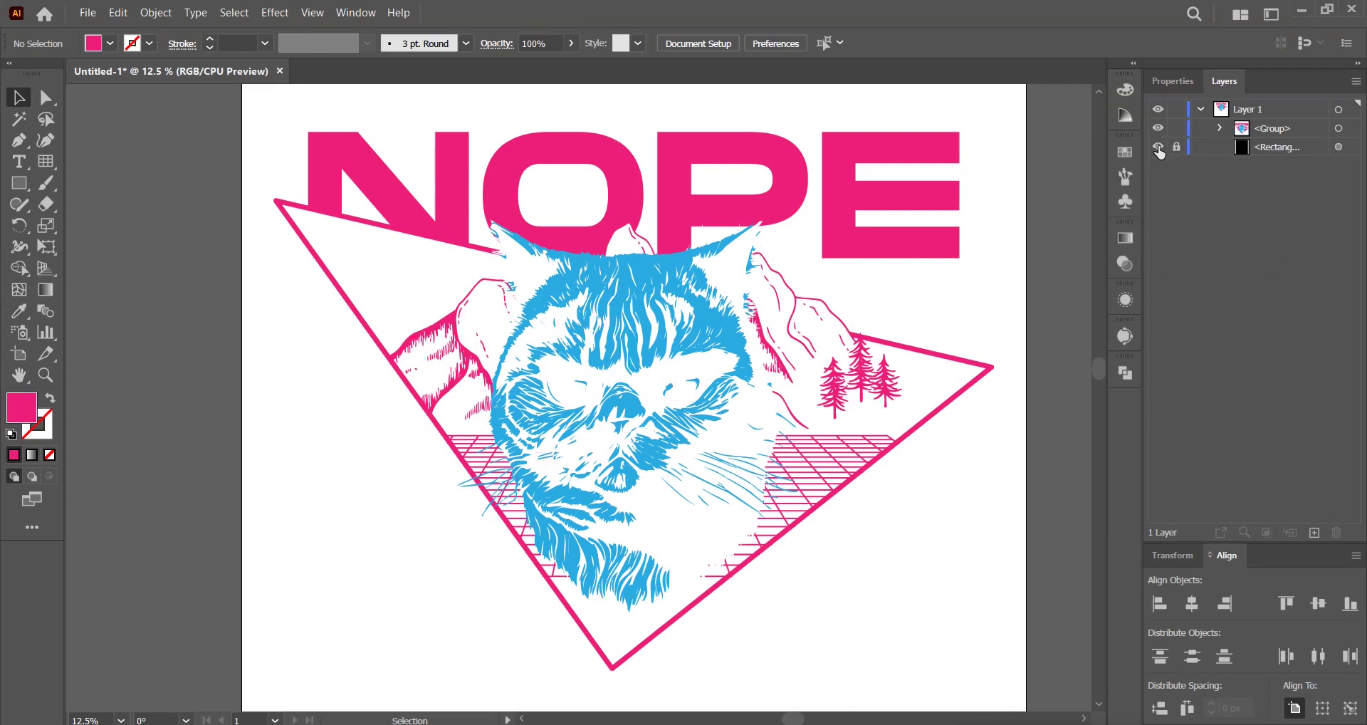
pyautogui.click(1158, 148)
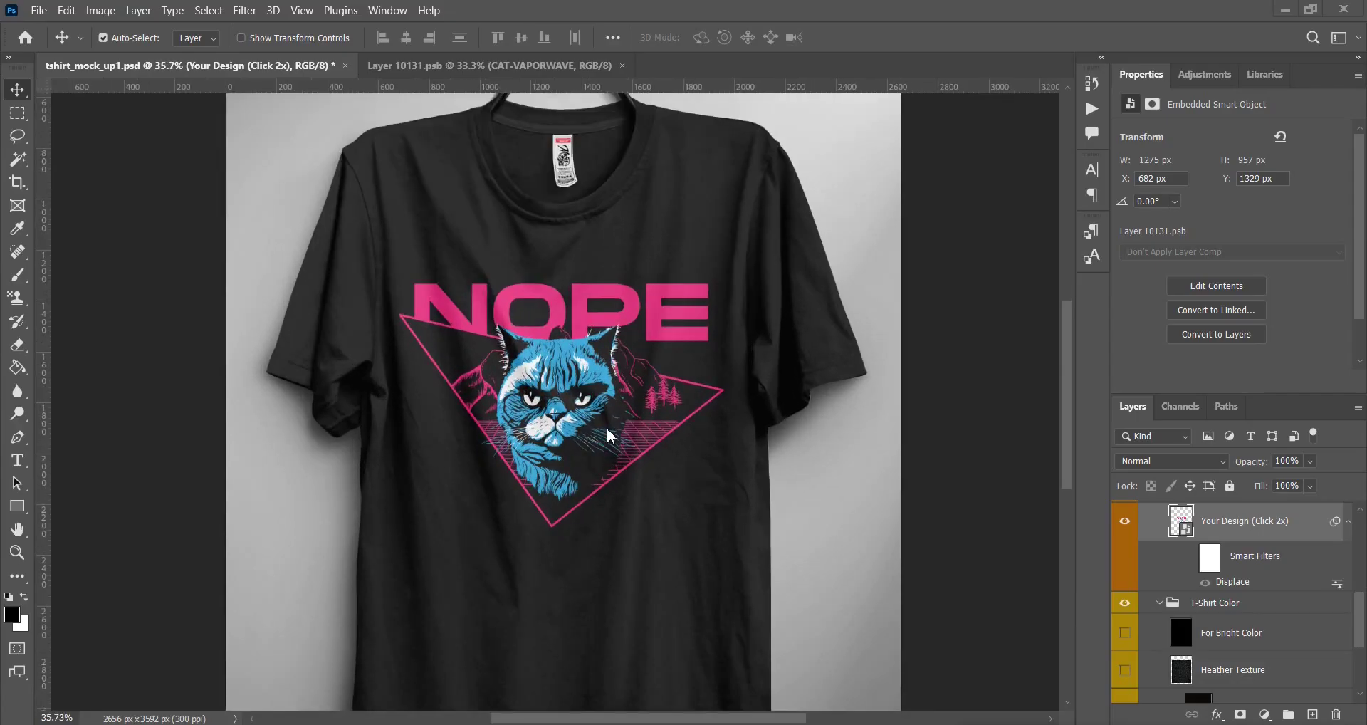
# - Examine the design up close on the black T-shirt in Photoshop's tshirt_mock_up1.psd
pyautogui.scroll(5, 609, 434)
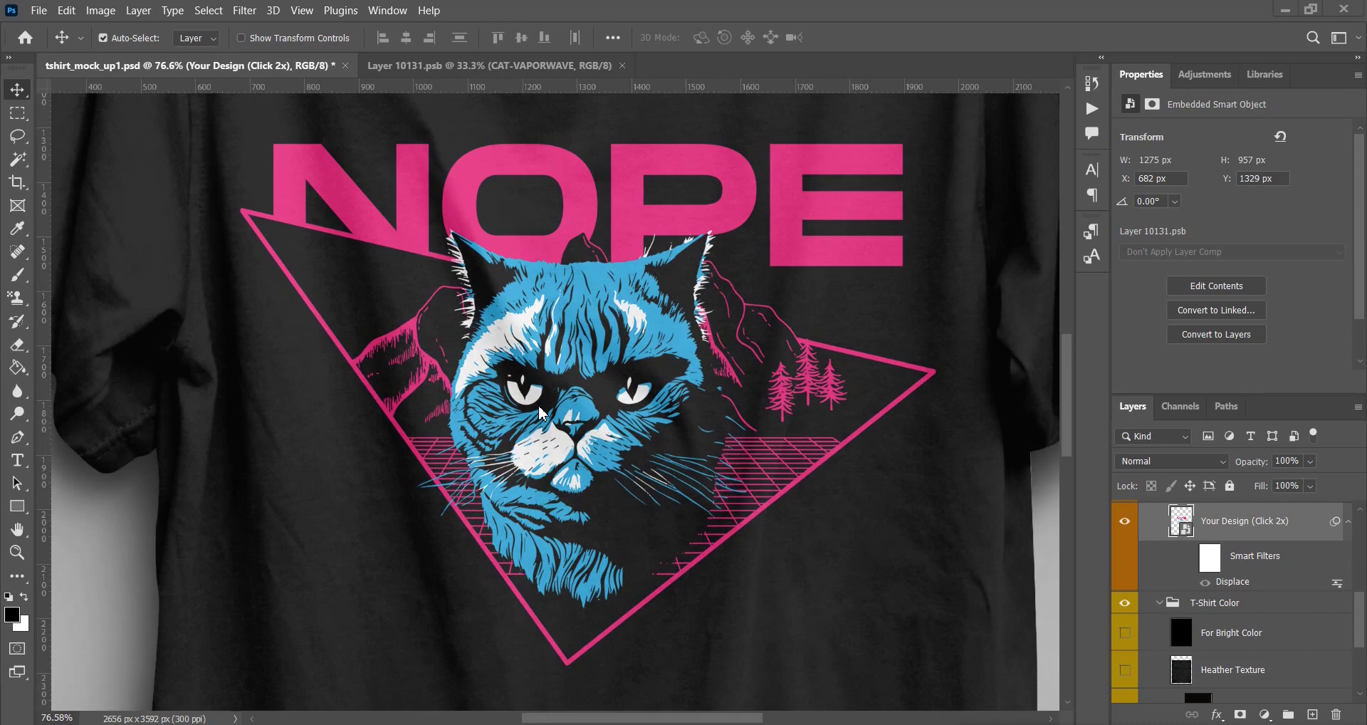
pyautogui.scroll(-4, 539, 411)
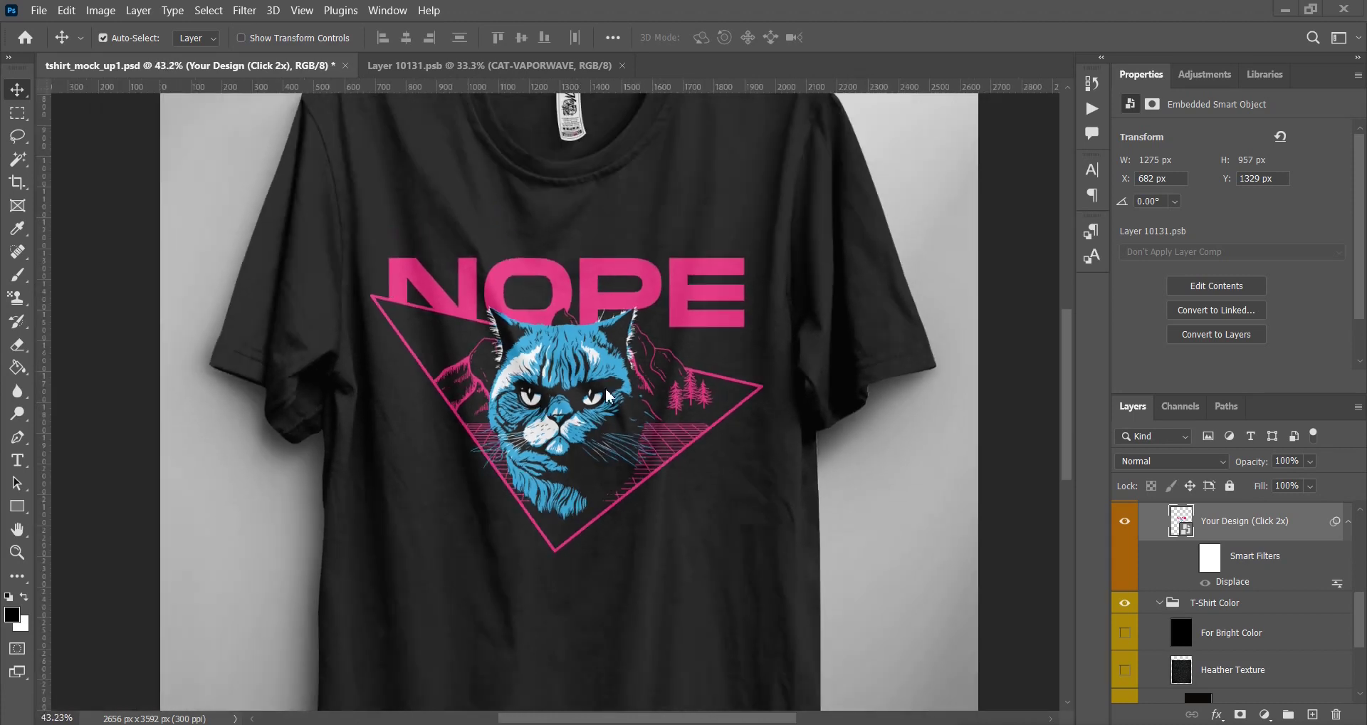
pyautogui.moveTo(775, 483); pyautogui.dragTo(830, 456)
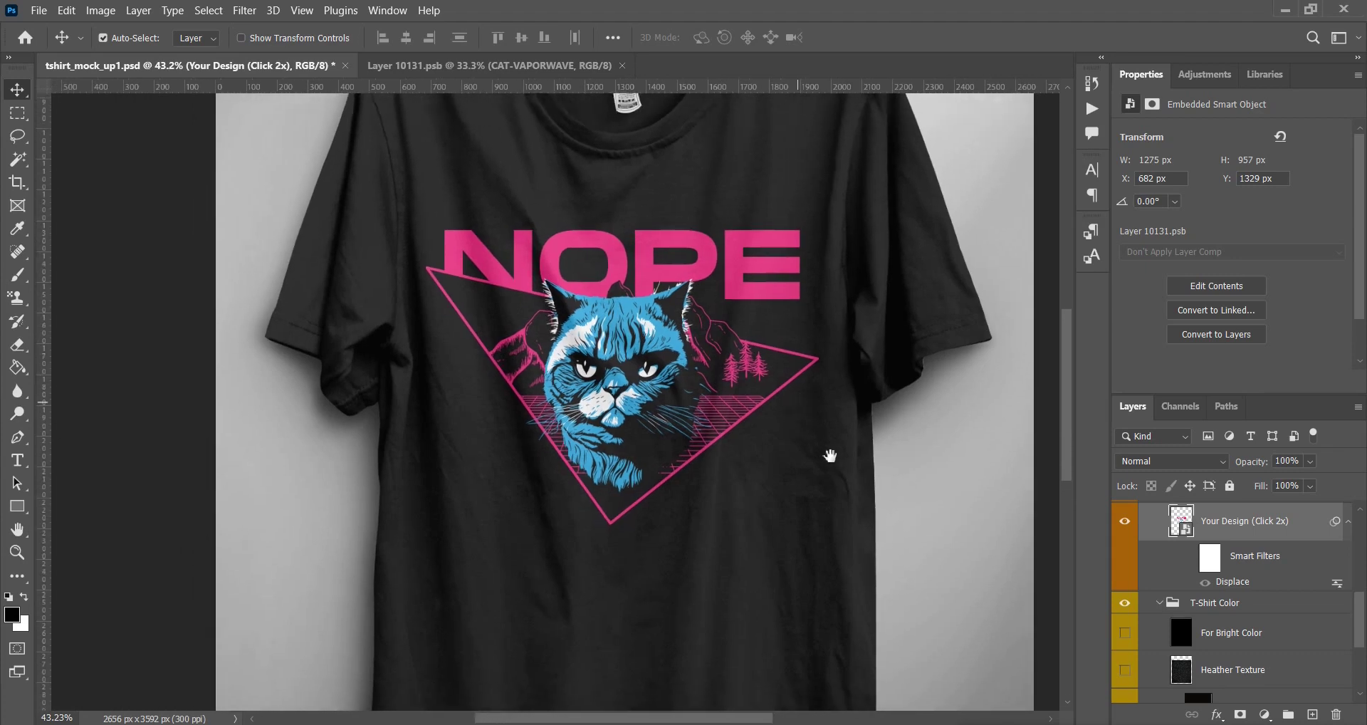
pyautogui.moveTo(911, 536); pyautogui.dragTo(887, 515)
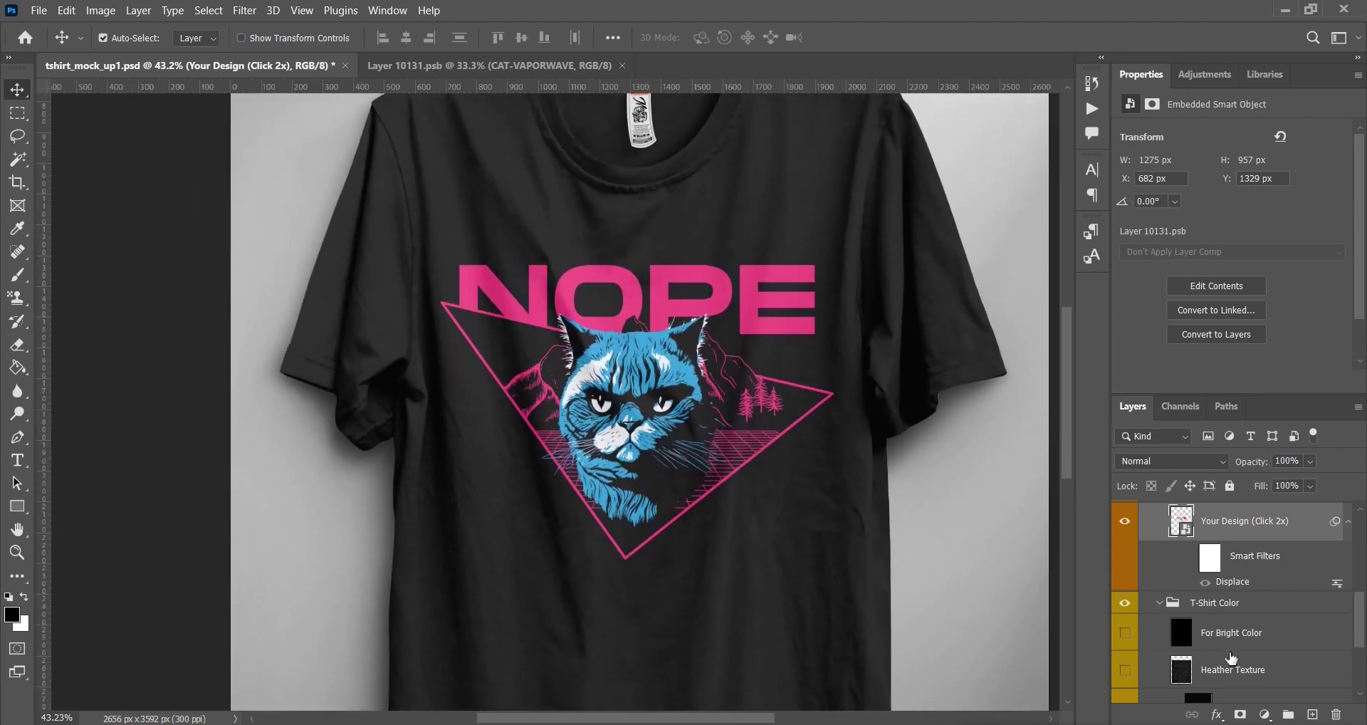
# - Preview the design on the navy shirt by hiding the Change Color copy layer, and show that layer again
pyautogui.scroll(-3, 1148, 678)
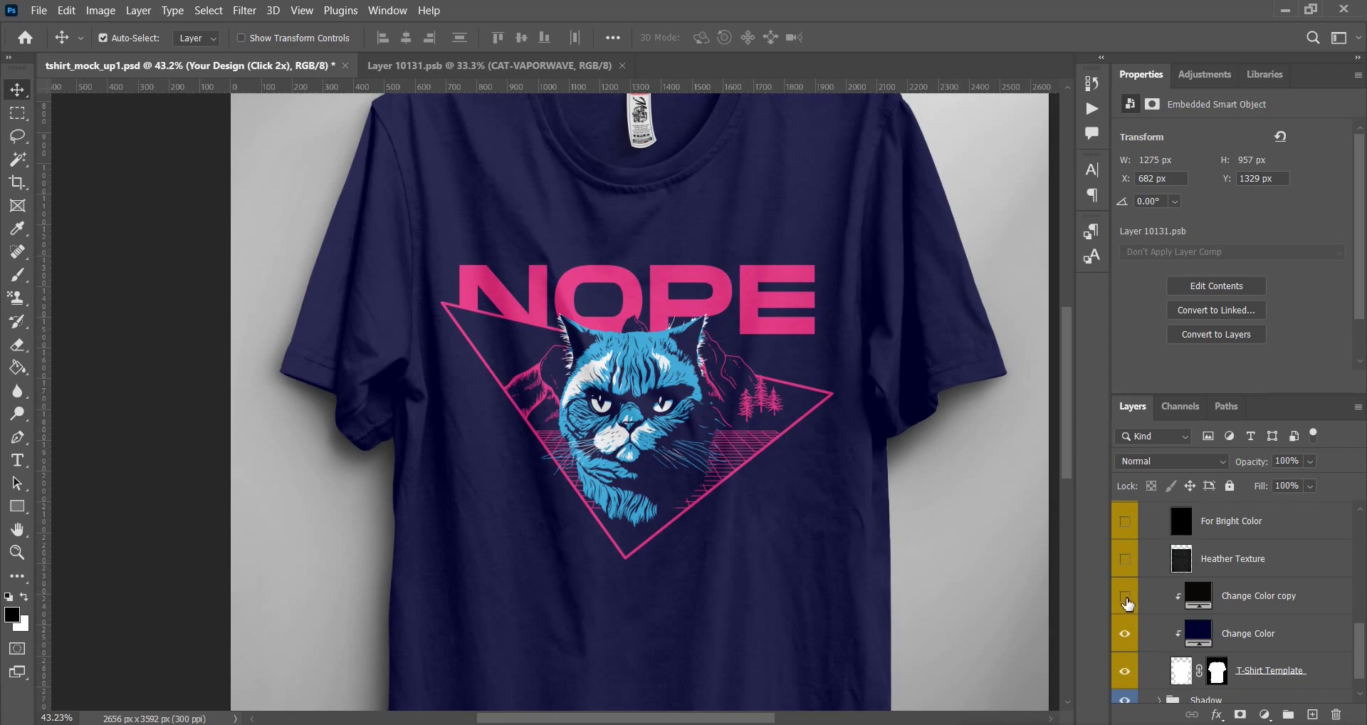
pyautogui.scroll(-1, 934, 538)
pyautogui.scroll(2, 935, 538)
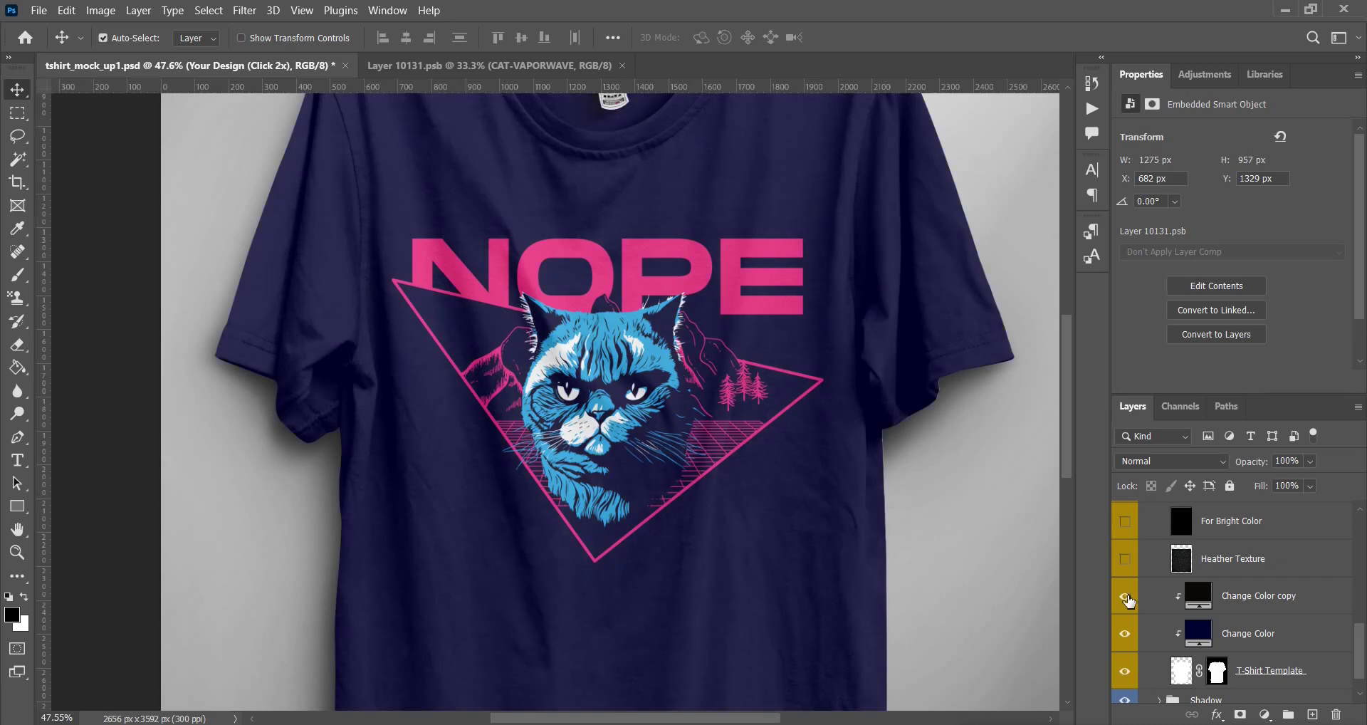
pyautogui.scroll(-1, 1129, 600)
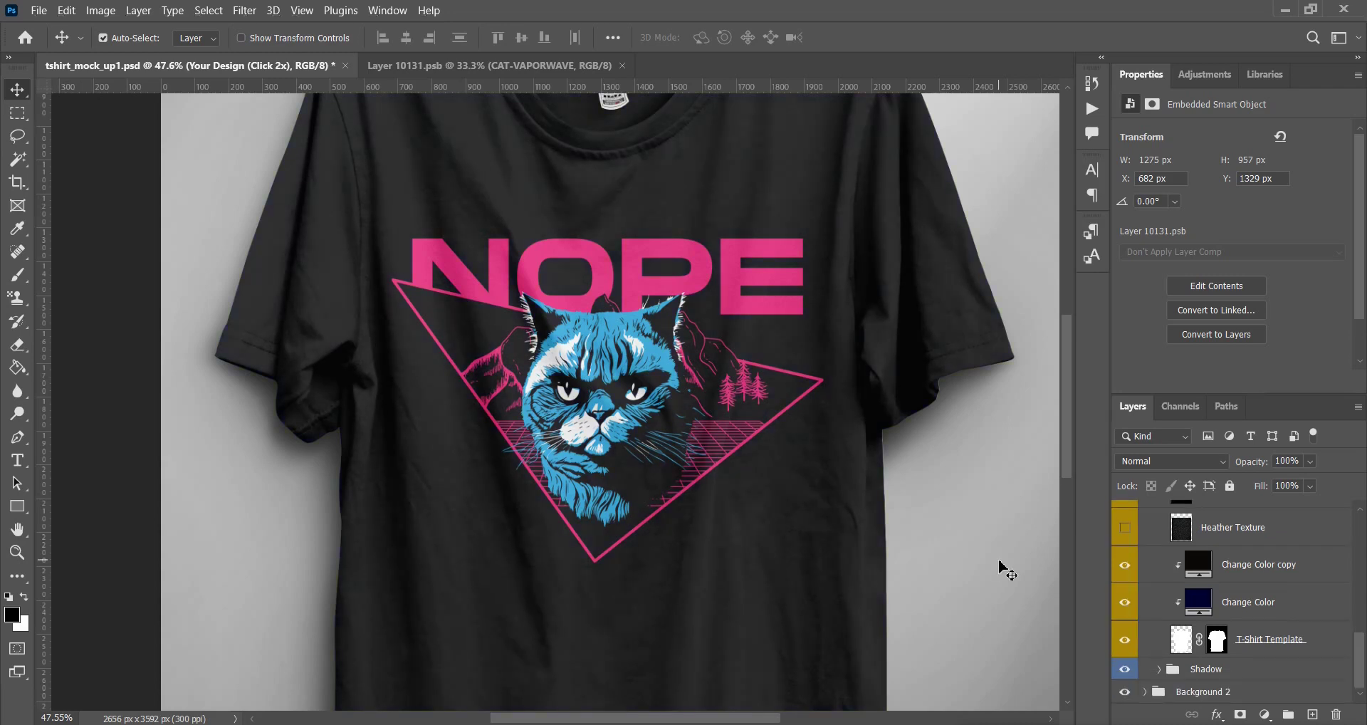
pyautogui.scroll(-1, 1001, 567)
pyautogui.moveTo(1001, 568); pyautogui.dragTo(917, 521)
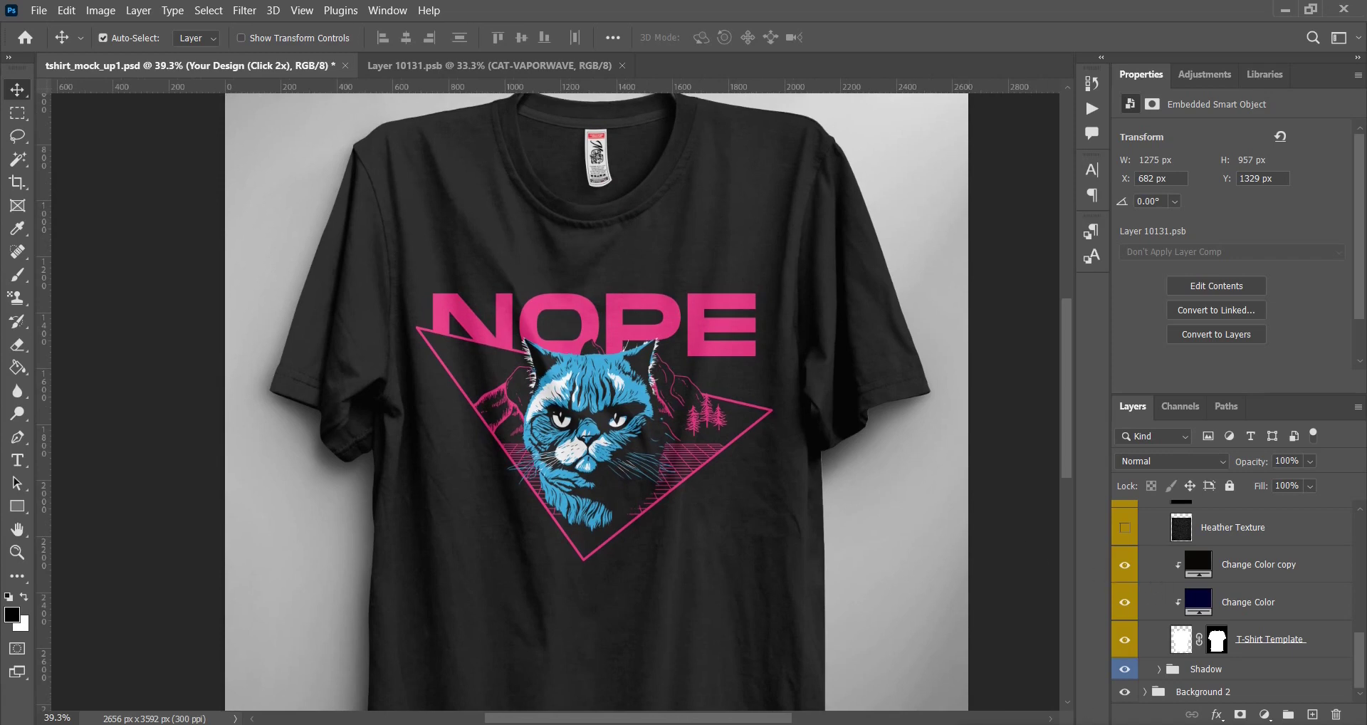